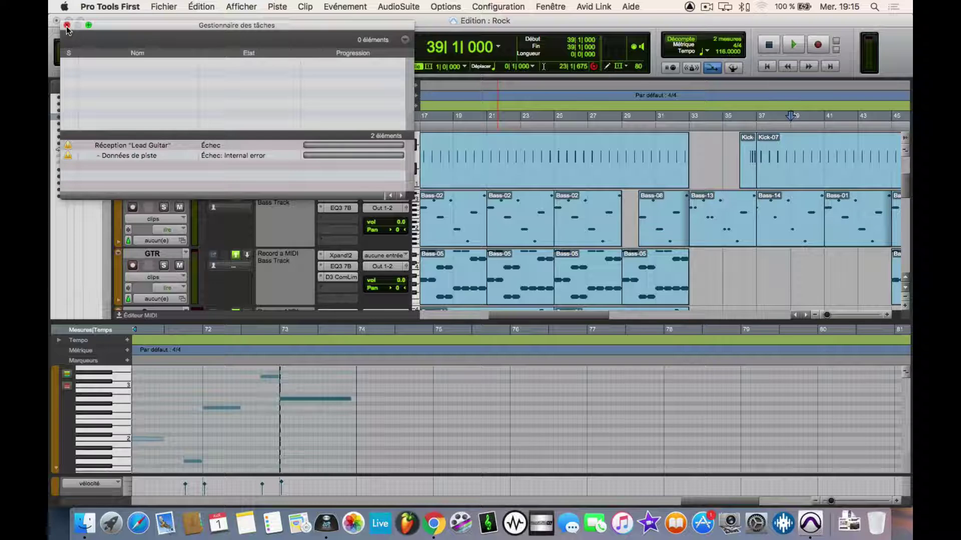
- Close the task manager and save the session with the cursor returned to its start
{"action": "left_click", "coordinate": [67, 25]}
{"action": "left_click", "coordinate": [524, 149]}
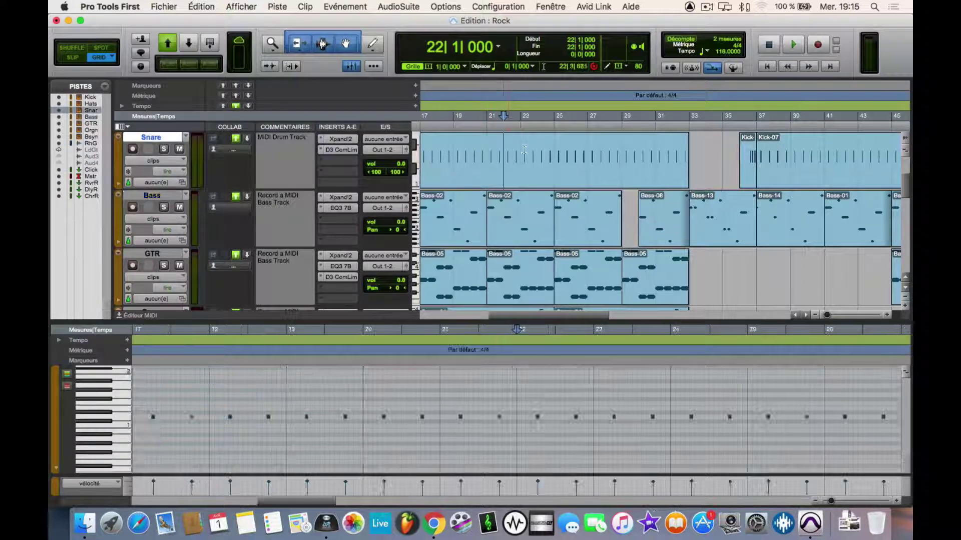
{"action": "key", "text": "Return"}
{"action": "key", "text": "super+s"}
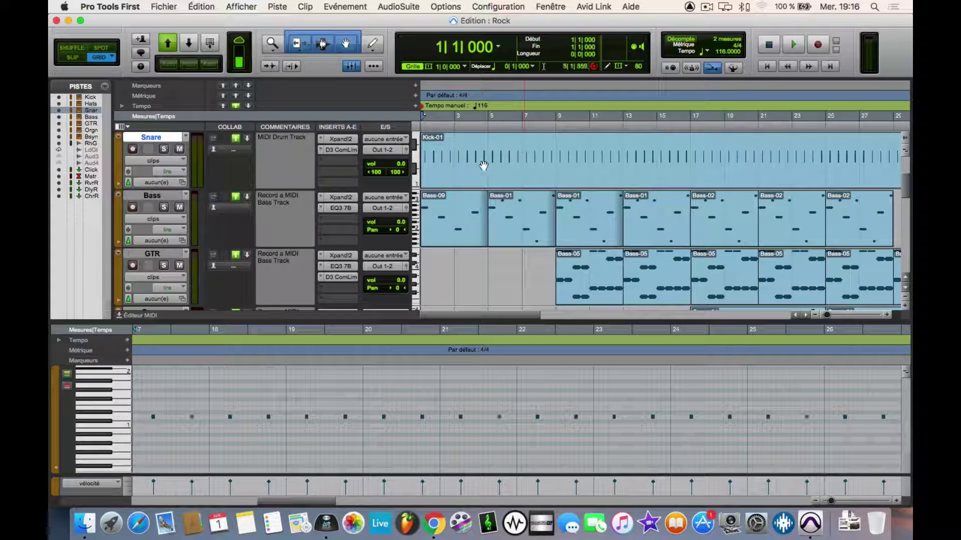
- Look over the arrangement's clips from the Kick track down to Rhythm Guitar, around measure 5
{"action": "left_click_drag", "start_coordinate": [490, 159], "coordinate": [499, 159]}
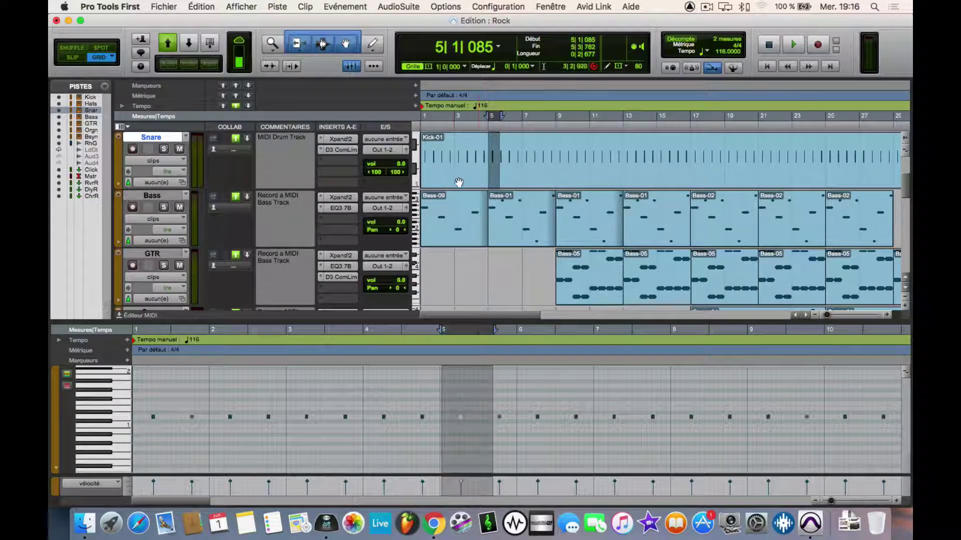
{"action": "scroll", "coordinate": [467, 250], "scroll_direction": "down", "scroll_amount": 6}
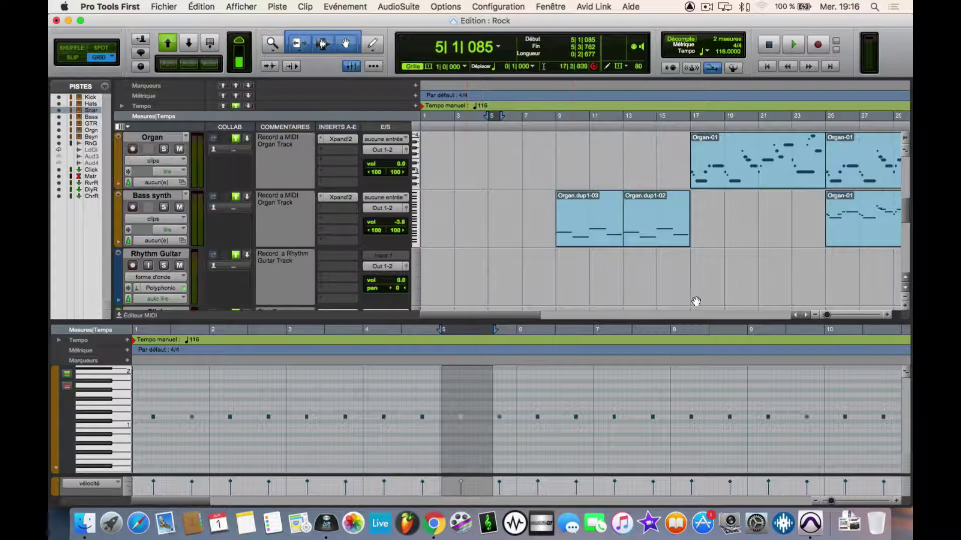
{"action": "scroll", "coordinate": [605, 202], "scroll_direction": "up", "scroll_amount": 6}
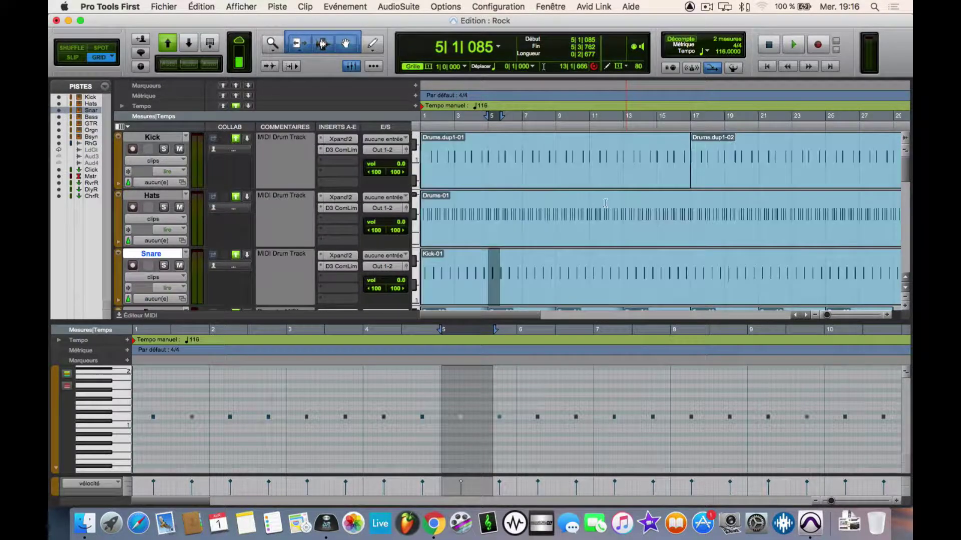
{"action": "left_click", "coordinate": [488, 149]}
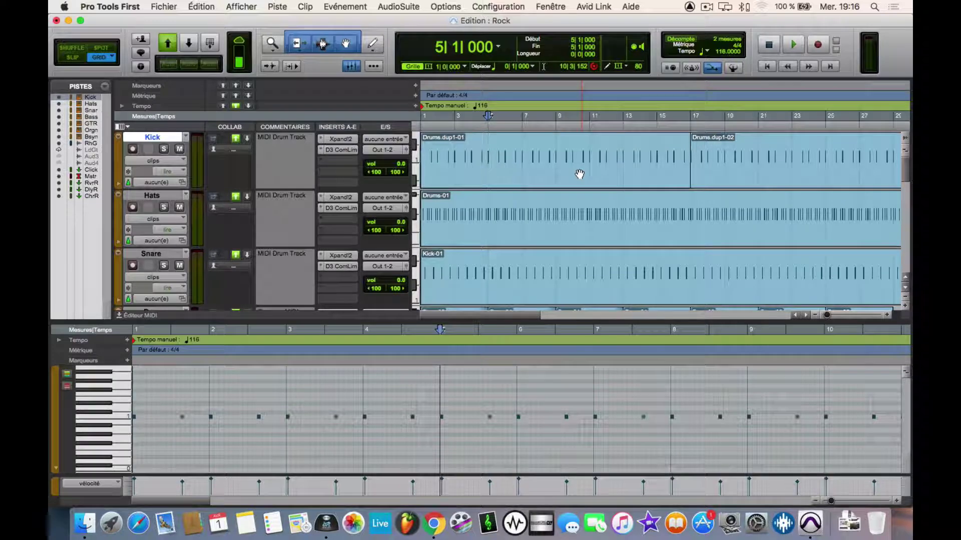
- Play the song from measure 1 while looking over the tracks from the drums down to Bass synth
{"action": "key", "text": "Return"}
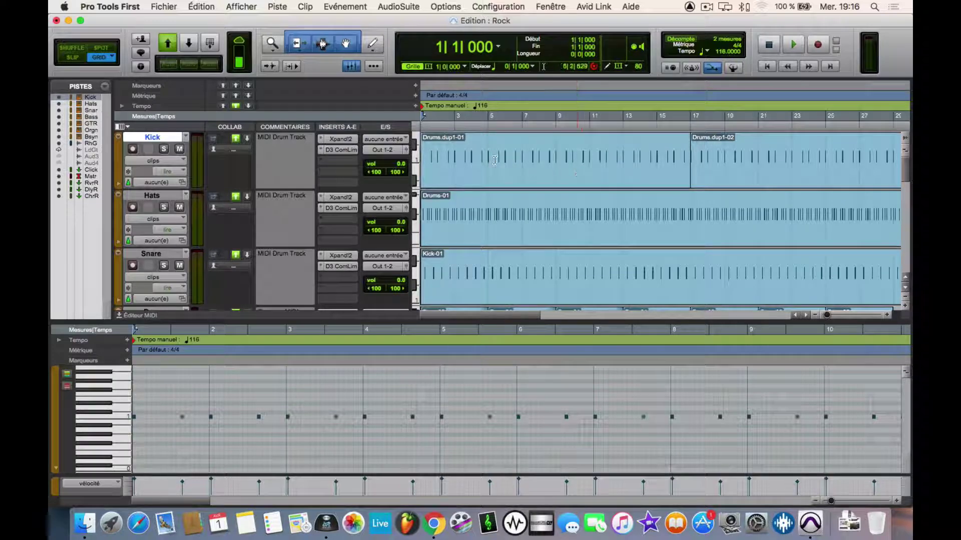
{"action": "key", "text": "space"}
{"action": "scroll", "coordinate": [323, 190], "scroll_direction": "down", "scroll_amount": 5}
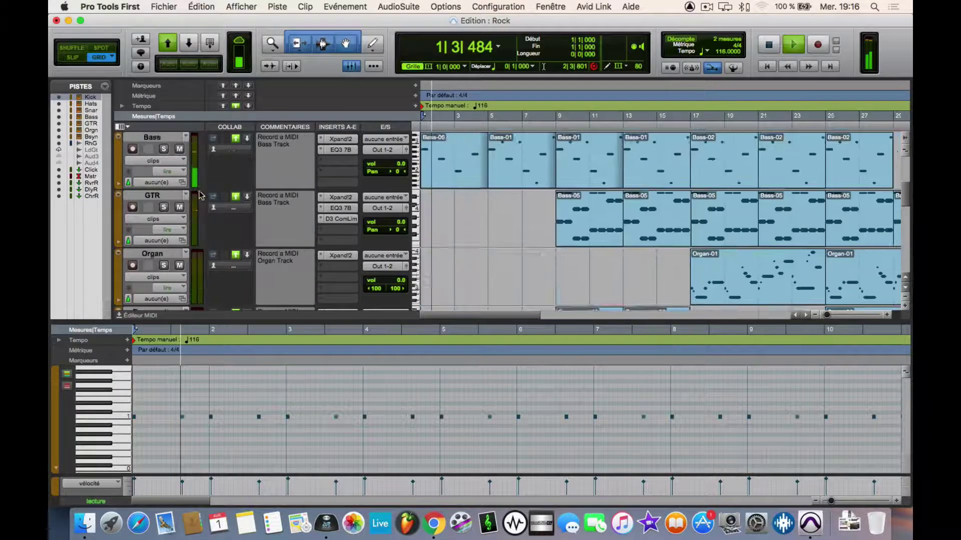
{"action": "scroll", "coordinate": [323, 189], "scroll_direction": "up", "scroll_amount": 4}
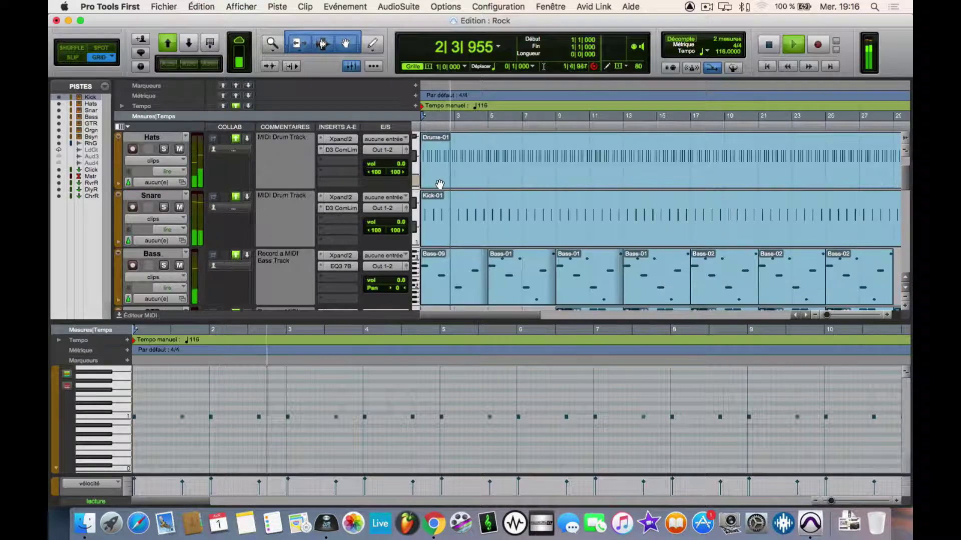
{"action": "key", "text": "r"}
{"action": "scroll", "coordinate": [472, 214], "scroll_direction": "down", "scroll_amount": 2}
{"action": "scroll", "coordinate": [472, 214], "scroll_direction": "down", "scroll_amount": 1}
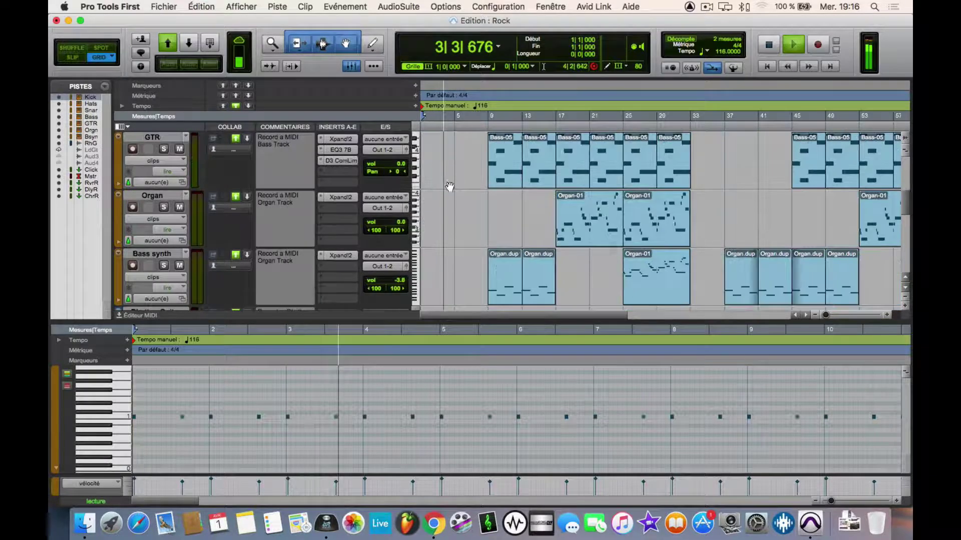
{"action": "scroll", "coordinate": [448, 200], "scroll_direction": "up", "scroll_amount": 3}
- Solo the Bass track and play its first clip, covering measures 1 to 4
{"action": "left_click", "coordinate": [436, 290]}
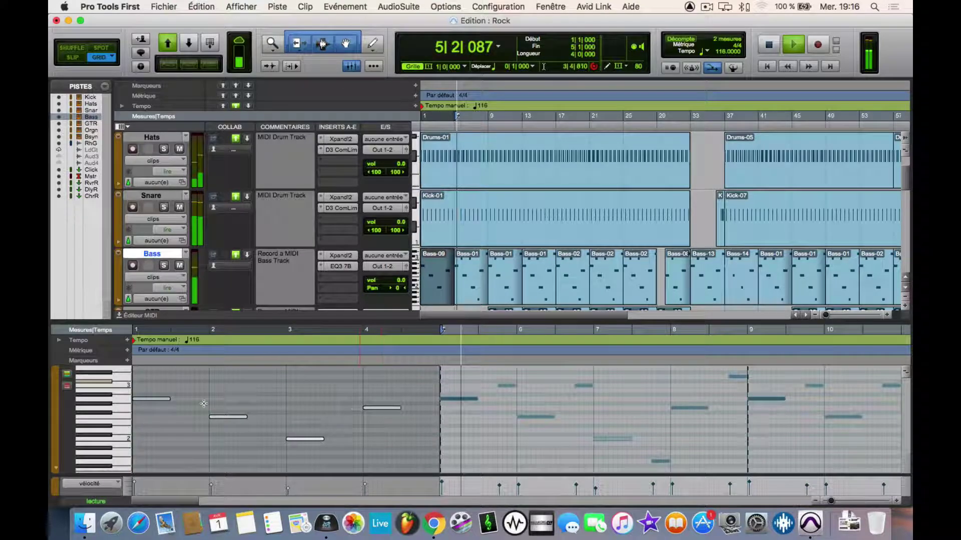
{"action": "key", "text": "space"}
{"action": "key", "text": "t"}
{"action": "key", "text": "t"}
{"action": "key", "text": "t"}
{"action": "key", "text": "t"}
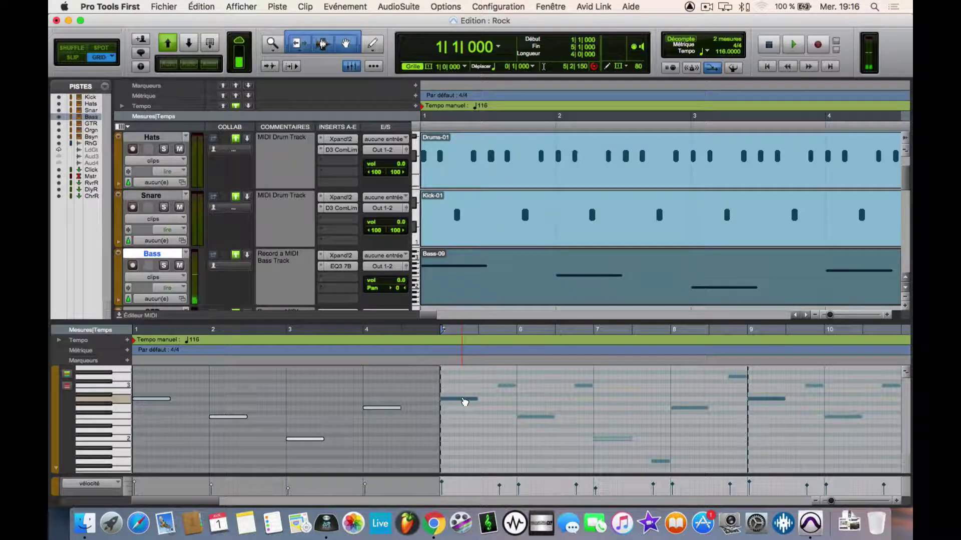
{"action": "left_click", "coordinate": [164, 265]}
{"action": "key", "text": "space"}
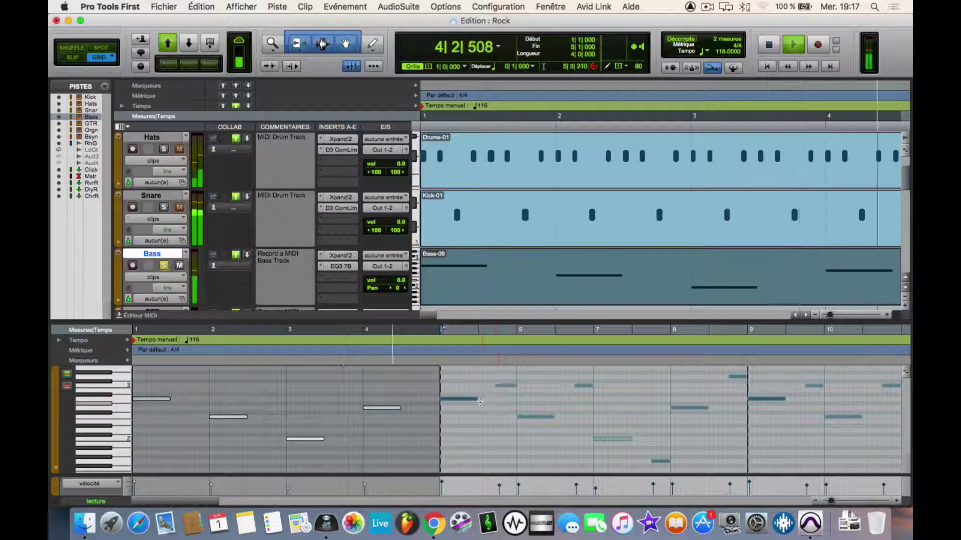
{"action": "scroll", "coordinate": [480, 403], "scroll_direction": "right", "scroll_amount": 1}
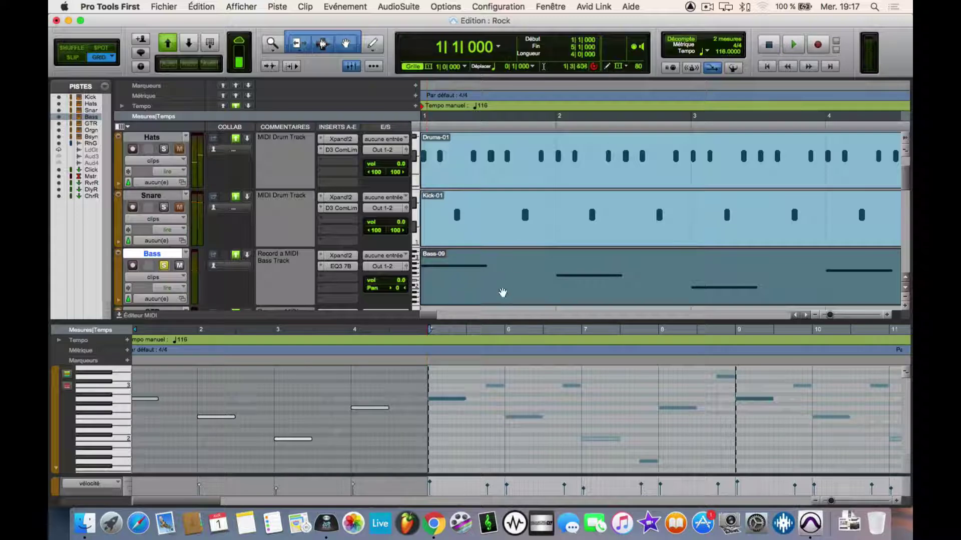
- Play the second Bass clip, starting at measure 5, and stop playback
{"action": "key", "text": "r"}
{"action": "left_click", "coordinate": [729, 288]}
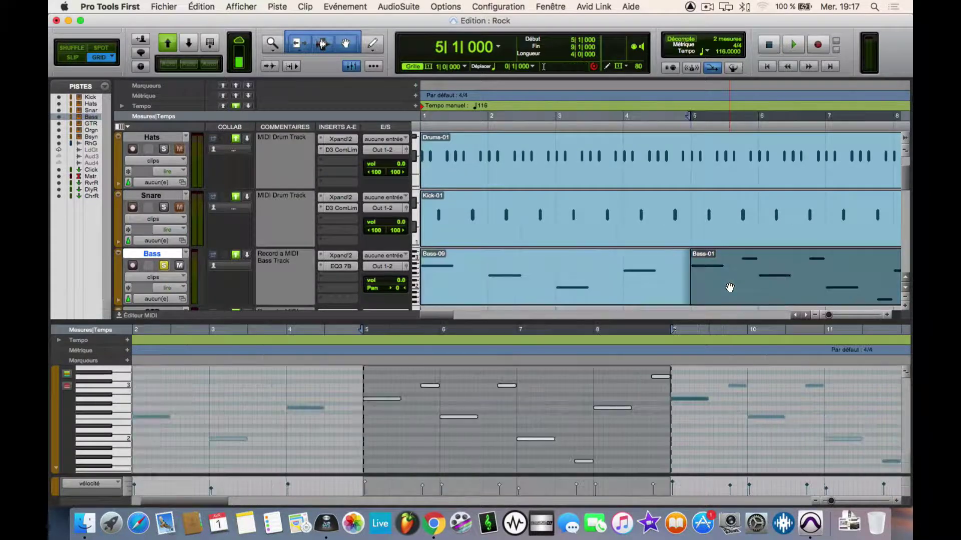
{"action": "key", "text": "space"}
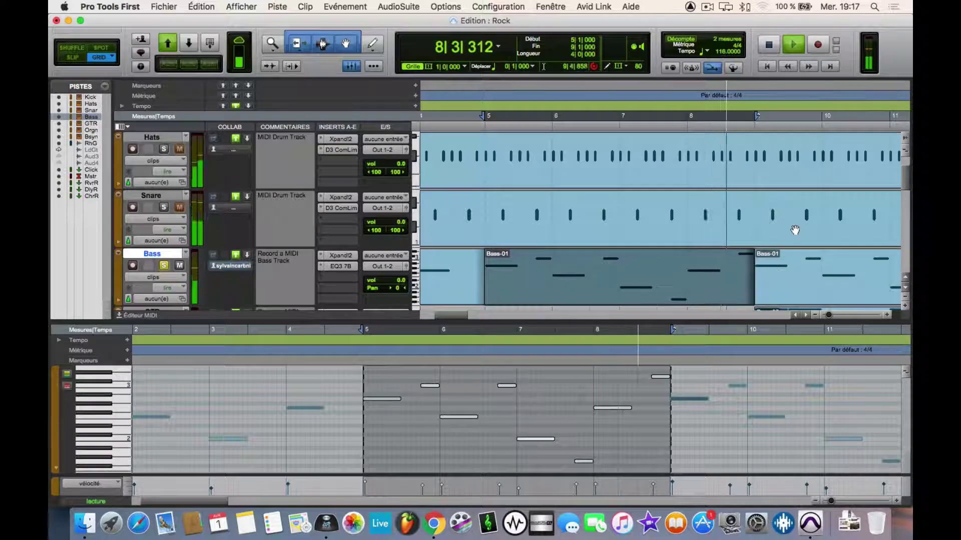
{"action": "key", "text": "super+bracketleft"}
{"action": "key", "text": "super+bracketleft"}
{"action": "key", "text": "space"}
- Play the first GTR clip from measure 9 with its track soloed, comparing it with the neighbouring tracks
{"action": "scroll", "coordinate": [641, 274], "scroll_direction": "down", "scroll_amount": 3}
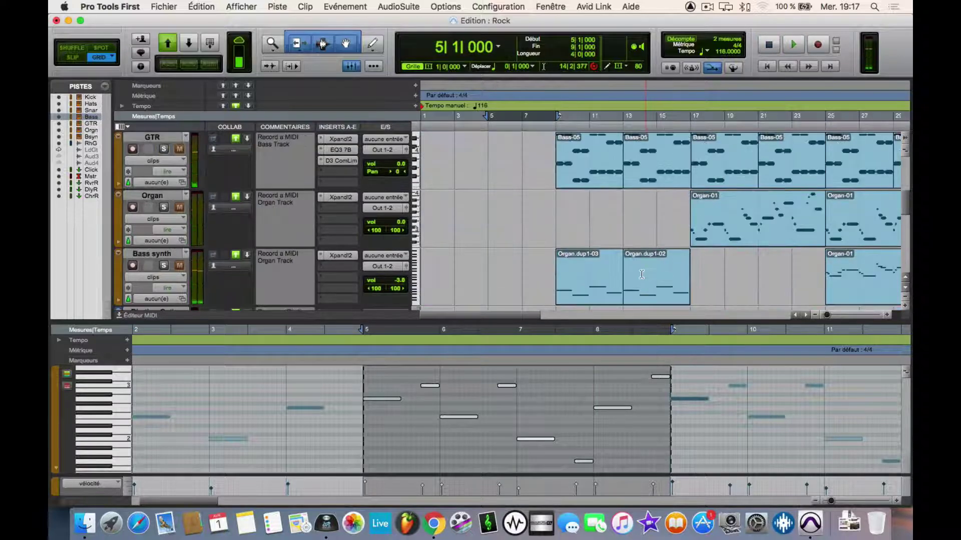
{"action": "left_click", "coordinate": [593, 182]}
{"action": "key", "text": "space"}
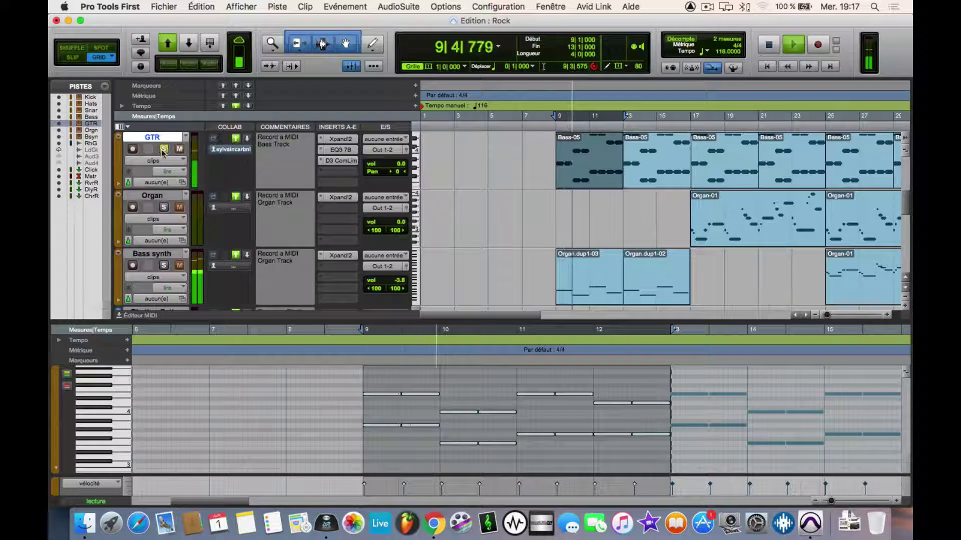
{"action": "scroll", "coordinate": [167, 159], "scroll_direction": "up", "scroll_amount": 2}
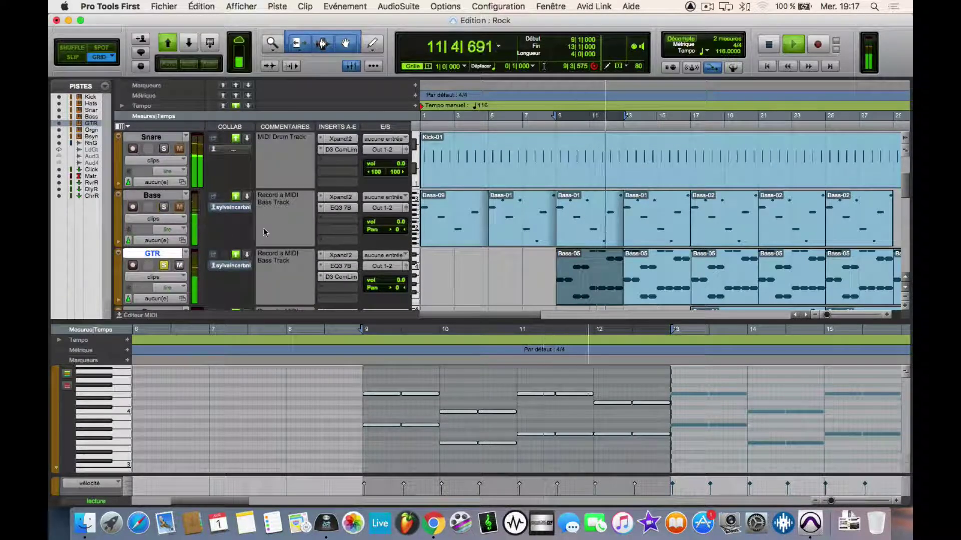
{"action": "scroll", "coordinate": [429, 229], "scroll_direction": "down", "scroll_amount": 2}
{"action": "scroll", "coordinate": [501, 231], "scroll_direction": "up", "scroll_amount": 1}
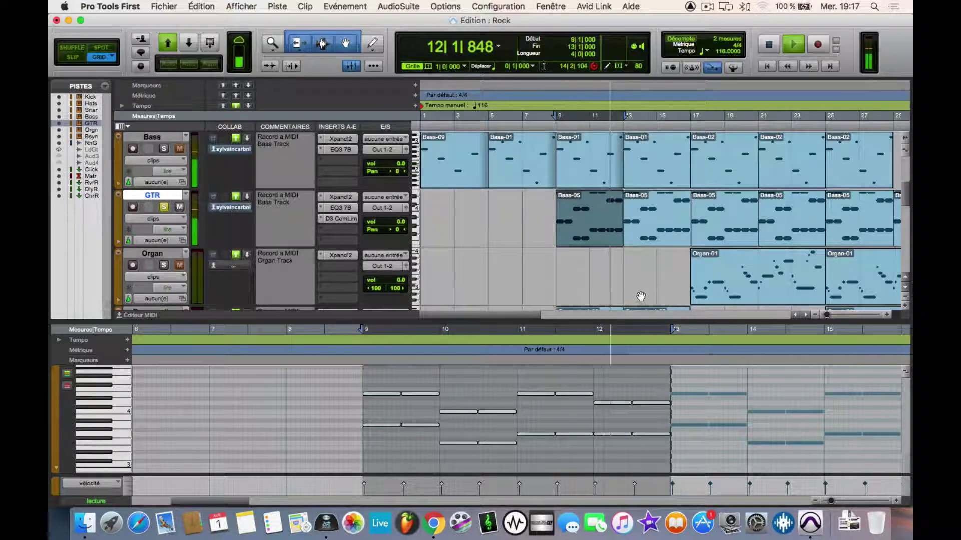
{"action": "scroll", "coordinate": [640, 297], "scroll_direction": "down", "scroll_amount": 4}
{"action": "scroll", "coordinate": [641, 295], "scroll_direction": "up", "scroll_amount": 2}
{"action": "key", "text": "space"}
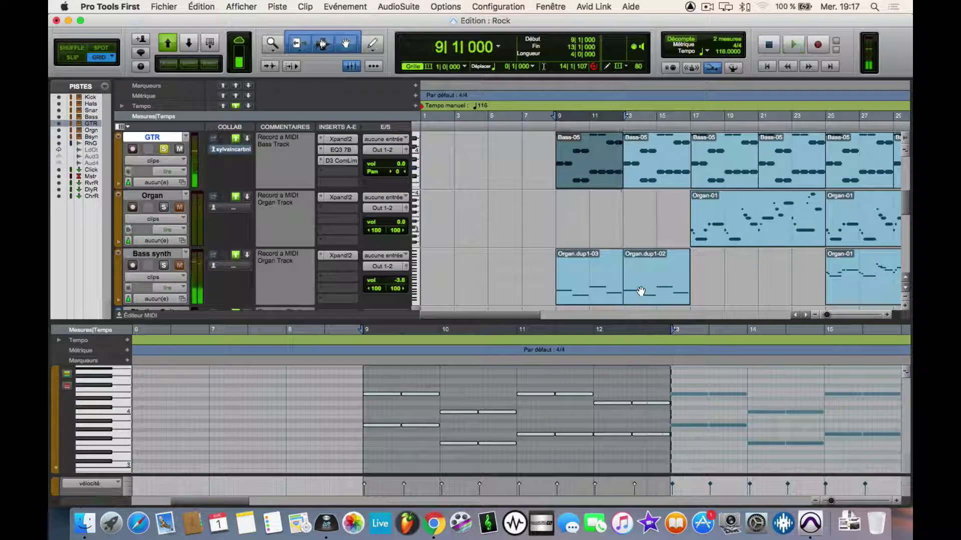
- Replay the first GTR clip and solo the Bass synth track alongside it
{"action": "key", "text": "space"}
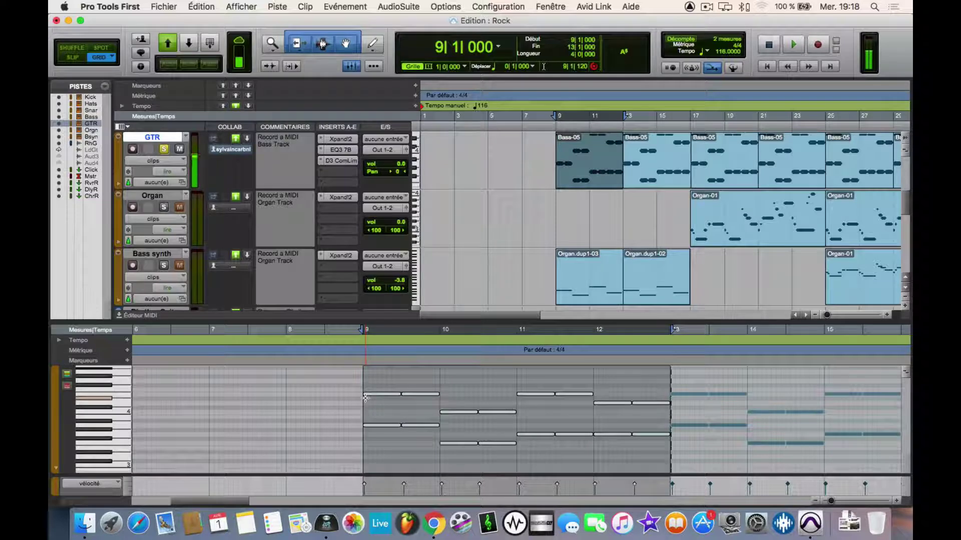
{"action": "key", "text": "F2"}
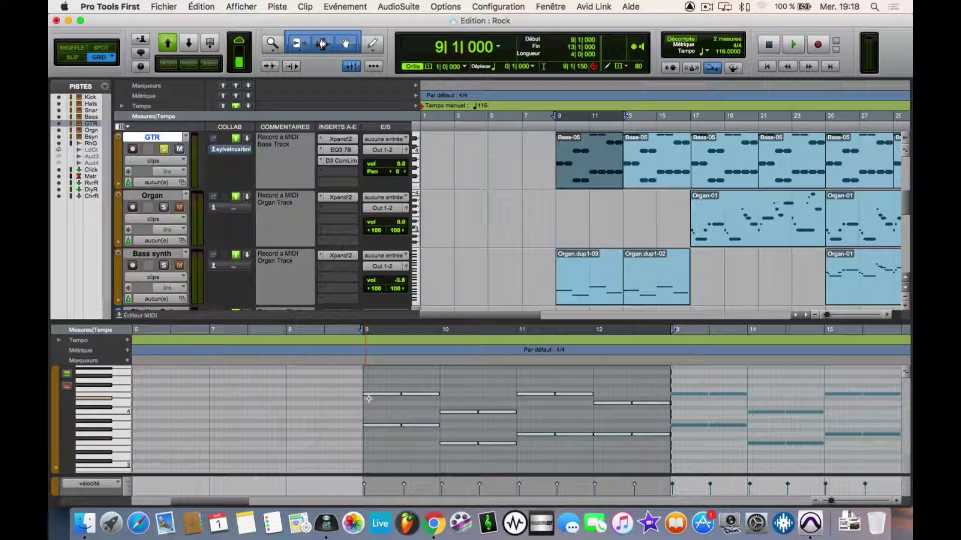
{"action": "key", "text": "space"}
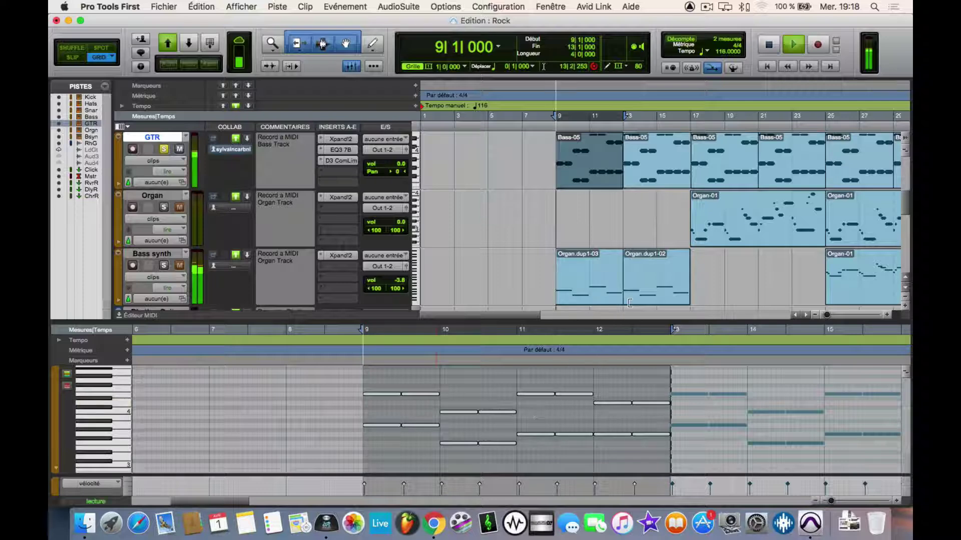
{"action": "left_click", "coordinate": [164, 266]}
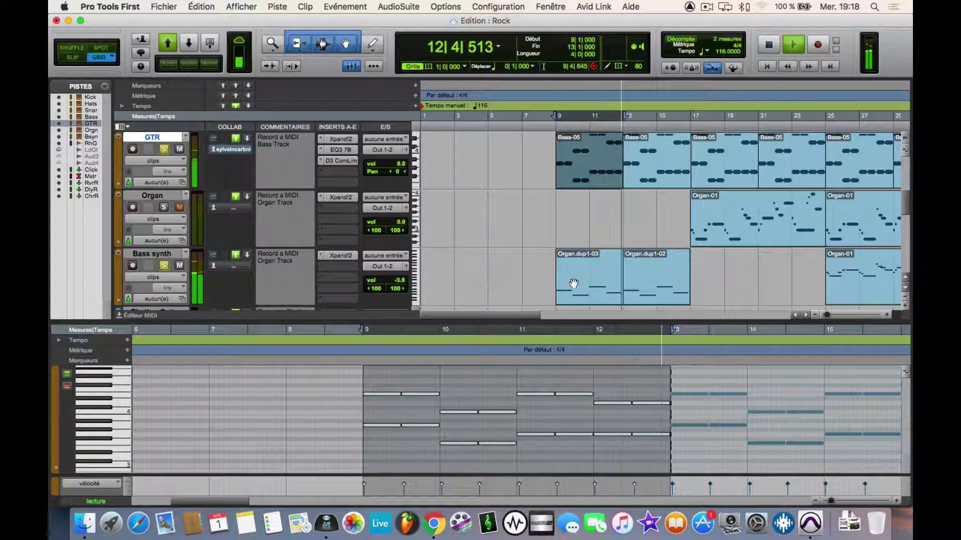
{"action": "key", "text": "space"}
- Play the Bass synth clip at measure 13 and look over the Organ and Bass synth clips that follow it
{"action": "left_click", "coordinate": [650, 291]}
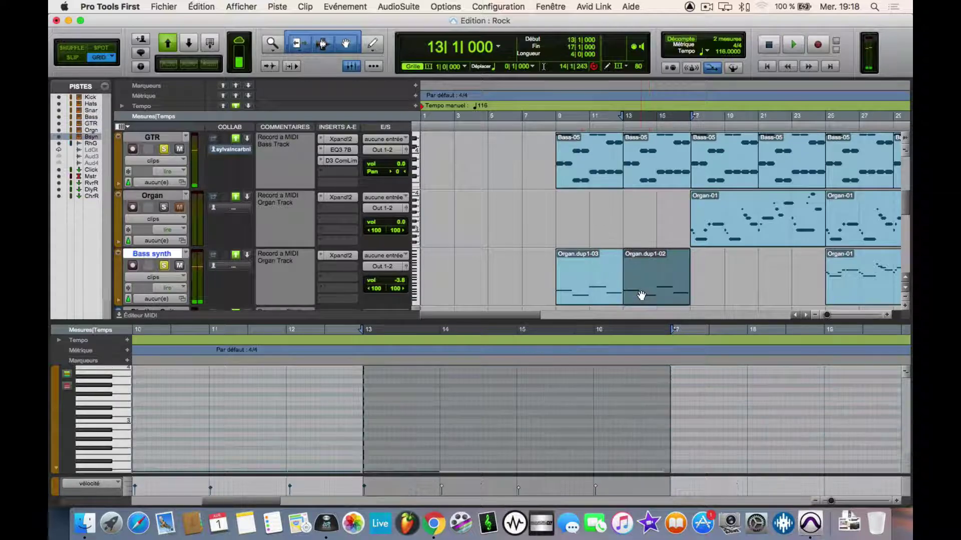
{"action": "key", "text": "space"}
{"action": "scroll", "coordinate": [649, 285], "scroll_direction": "right", "scroll_amount": 5}
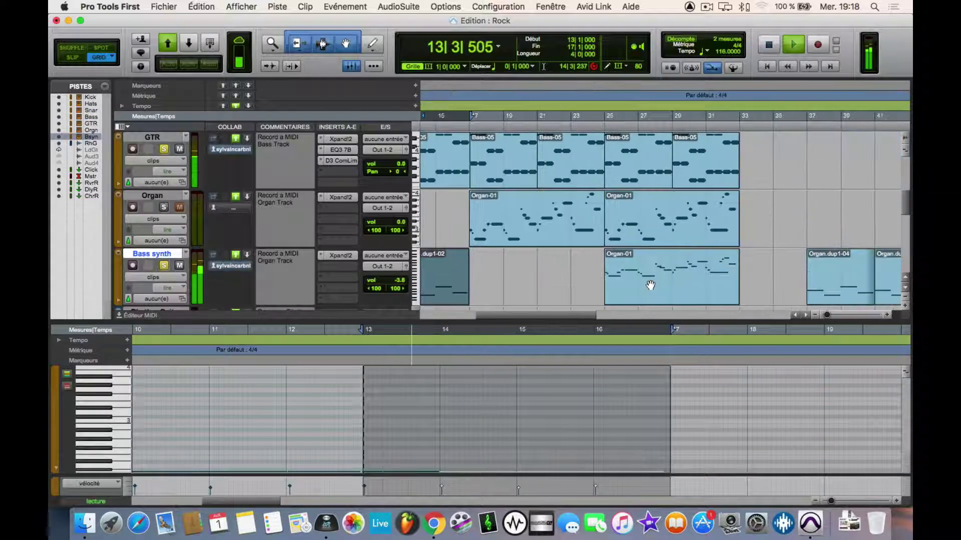
{"action": "scroll", "coordinate": [650, 286], "scroll_direction": "left", "scroll_amount": 5}
{"action": "scroll", "coordinate": [621, 262], "scroll_direction": "right", "scroll_amount": 2}
{"action": "scroll", "coordinate": [621, 262], "scroll_direction": "right", "scroll_amount": 2}
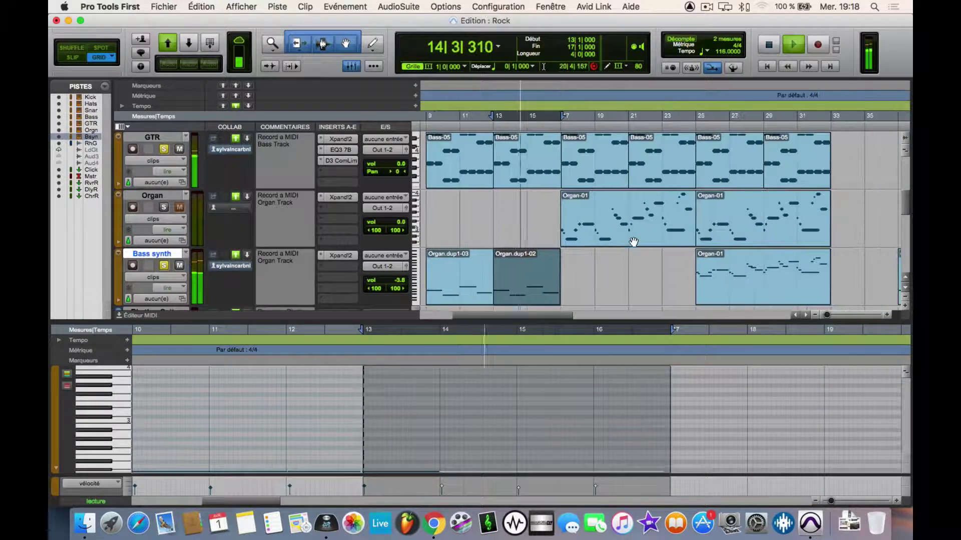
- Play the first Organ clip from measure 17 and solo the Organ track
{"action": "left_click", "coordinate": [633, 238]}
{"action": "key", "text": "space"}
{"action": "key", "text": "space"}
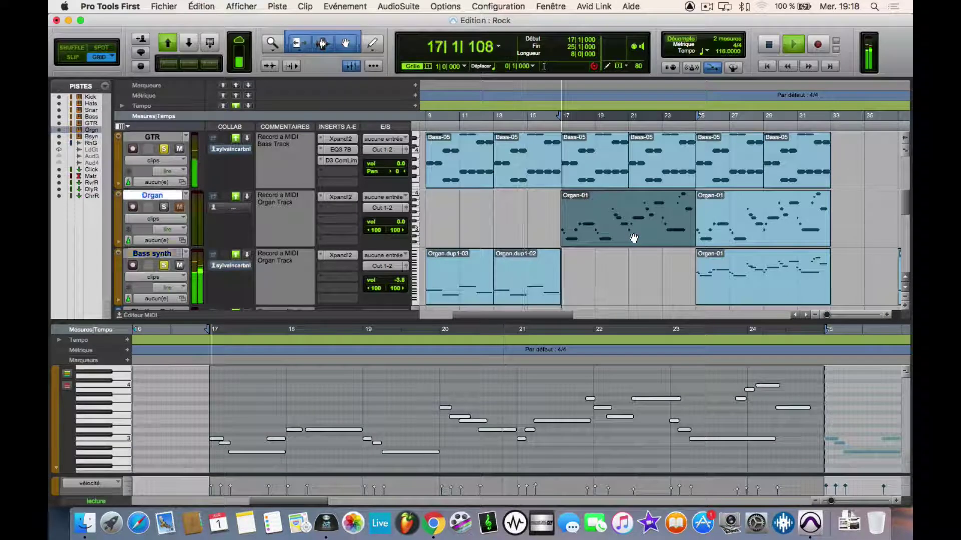
{"action": "left_click", "coordinate": [166, 209]}
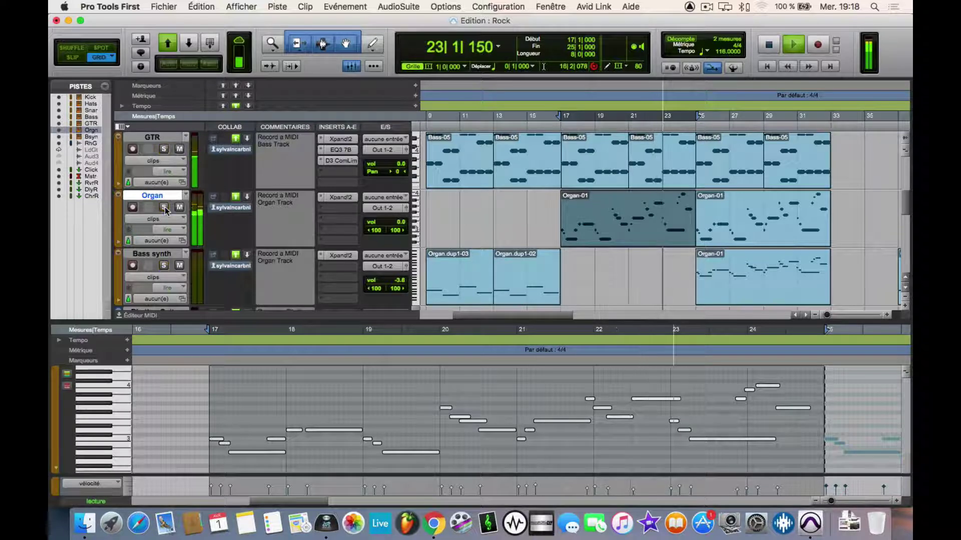
- Clear the solo on all tracks and stop playback
{"action": "left_click", "coordinate": [164, 208], "text": "alt"}
{"action": "scroll", "coordinate": [164, 208], "scroll_direction": "down", "scroll_amount": 1}
{"action": "key", "text": "r"}
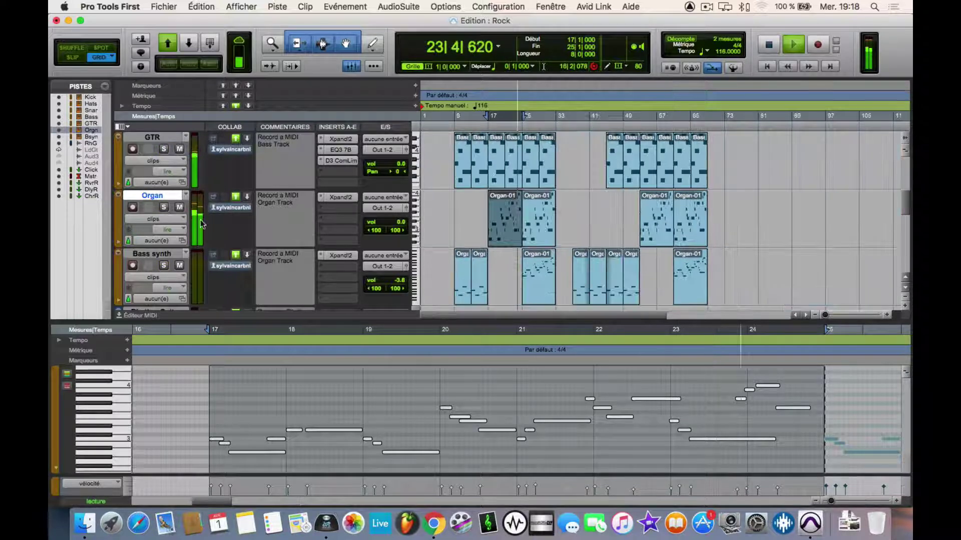
{"action": "key", "text": "space"}
- Switch to the mix window and open the Xpand!2 instrument on the Kick track
{"action": "scroll", "coordinate": [435, 216], "scroll_direction": "up", "scroll_amount": 5}
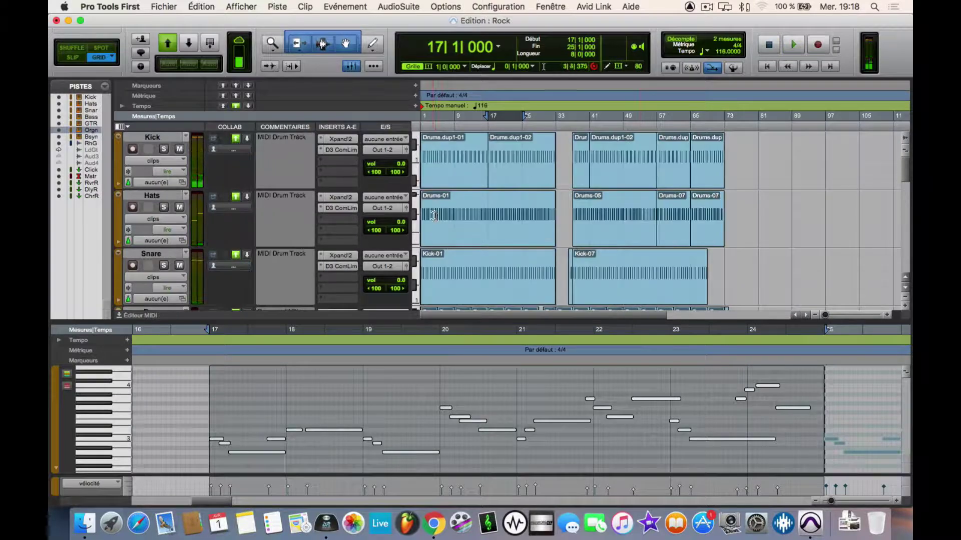
{"action": "key", "text": "super+equal"}
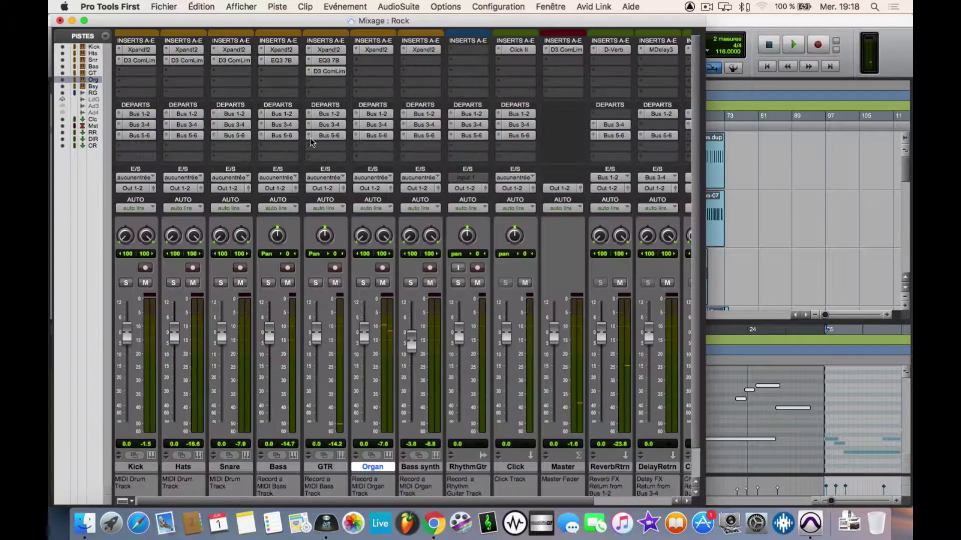
{"action": "scroll", "coordinate": [326, 195], "scroll_direction": "left", "scroll_amount": 1}
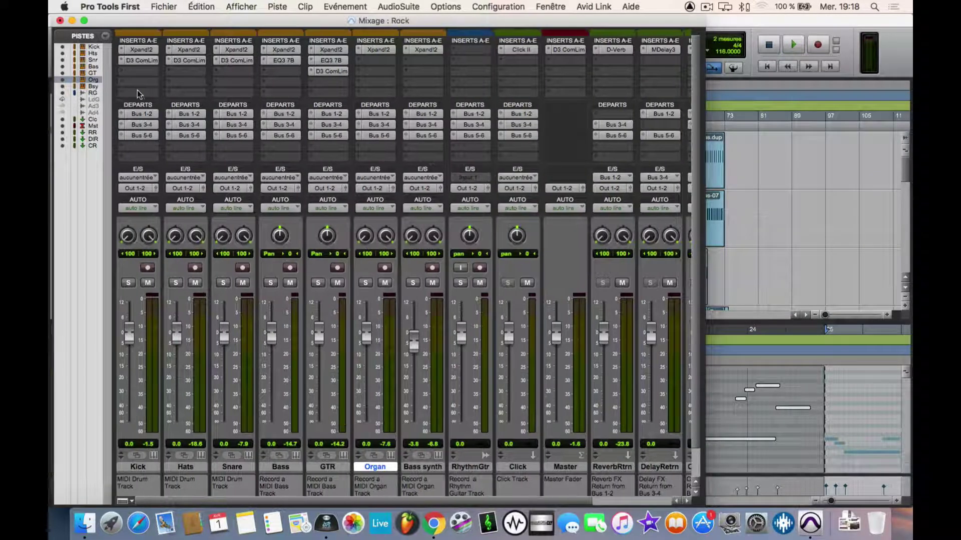
{"action": "left_click", "coordinate": [136, 50]}
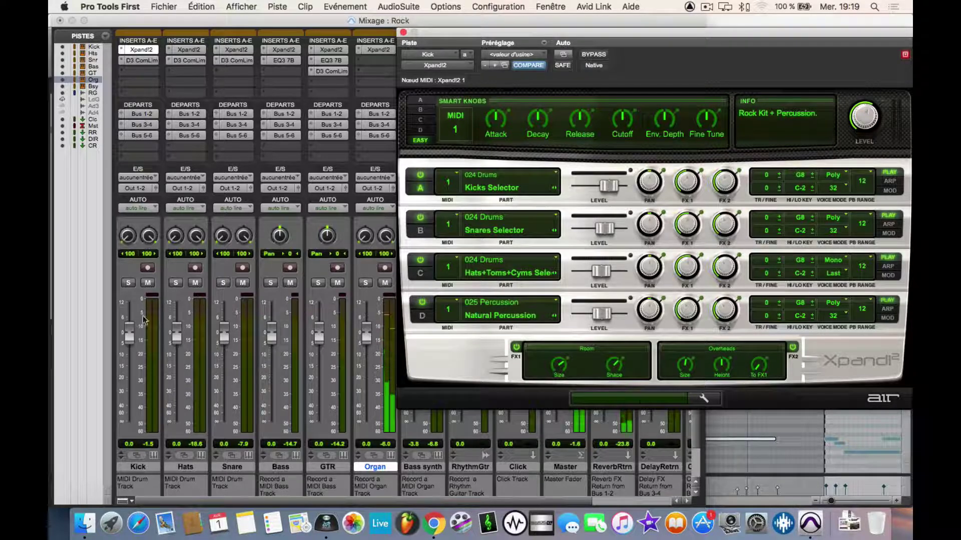
- Record-enable the Kick track and look over the list of tracks available in its Xpand!2 window
{"action": "left_click", "coordinate": [148, 269]}
{"action": "left_click", "coordinate": [148, 268]}
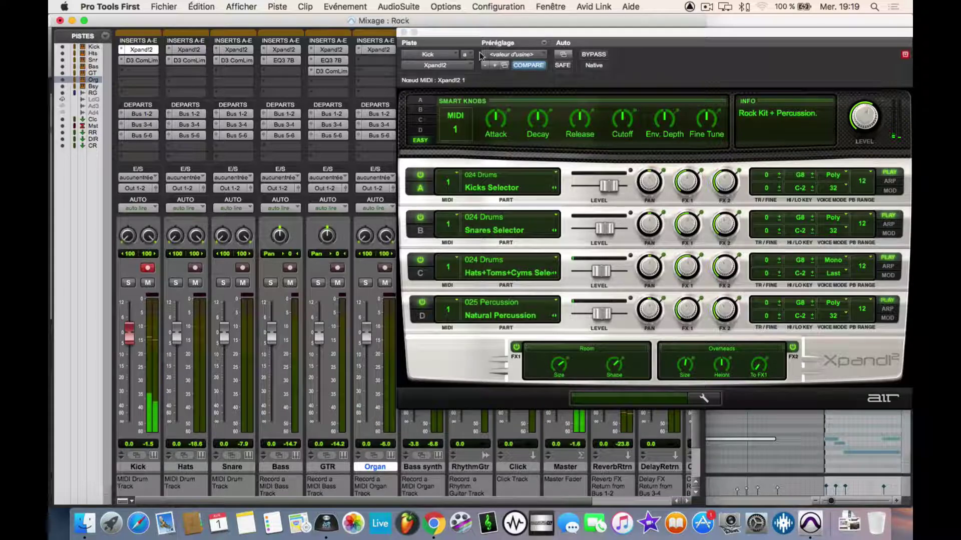
{"action": "left_click", "coordinate": [446, 53]}
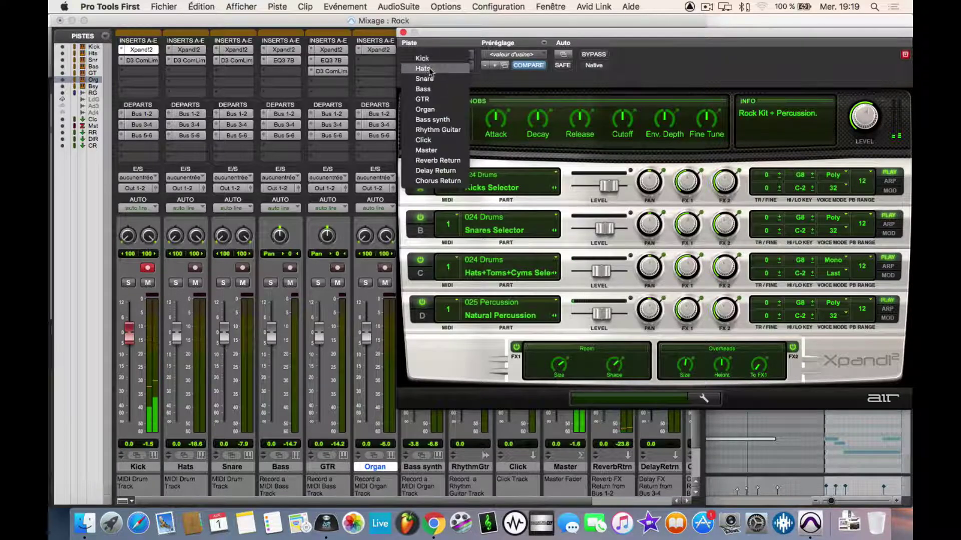
{"action": "left_click", "coordinate": [457, 41]}
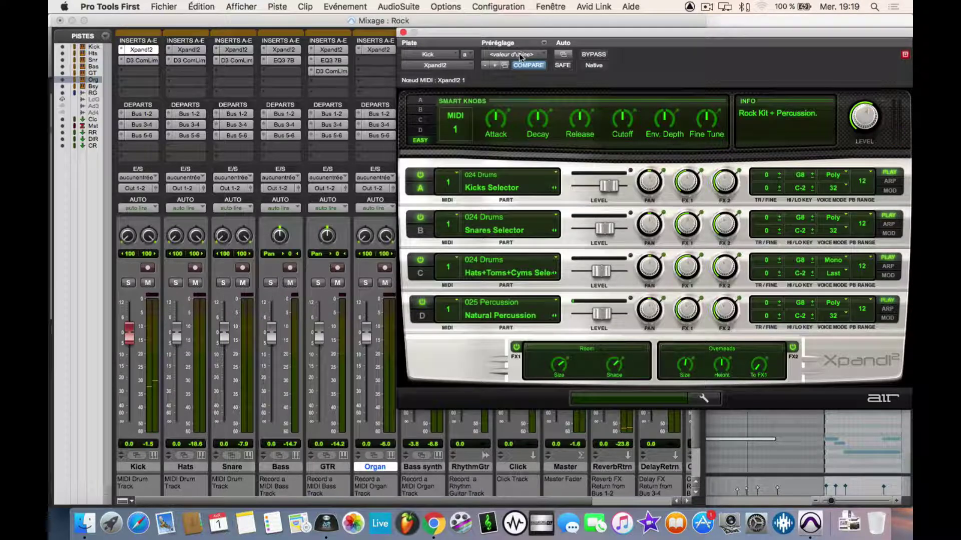
- Look through the Xpand!2 preset categories, including Basses and Acoustic Piano, keeping the factory setting
{"action": "left_click", "coordinate": [518, 54]}
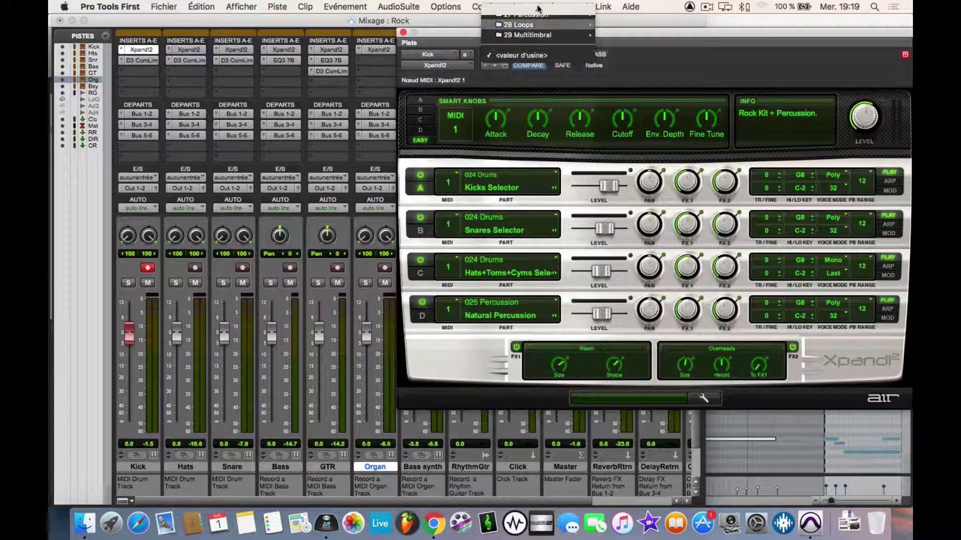
{"action": "mouse_move", "coordinate": [536, 10]}
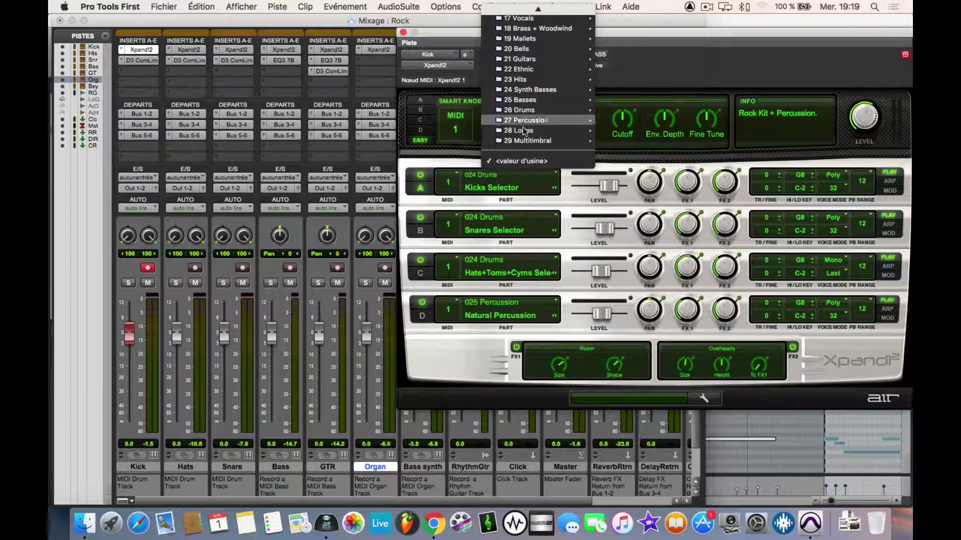
{"action": "mouse_move", "coordinate": [533, 134]}
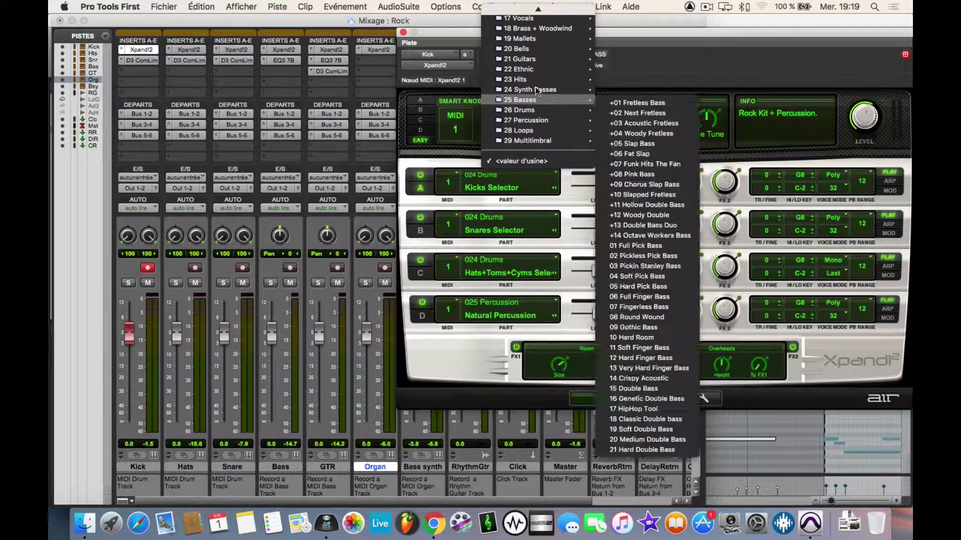
{"action": "mouse_move", "coordinate": [531, 44]}
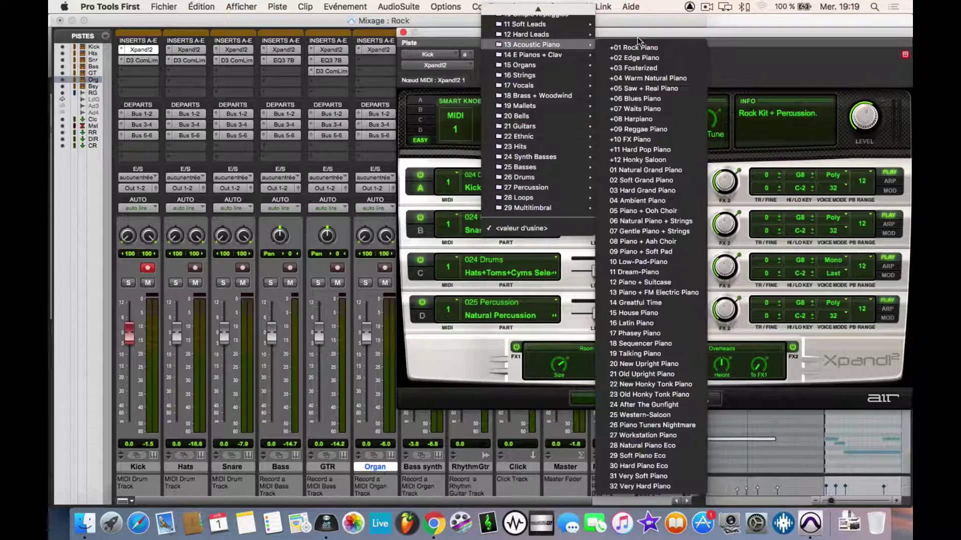
{"action": "left_click", "coordinate": [755, 59]}
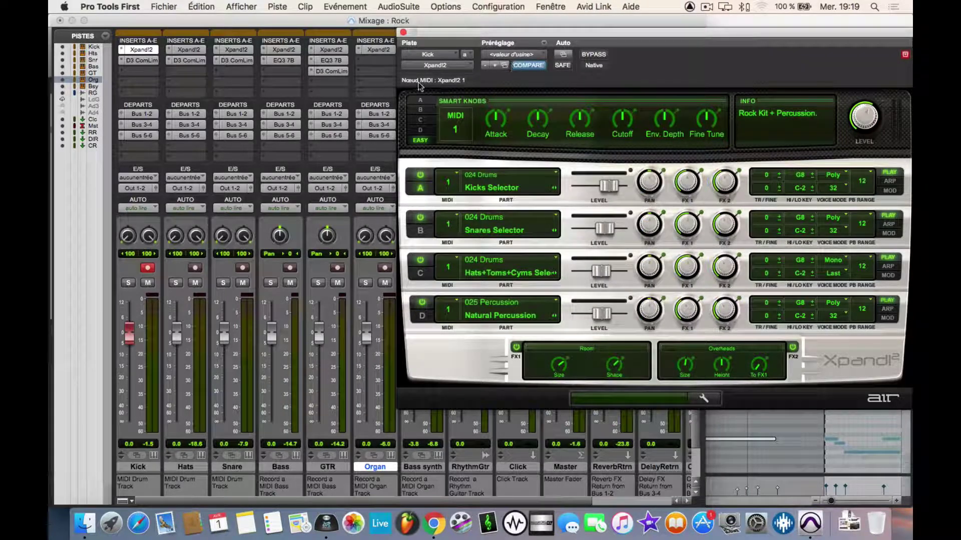
- Open the D3 compressor/limiter on the Kick track and audition the track in solo
{"action": "left_click", "coordinate": [131, 61]}
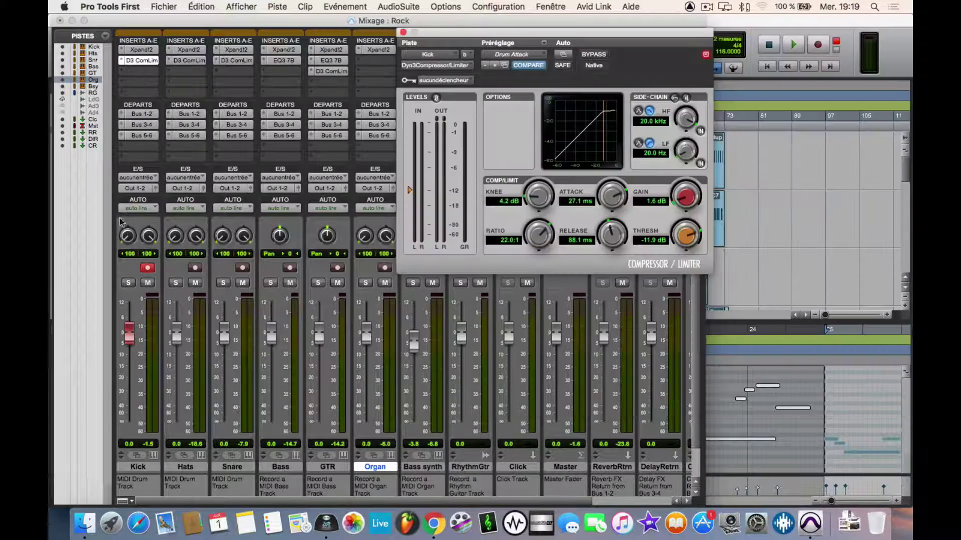
{"action": "left_click", "coordinate": [130, 283]}
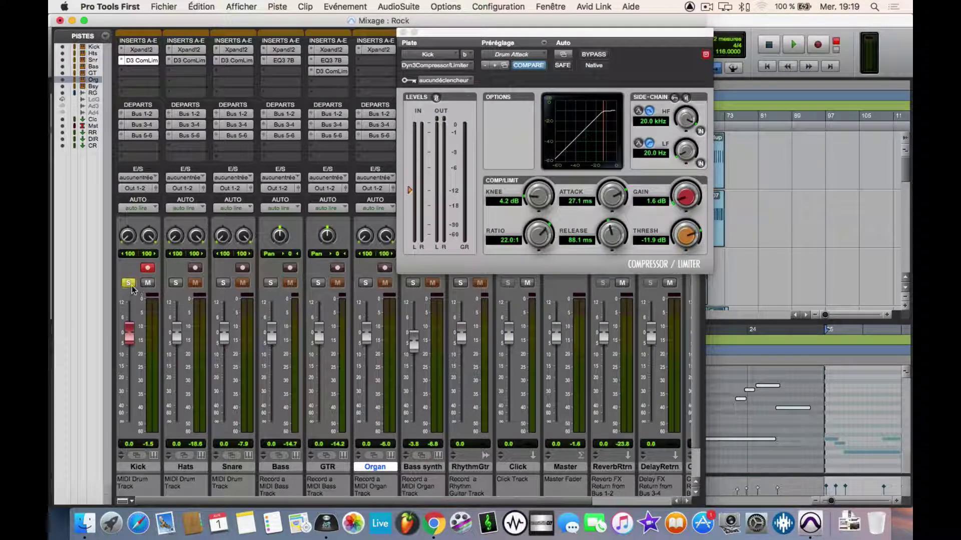
{"action": "key", "text": "space"}
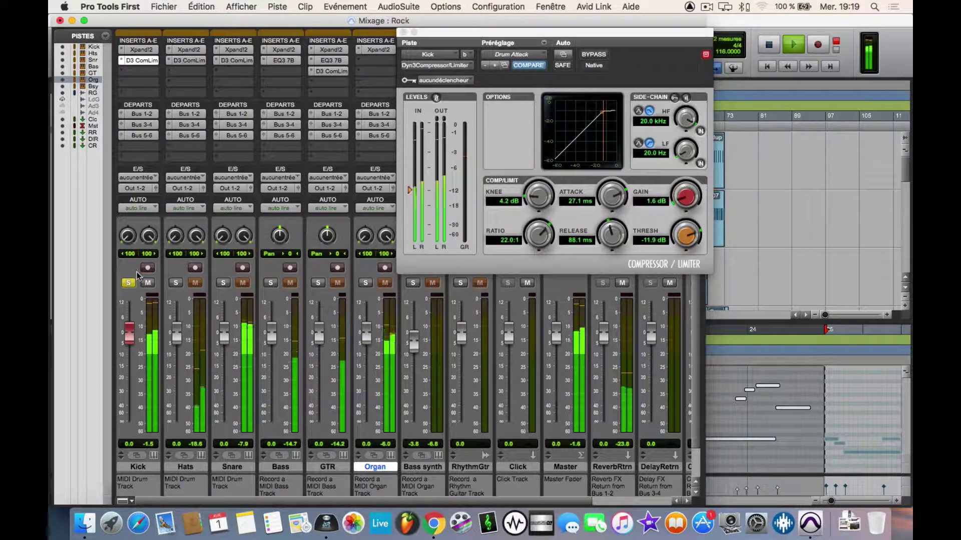
{"action": "key", "text": "space"}
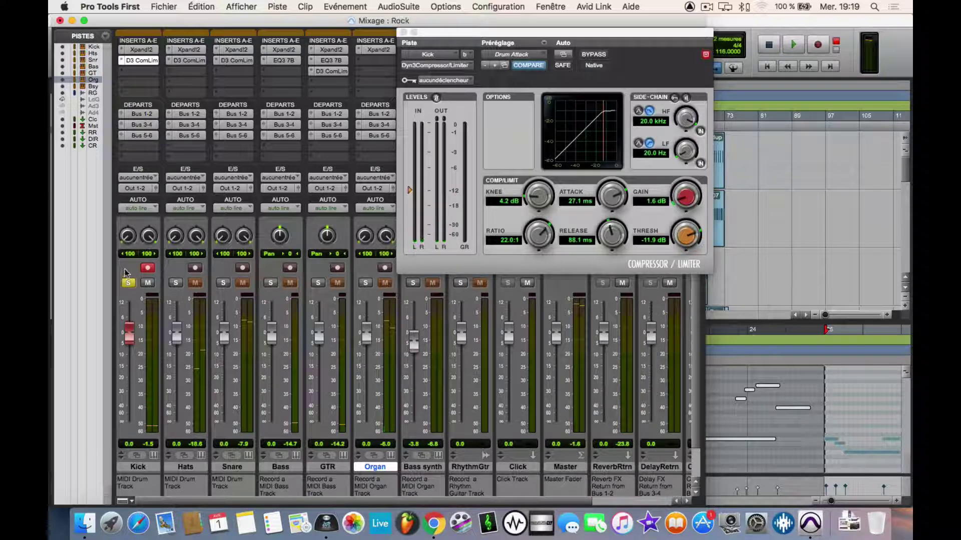
- Split the stereo Kick track into mono tracks
{"action": "scroll", "coordinate": [126, 273], "scroll_direction": "down", "scroll_amount": 2}
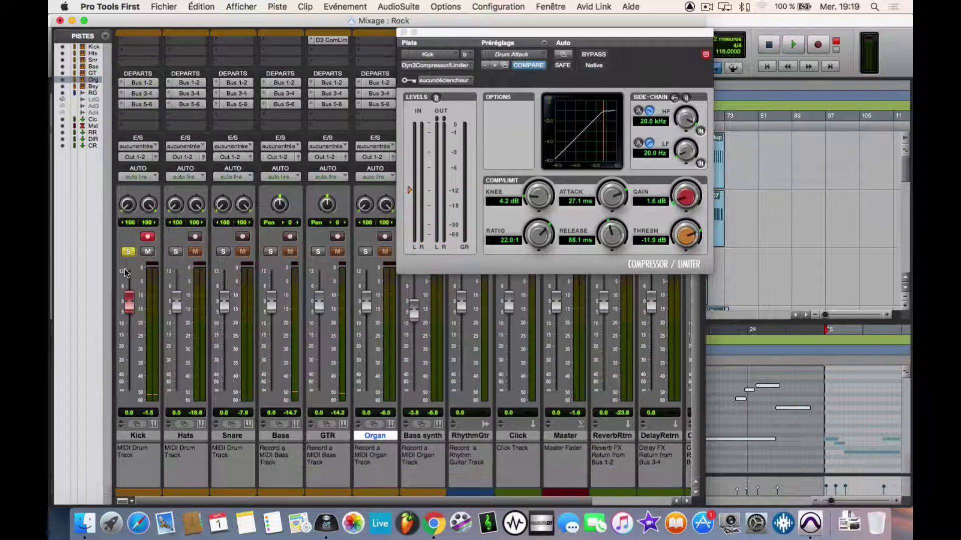
{"action": "left_click", "coordinate": [143, 437]}
{"action": "key", "text": "shift+r"}
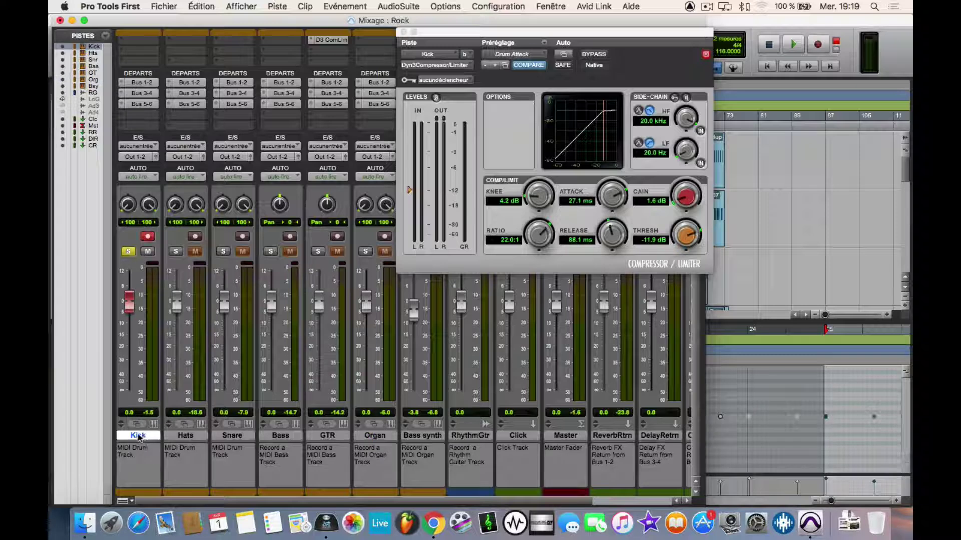
{"action": "right_click", "coordinate": [139, 436]}
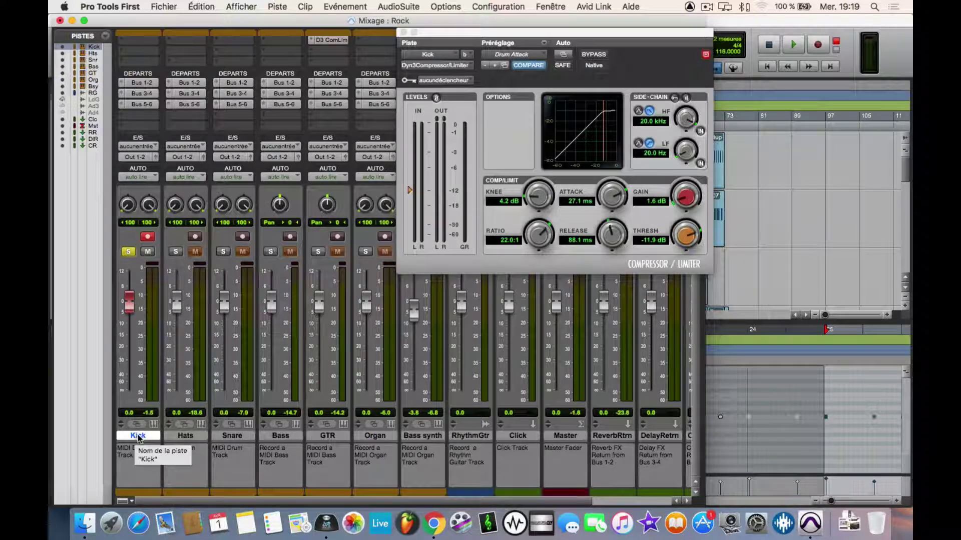
{"action": "right_click", "coordinate": [139, 437]}
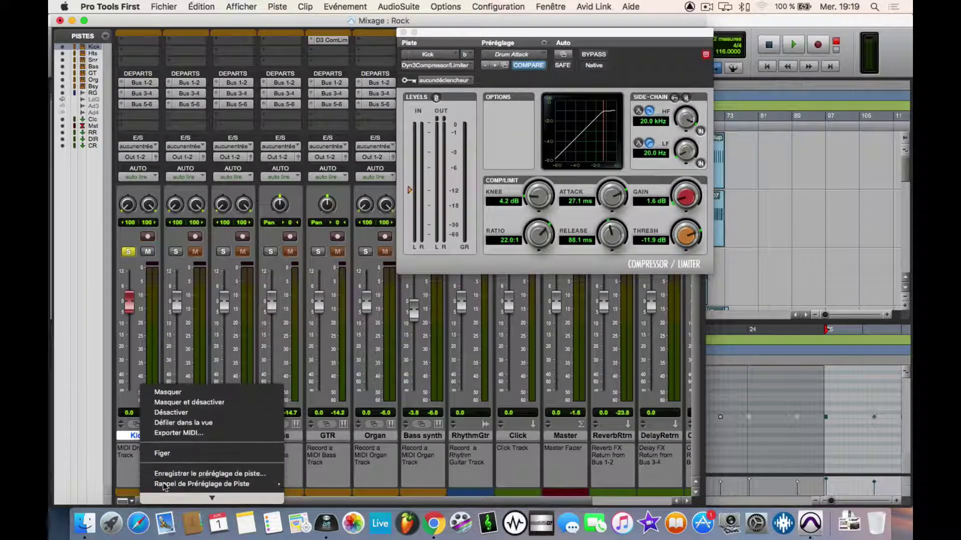
{"action": "scroll", "coordinate": [167, 480], "scroll_direction": "down", "scroll_amount": 5}
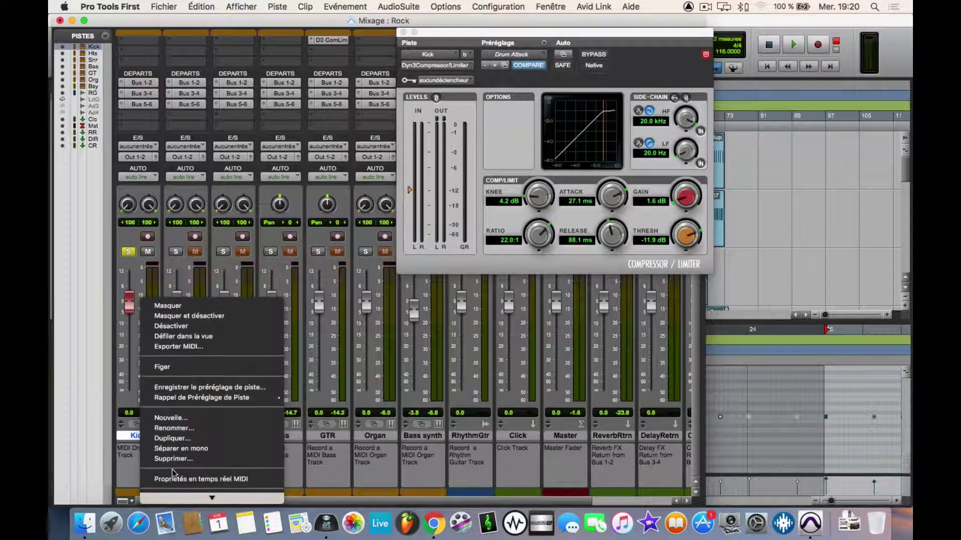
{"action": "key", "text": "Escape"}
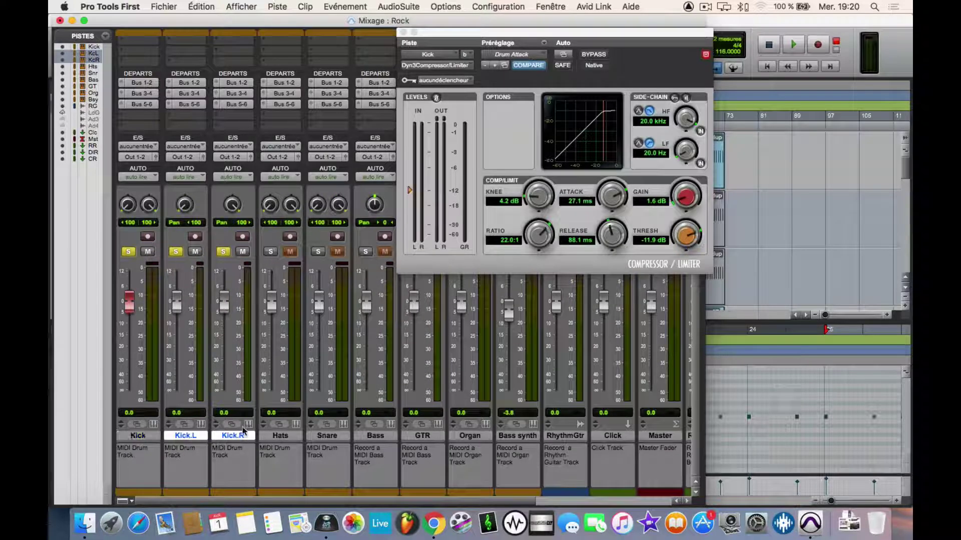
- Delete the Kick and Kick.L tracks together, including their active clips
{"action": "left_click", "coordinate": [194, 438]}
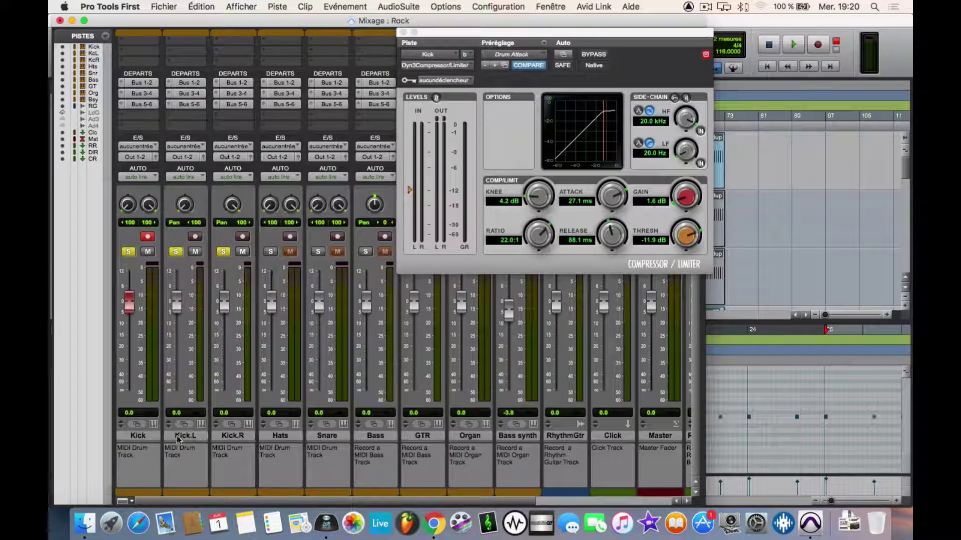
{"action": "left_click", "coordinate": [142, 437], "text": "shift"}
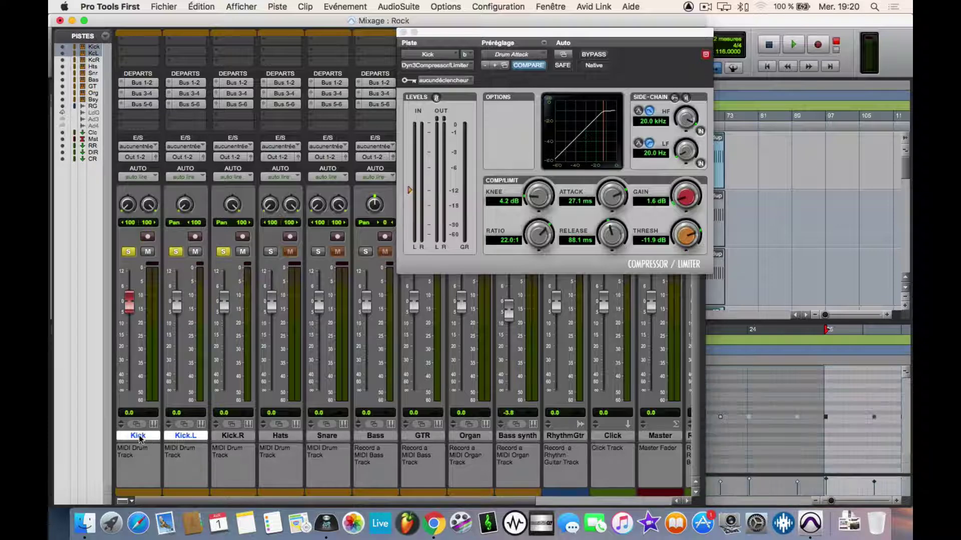
{"action": "right_click", "coordinate": [140, 439]}
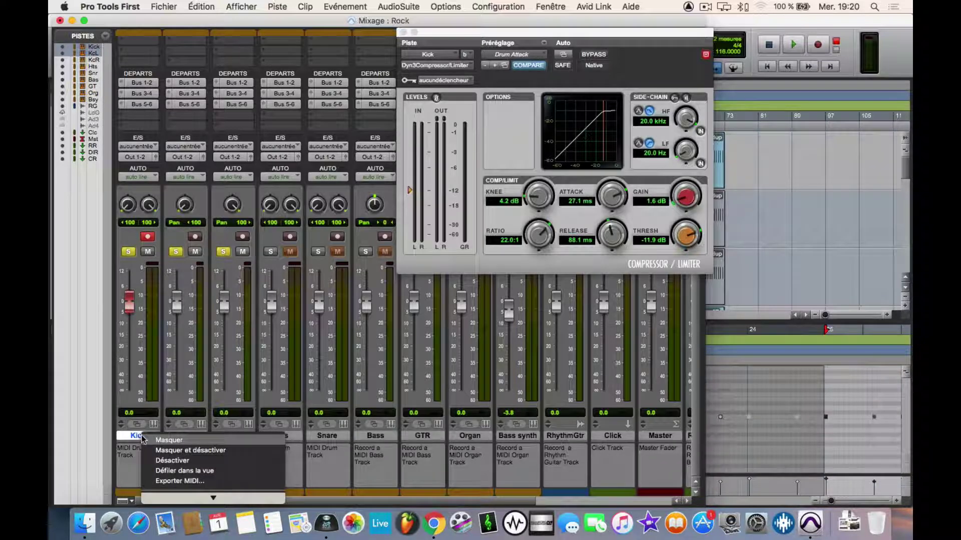
{"action": "mouse_move", "coordinate": [174, 502]}
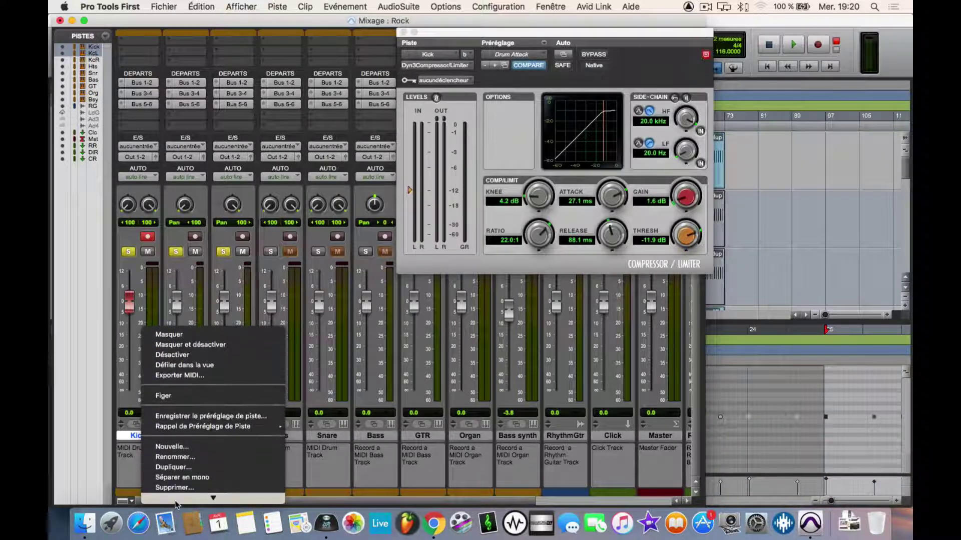
{"action": "left_click", "coordinate": [186, 458]}
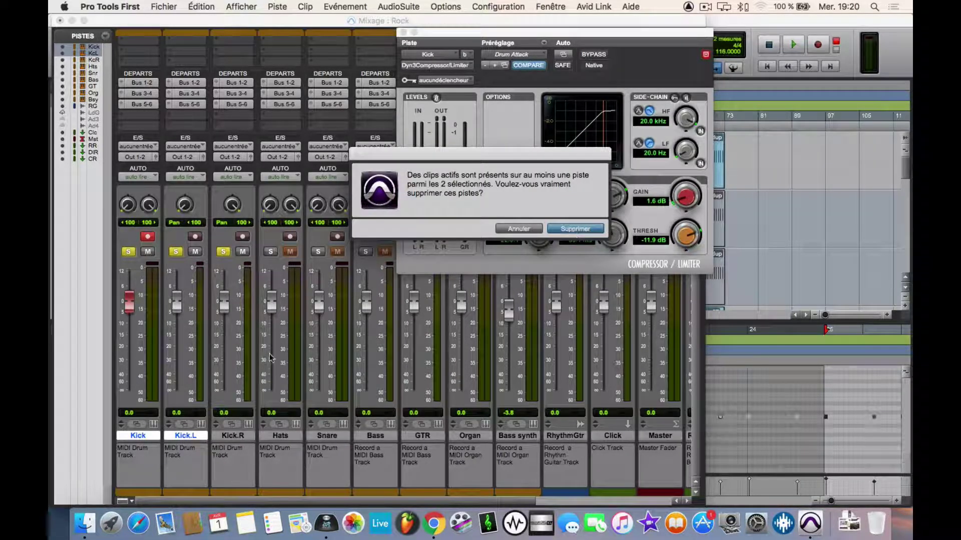
{"action": "key", "text": "Return"}
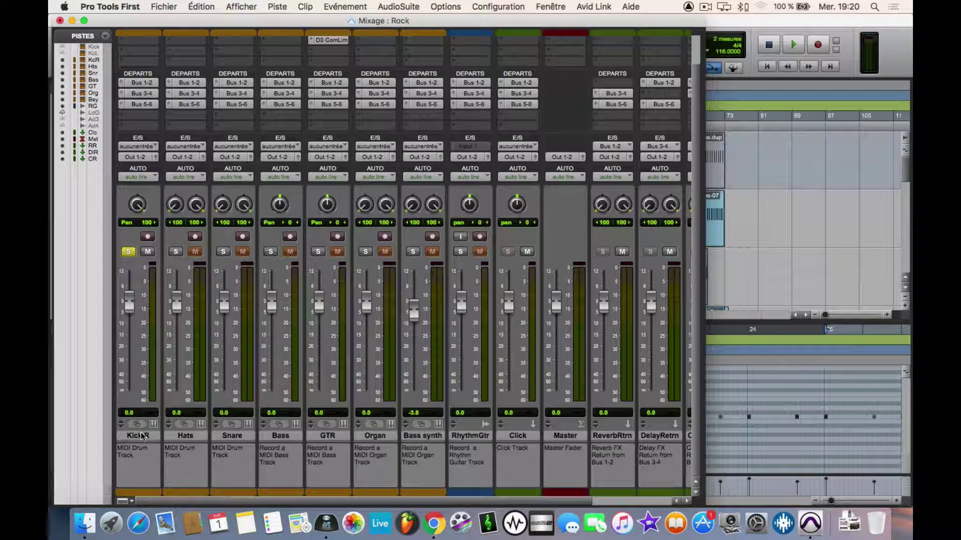
- Rename the Kick.R track as Kick and centre its pan
{"action": "left_click", "coordinate": [143, 437]}
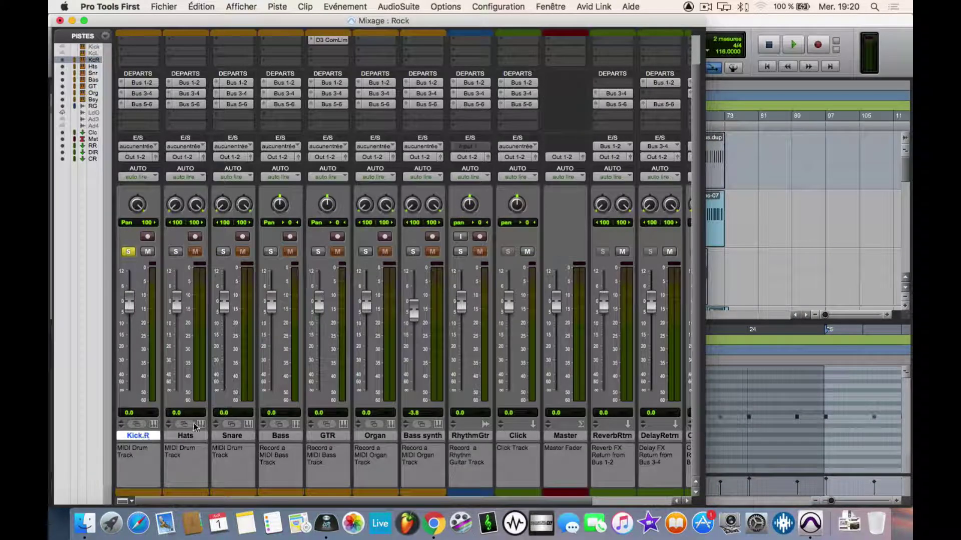
{"action": "left_click", "coordinate": [417, 161]}
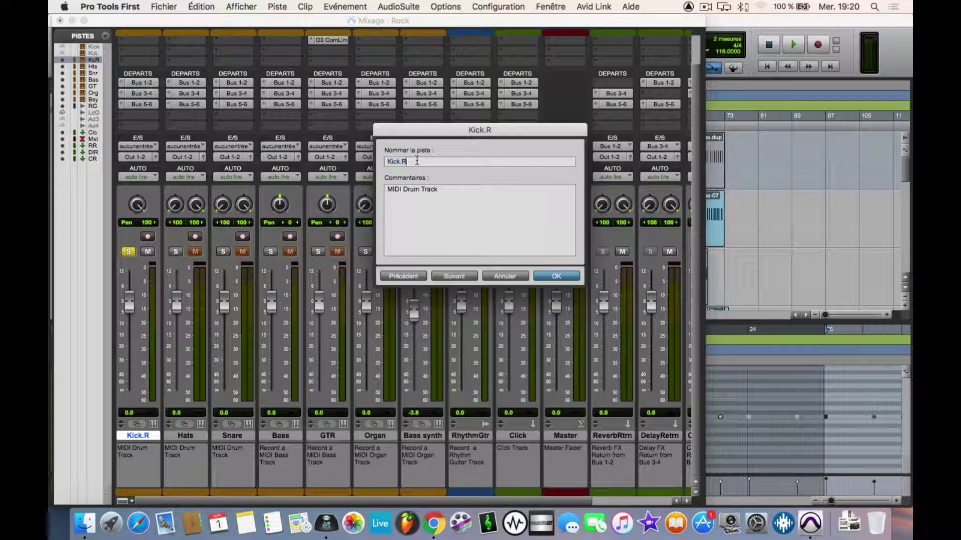
{"action": "key", "text": "BackSpace"}
{"action": "key", "text": "BackSpace"}
{"action": "key", "text": "Return"}
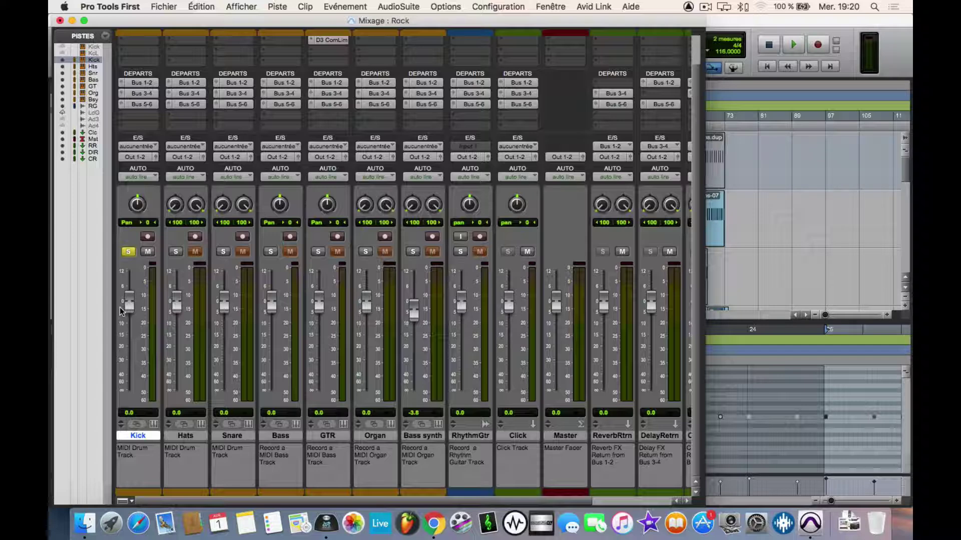
- Look over the output and bus options for an empty send on the Kick track and the mixer's channel strips
{"action": "left_click", "coordinate": [141, 120]}
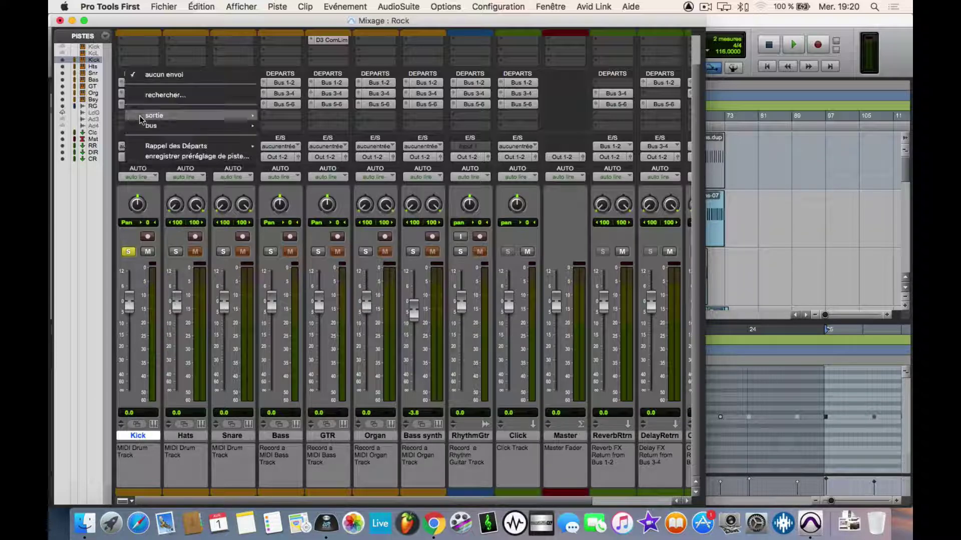
{"action": "mouse_move", "coordinate": [222, 122]}
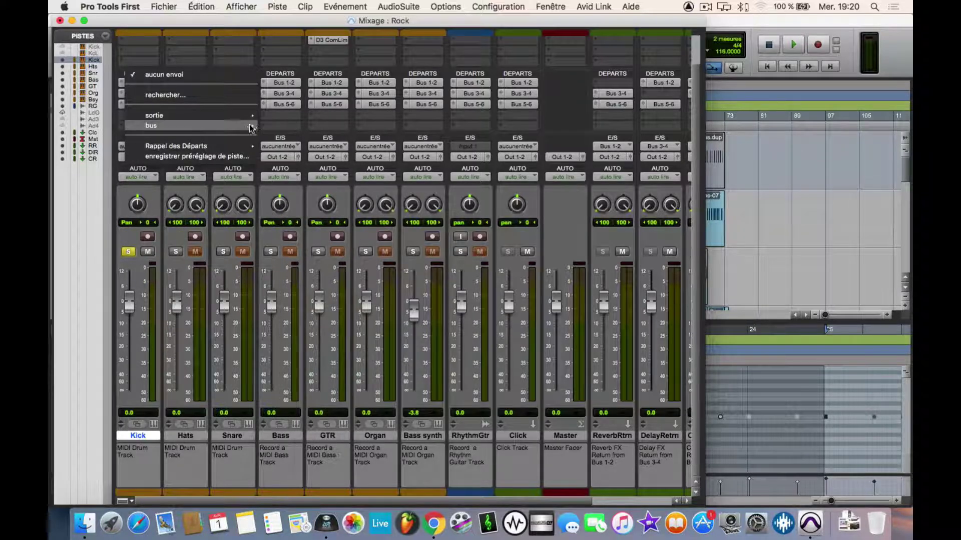
{"action": "left_click", "coordinate": [366, 74]}
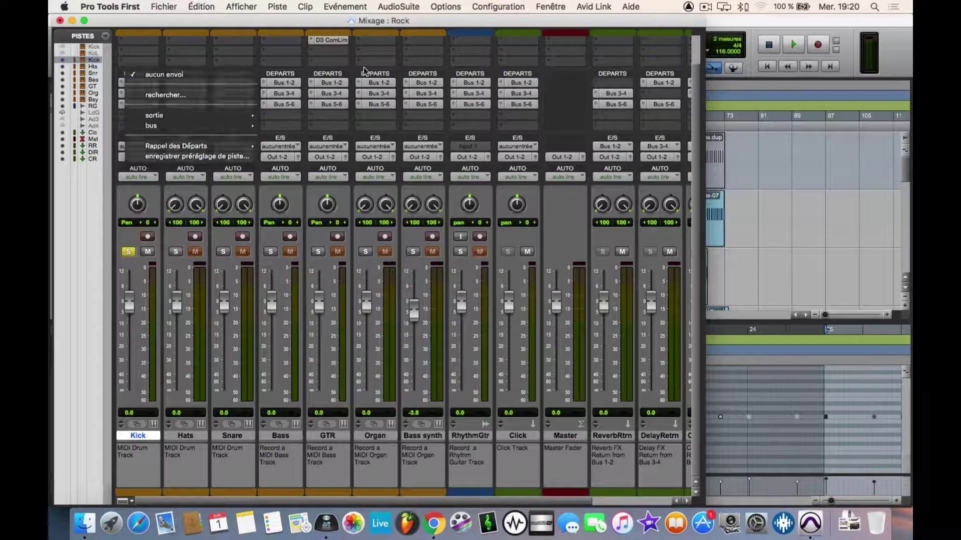
{"action": "scroll", "coordinate": [383, 215], "scroll_direction": "right", "scroll_amount": 5}
{"action": "scroll", "coordinate": [382, 215], "scroll_direction": "left", "scroll_amount": 5}
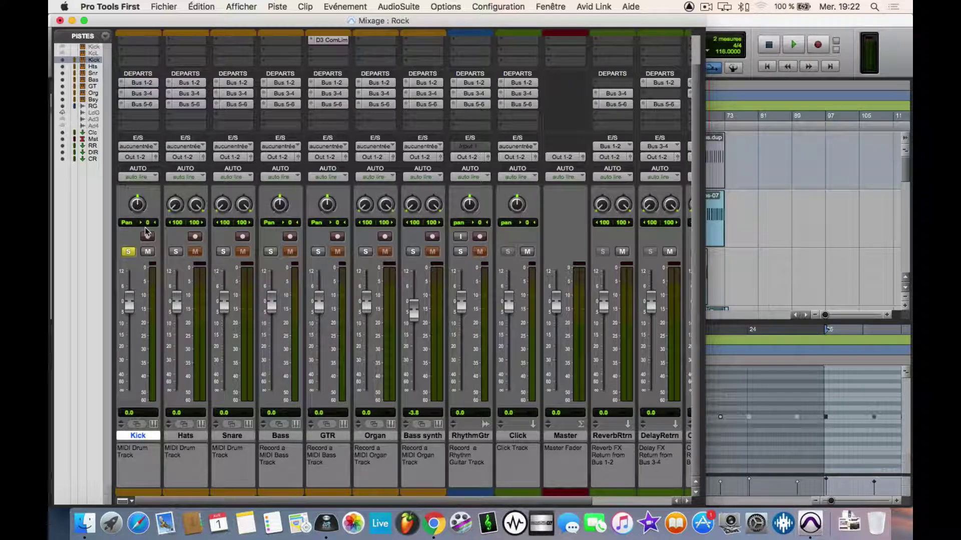
- Play the session with Kick soloed while checking the Kick track's inserts, and stop playback
{"action": "key", "text": "space"}
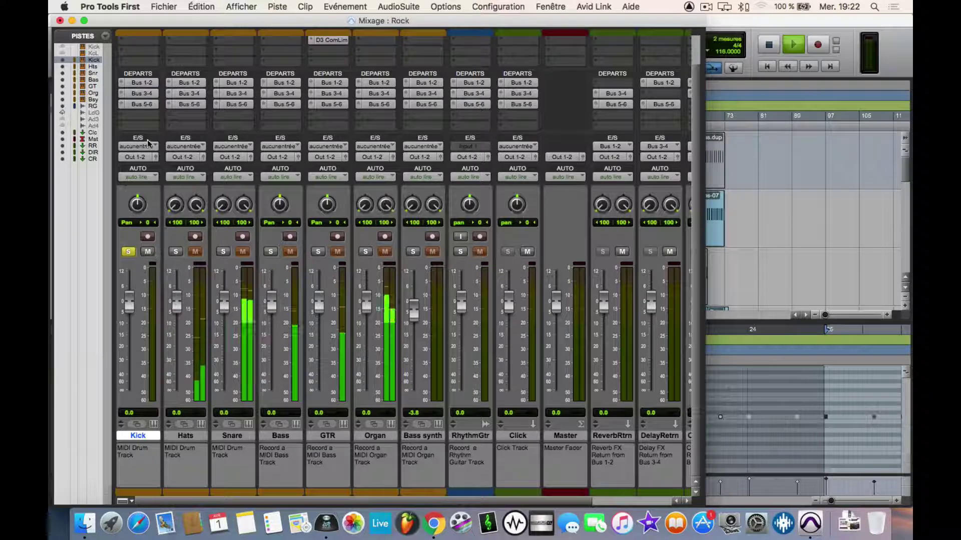
{"action": "scroll", "coordinate": [154, 147], "scroll_direction": "up", "scroll_amount": 3}
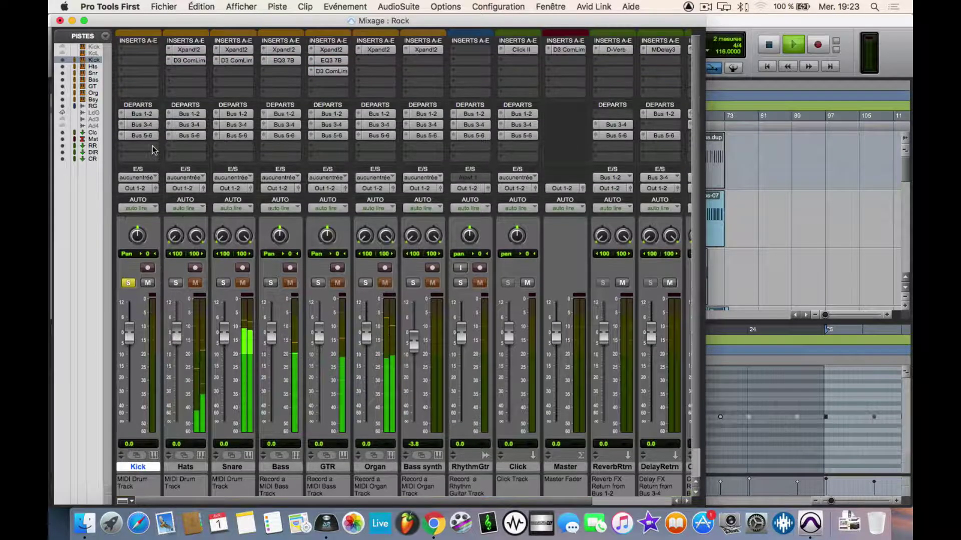
{"action": "key", "text": "space"}
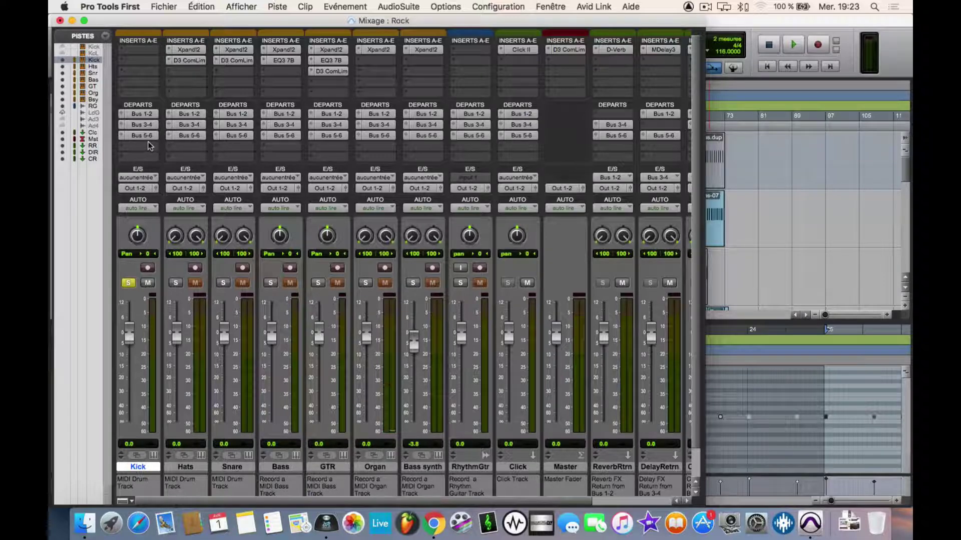
- Move the mix window aside to uncover the tracks in the edit window
{"action": "scroll", "coordinate": [143, 107], "scroll_direction": "down", "scroll_amount": 3}
{"action": "scroll", "coordinate": [143, 108], "scroll_direction": "up", "scroll_amount": 3}
{"action": "double_click", "coordinate": [198, 23]}
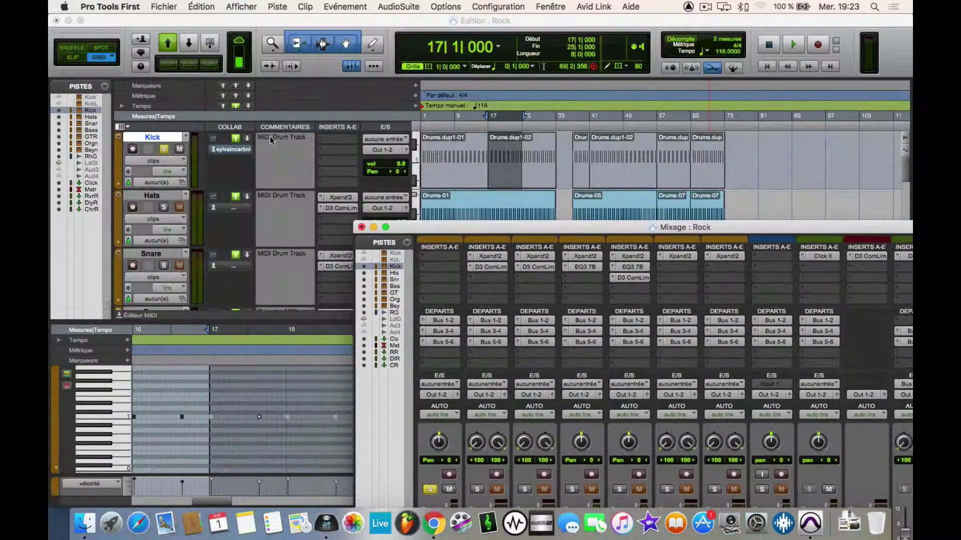
- Try to copy the Hats track's Xpand!2 plug-in into the first insert slot of the Kick track
{"action": "left_click", "coordinate": [162, 138]}
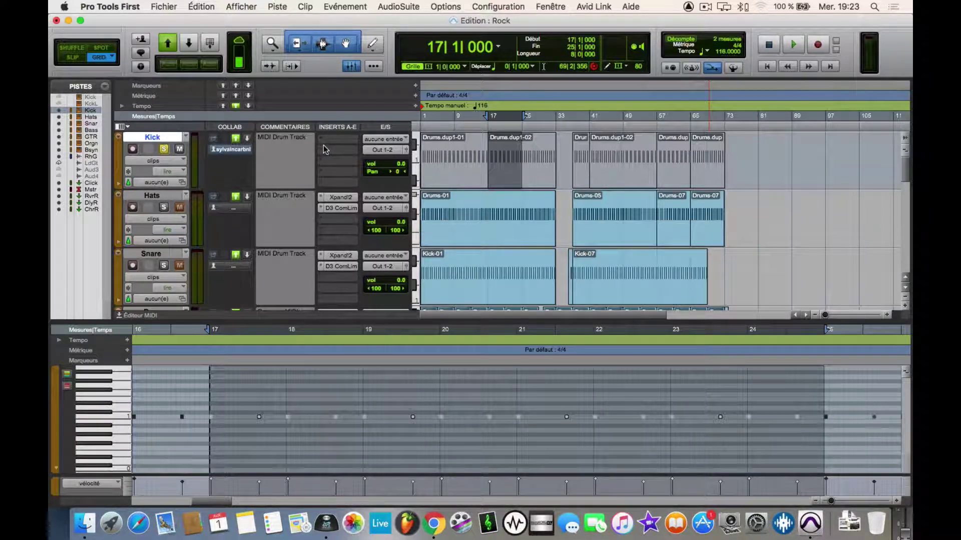
{"action": "left_click", "coordinate": [334, 198]}
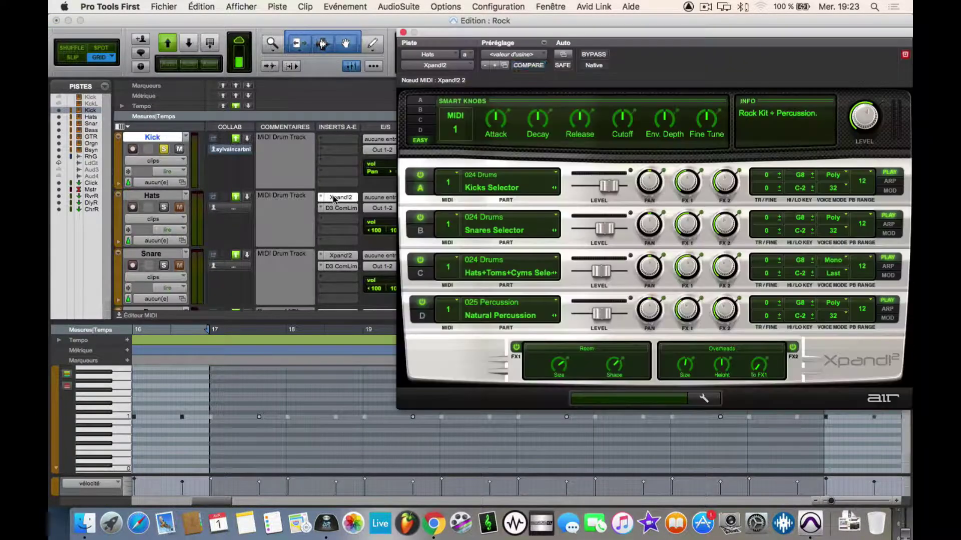
{"action": "left_click_drag", "start_coordinate": [334, 162], "coordinate": [335, 143]}
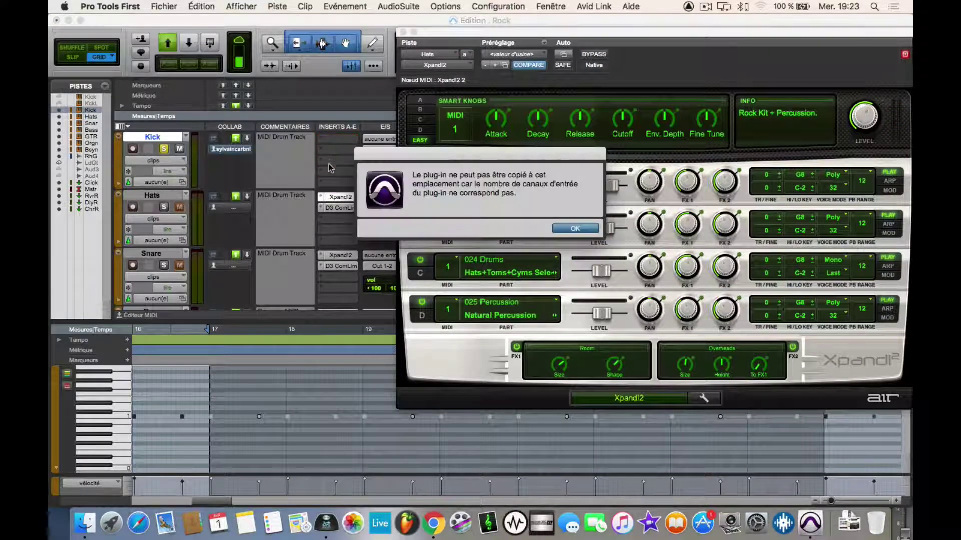
{"action": "left_click", "coordinate": [574, 228]}
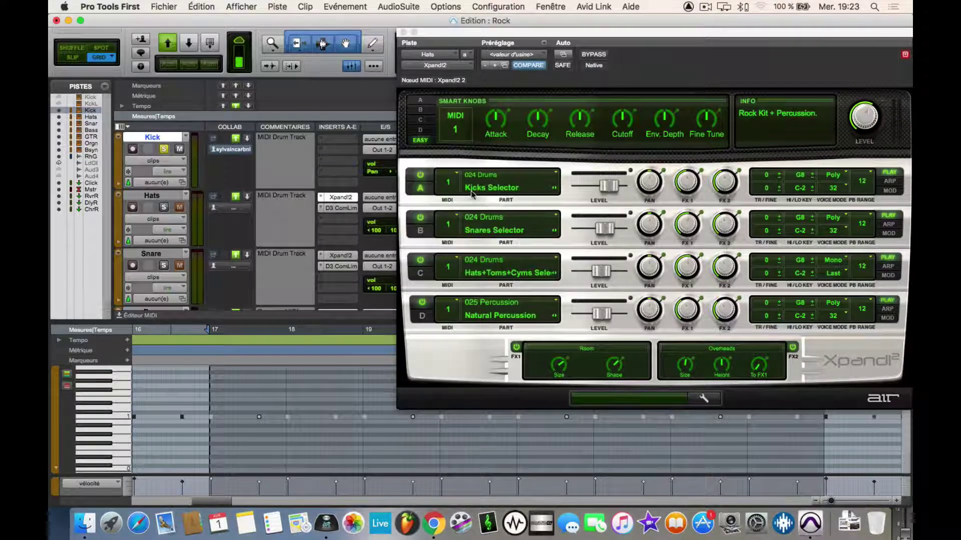
- Insert the Xpand!2 (mono) instrument plug-in in the first insert slot of the Kick track
{"action": "left_click", "coordinate": [336, 144]}
{"action": "mouse_move", "coordinate": [336, 142]}
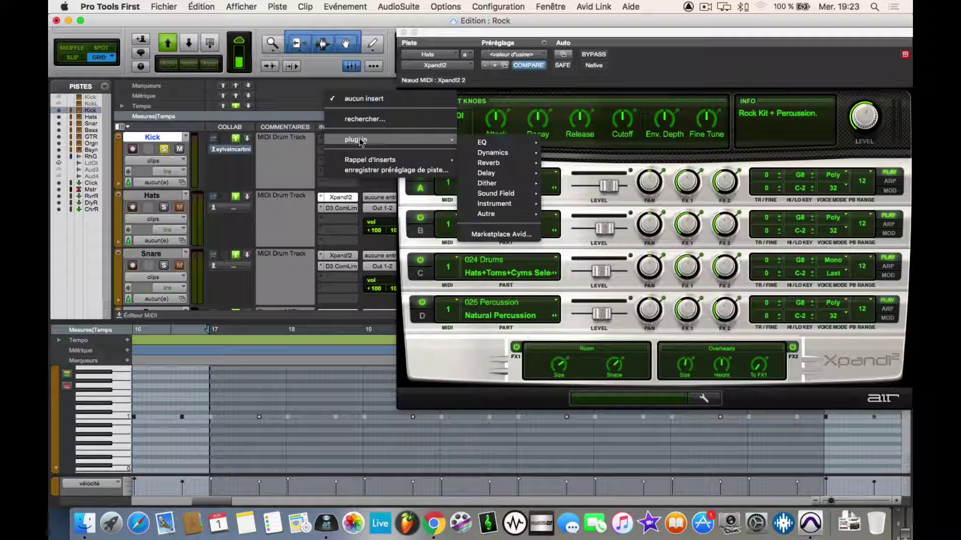
{"action": "mouse_move", "coordinate": [472, 144]}
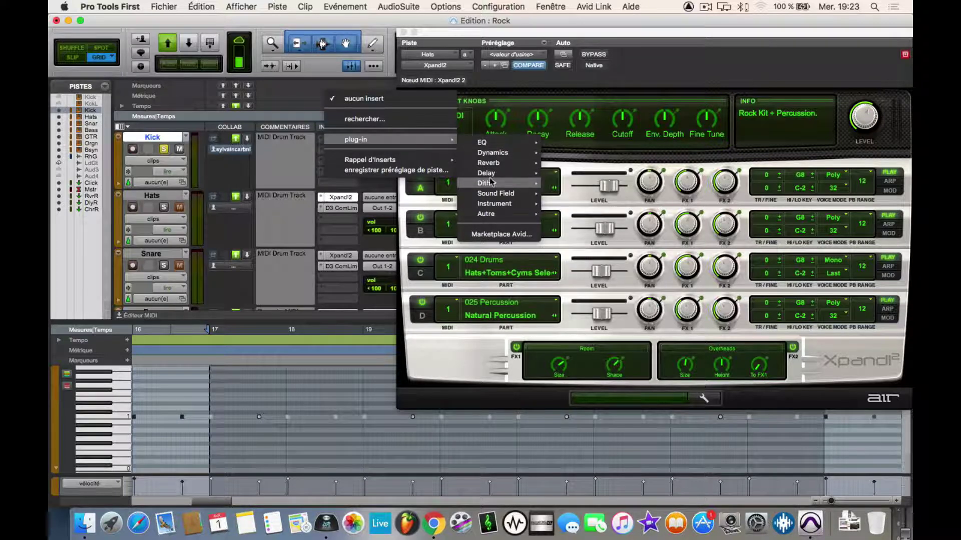
{"action": "mouse_move", "coordinate": [501, 204]}
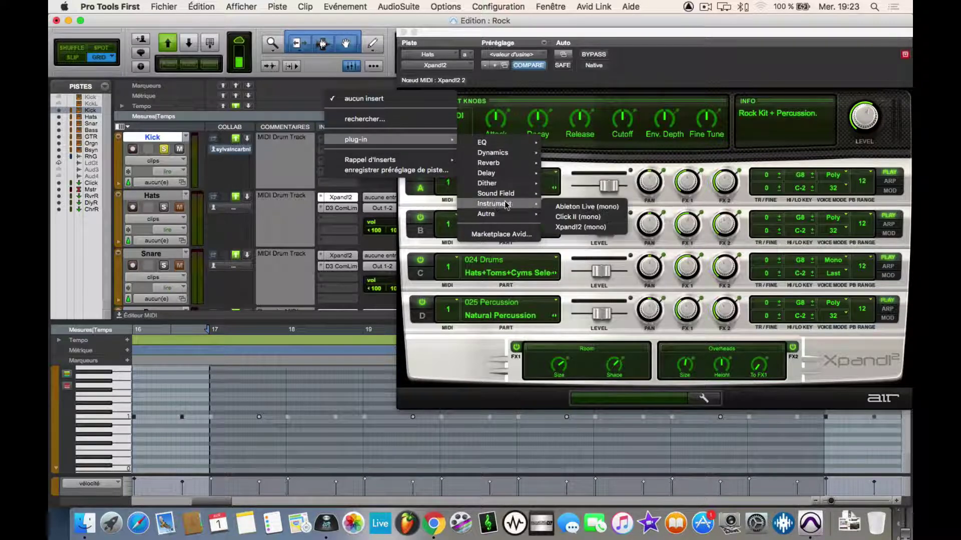
{"action": "left_click", "coordinate": [573, 230]}
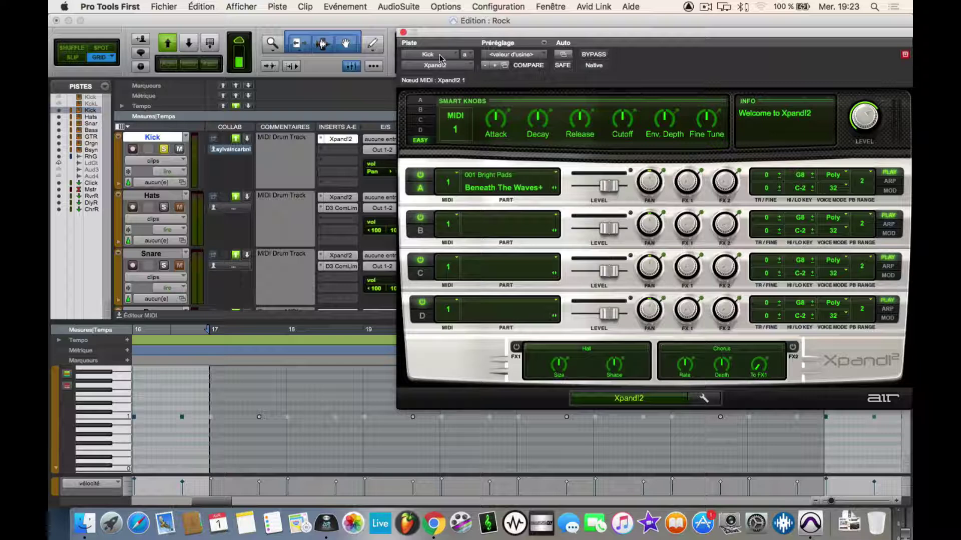
- Browse the preset folders of the Kick track's Xpand!2, and open the Hats track's Xpand!2 to compare its drum parts
{"action": "left_click", "coordinate": [503, 56]}
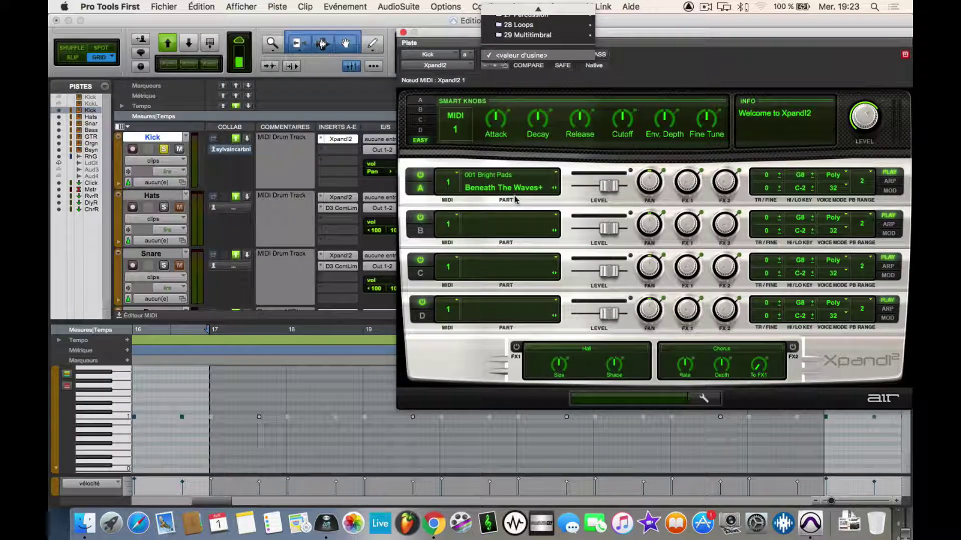
{"action": "mouse_move", "coordinate": [538, 7]}
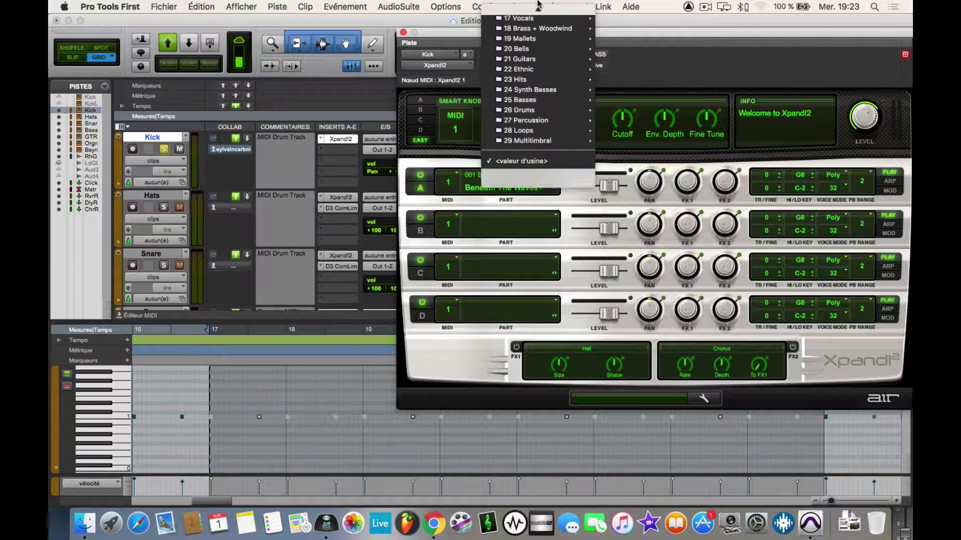
{"action": "mouse_move", "coordinate": [539, 144]}
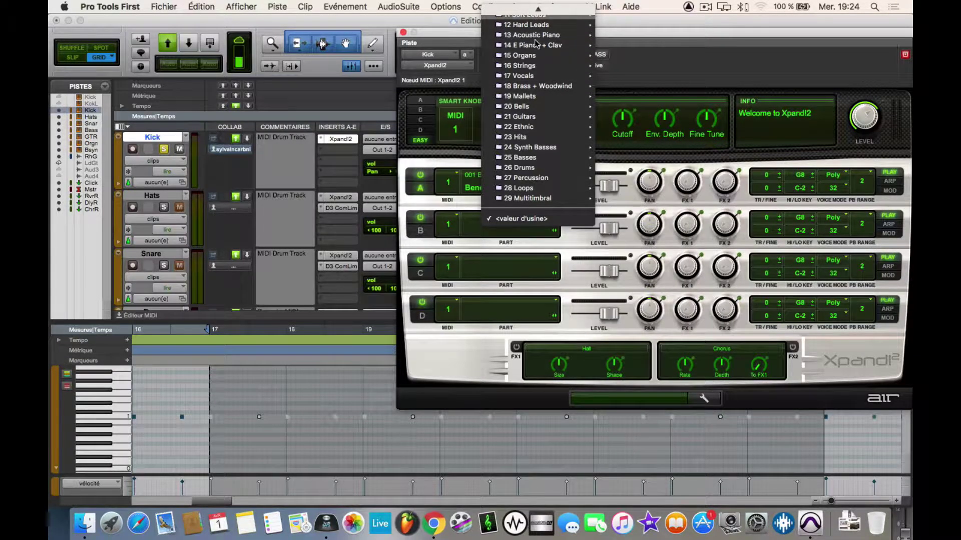
{"action": "left_click", "coordinate": [332, 198]}
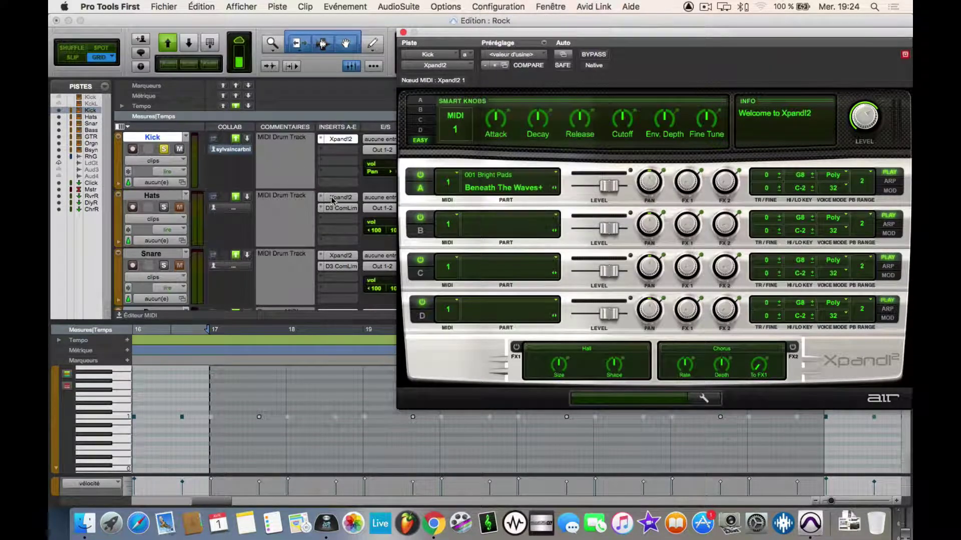
{"action": "left_click", "coordinate": [333, 198]}
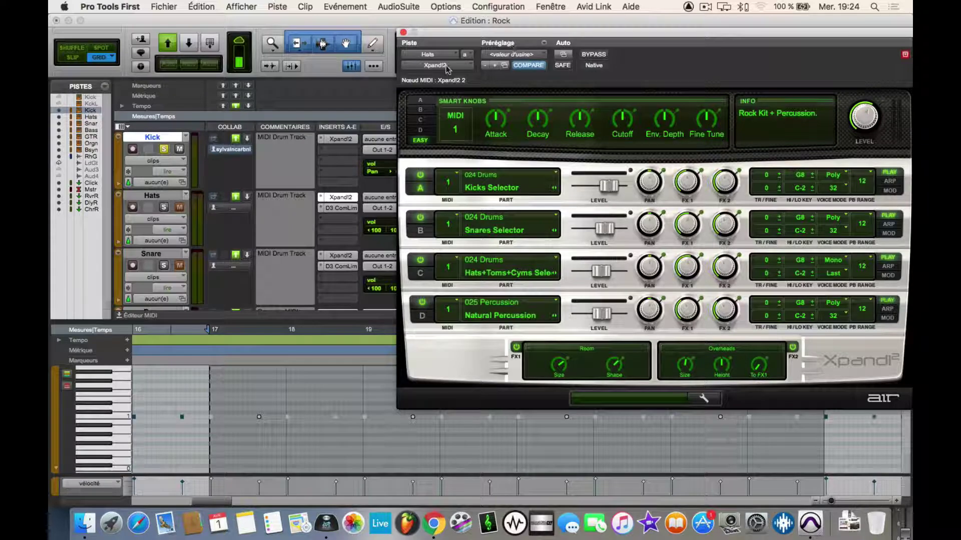
- Examine the plug-in and track choices in the Hats track's Xpand!2 window, and the track choices in the Kick track's Xpand!2
{"action": "left_click", "coordinate": [446, 65]}
{"action": "mouse_move", "coordinate": [455, 67]}
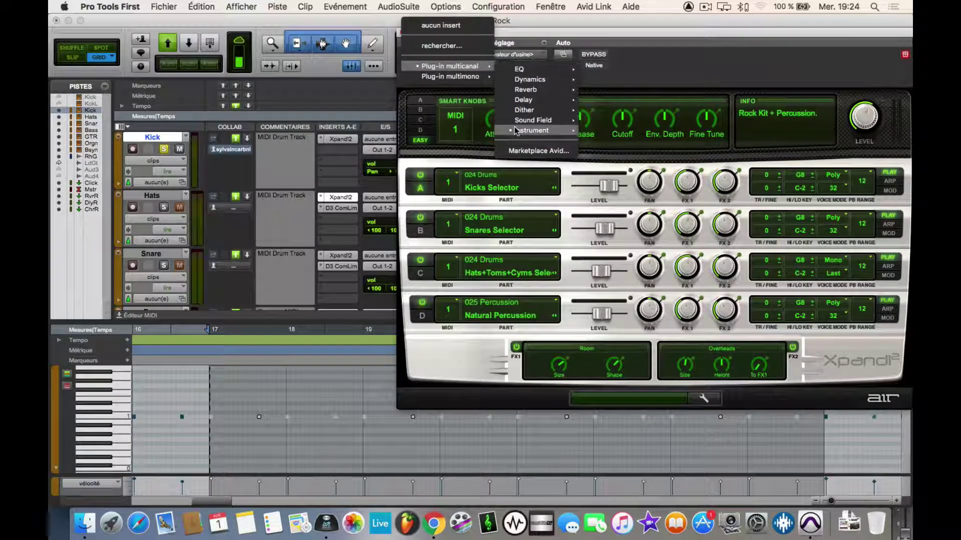
{"action": "left_click", "coordinate": [684, 54]}
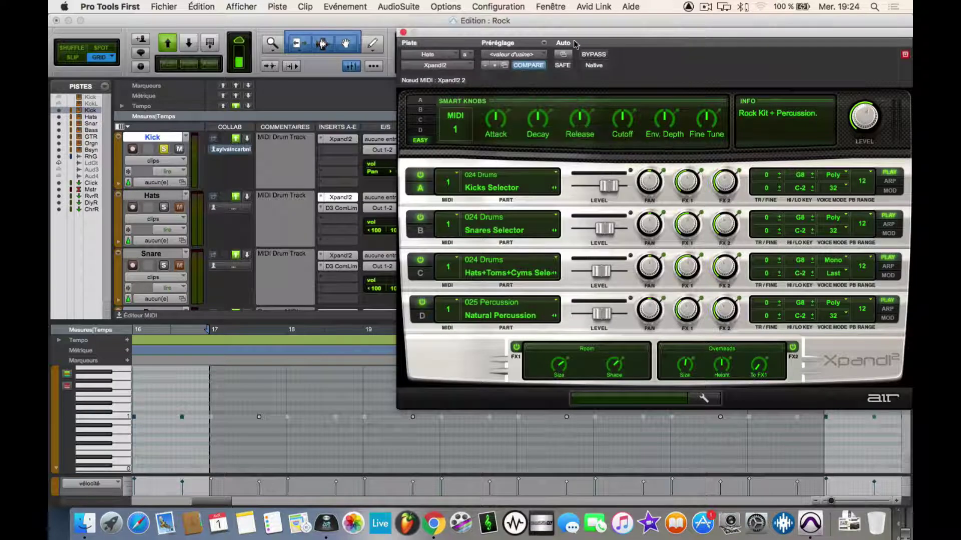
{"action": "left_click", "coordinate": [441, 55]}
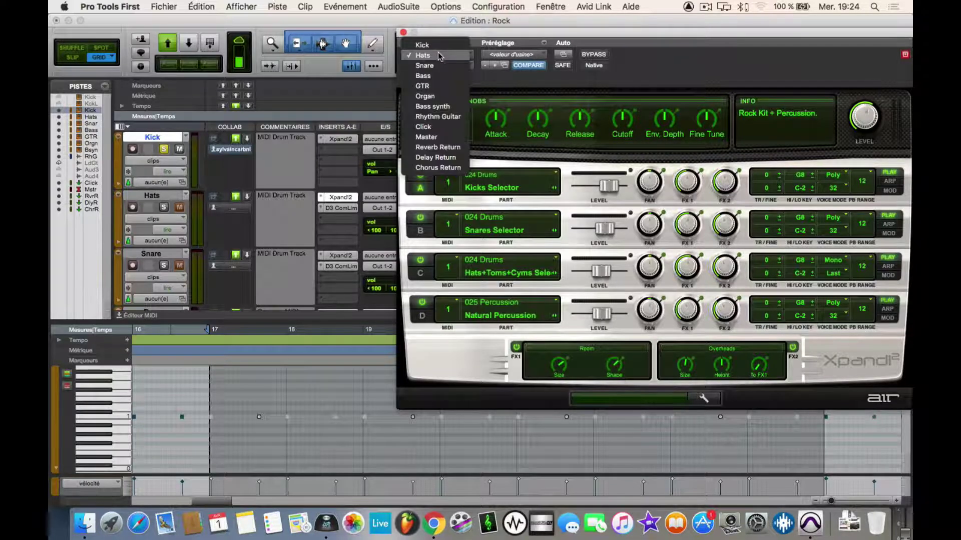
{"action": "left_click", "coordinate": [645, 66]}
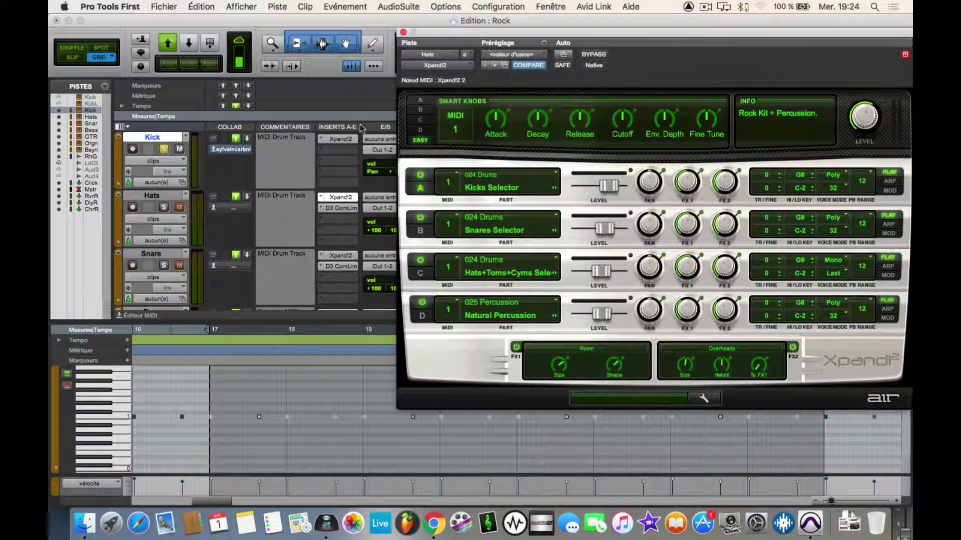
{"action": "left_click", "coordinate": [347, 140]}
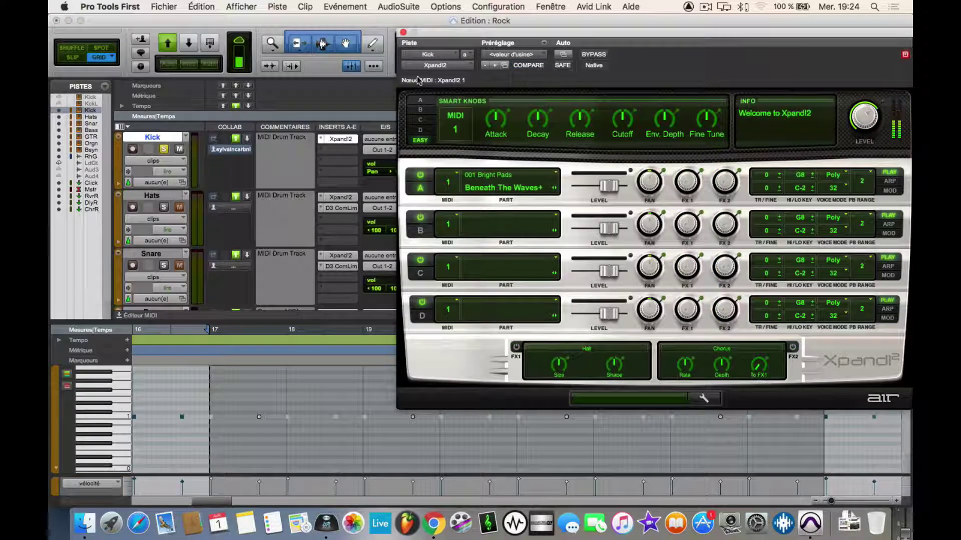
{"action": "left_click", "coordinate": [432, 58]}
{"action": "left_click", "coordinate": [431, 59]}
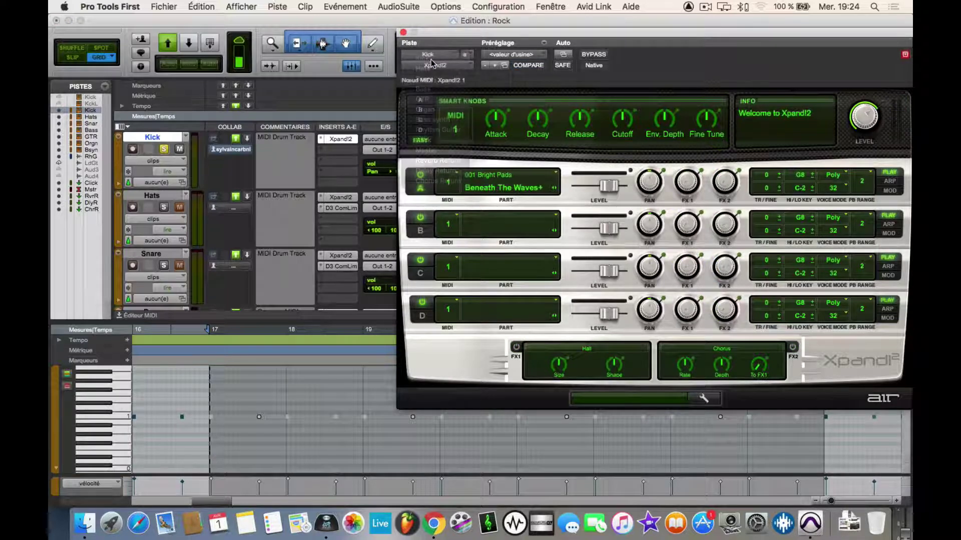
{"action": "left_click", "coordinate": [436, 58]}
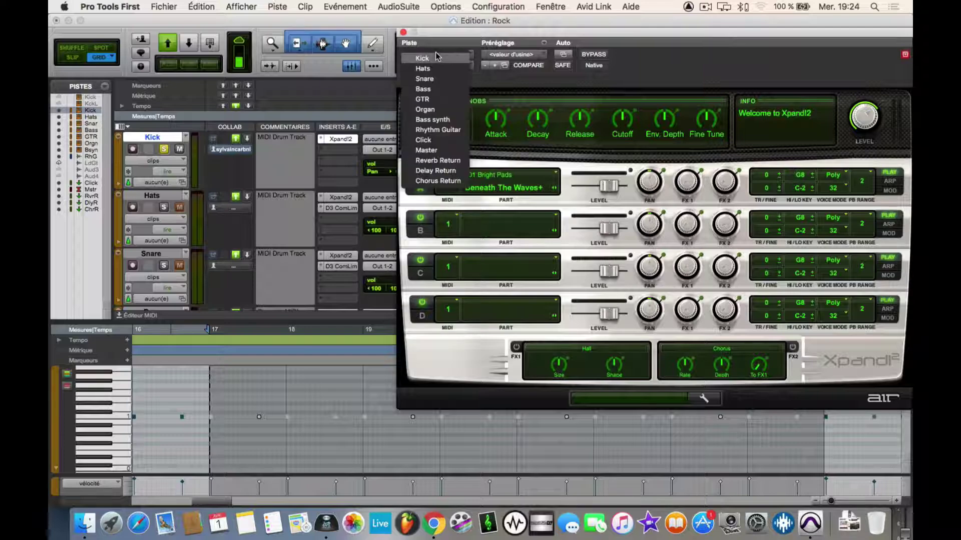
{"action": "left_click", "coordinate": [434, 58]}
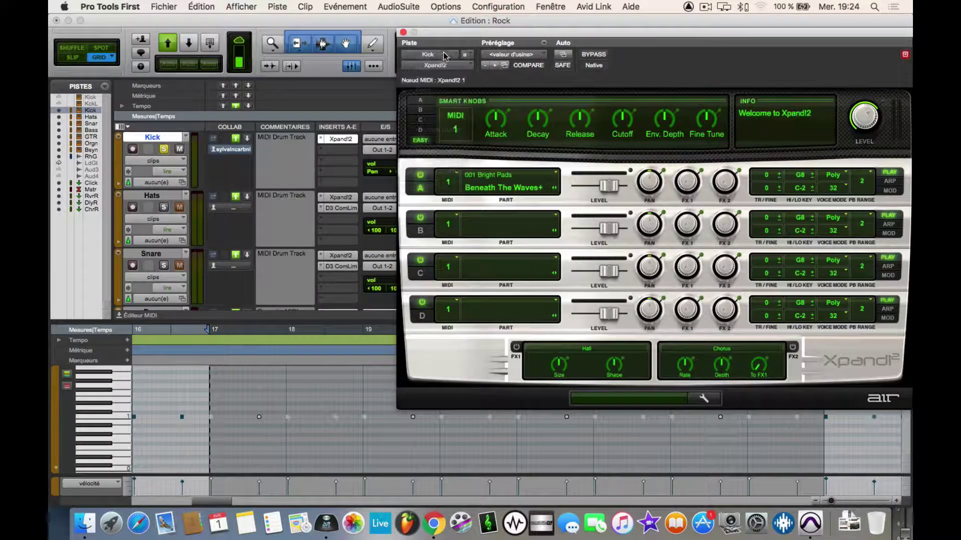
- Load the +002 Drum Ensemble preset from 28 Loops in the Kick track's Xpand!2, and close the plug-in window
{"action": "left_click", "coordinate": [532, 55]}
{"action": "left_click", "coordinate": [533, 56]}
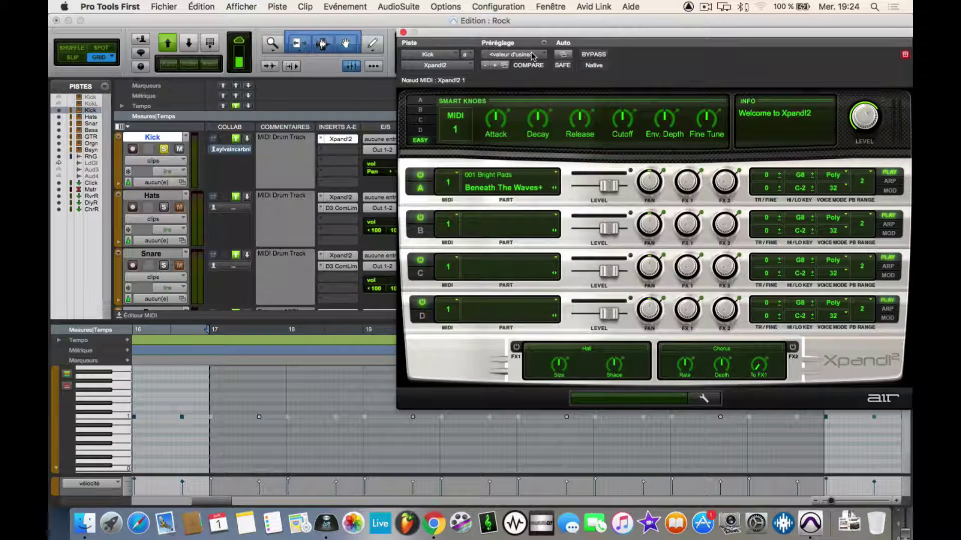
{"action": "left_click", "coordinate": [533, 55]}
{"action": "mouse_move", "coordinate": [535, 85]}
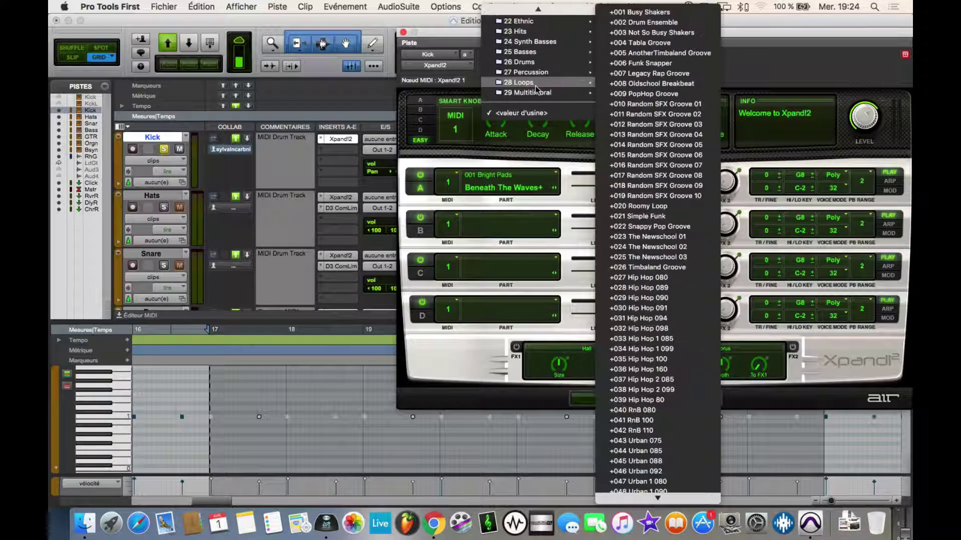
{"action": "left_click", "coordinate": [636, 23]}
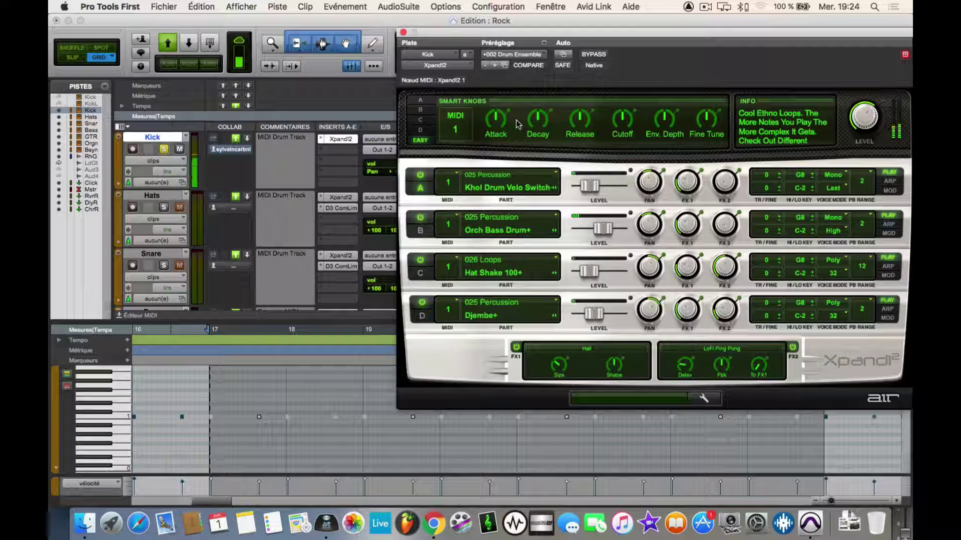
{"action": "left_click", "coordinate": [404, 32]}
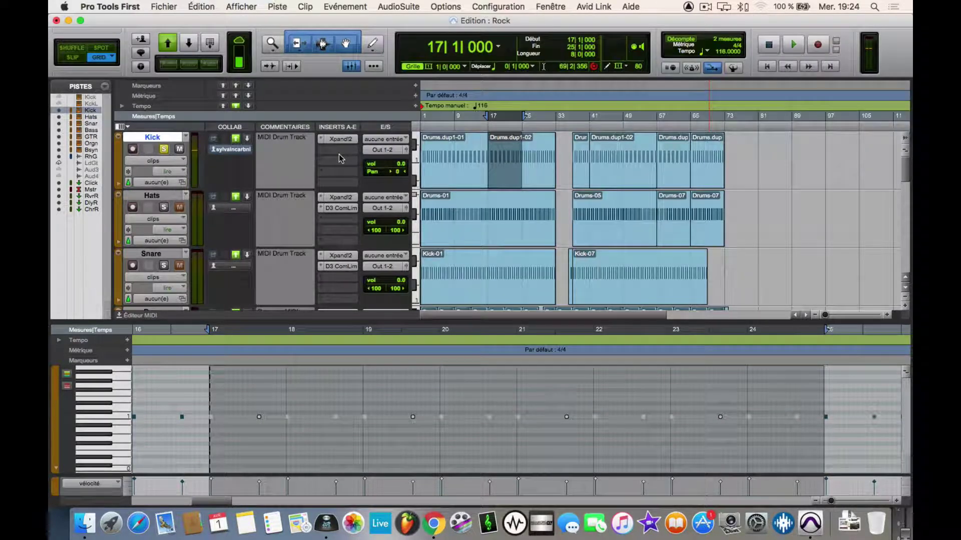
- Undo the Kick track's pan changes and its renaming from Kick.R
{"action": "left_click_drag", "start_coordinate": [392, 172], "coordinate": [431, 172]}
{"action": "key", "text": "super+z"}
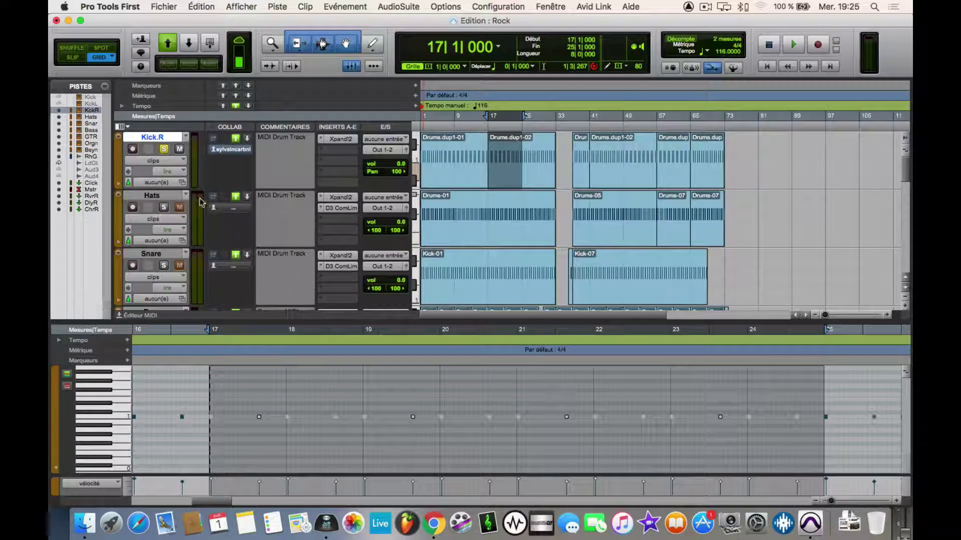
- Play the session from the beginning with Kick.R soloed, stop, and replay it briefly
{"action": "key", "text": "Return"}
{"action": "key", "text": "space"}
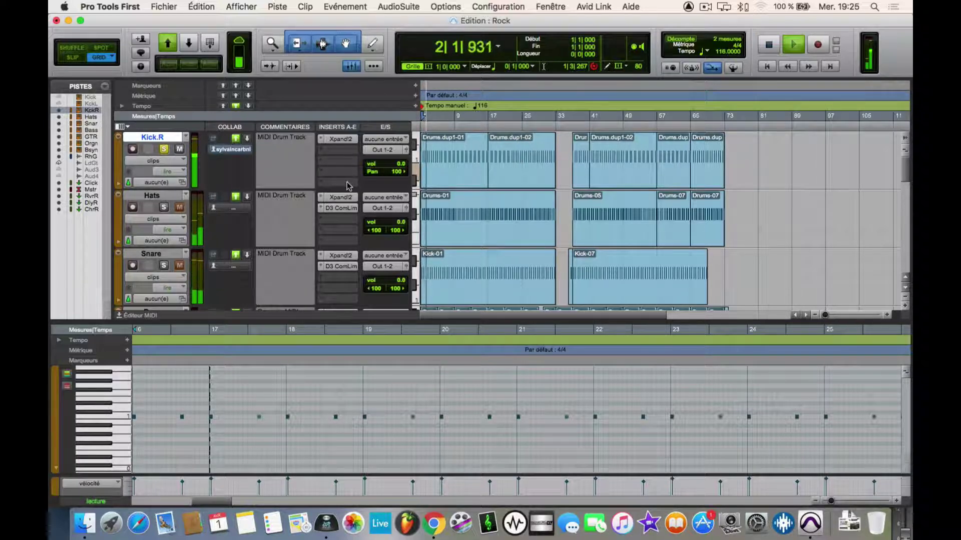
{"action": "key", "text": "space"}
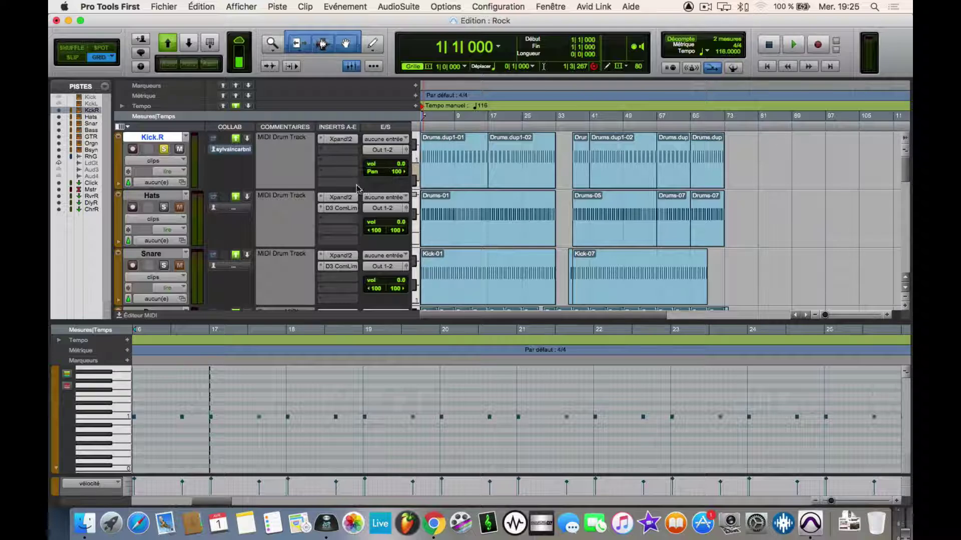
{"action": "key", "text": "space"}
{"action": "key", "text": "space"}
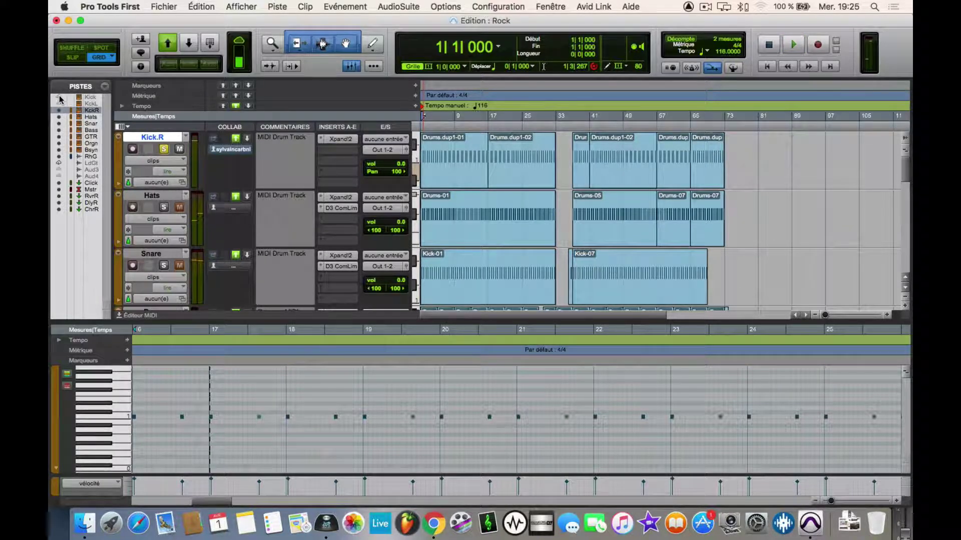
- Show the hidden Drums.dup1 track, and select it and Kick.R in turn to compare their MIDI notes
{"action": "left_click", "coordinate": [60, 98]}
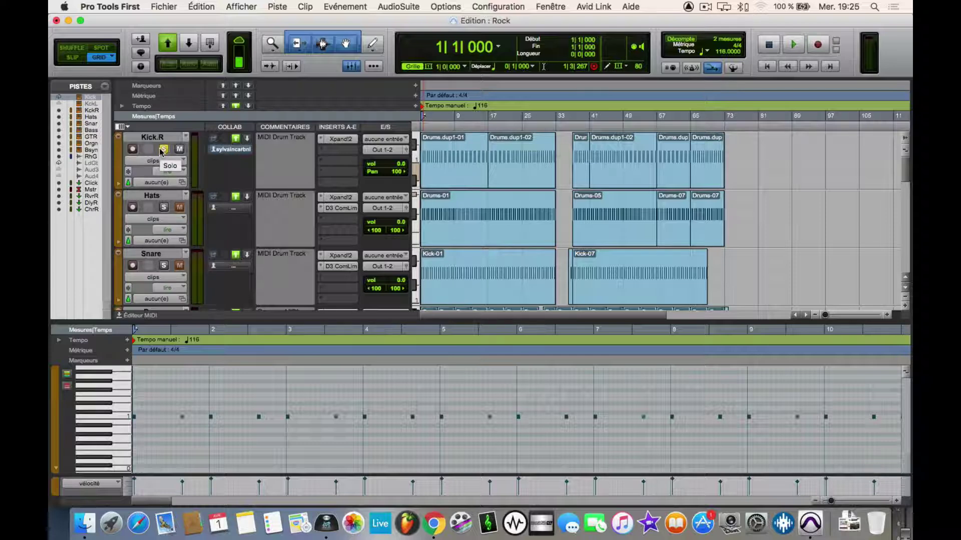
{"action": "left_click", "coordinate": [58, 98]}
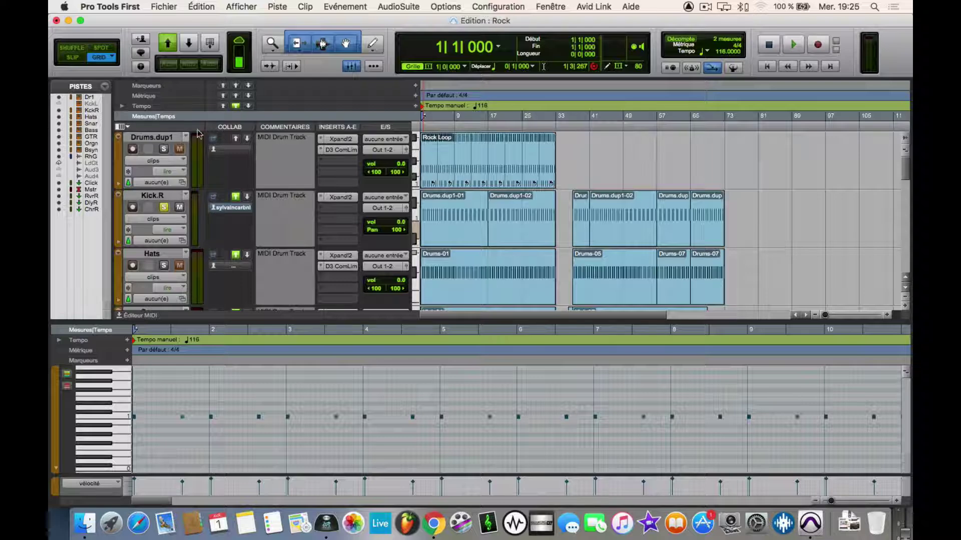
{"action": "left_click", "coordinate": [160, 142]}
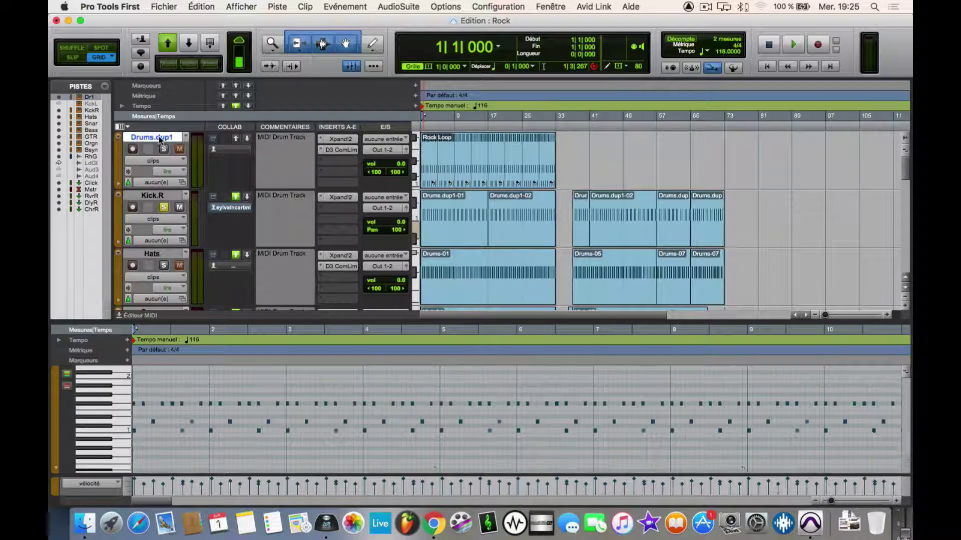
{"action": "left_click", "coordinate": [152, 196]}
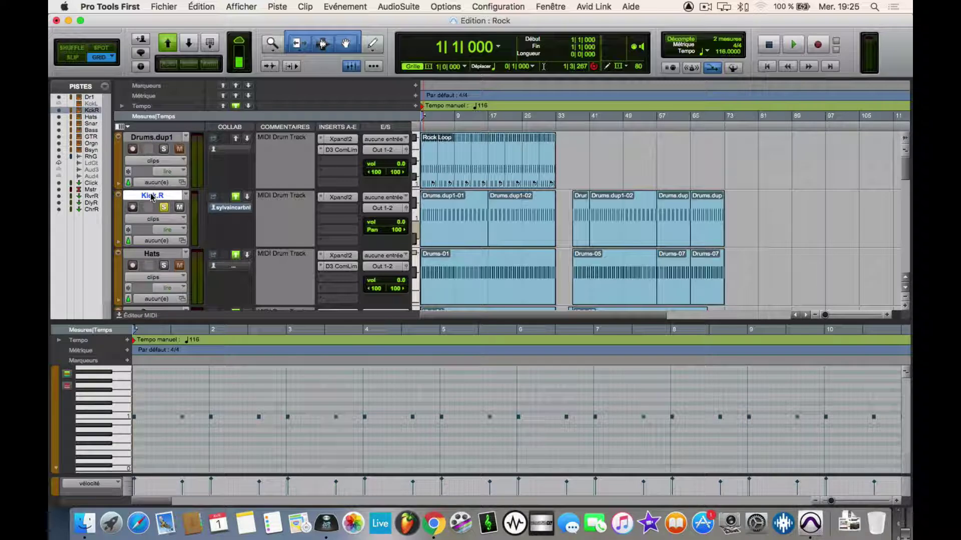
{"action": "right_click", "coordinate": [150, 196]}
{"action": "left_click", "coordinate": [134, 199]}
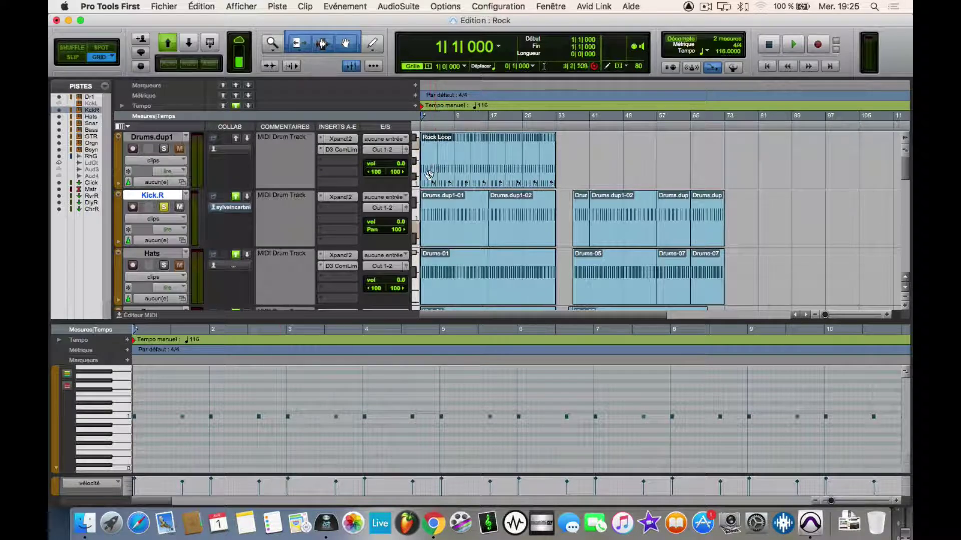
- Loop the Rock Loop clip on the Drums.dup1 track with the loop dialog's current settings
{"action": "left_click", "coordinate": [429, 176]}
{"action": "key", "text": "alt+super+l"}
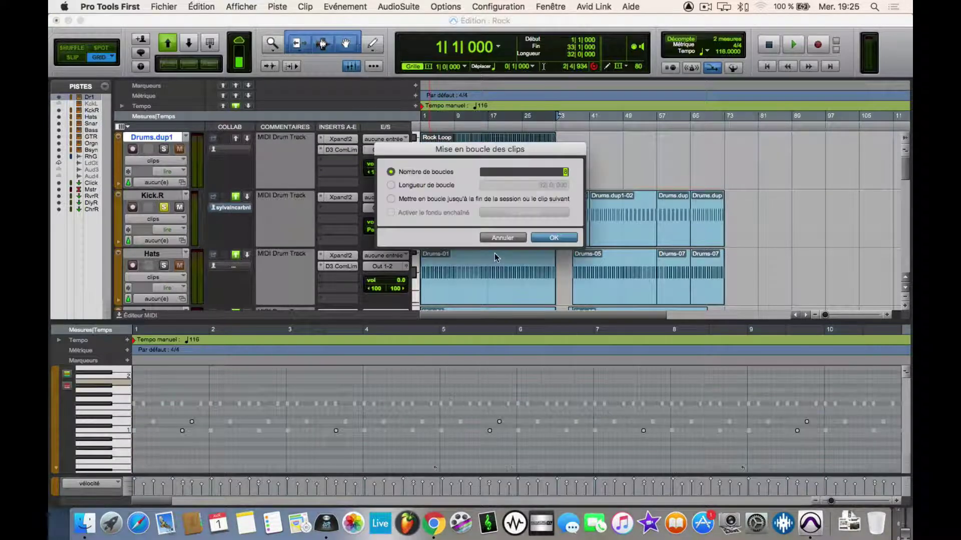
{"action": "left_click", "coordinate": [553, 238]}
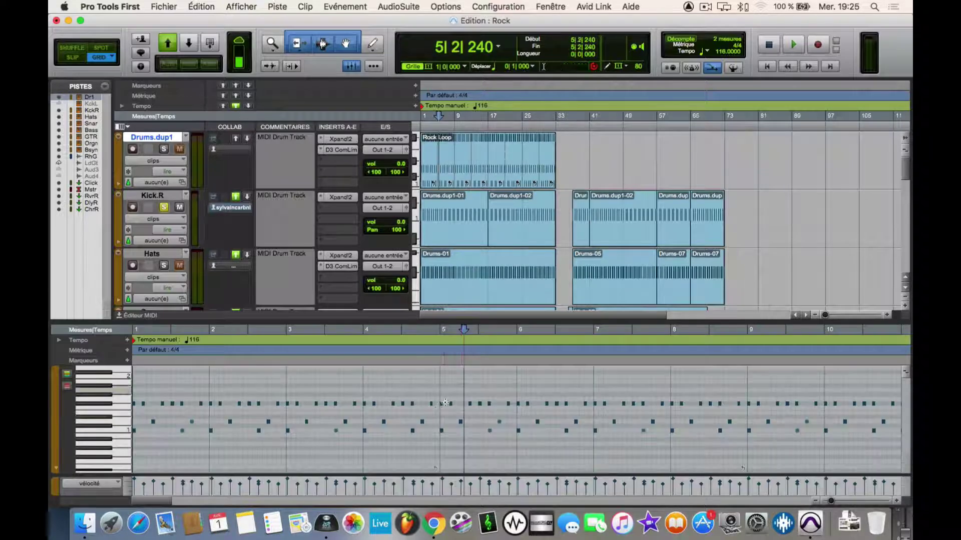
- Solo only Drums.dup1 and select individual MIDI notes around bars 5 and 6 to tell the drum sounds apart
{"action": "left_click", "coordinate": [445, 403]}
{"action": "left_click", "coordinate": [463, 408]}
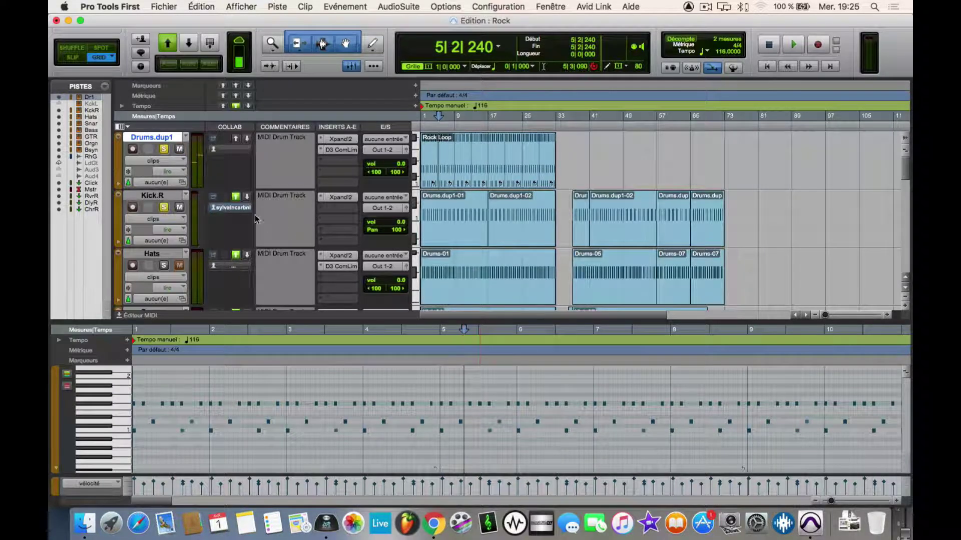
{"action": "left_click_drag", "start_coordinate": [537, 406], "coordinate": [458, 408]}
{"action": "left_click", "coordinate": [473, 393]}
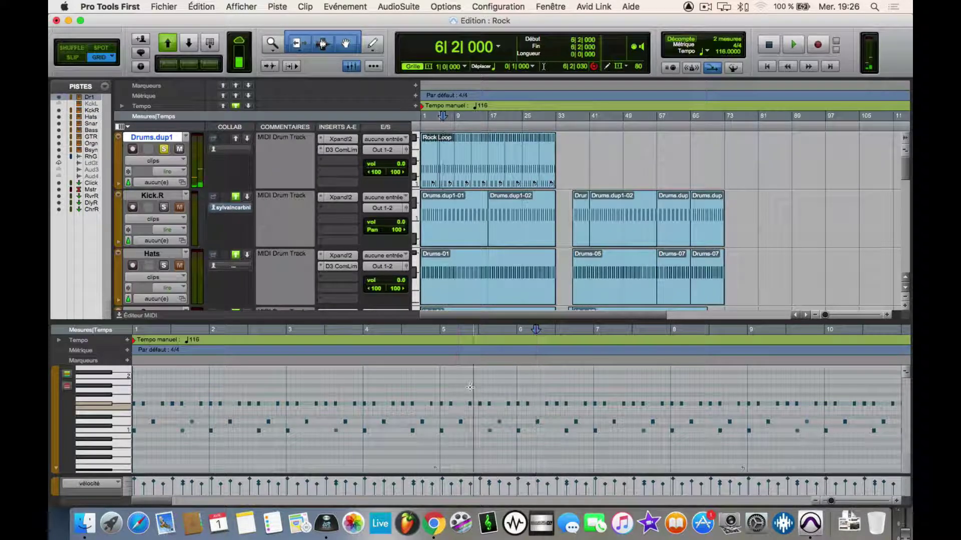
{"action": "left_click", "coordinate": [493, 415]}
{"action": "left_click", "coordinate": [498, 422]}
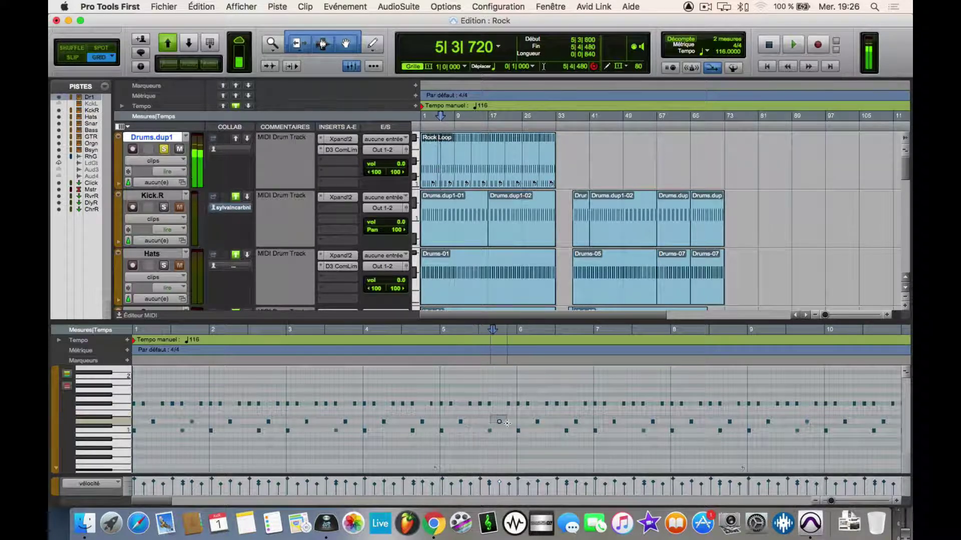
- Delete the two upper rows of notes above the kick from the middle of bar 5 through bar 10
{"action": "left_click_drag", "start_coordinate": [478, 389], "coordinate": [901, 424]}
{"action": "key", "text": "Delete"}
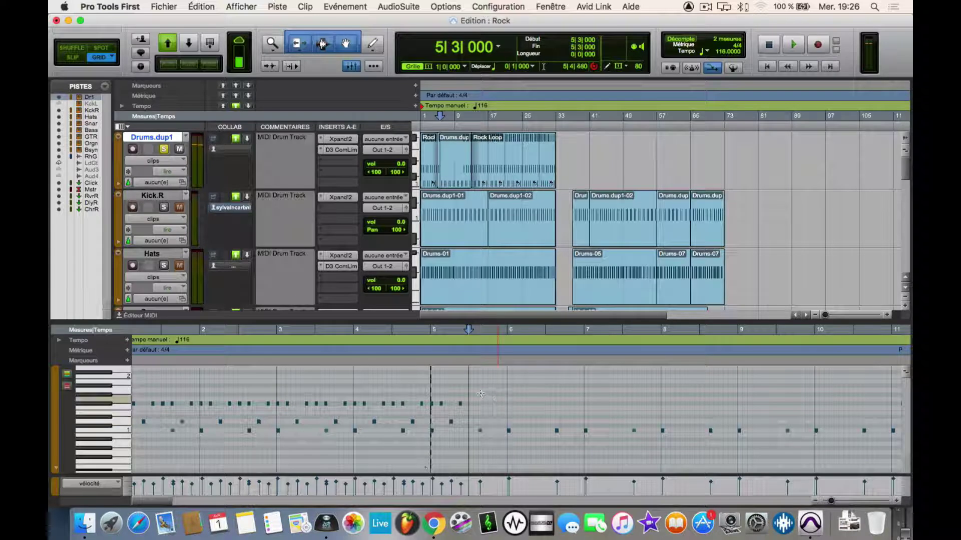
{"action": "left_click", "coordinate": [479, 399]}
- Delete the remaining top-row notes at the end of bar 4 through bar 5 and across bars 11 to 14
{"action": "left_click", "coordinate": [448, 173]}
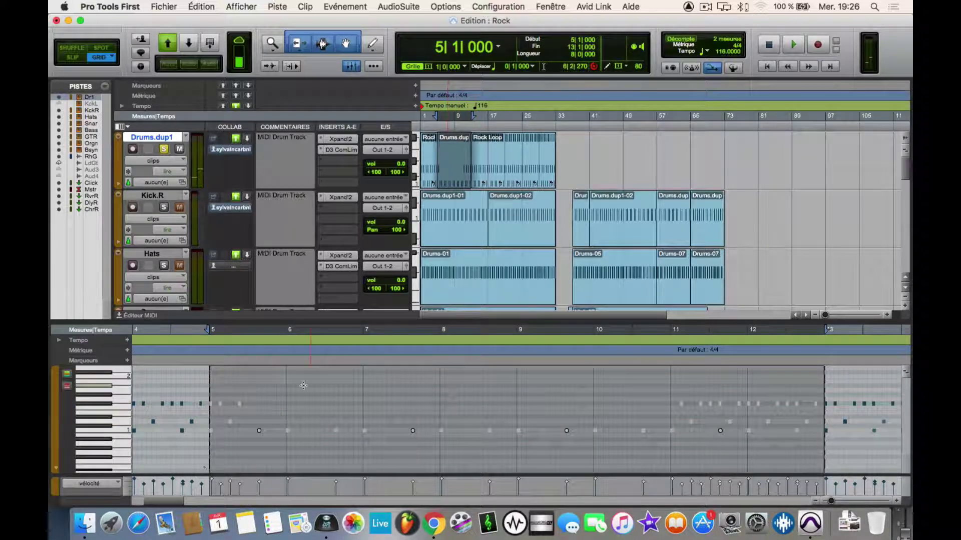
{"action": "left_click_drag", "start_coordinate": [303, 385], "coordinate": [620, 370]}
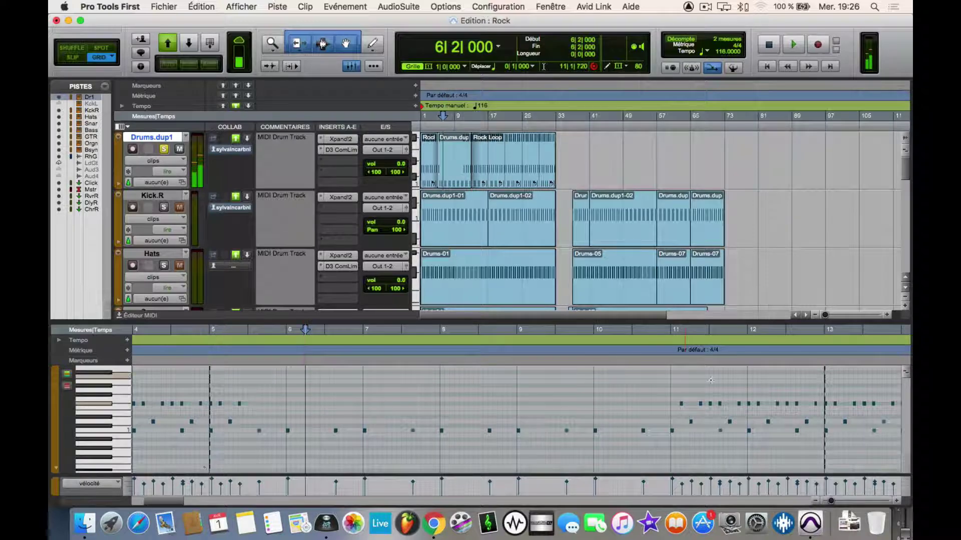
{"action": "left_click_drag", "start_coordinate": [261, 380], "coordinate": [200, 418]}
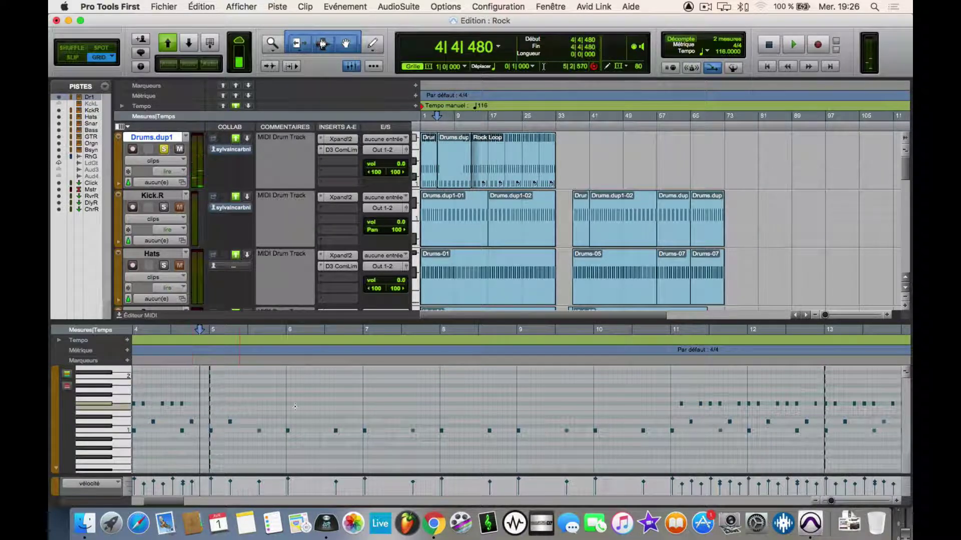
{"action": "left_click_drag", "start_coordinate": [660, 400], "coordinate": [895, 421]}
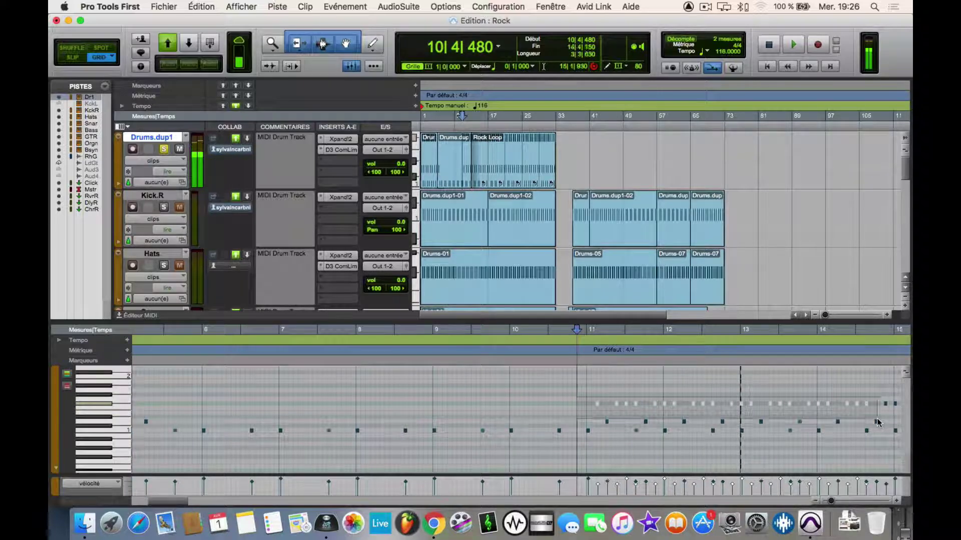
{"action": "key", "text": "Delete"}
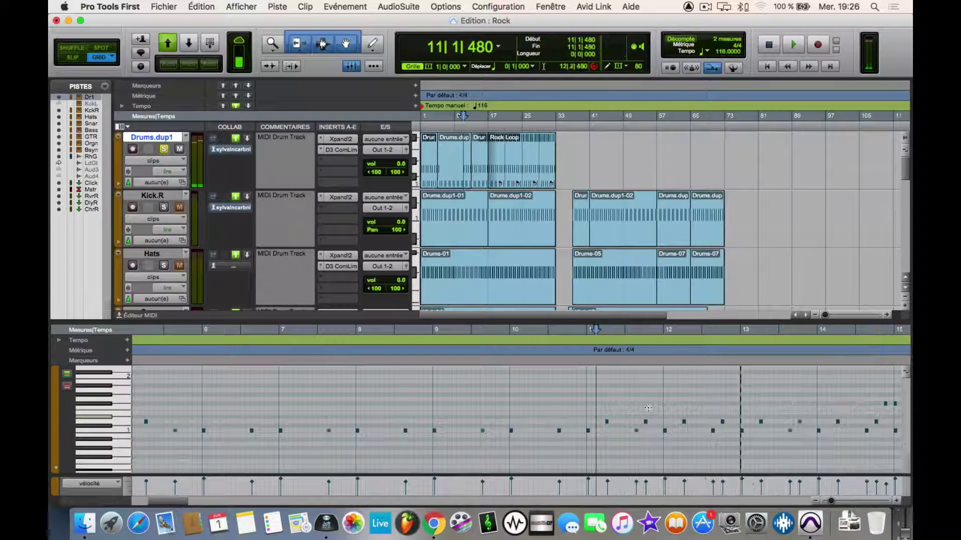
- Play Drums.dup1 briefly from bar 11, and play the edited clip from bar 5
{"action": "key", "text": "space"}
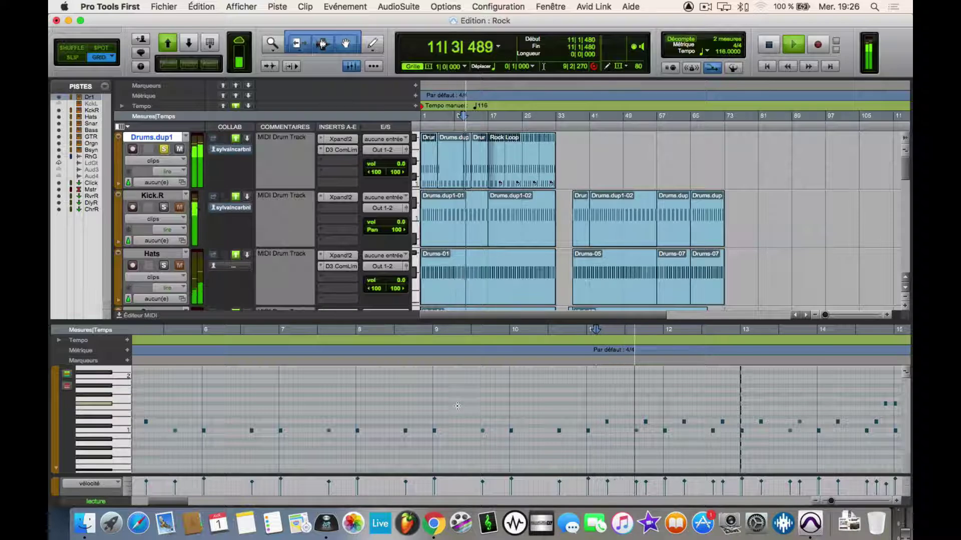
{"action": "key", "text": "space"}
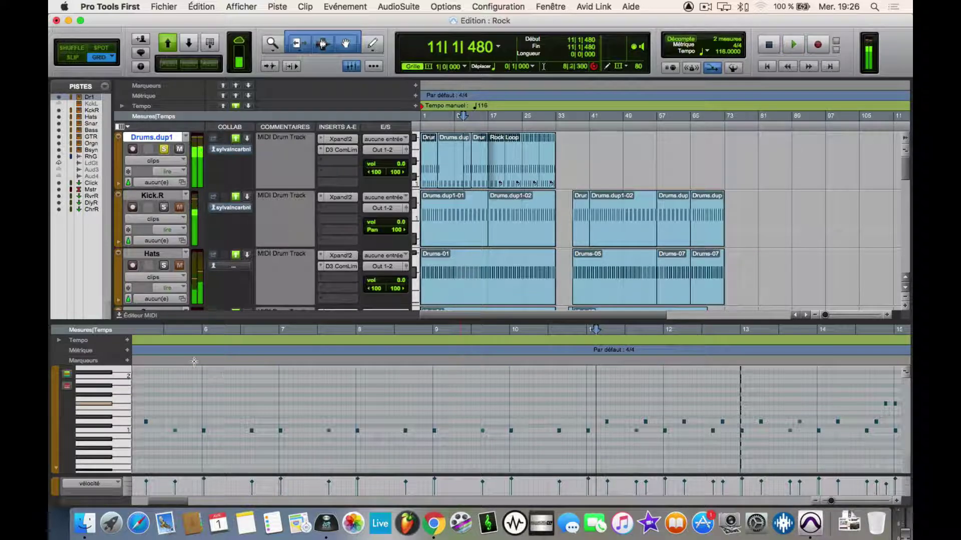
{"action": "left_click", "coordinate": [451, 181]}
{"action": "key", "text": "space"}
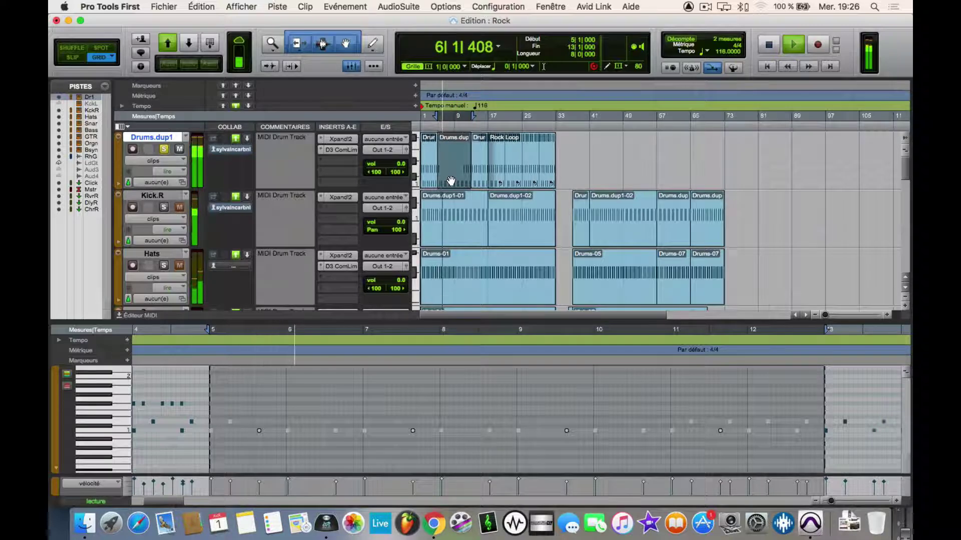
{"action": "key", "text": "space"}
- Delete the leftover note above the kick row in bar 5 of Drums.dup1
{"action": "left_click", "coordinate": [244, 416]}
{"action": "left_click", "coordinate": [230, 422]}
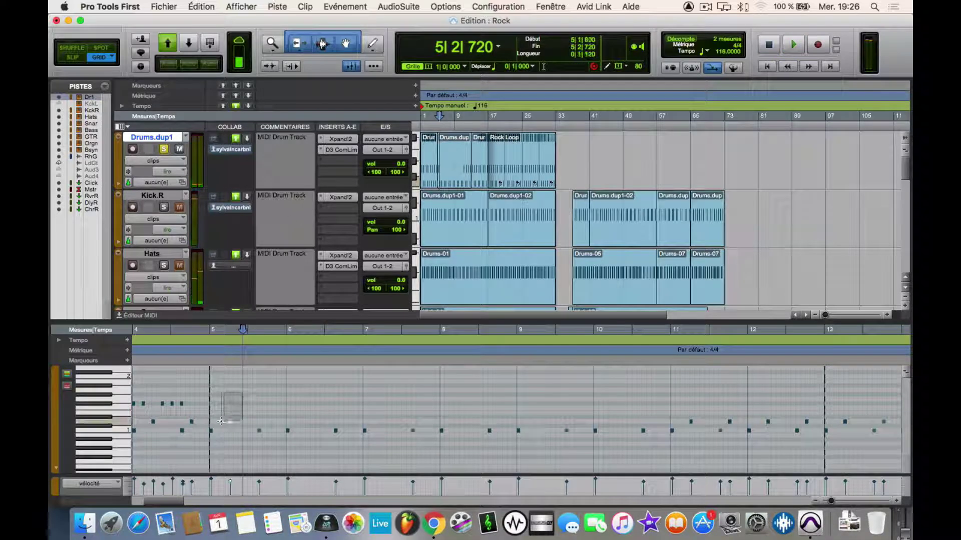
{"action": "key", "text": "Delete"}
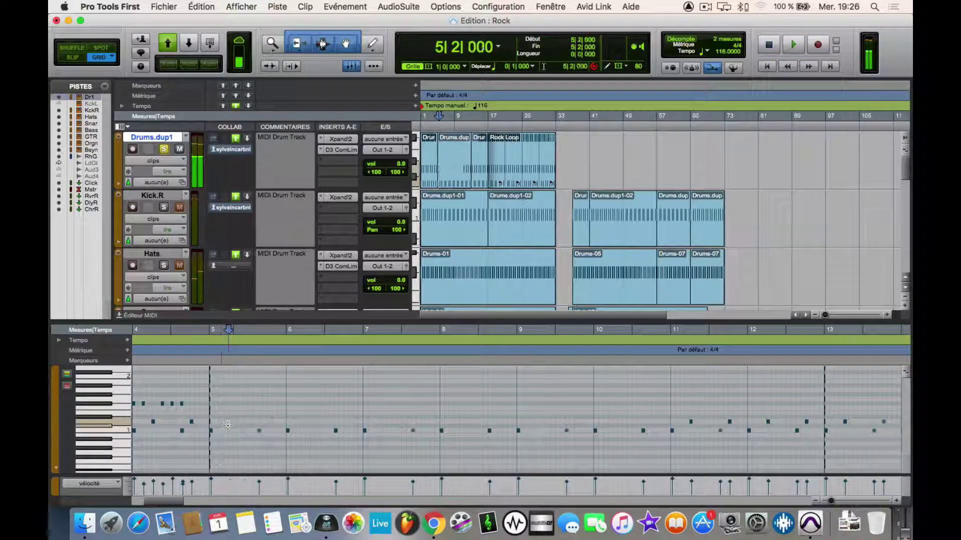
- Delete the first four-bar clip on Drums.dup1 and move the clip at bar 5 to bar 1
{"action": "left_click", "coordinate": [425, 177]}
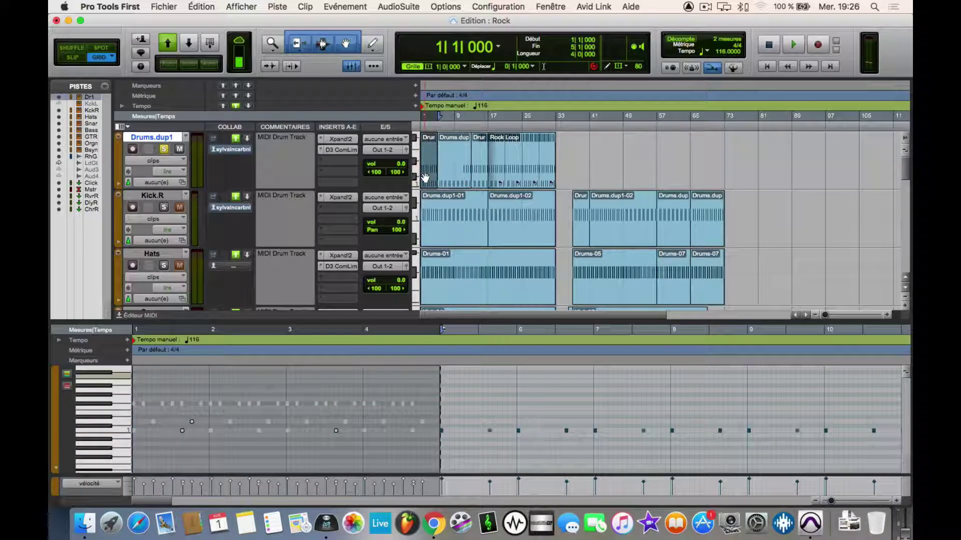
{"action": "key", "text": "Delete"}
{"action": "left_click", "coordinate": [457, 179]}
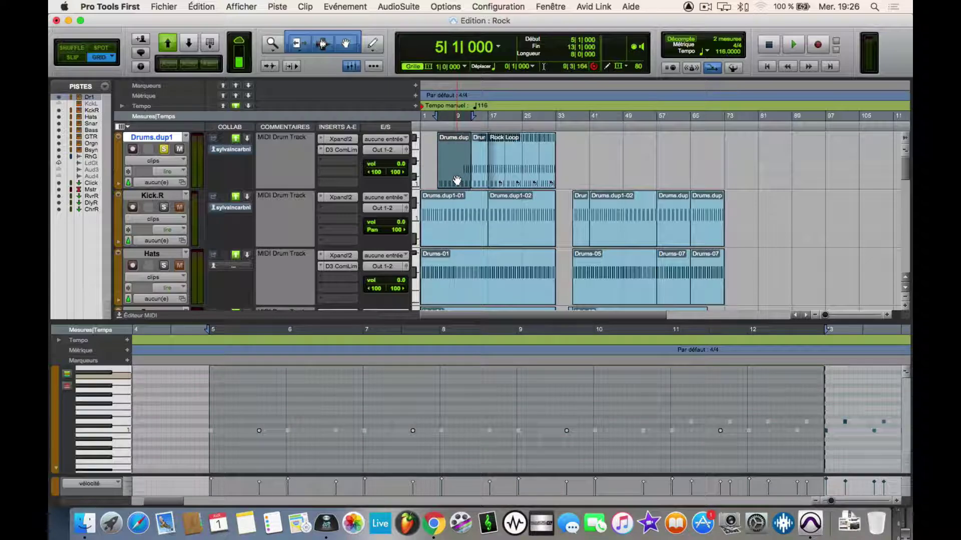
{"action": "mouse_move", "coordinate": [456, 179]}
{"action": "left_mouse_down"}
{"action": "mouse_move", "coordinate": [414, 180]}
{"action": "mouse_move", "coordinate": [440, 179]}
{"action": "left_mouse_up"}
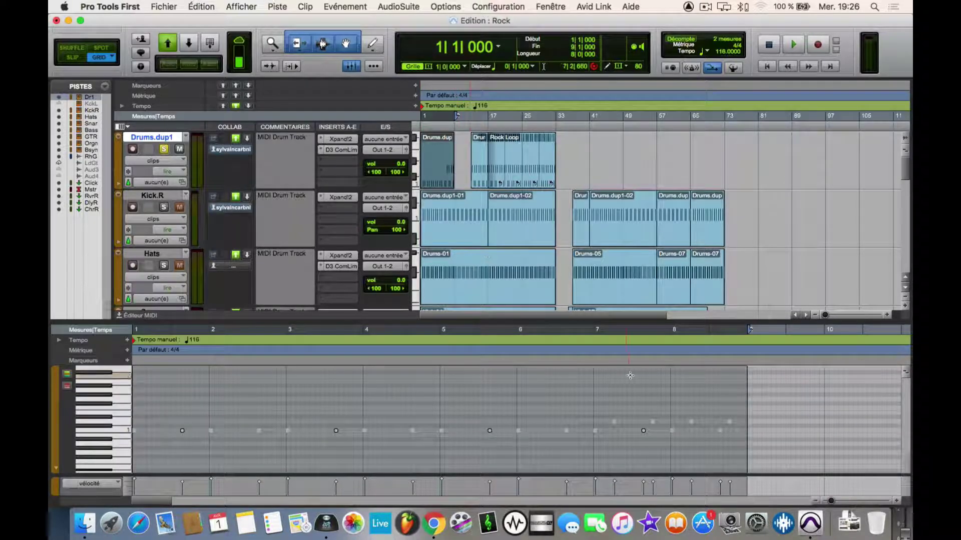
- Delete the notes above the kick row in bars 7 and 8 of the moved clip
{"action": "left_click", "coordinate": [725, 391]}
{"action": "left_click_drag", "start_coordinate": [748, 394], "coordinate": [604, 426]}
{"action": "key", "text": "Delete"}
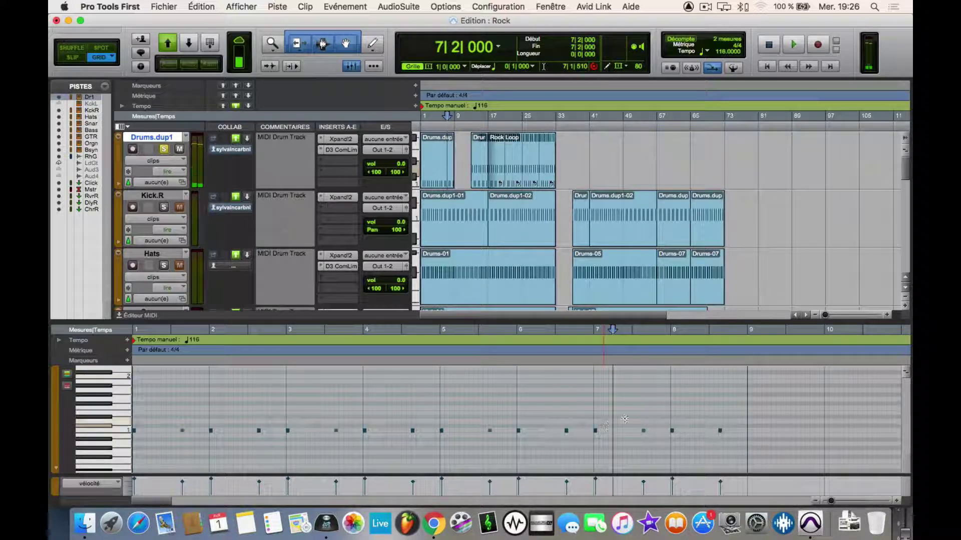
- Delete all clips after the kick-only clip on Drums.dup1, clearing bars 11 to 41
{"action": "left_click", "coordinate": [477, 173]}
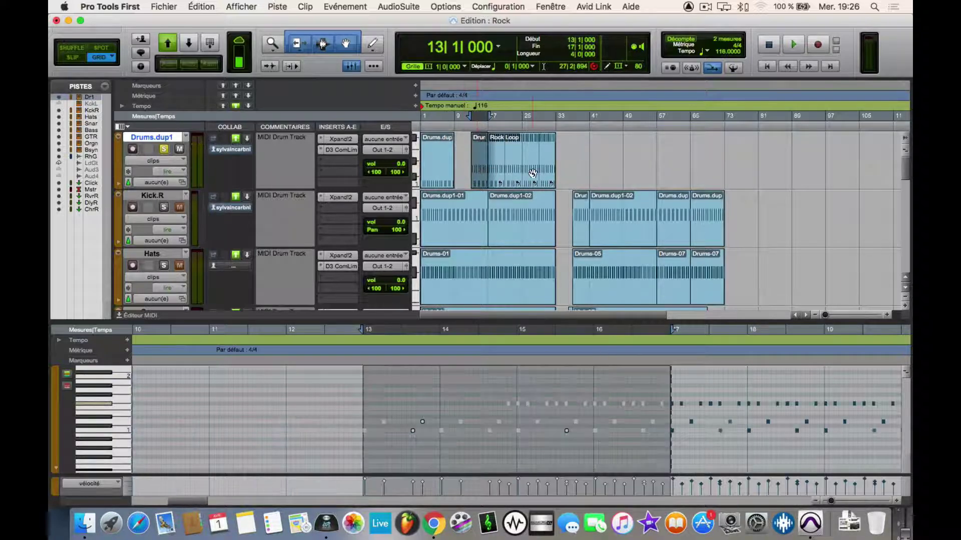
{"action": "left_click_drag", "start_coordinate": [591, 160], "coordinate": [462, 156]}
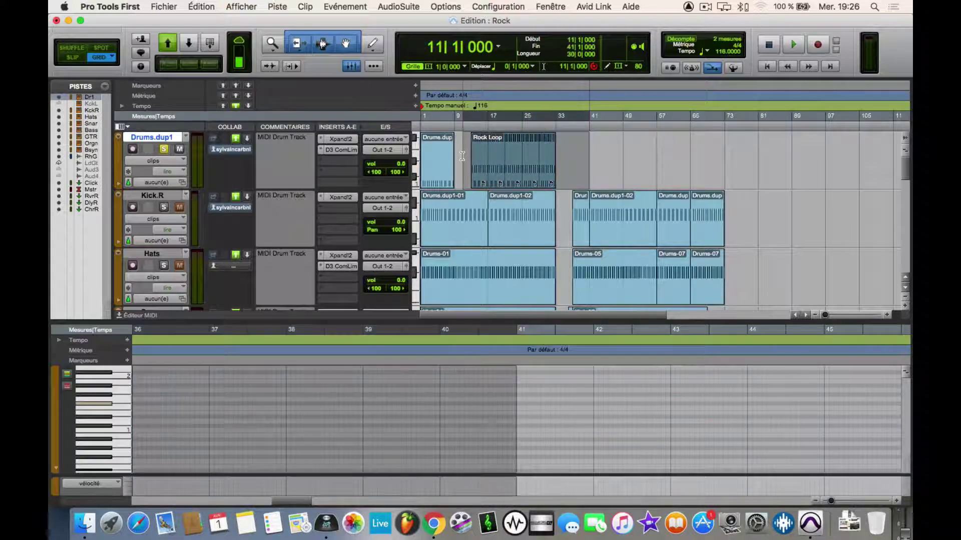
{"action": "key", "text": "Delete"}
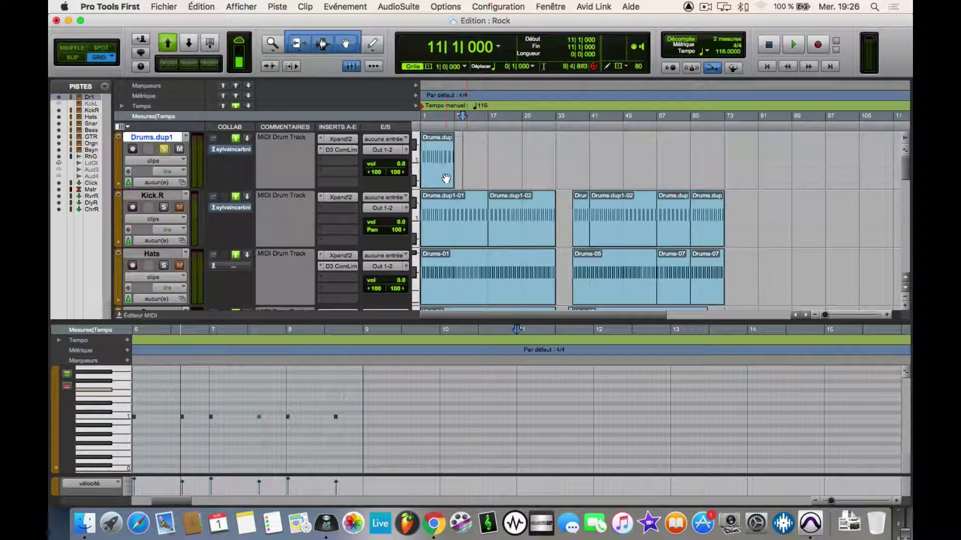
- Duplicate the eight-bar kick clip on Drums.dup1 three times to fill the track up to bar 33
{"action": "left_click", "coordinate": [445, 179]}
{"action": "key", "text": "super+d"}
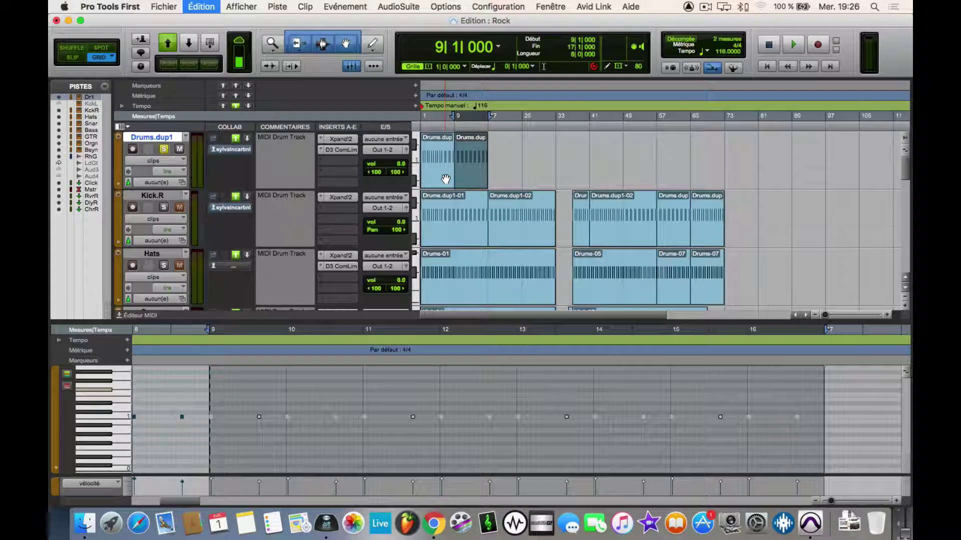
{"action": "key", "text": "super+d"}
{"action": "key", "text": "super+d"}
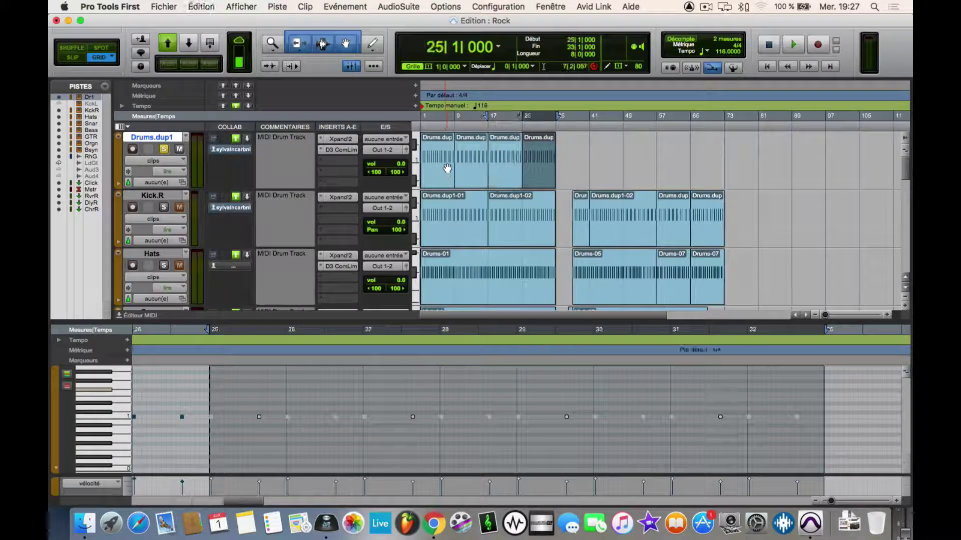
- Play the session from the beginning with Drums.dup1 soloed, remove its solo, and restart playback
{"action": "key", "text": "Return"}
{"action": "key", "text": "space"}
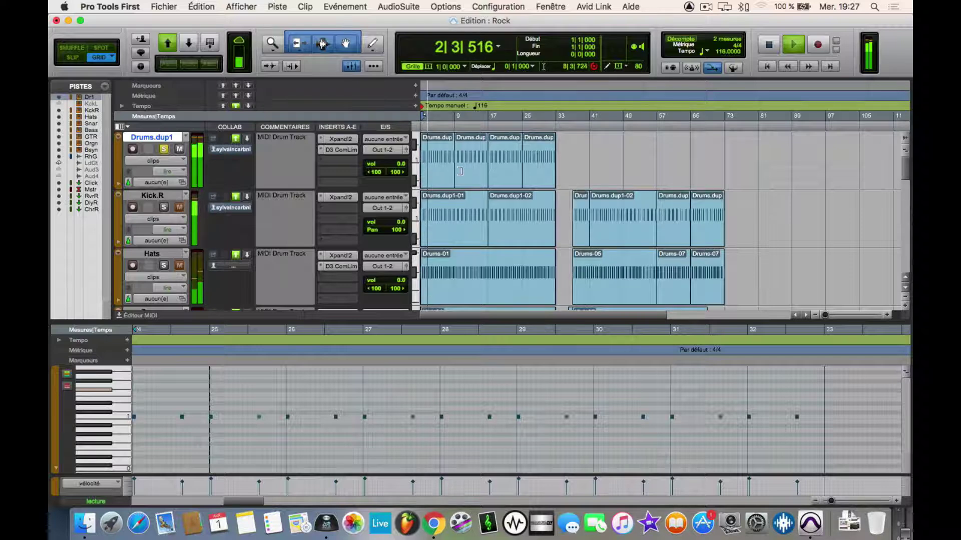
{"action": "left_click", "coordinate": [164, 149]}
{"action": "key", "text": "space"}
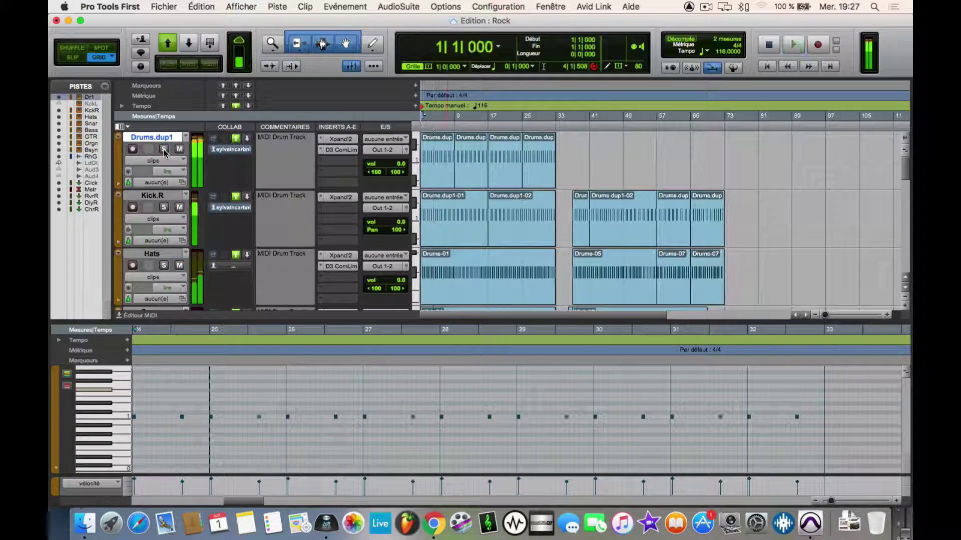
{"action": "key", "text": "space"}
- Copy the last eight-bar kick clip to bar 37 on Drums.dup1, and check the track soloed before stopping playback
{"action": "left_click", "coordinate": [535, 179]}
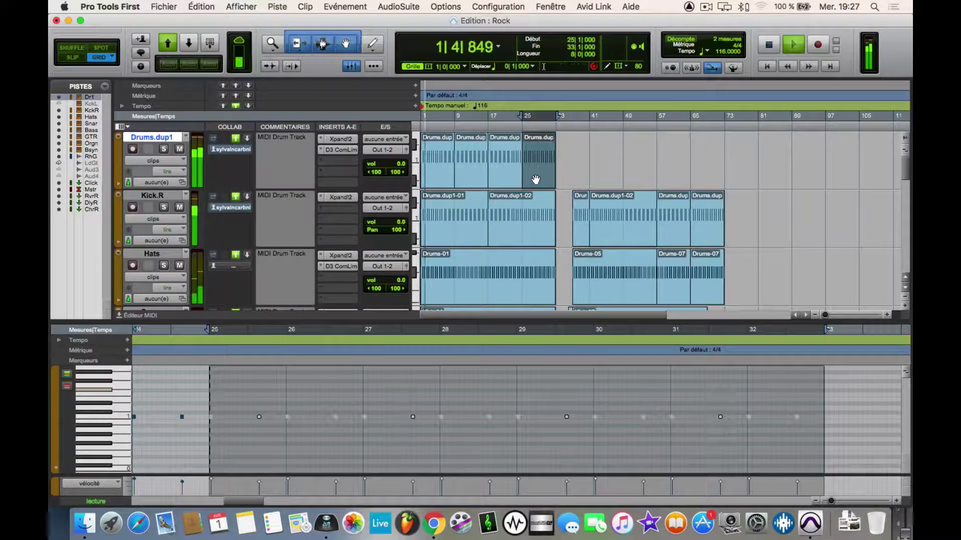
{"action": "left_click", "coordinate": [572, 150]}
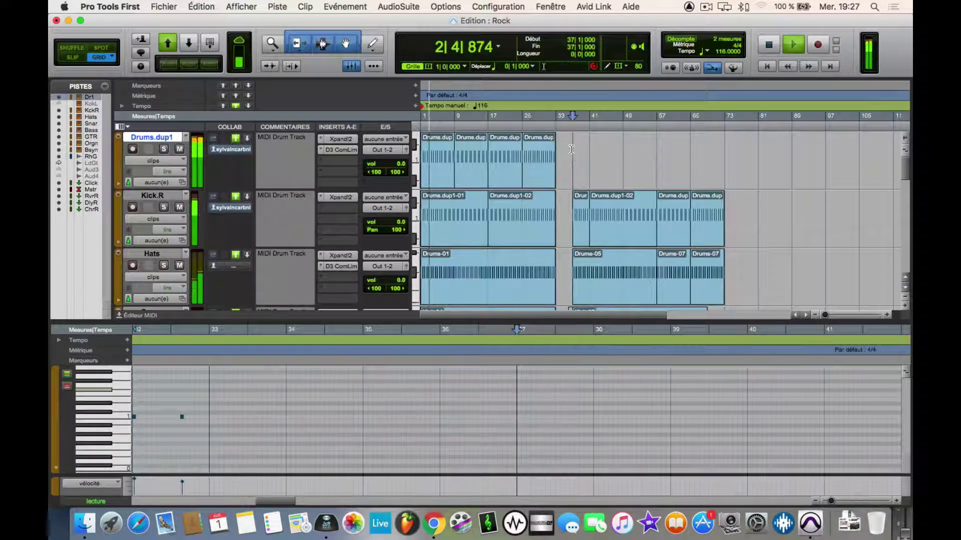
{"action": "key", "text": "super+v"}
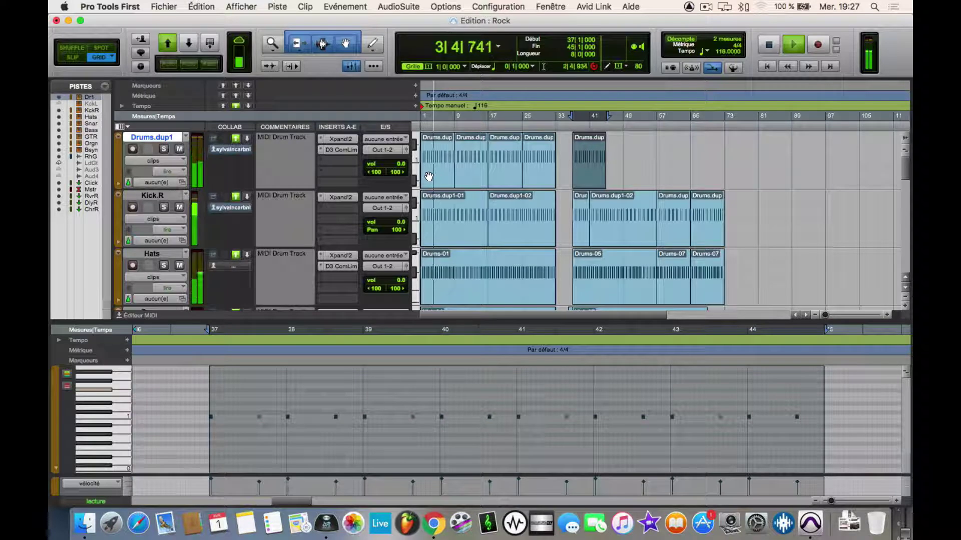
{"action": "left_click", "coordinate": [164, 149]}
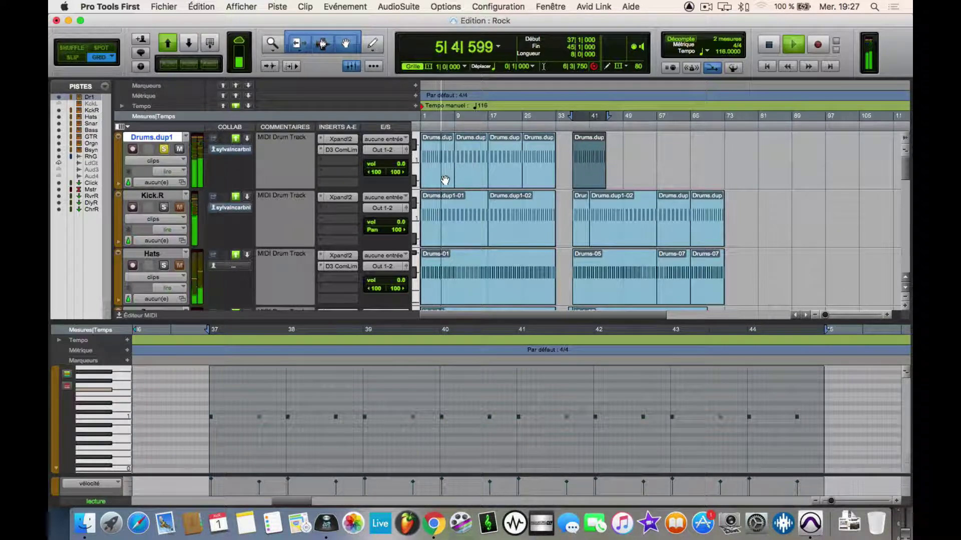
{"action": "key", "text": "space"}
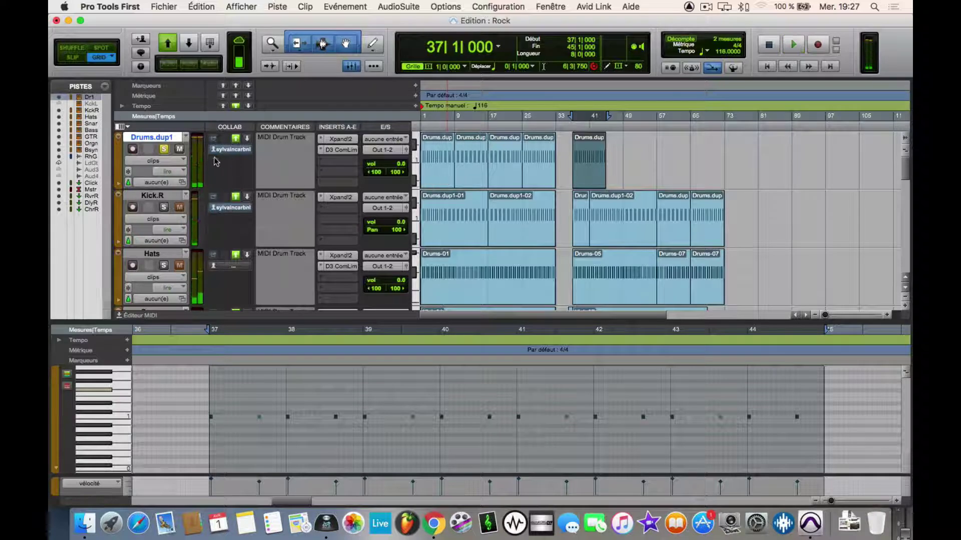
- Rename the Drums.dup1 track to KICK
{"action": "double_click", "coordinate": [165, 138]}
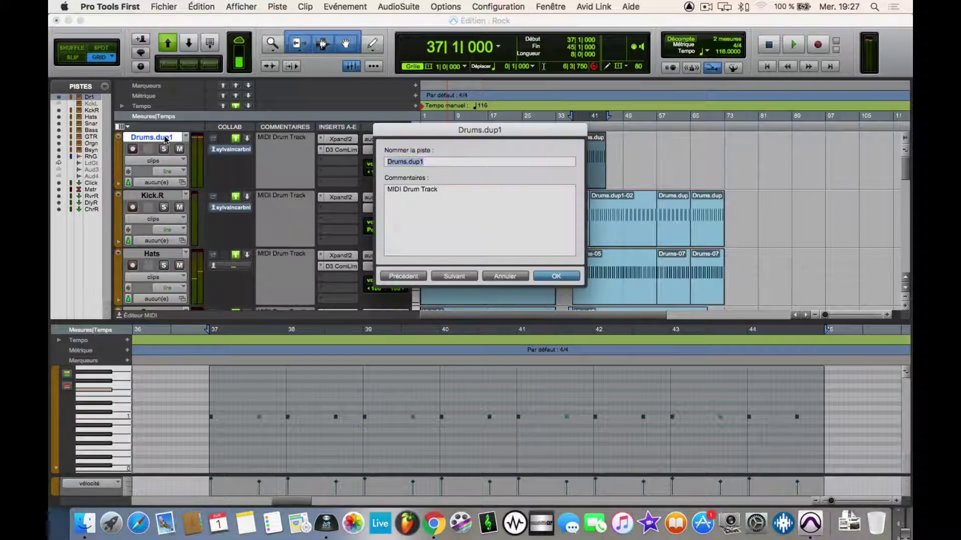
{"action": "type", "text": "KICK"}
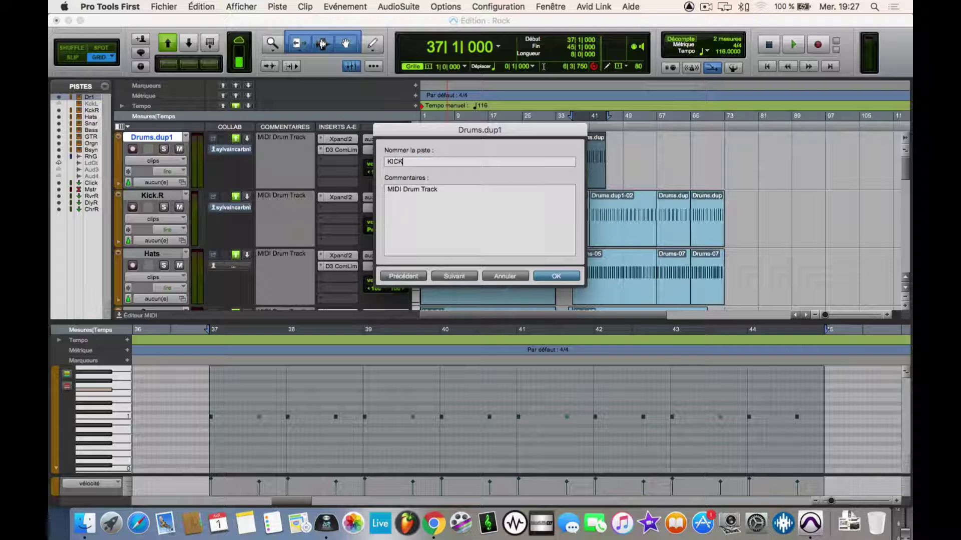
{"action": "key", "text": "Return"}
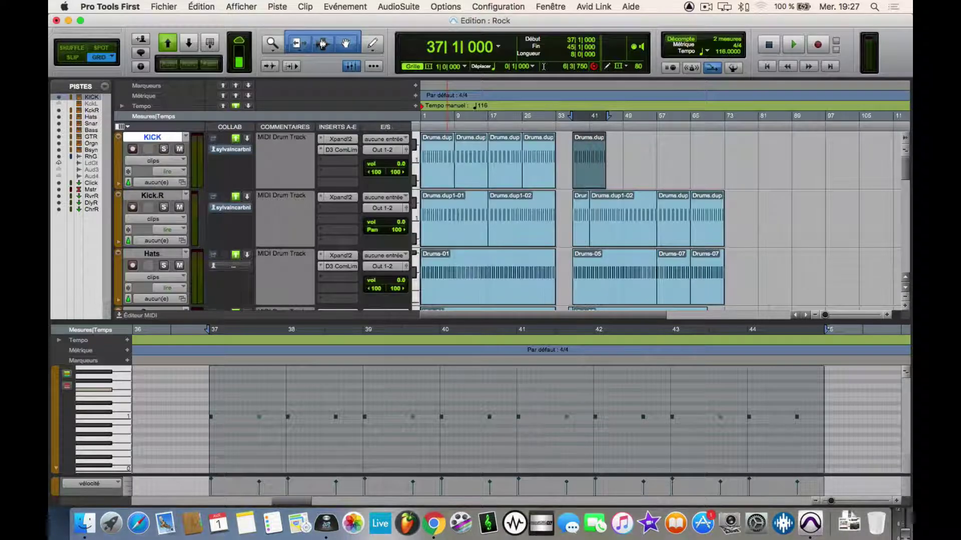
- Delete the Kick.R track, including its active clips
{"action": "left_click", "coordinate": [154, 196]}
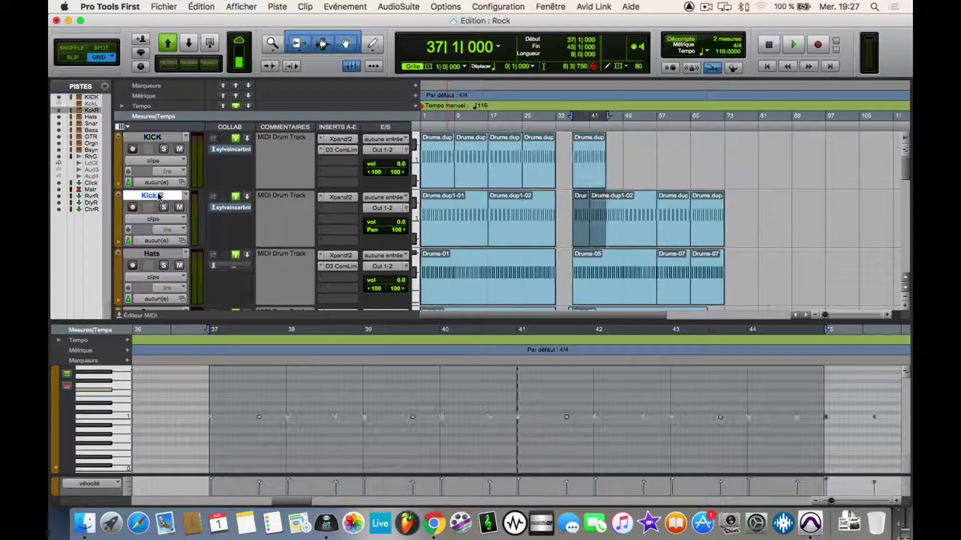
{"action": "right_click", "coordinate": [160, 195]}
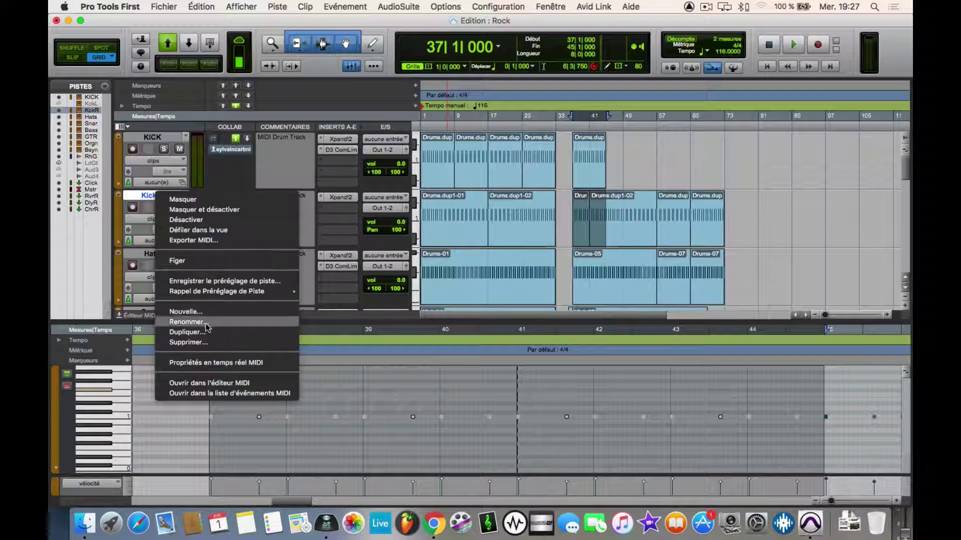
{"action": "left_click", "coordinate": [206, 342]}
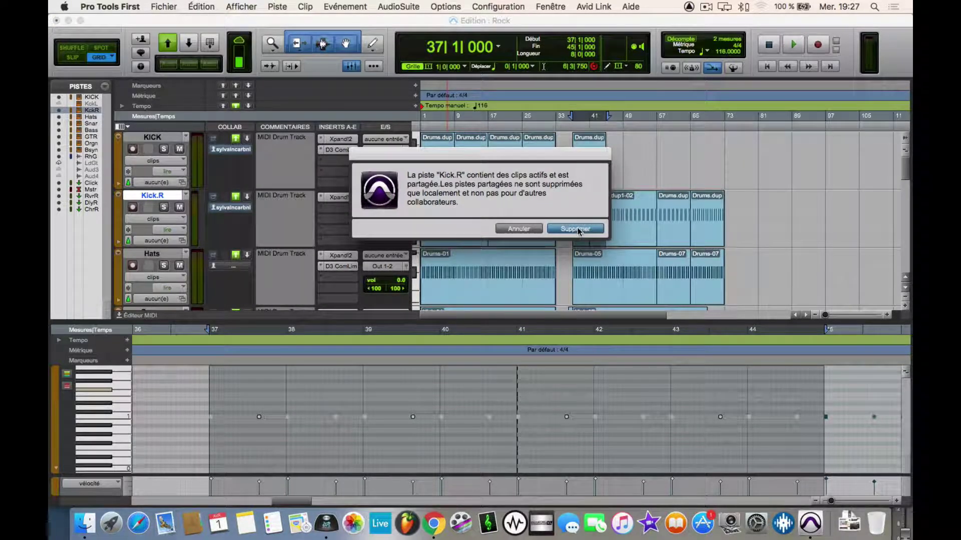
{"action": "left_click", "coordinate": [576, 229]}
{"action": "left_click", "coordinate": [580, 227]}
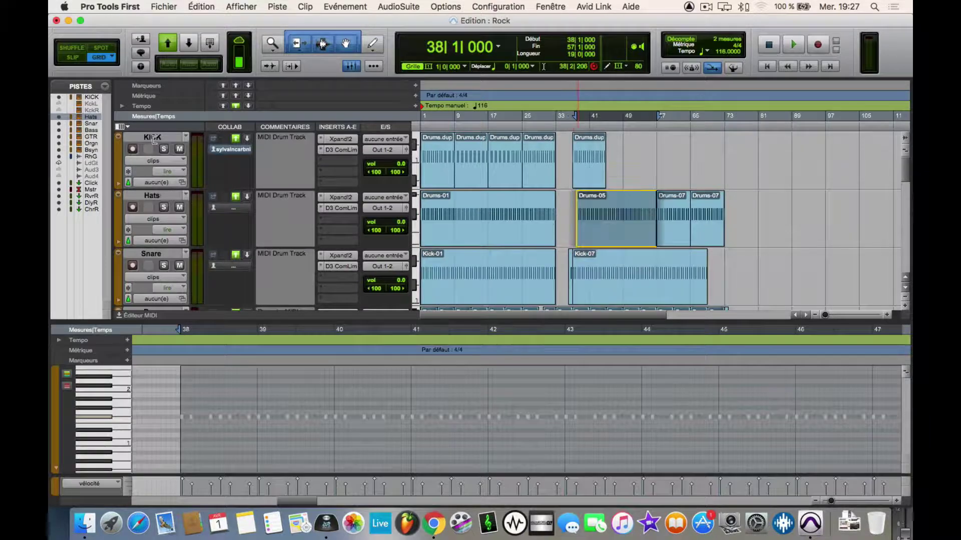
- Duplicate the eight-bar KICK clip at bar 37 four times so the clips run to bar 77
{"action": "left_click", "coordinate": [153, 139]}
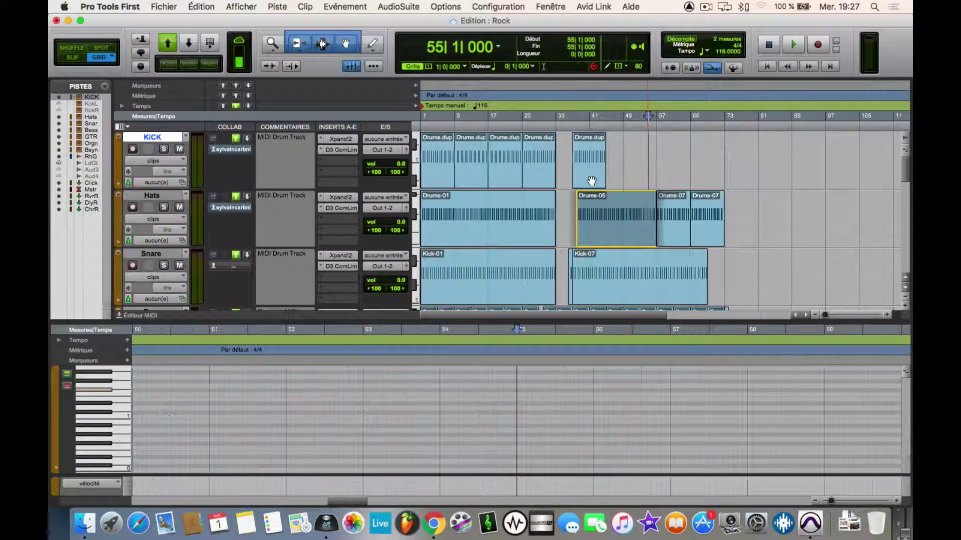
{"action": "left_click", "coordinate": [590, 181]}
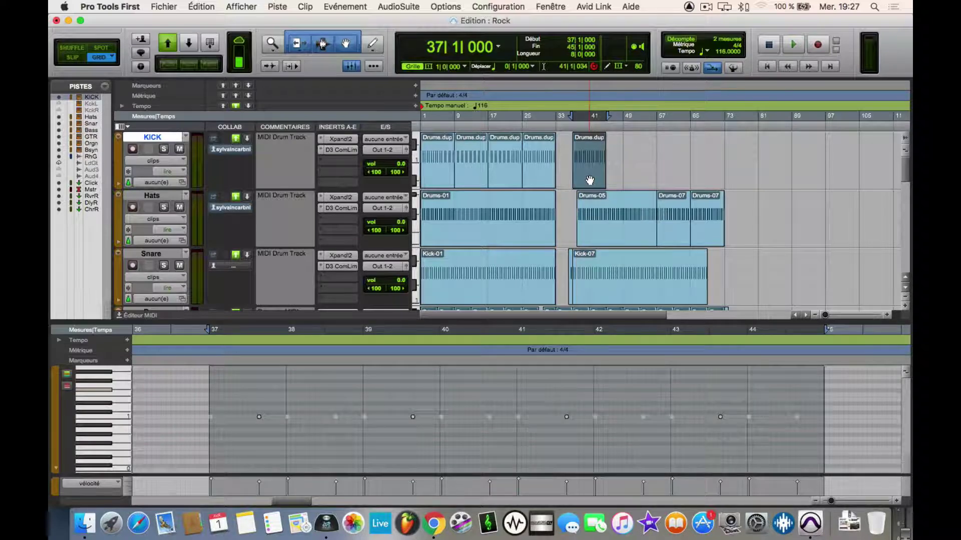
{"action": "key", "text": "super+d"}
{"action": "key", "text": "super+d"}
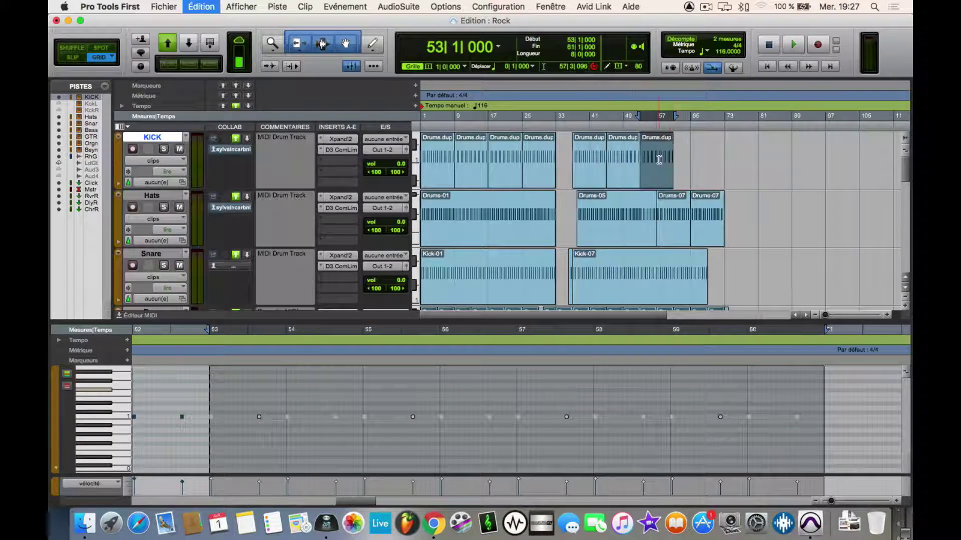
{"action": "key", "text": "super+d"}
{"action": "key", "text": "super+d"}
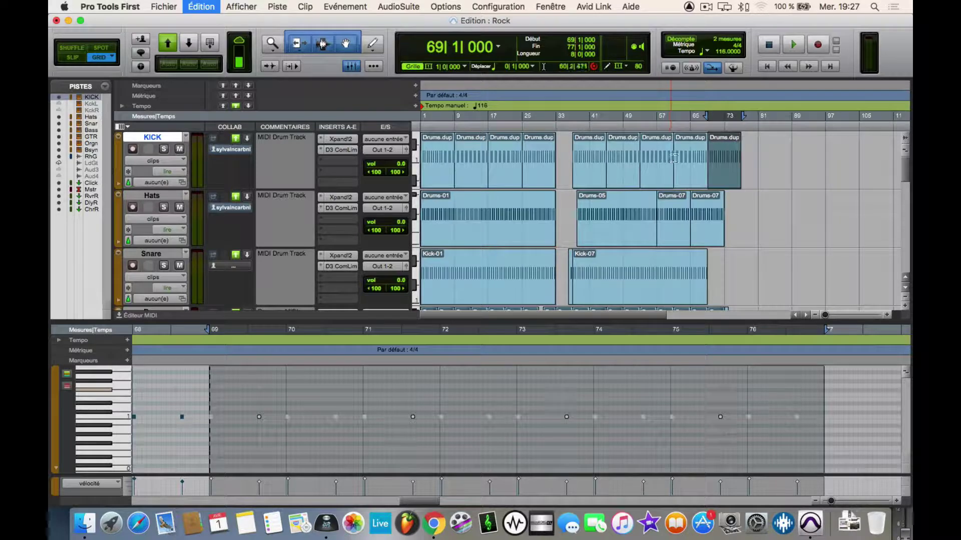
- Shorten the last KICK clip so it ends at bar 73, level with the end of the Hats clips
{"action": "key", "text": "super+bracketright"}
{"action": "key", "text": "super+bracketright"}
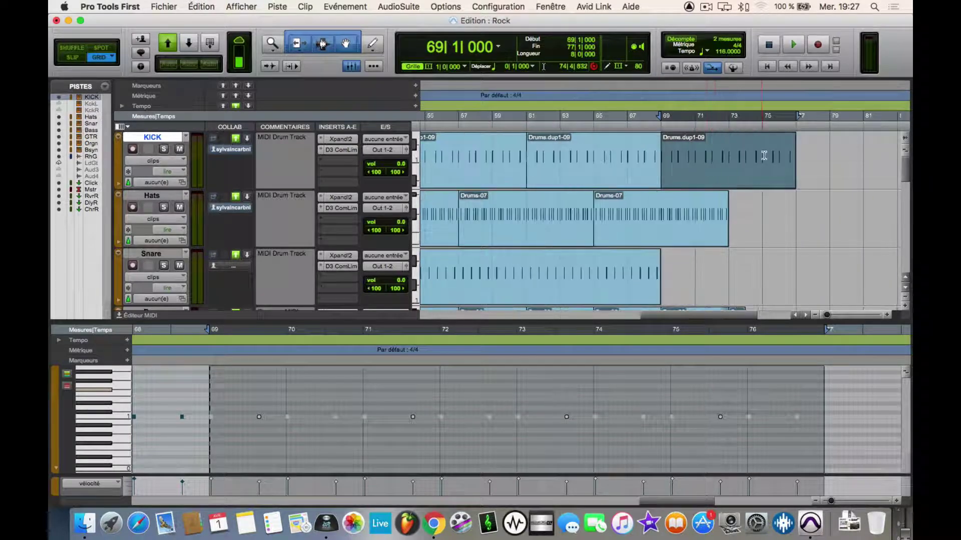
{"action": "left_click_drag", "start_coordinate": [789, 147], "coordinate": [729, 153]}
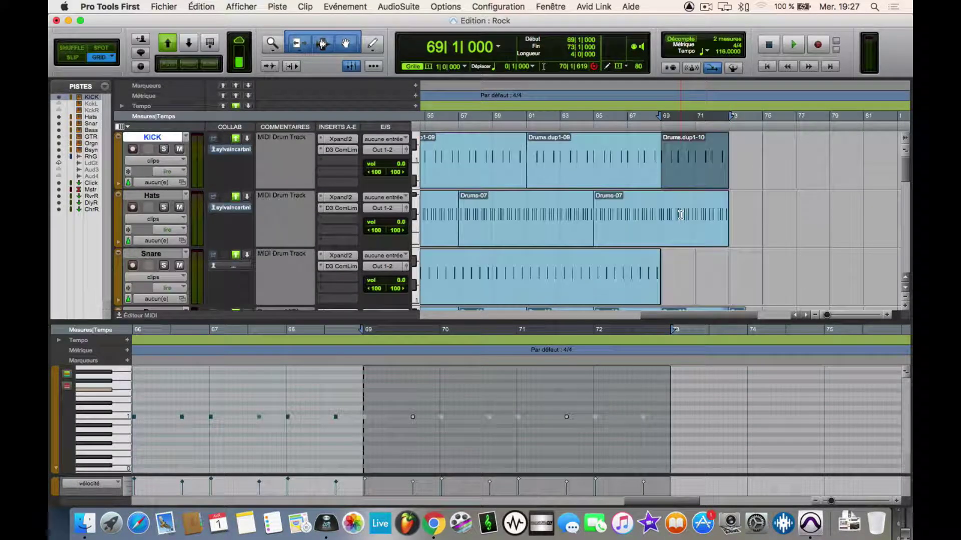
- Play the session from the beginning, check the KICK level in the fully visible mix window, and stop playback
{"action": "scroll", "coordinate": [651, 200], "scroll_direction": "left", "scroll_amount": 15}
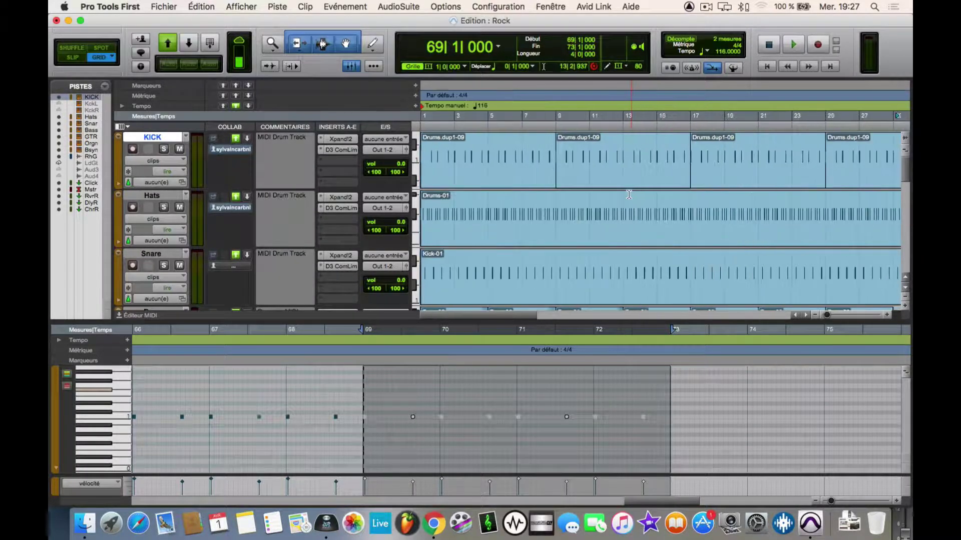
{"action": "key", "text": "Return"}
{"action": "key", "text": "space"}
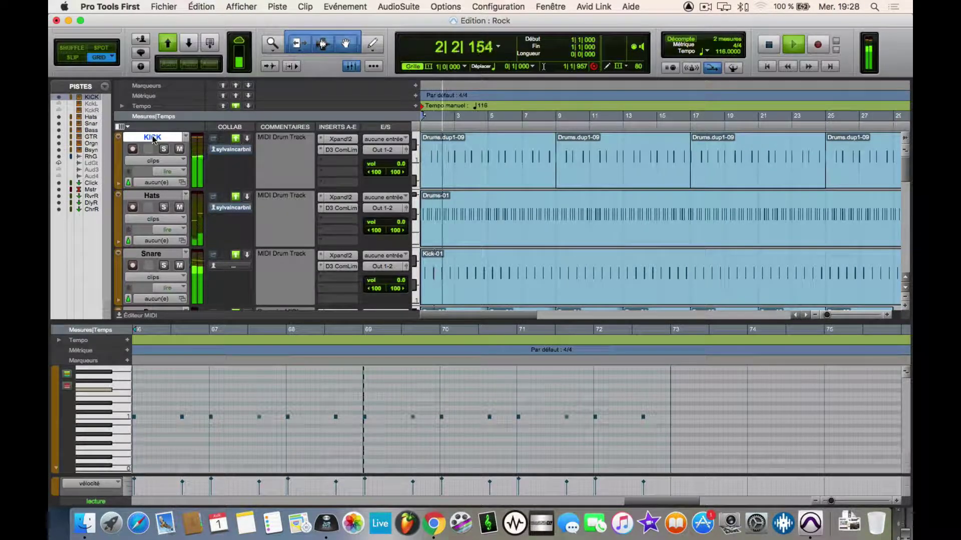
{"action": "key", "text": "super+equal"}
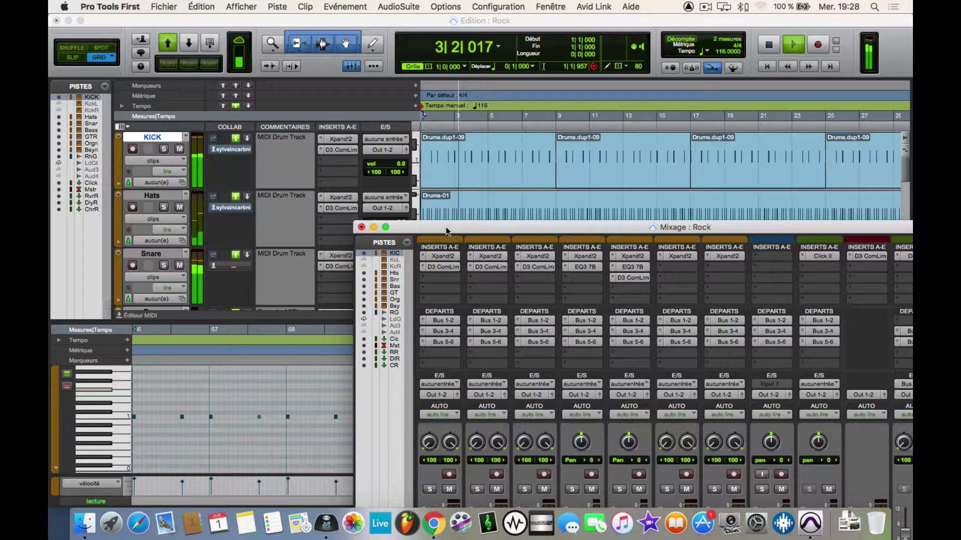
{"action": "left_click_drag", "start_coordinate": [446, 232], "coordinate": [267, 34]}
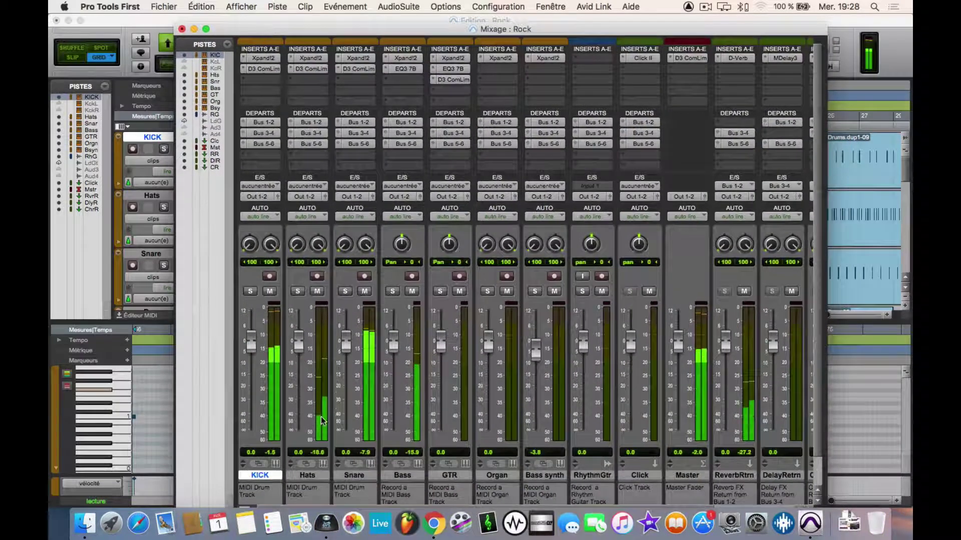
{"action": "key", "text": "space"}
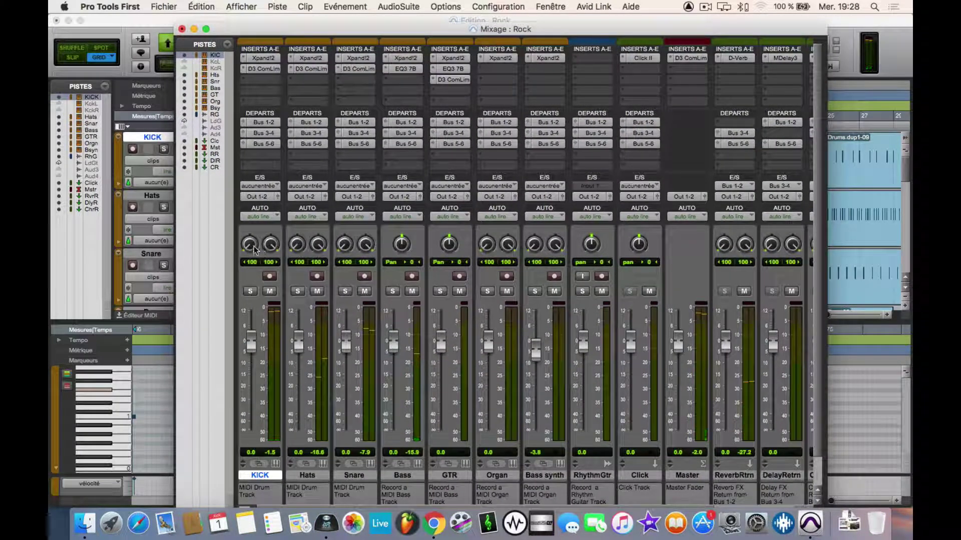
- Reset both pan controls of the KICK track to 0
{"action": "left_click", "coordinate": [250, 245], "text": "alt"}
{"action": "left_click_drag", "start_coordinate": [303, 28], "coordinate": [303, 21]}
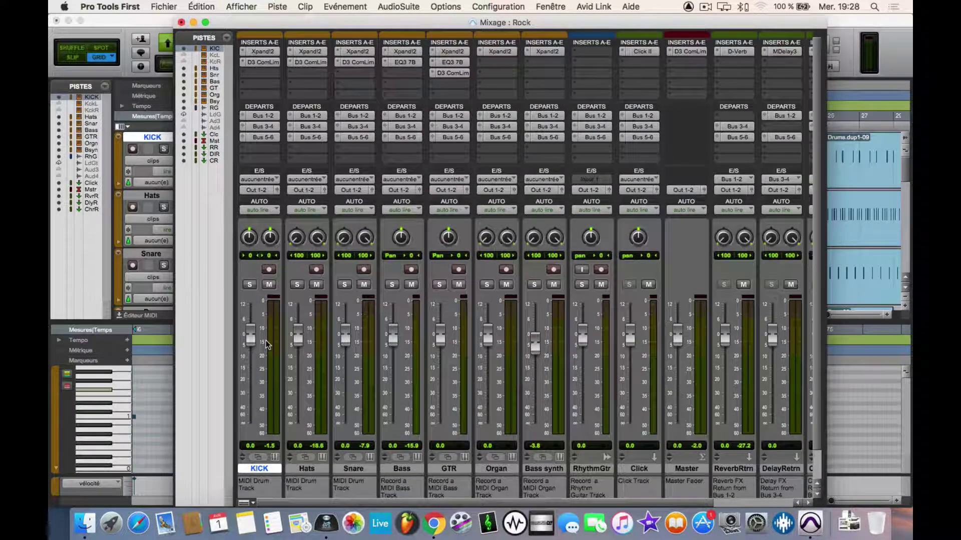
- Create one new mono audio track in ticks after KICK, and view it in the edit window
{"action": "key", "text": "super+shift+n"}
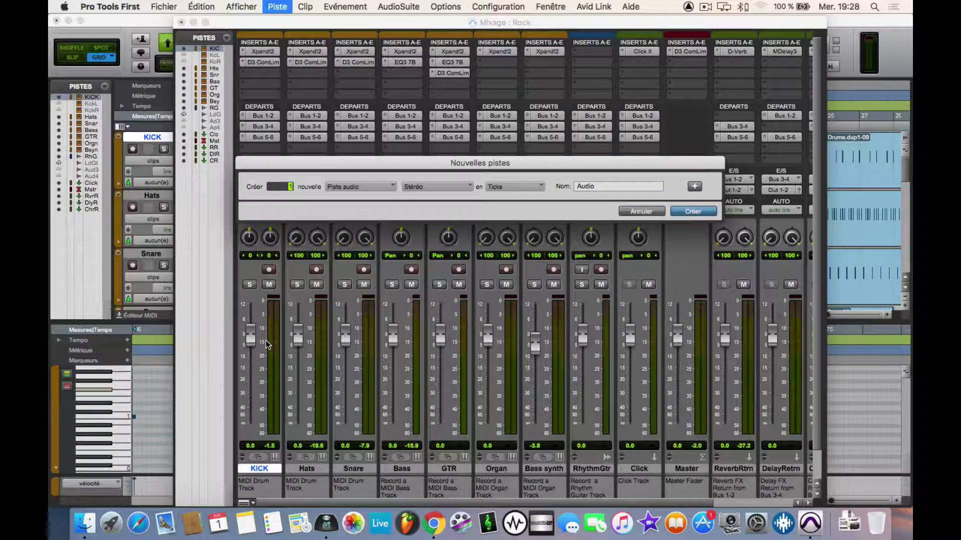
{"action": "key", "text": "super+Down"}
{"action": "key", "text": "super+Up"}
{"action": "left_click", "coordinate": [433, 187]}
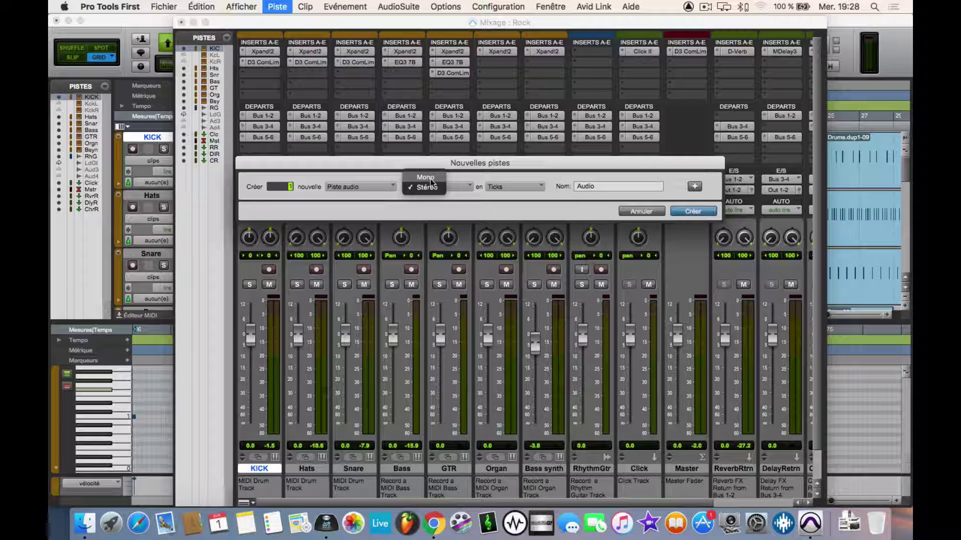
{"action": "left_click", "coordinate": [426, 178]}
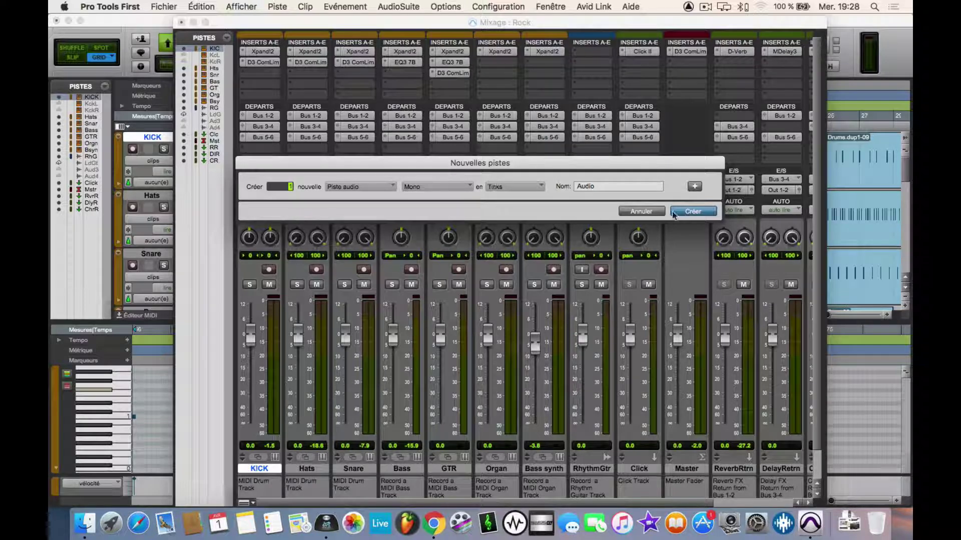
{"action": "left_click", "coordinate": [690, 212]}
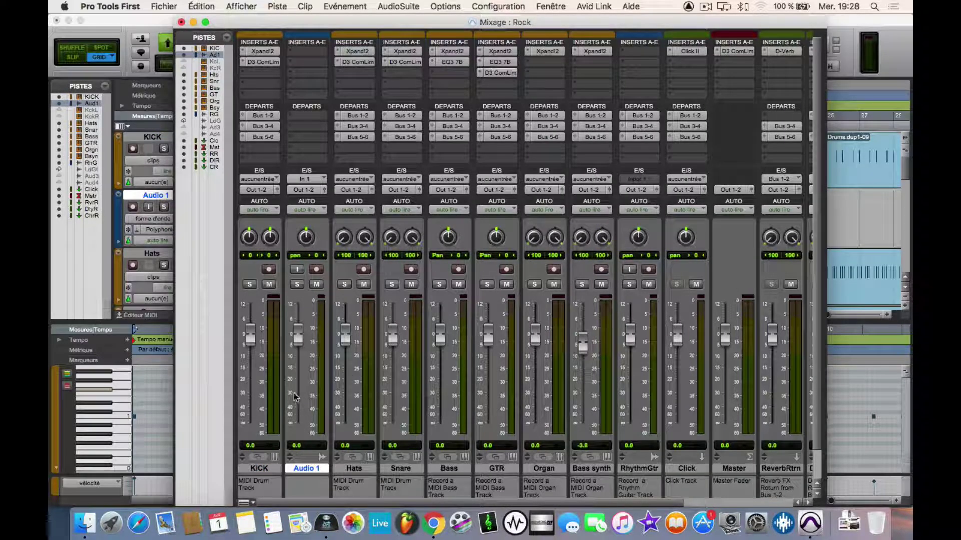
{"action": "key", "text": "super+equal"}
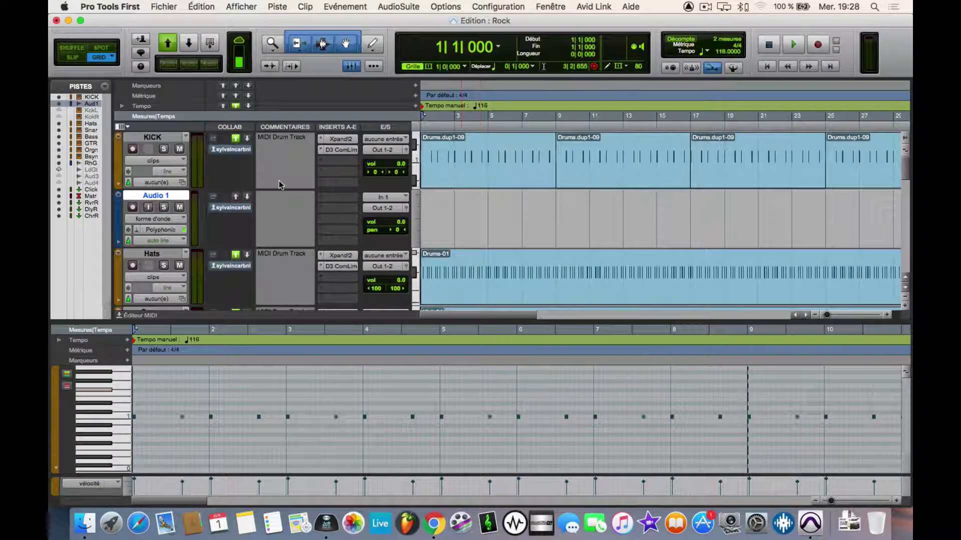
- Route the KICK track's output to Bus 7-8 (Stéréo) in the mix window
{"action": "key", "text": "super+equal"}
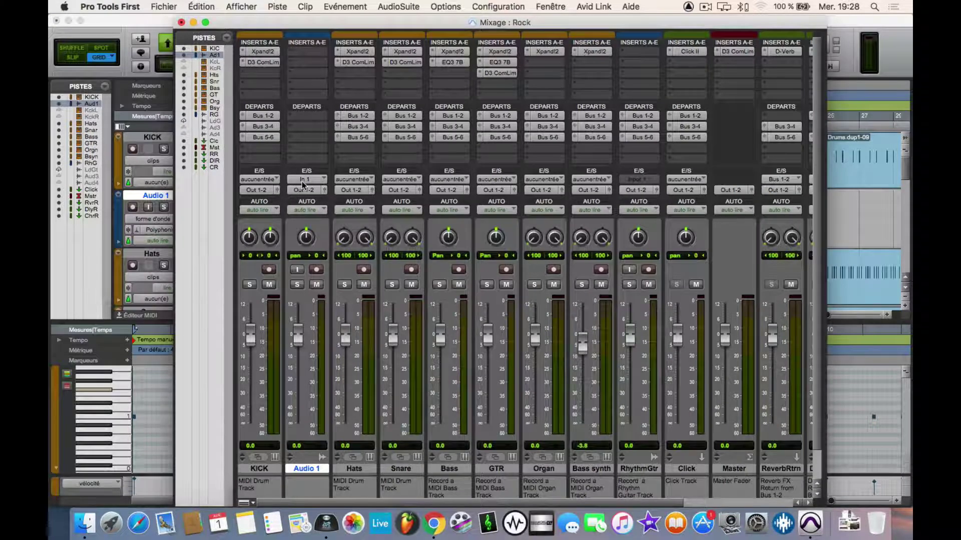
{"action": "left_click", "coordinate": [266, 190]}
{"action": "mouse_move", "coordinate": [266, 190]}
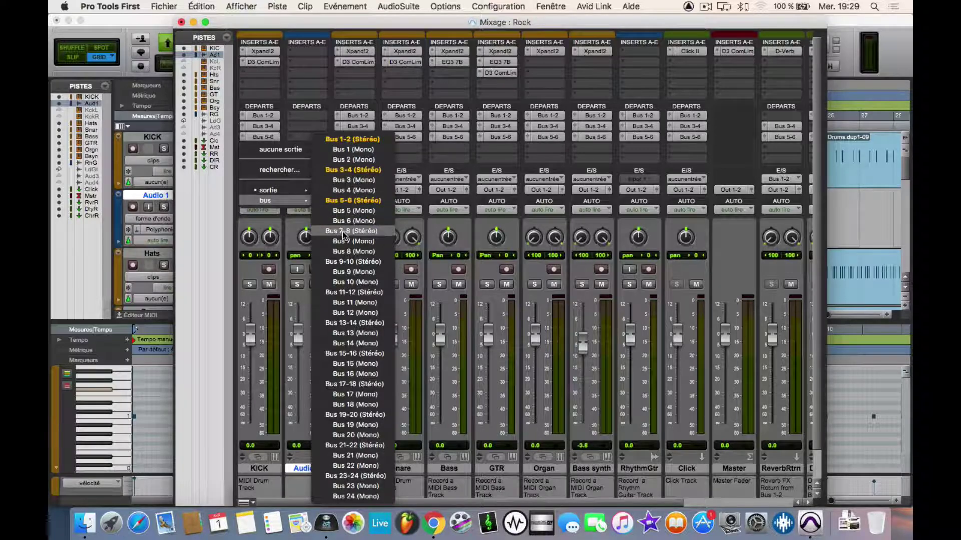
{"action": "key", "text": "Escape"}
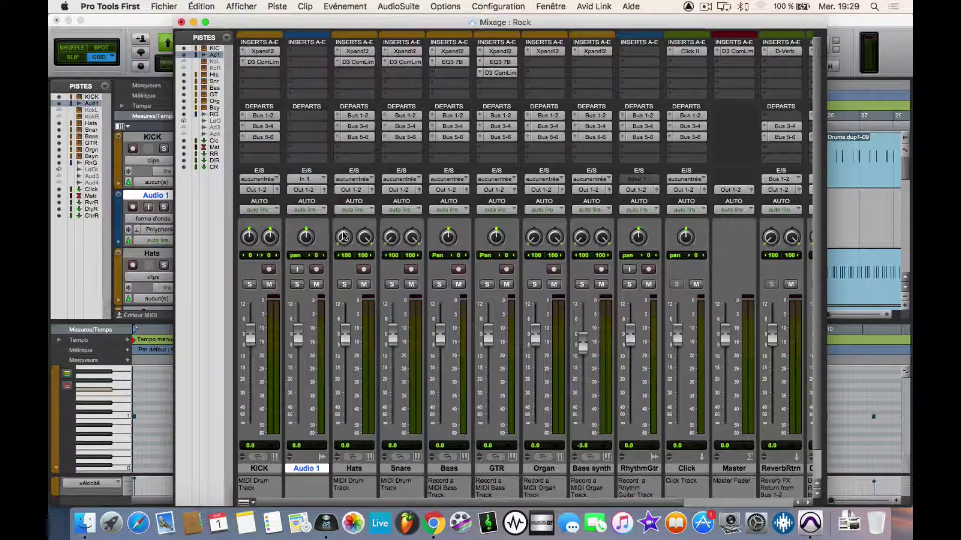
- Set the Audio 1 input to Bus 7 (Mono) and route the KICK output to the same mono bus
{"action": "left_click", "coordinate": [305, 180]}
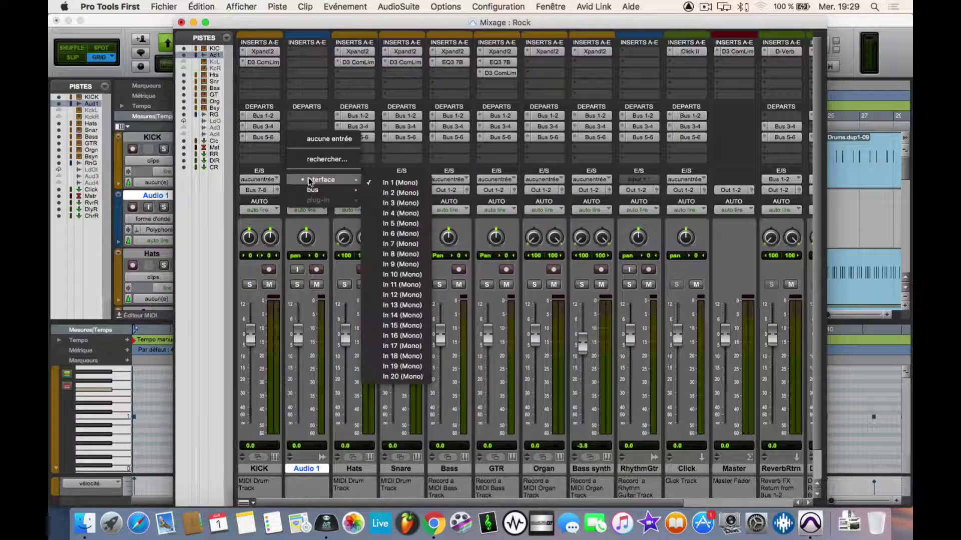
{"action": "mouse_move", "coordinate": [326, 190]}
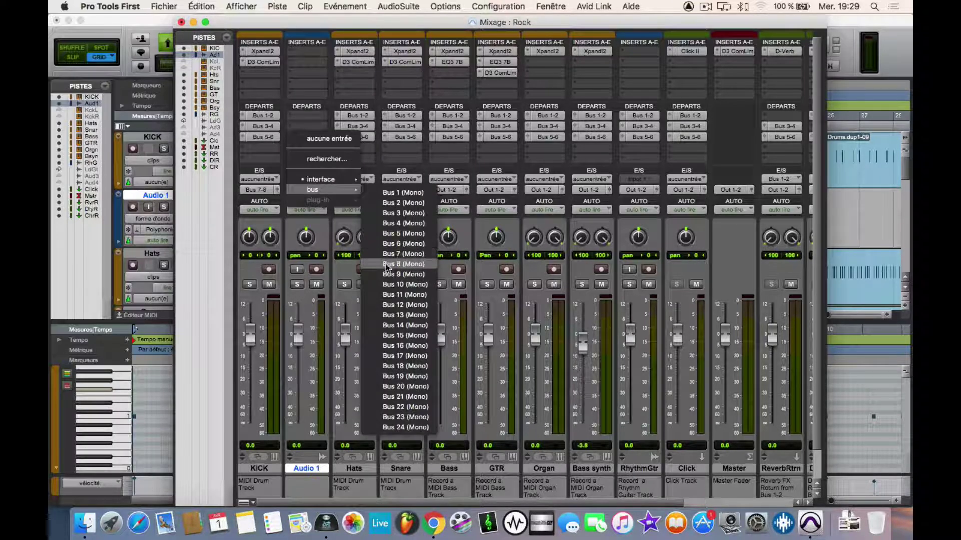
{"action": "left_click", "coordinate": [391, 255]}
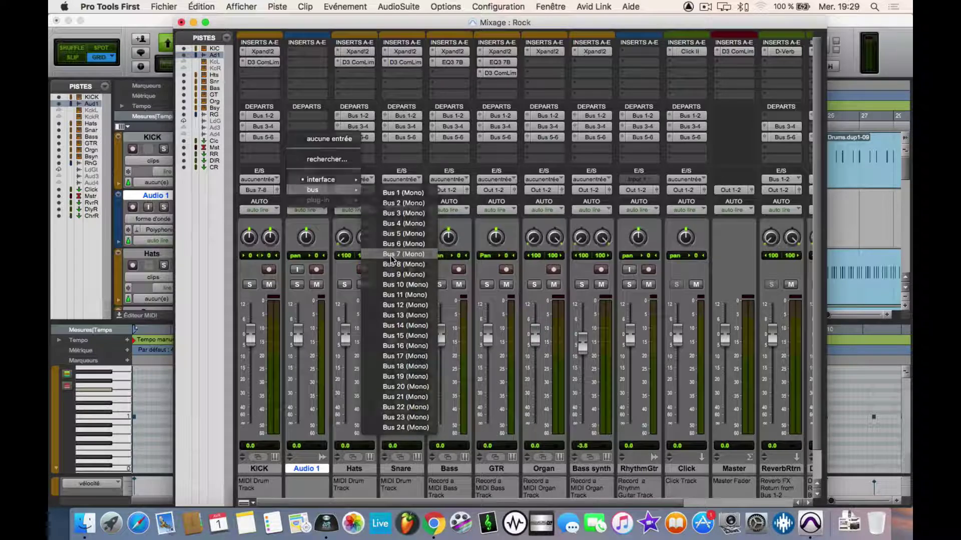
{"action": "left_click", "coordinate": [263, 194]}
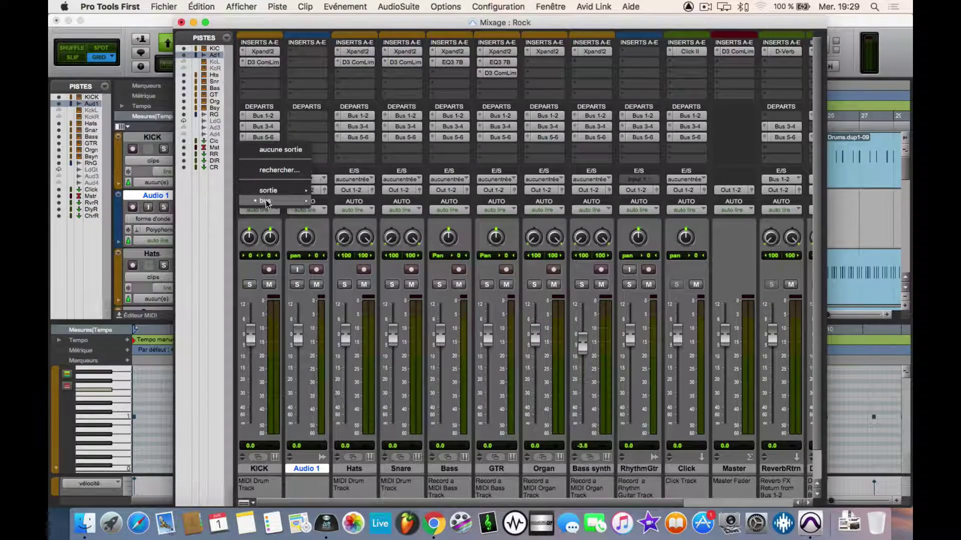
{"action": "mouse_move", "coordinate": [266, 200]}
{"action": "left_click", "coordinate": [343, 240]}
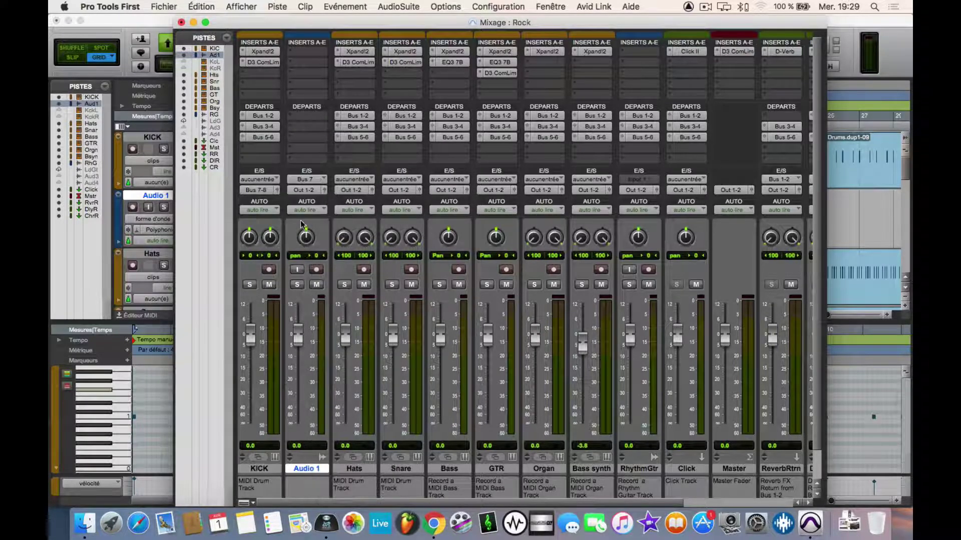
- Arm only the Audio 1 track for recording and enable its input monitoring in the edit window
{"action": "left_click", "coordinate": [272, 270]}
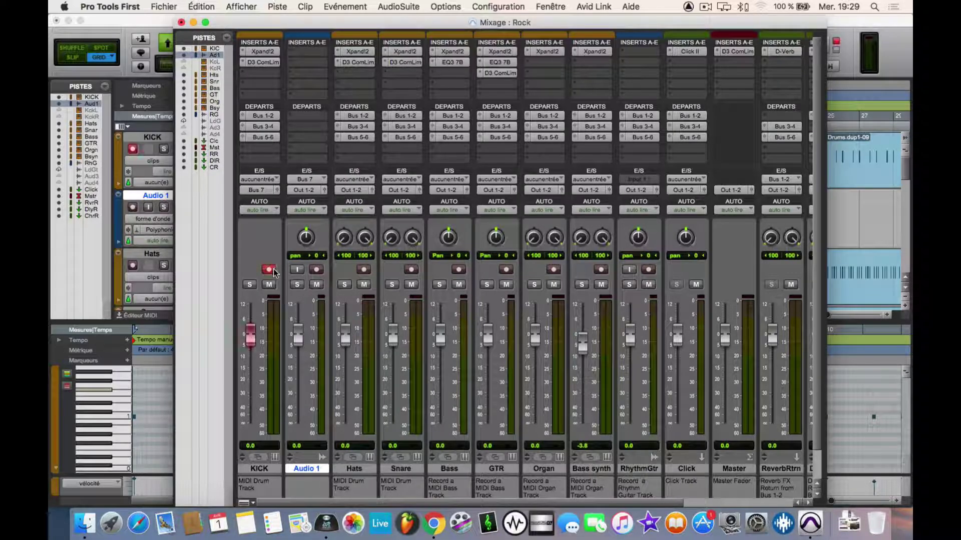
{"action": "left_click", "coordinate": [316, 270]}
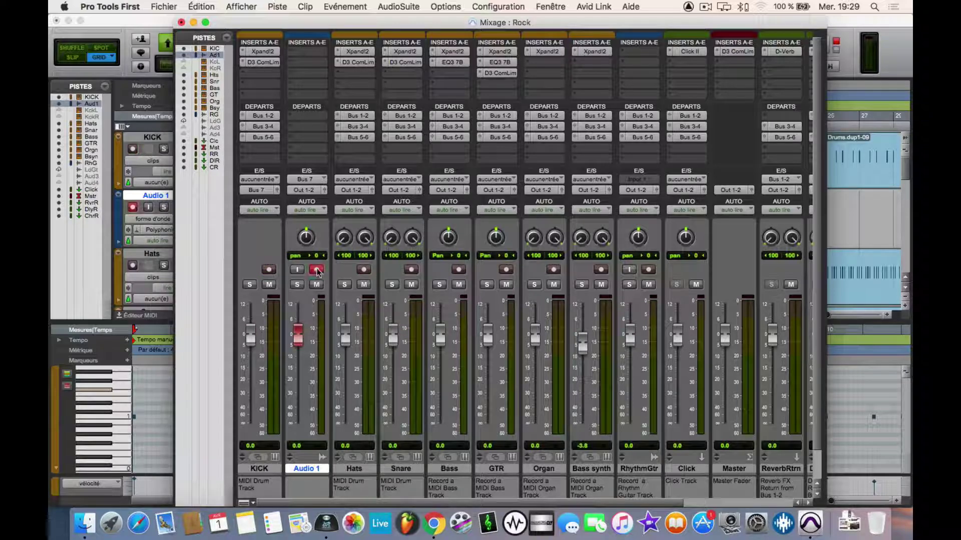
{"action": "key", "text": "super+equal"}
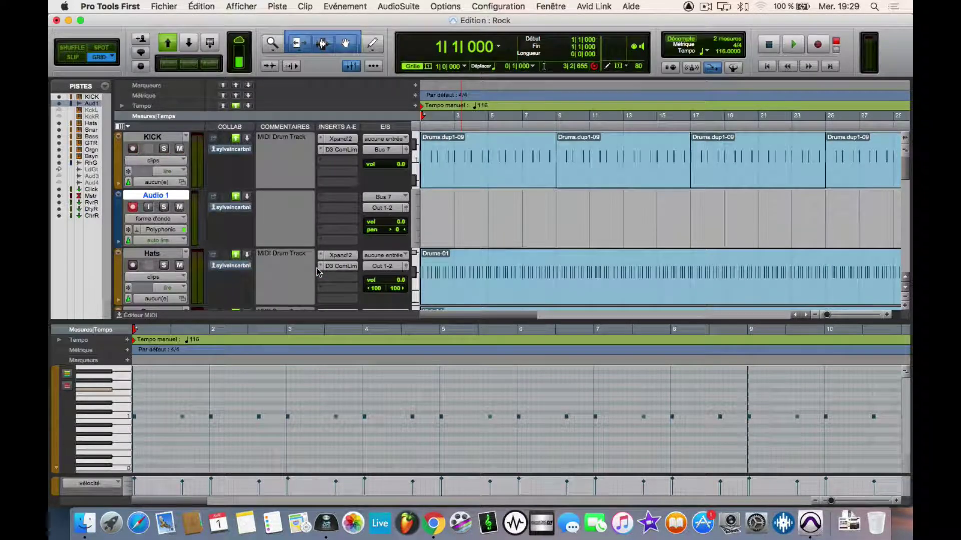
{"action": "left_click", "coordinate": [148, 207]}
- Start recording the KICK signal onto Audio 1 from the beginning of the session
{"action": "left_click", "coordinate": [515, 214]}
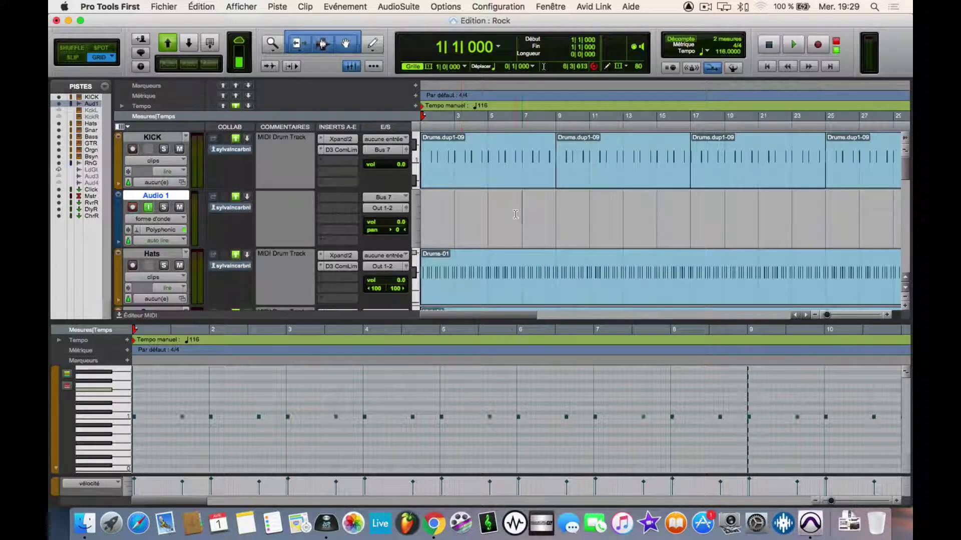
{"action": "key", "text": "Return"}
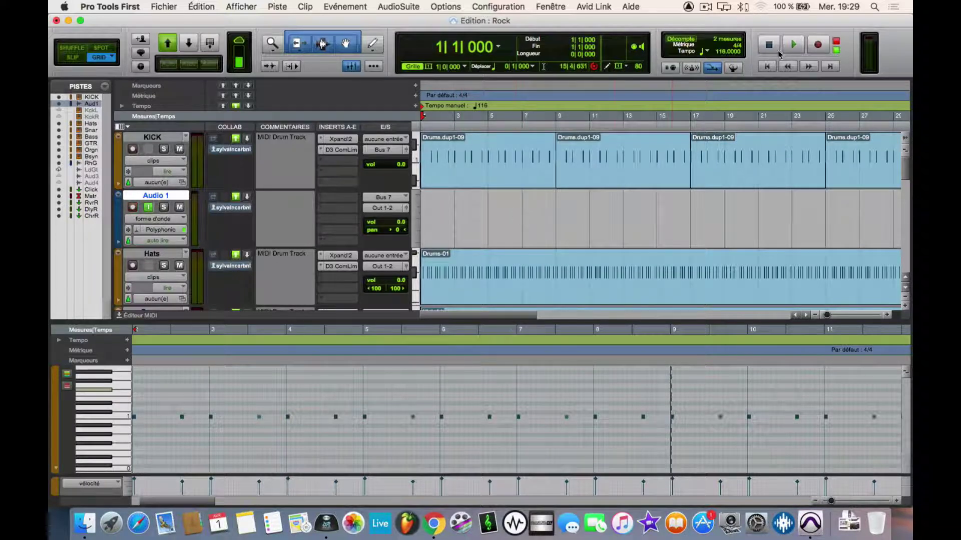
{"action": "left_click", "coordinate": [818, 45]}
{"action": "left_click", "coordinate": [793, 45]}
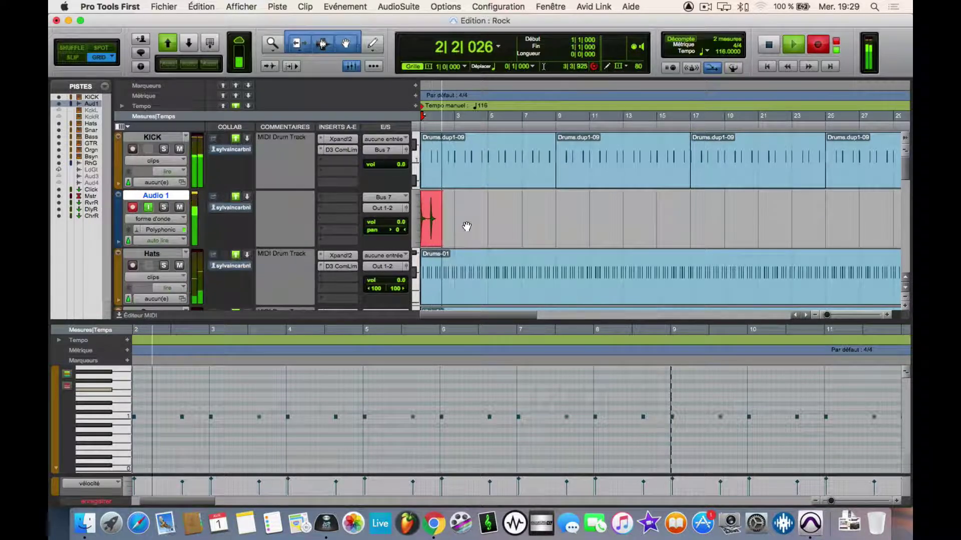
- Stop recording on Audio 1 and trim the end of the recorded kick clip back to bar 9
{"action": "key", "text": "t"}
{"action": "key", "text": "t"}
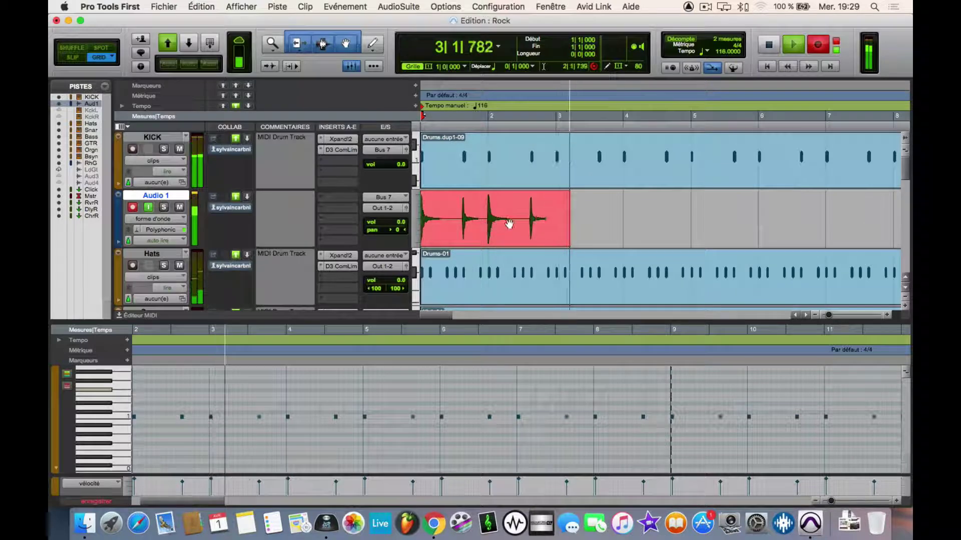
{"action": "key", "text": "r"}
{"action": "key", "text": "r"}
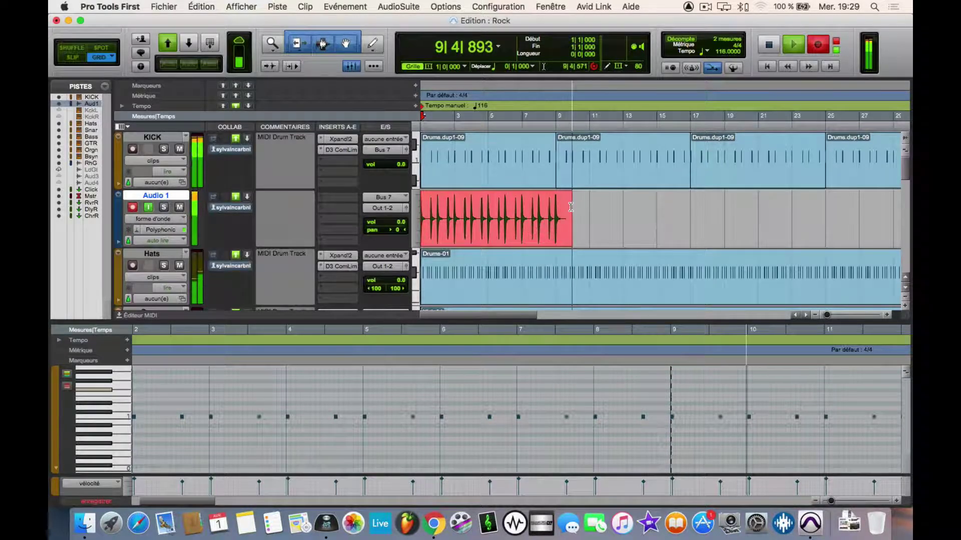
{"action": "key", "text": "space"}
{"action": "left_click_drag", "start_coordinate": [572, 209], "coordinate": [557, 207]}
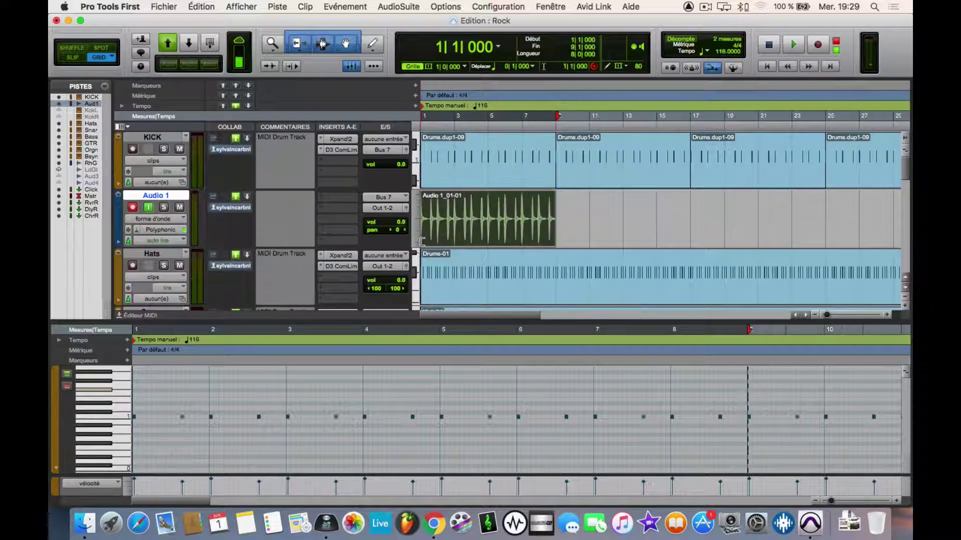
- Audition the soloed KICK track with its Compressor/Limiter open, and turn off recording and input monitoring on Audio 1
{"action": "key", "text": "super+equal"}
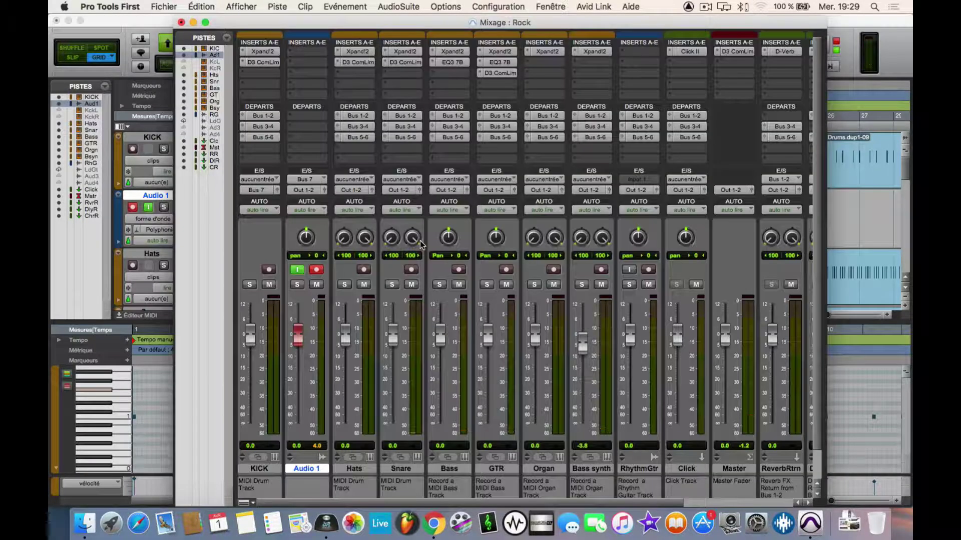
{"action": "key", "text": "super+equal"}
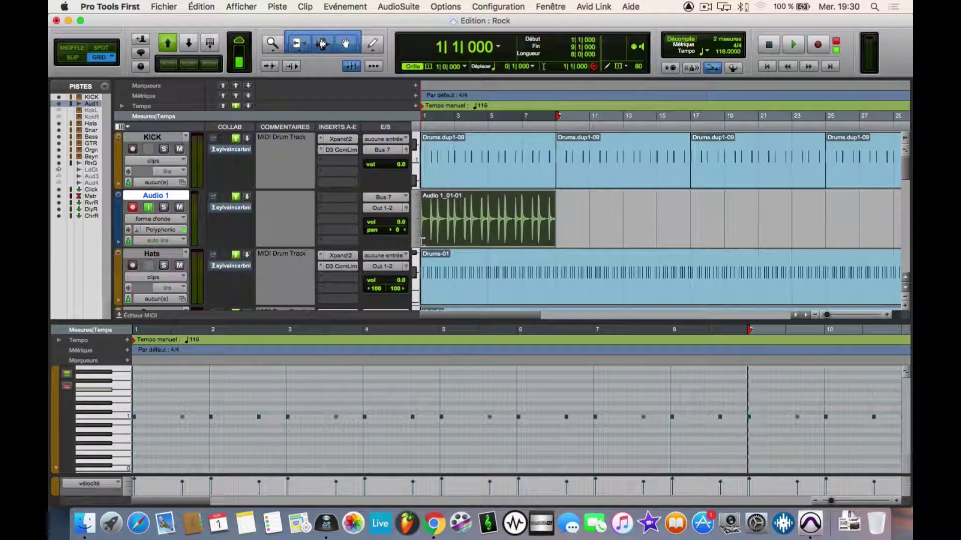
{"action": "left_click", "coordinate": [339, 150]}
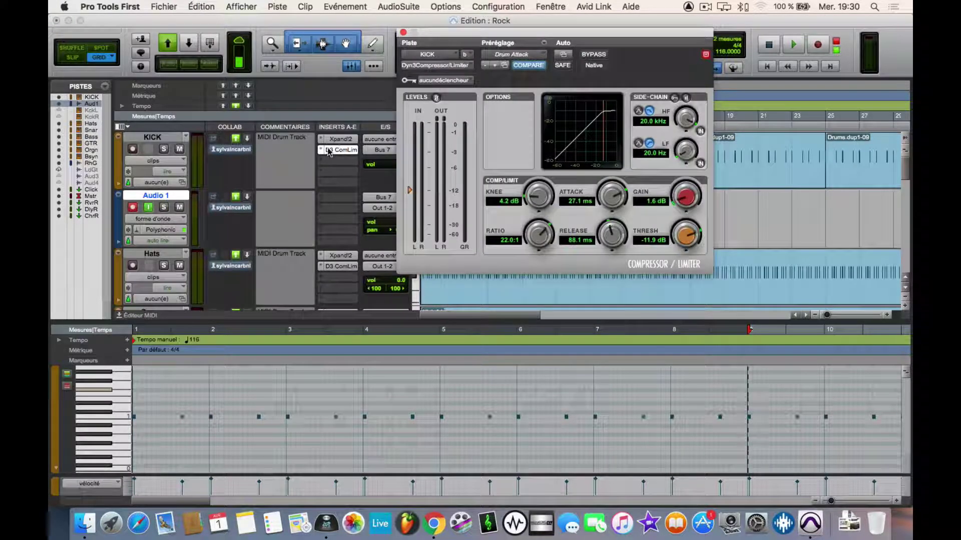
{"action": "left_click", "coordinate": [164, 149]}
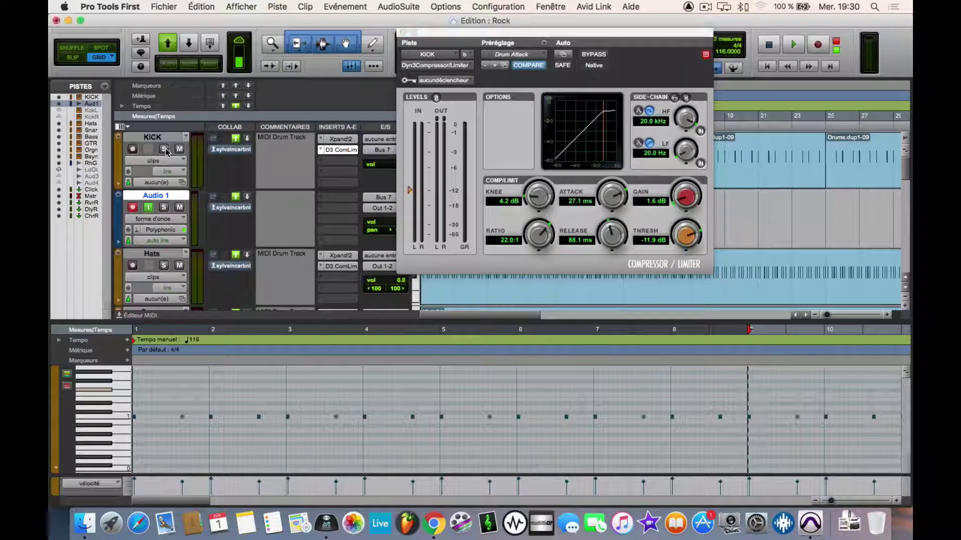
{"action": "key", "text": "space"}
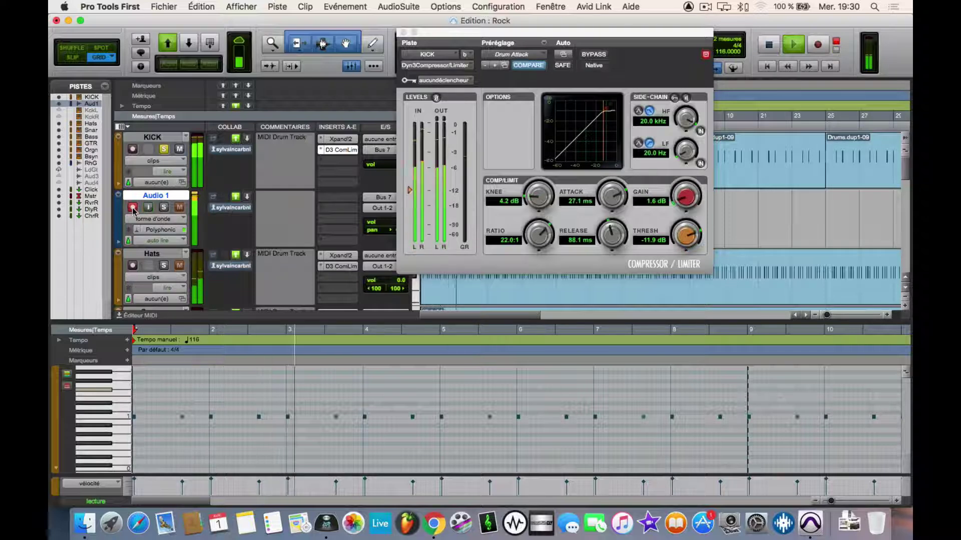
{"action": "key", "text": "space"}
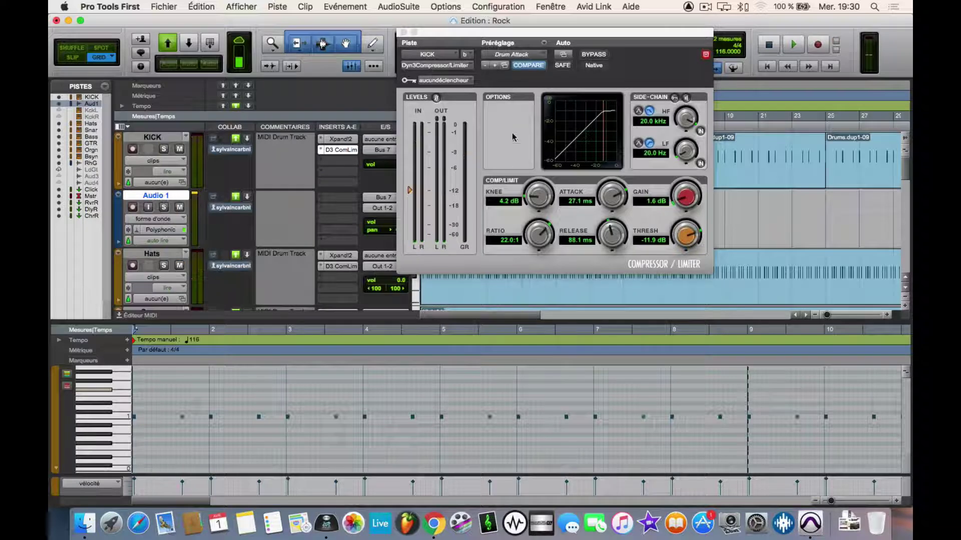
{"action": "left_click", "coordinate": [402, 32]}
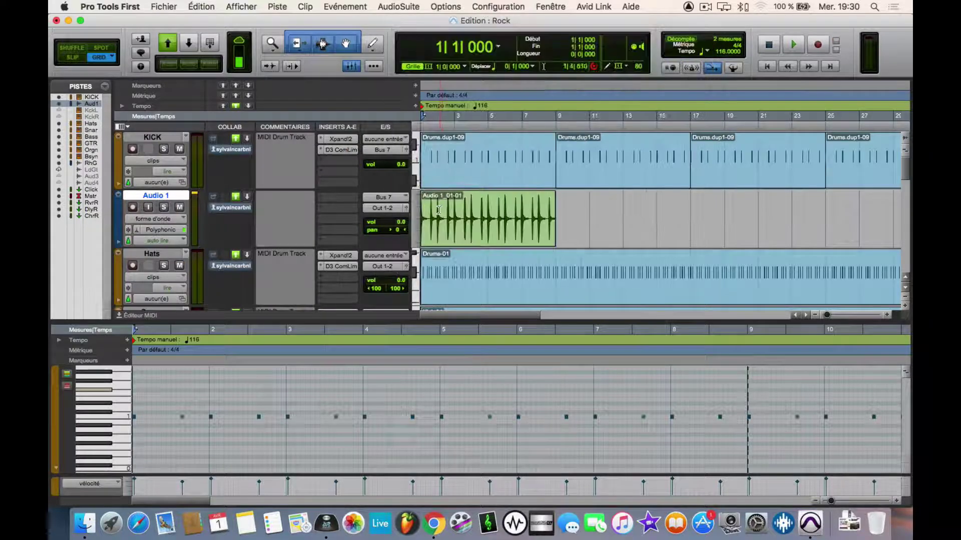
- Play the session from the beginning and solo Audio 1 to hear the recorded kick
{"action": "left_click", "coordinate": [440, 210]}
{"action": "key", "text": "Return"}
{"action": "key", "text": "space"}
{"action": "left_click", "coordinate": [163, 207]}
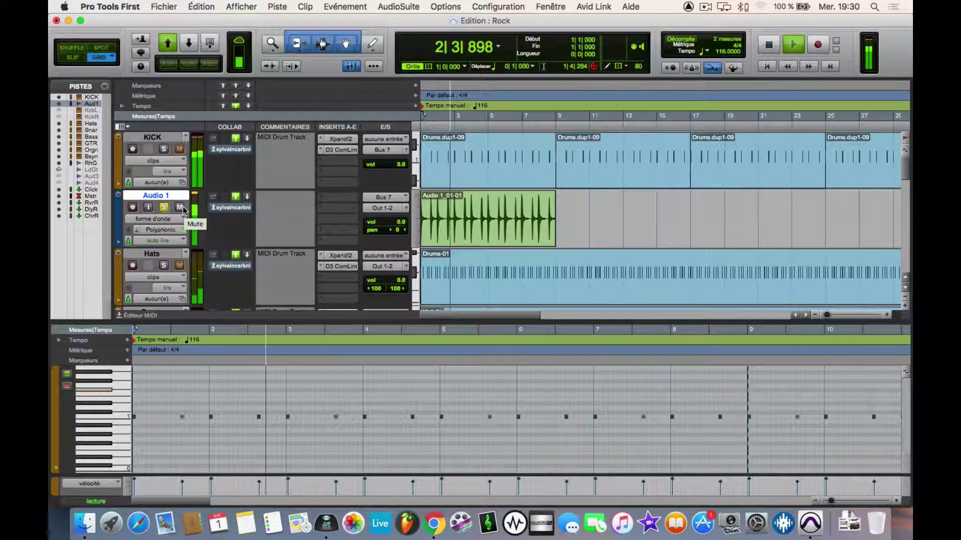
- Try to move the KICK track's compressor onto the Audio 1 inserts in the mix window
{"action": "key", "text": "super+equal"}
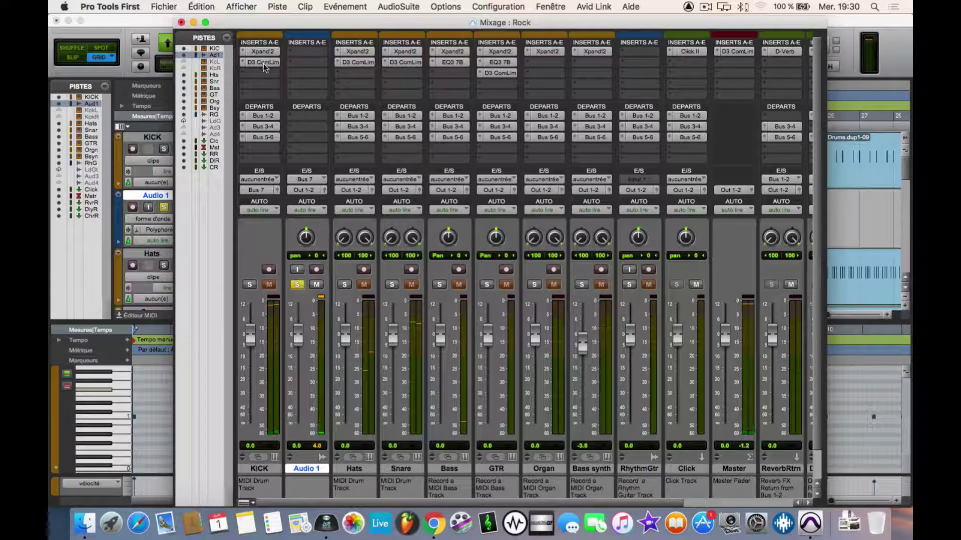
{"action": "left_click_drag", "start_coordinate": [263, 63], "coordinate": [297, 62]}
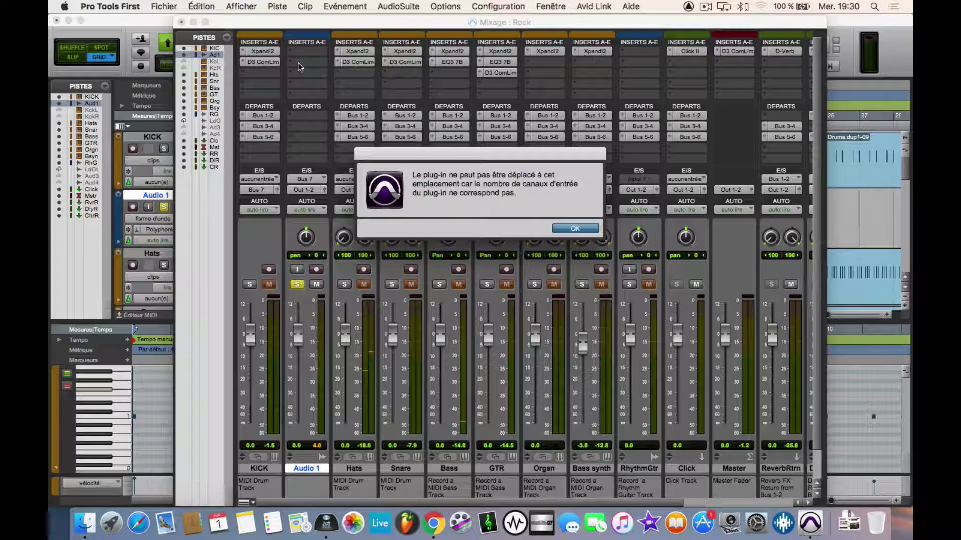
{"action": "key", "text": "Return"}
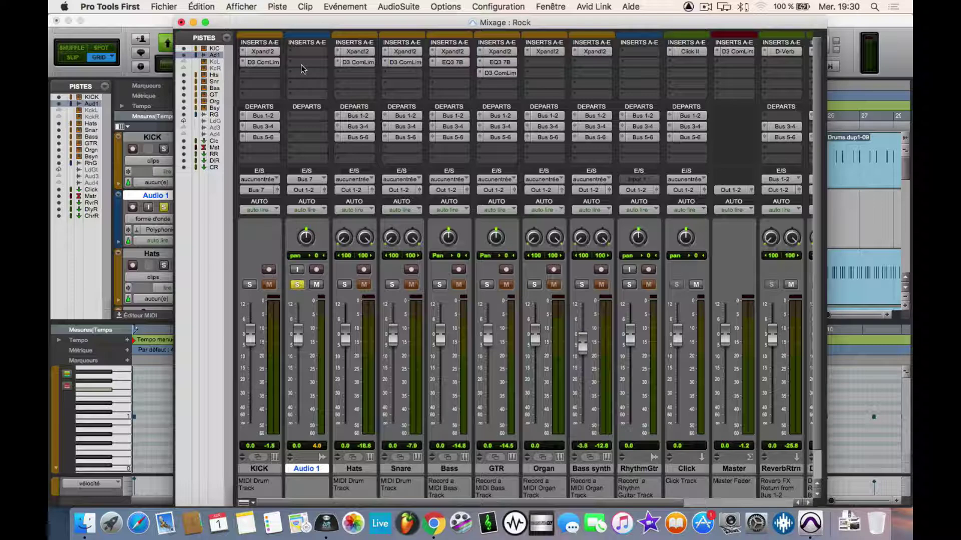
- Insert the Dyn3 Compressor/Limiter (mono) in the second insert slot of Audio 1
{"action": "left_click", "coordinate": [306, 64]}
{"action": "mouse_move", "coordinate": [497, 77]}
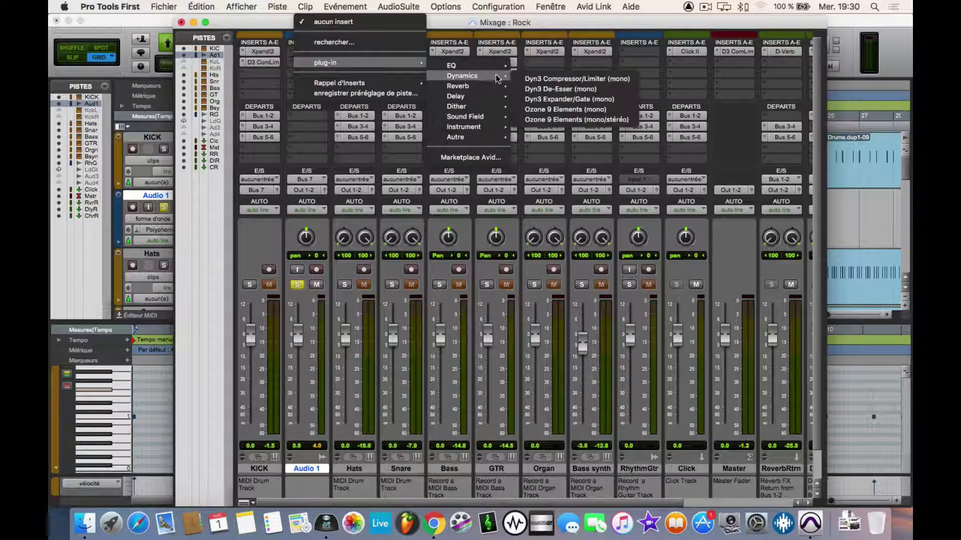
{"action": "left_click", "coordinate": [541, 79]}
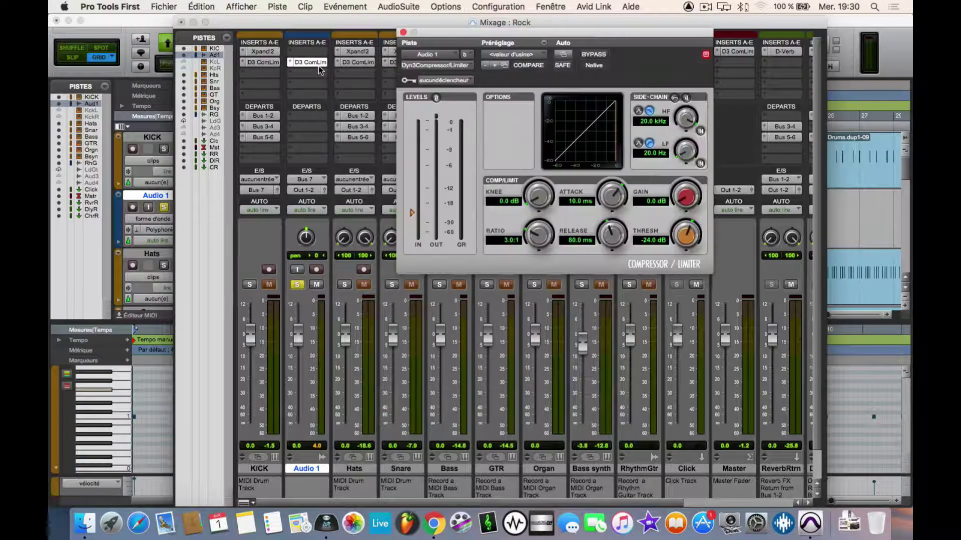
{"action": "left_click", "coordinate": [403, 32]}
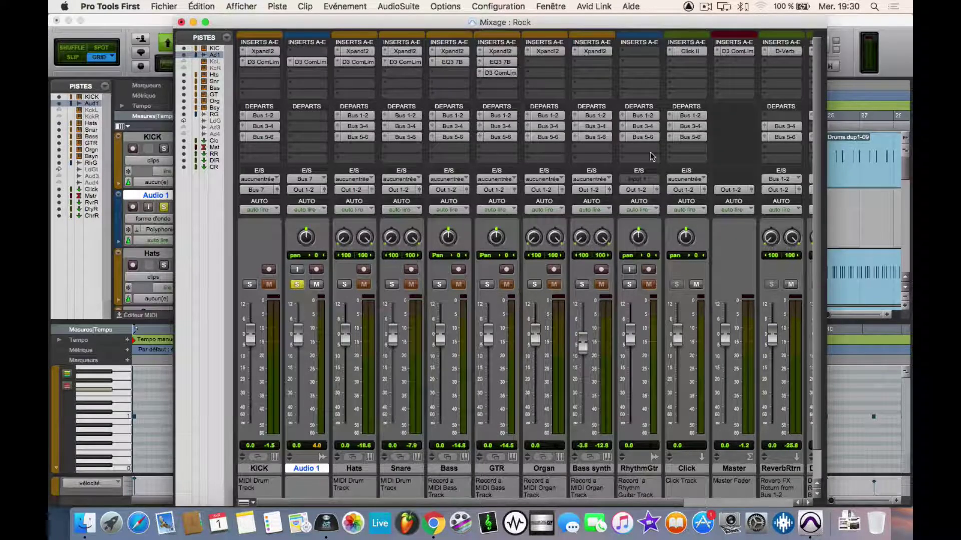
- Add a Bus 1-2 (Stéréo) send to Audio 1, copy KICK's Bus 3-4 and Bus 5-6 sends onto it, and unsolo it
{"action": "scroll", "coordinate": [645, 151], "scroll_direction": "right", "scroll_amount": 5}
{"action": "scroll", "coordinate": [645, 154], "scroll_direction": "right", "scroll_amount": 1}
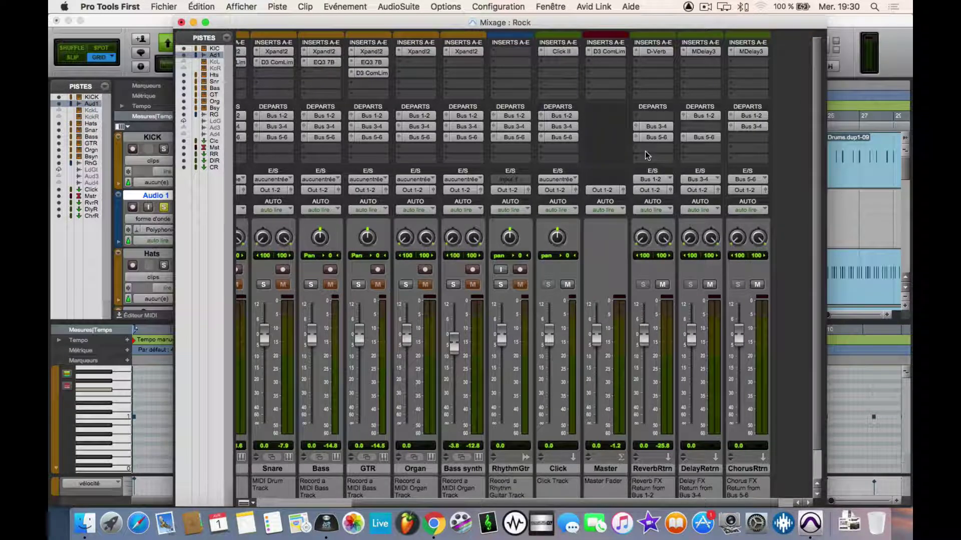
{"action": "scroll", "coordinate": [647, 155], "scroll_direction": "right", "scroll_amount": 1}
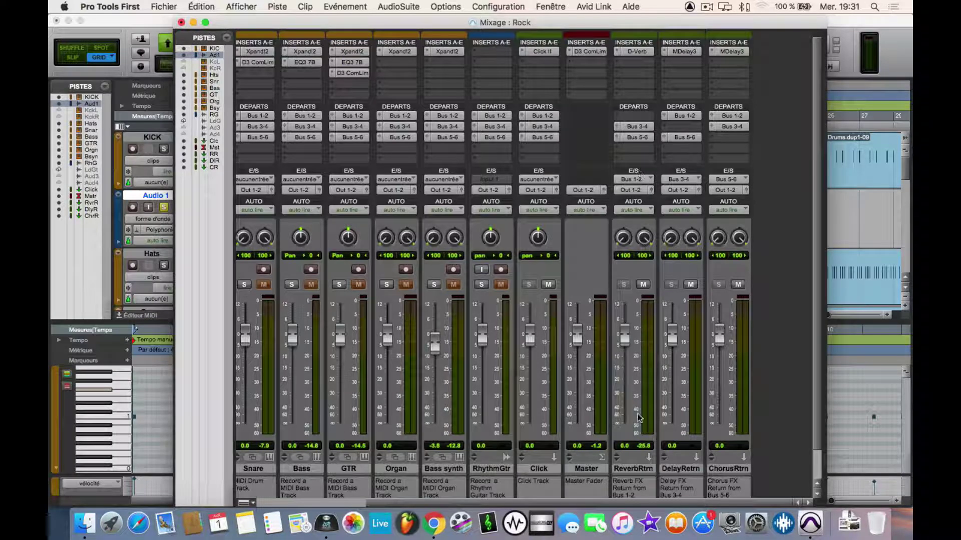
{"action": "scroll", "coordinate": [632, 464], "scroll_direction": "down", "scroll_amount": 2}
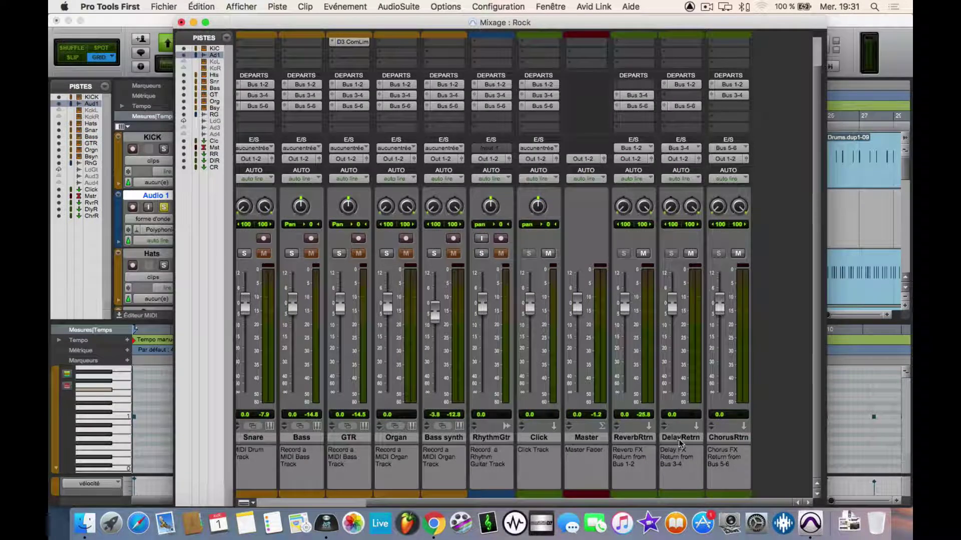
{"action": "scroll", "coordinate": [429, 396], "scroll_direction": "left", "scroll_amount": 3}
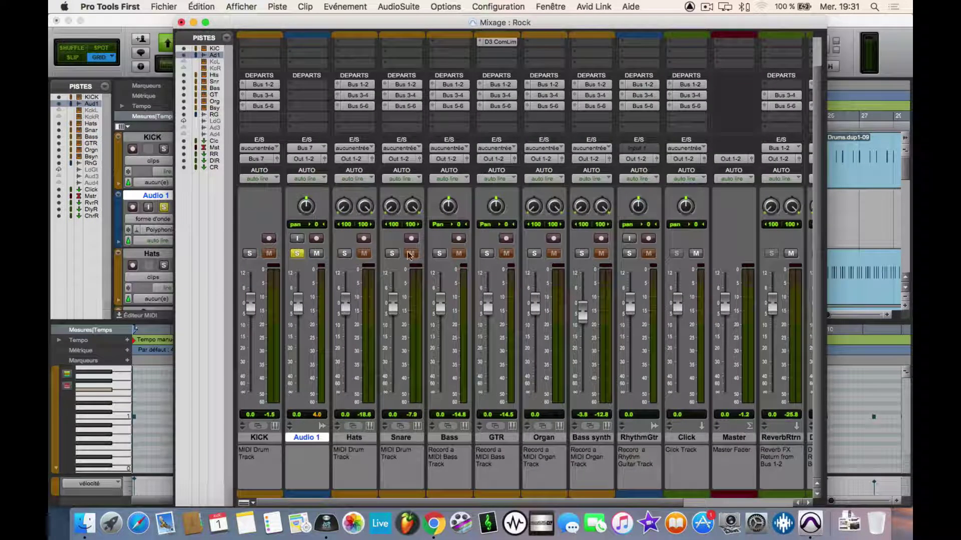
{"action": "left_click", "coordinate": [300, 83]}
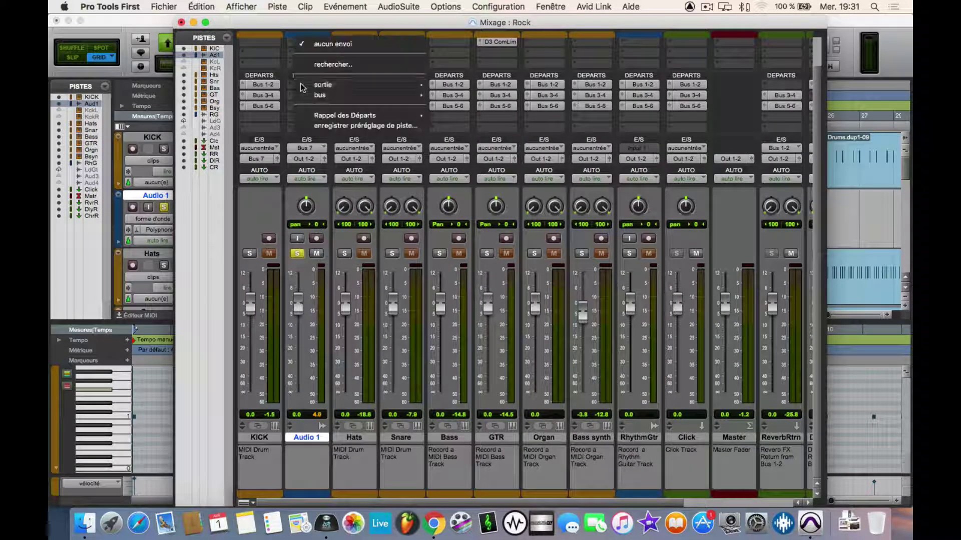
{"action": "left_click", "coordinate": [269, 84]}
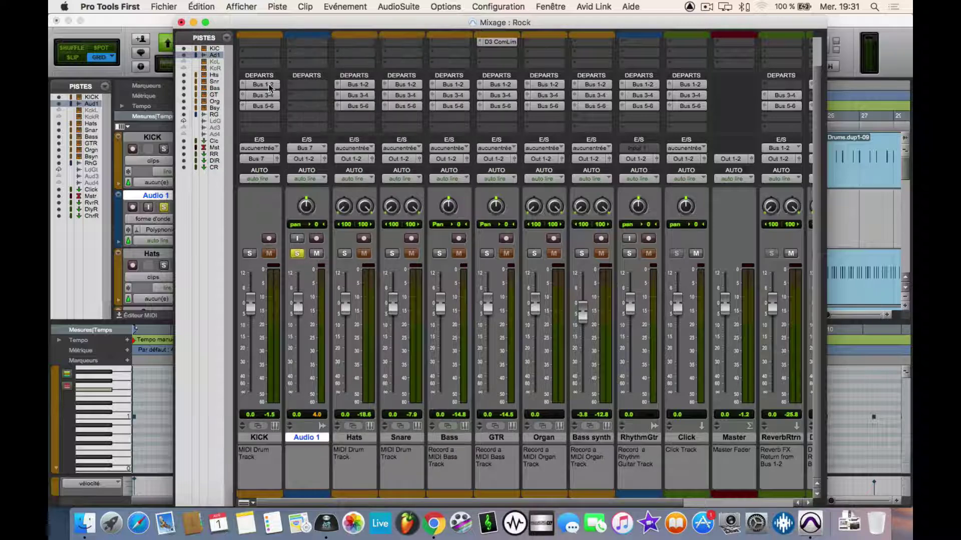
{"action": "left_click", "coordinate": [295, 86]}
{"action": "mouse_move", "coordinate": [314, 96]}
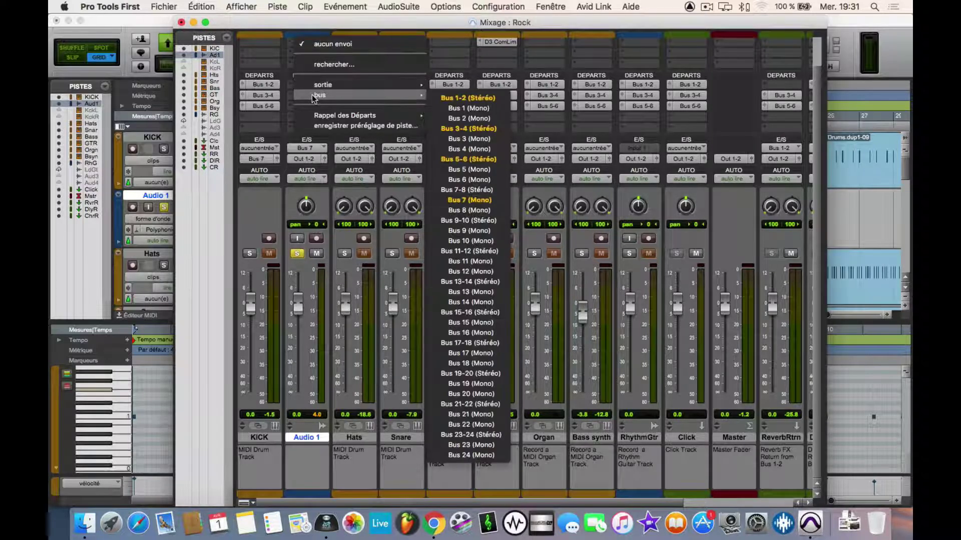
{"action": "left_click", "coordinate": [461, 99]}
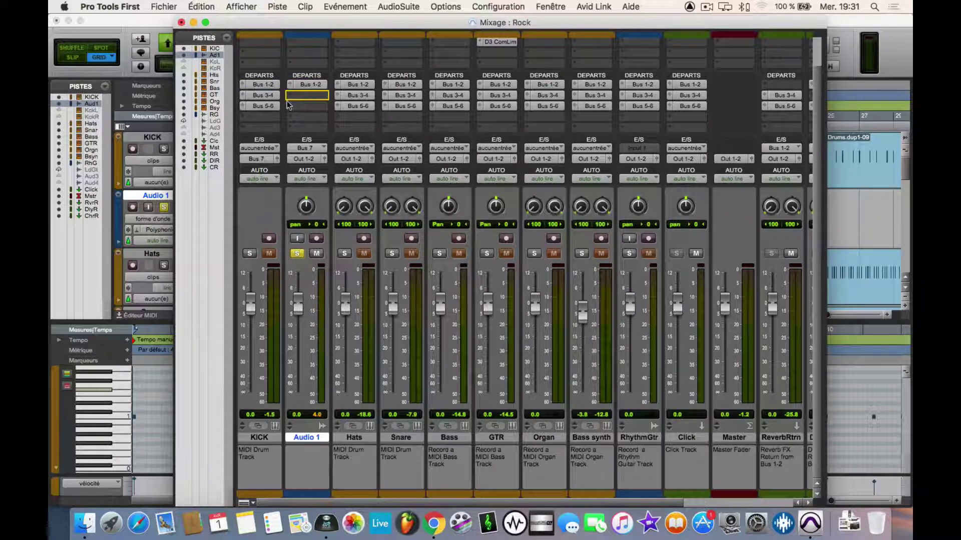
{"action": "left_click_drag", "start_coordinate": [263, 109], "coordinate": [307, 108]}
{"action": "left_click", "coordinate": [297, 253]}
- Delete the original KICK MIDI drum track and rename the Audio 1 track as KICK
{"action": "scroll", "coordinate": [255, 222], "scroll_direction": "up", "scroll_amount": 3}
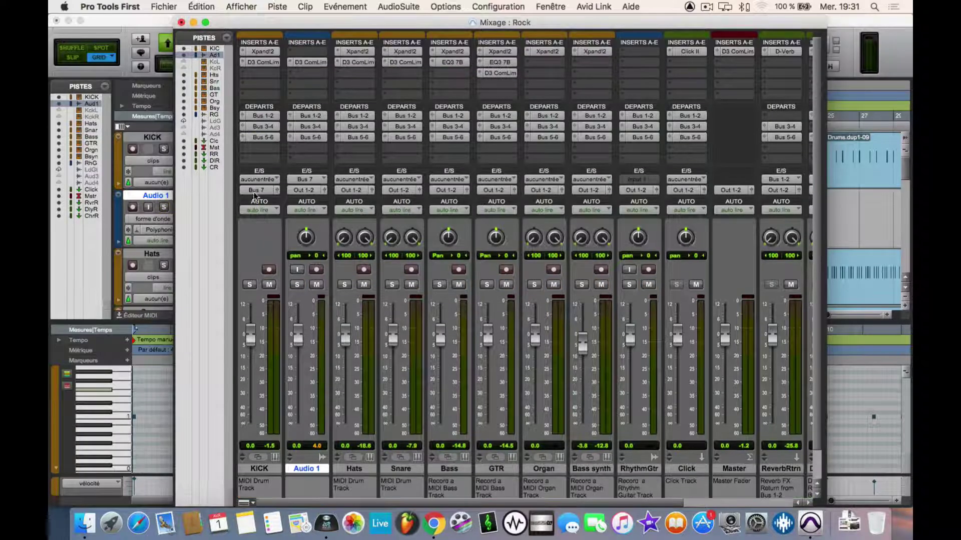
{"action": "left_click", "coordinate": [259, 470]}
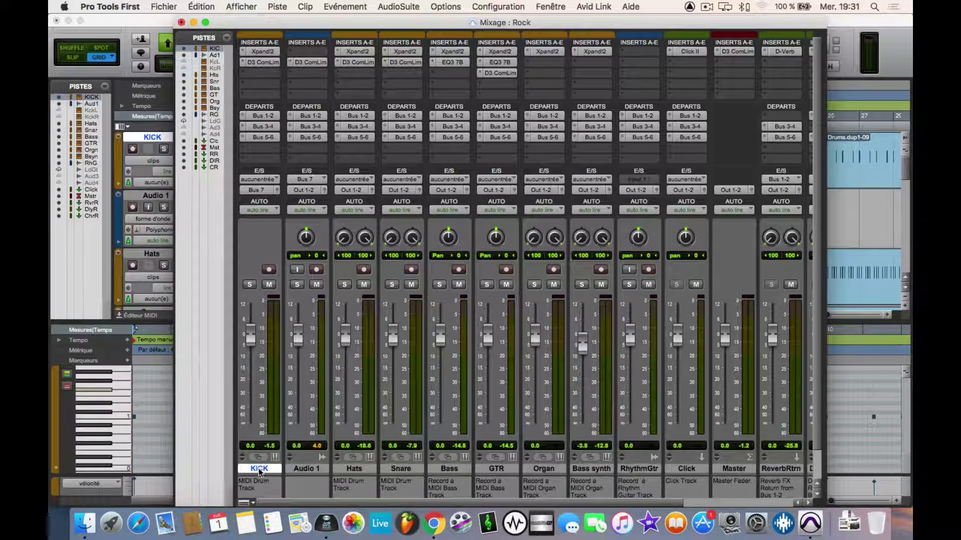
{"action": "right_click", "coordinate": [258, 469]}
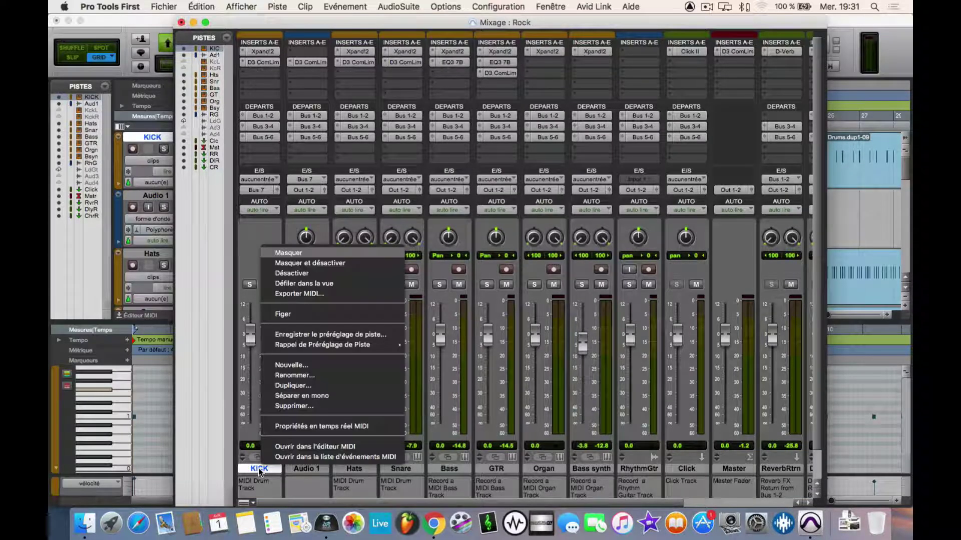
{"action": "left_click", "coordinate": [295, 406]}
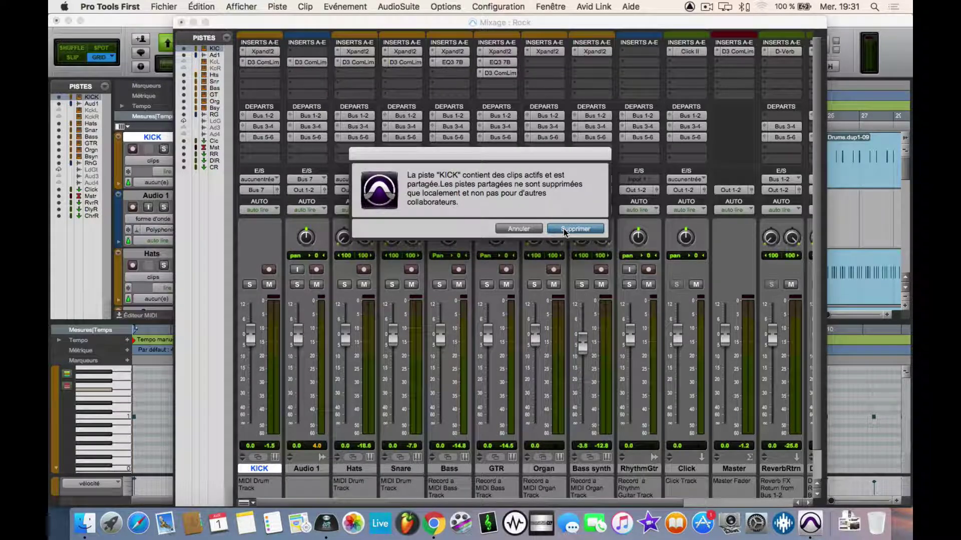
{"action": "left_click", "coordinate": [564, 229]}
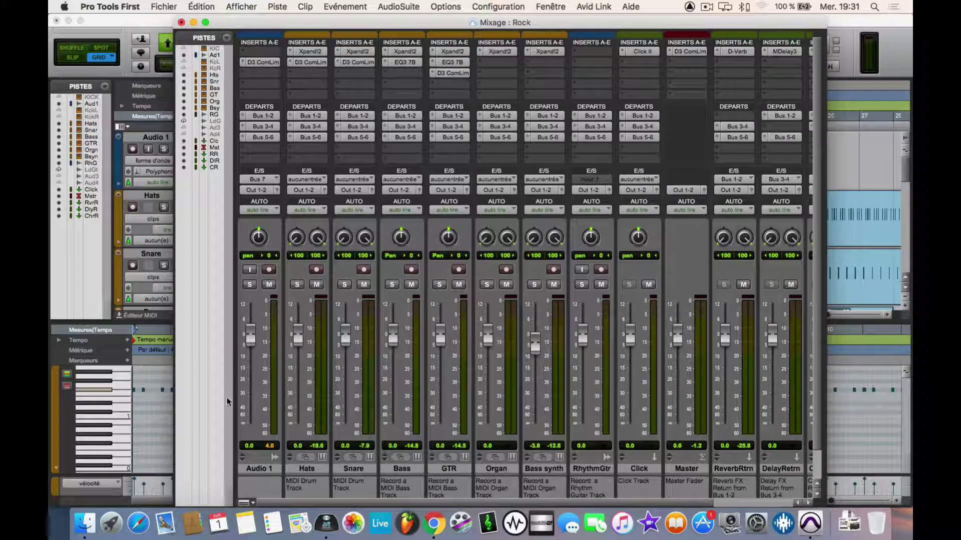
{"action": "double_click", "coordinate": [267, 468]}
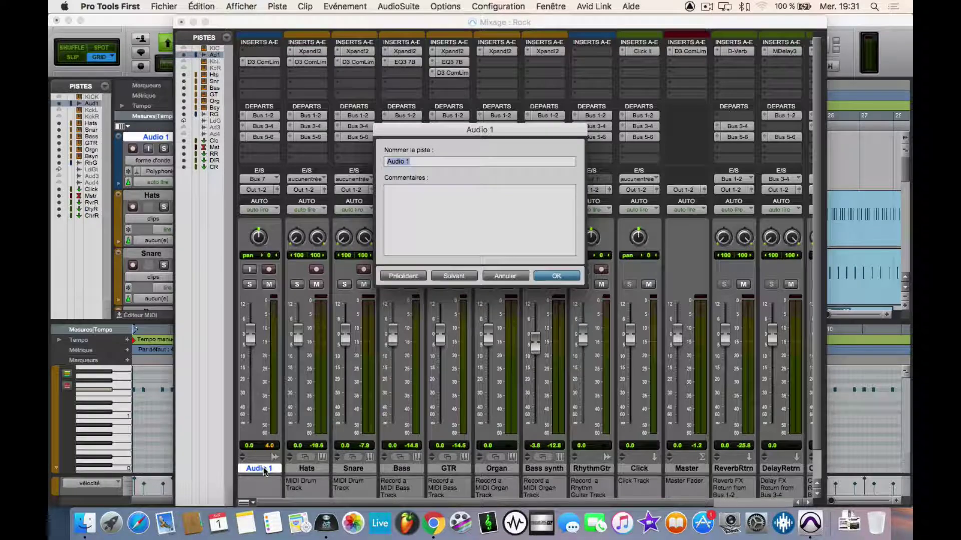
{"action": "key", "text": "Return"}
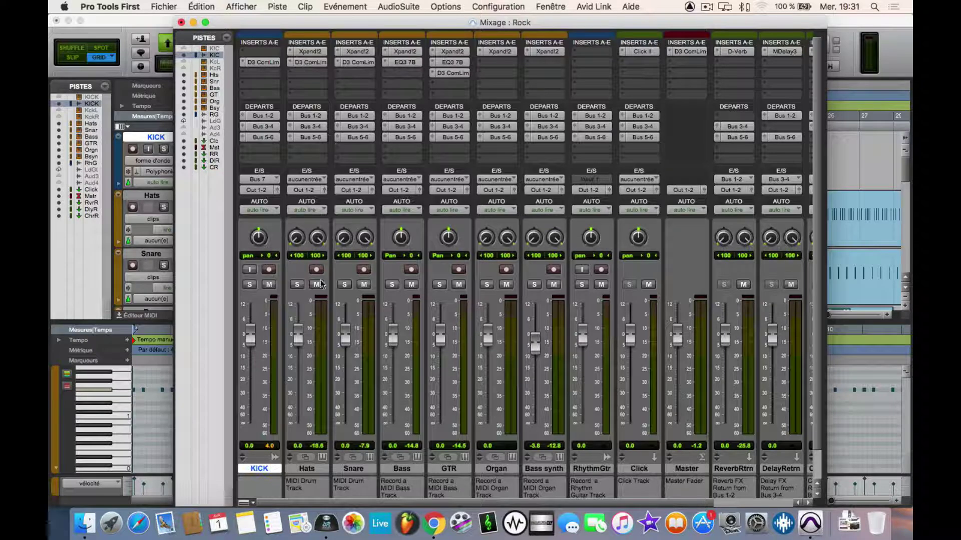
- Solo the KICK audio track during playback and set its compressor's release to 43.1 ms
{"action": "key", "text": "space"}
{"action": "left_click", "coordinate": [249, 285]}
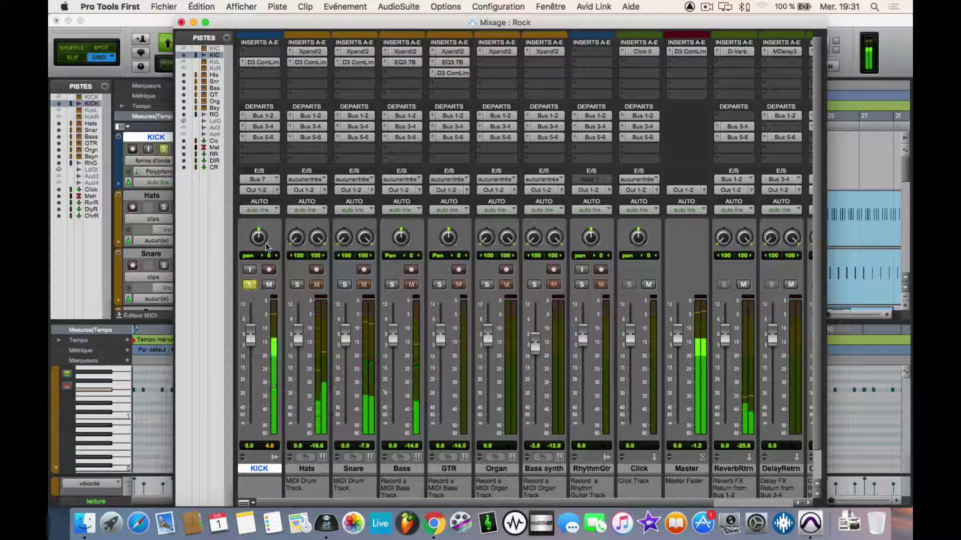
{"action": "left_click", "coordinate": [262, 65]}
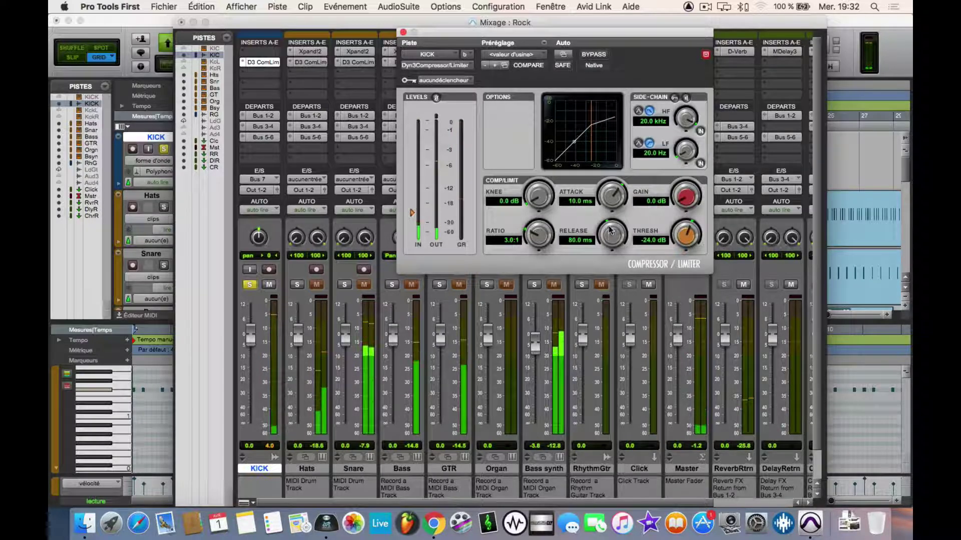
{"action": "left_click_drag", "start_coordinate": [609, 232], "coordinate": [602, 257]}
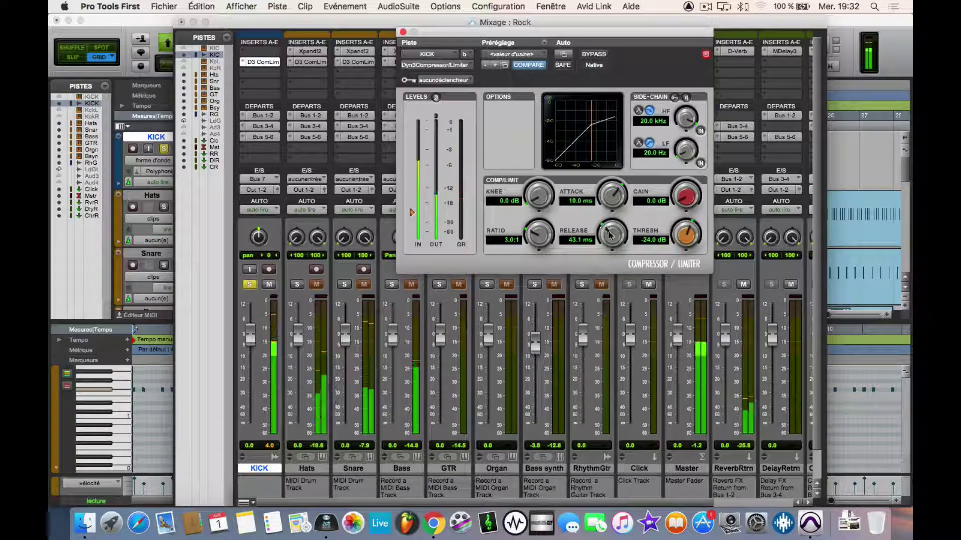
- Set the KICK compressor's release to 47.7 ms and its attack to 10.3 ms
{"action": "left_click_drag", "start_coordinate": [611, 233], "coordinate": [611, 230]}
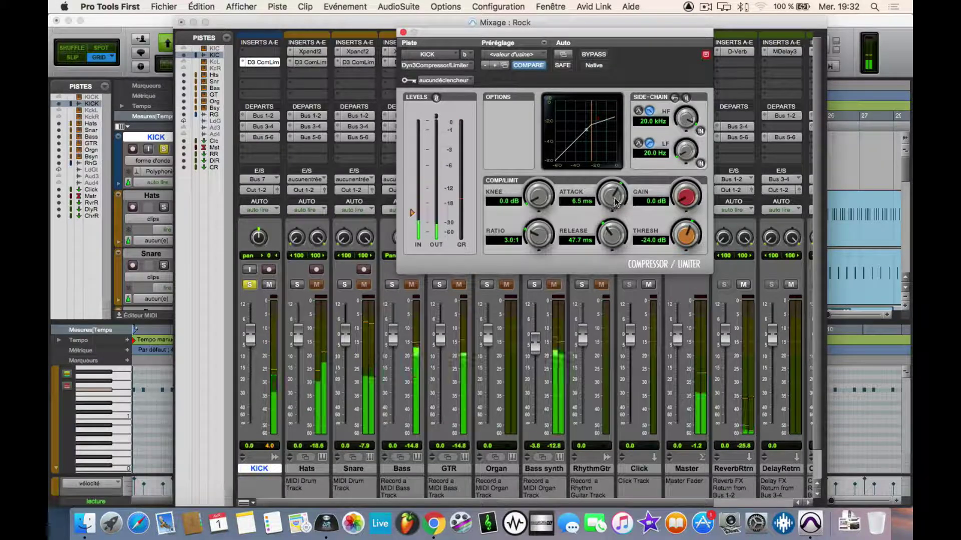
{"action": "left_click_drag", "start_coordinate": [616, 199], "coordinate": [612, 206]}
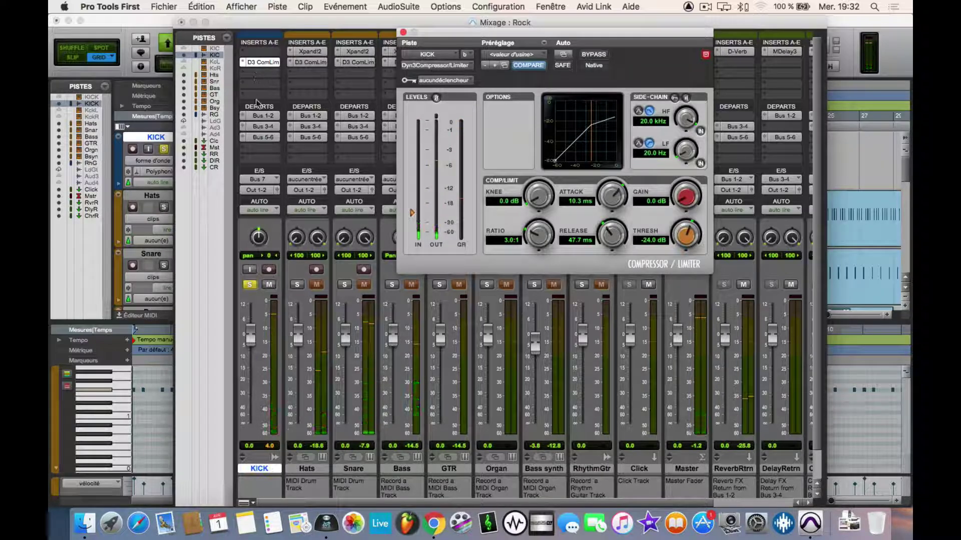
- Inspect KICK's Bus 1-2, Bus 3-4 and Bus 5-6 sends one after another and close its compressor window
{"action": "left_click", "coordinate": [264, 116]}
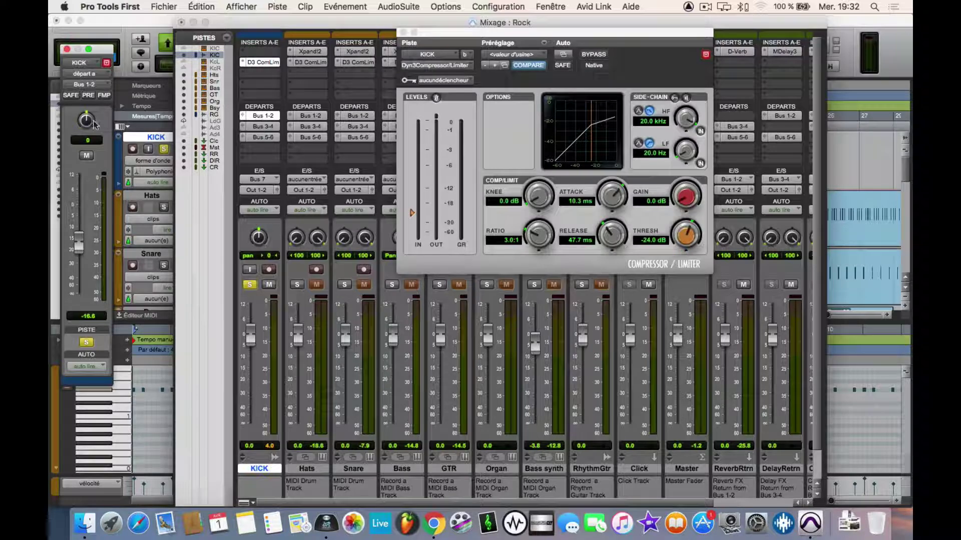
{"action": "left_click", "coordinate": [269, 127]}
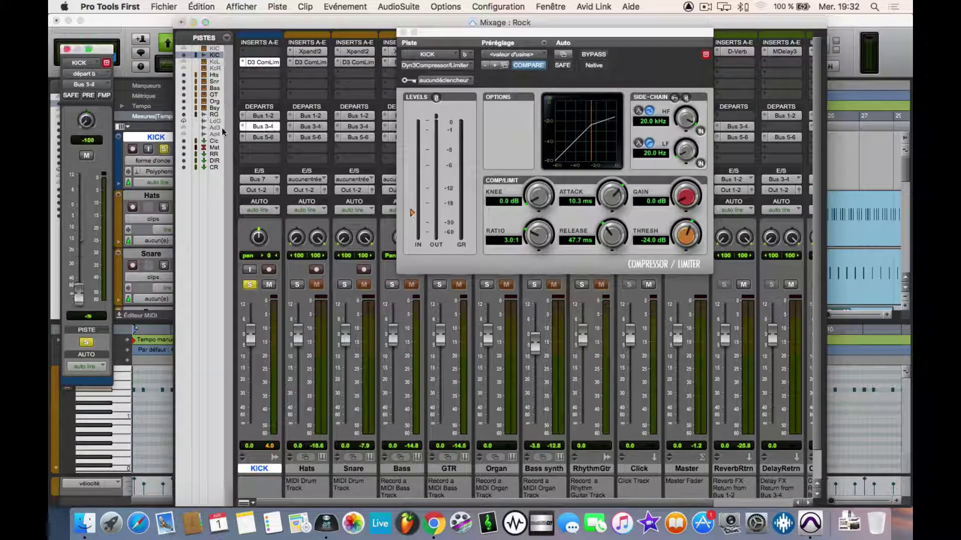
{"action": "left_click", "coordinate": [259, 137]}
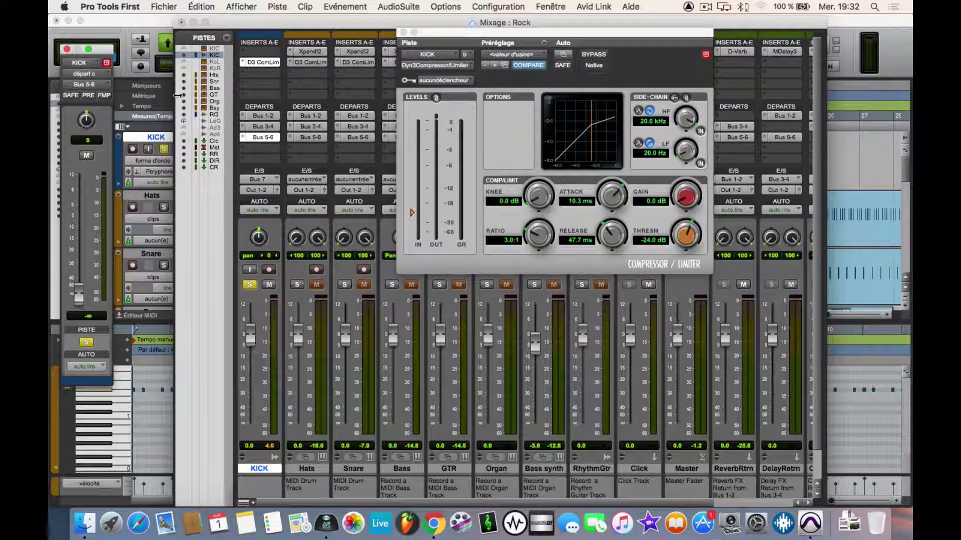
{"action": "left_click", "coordinate": [403, 32]}
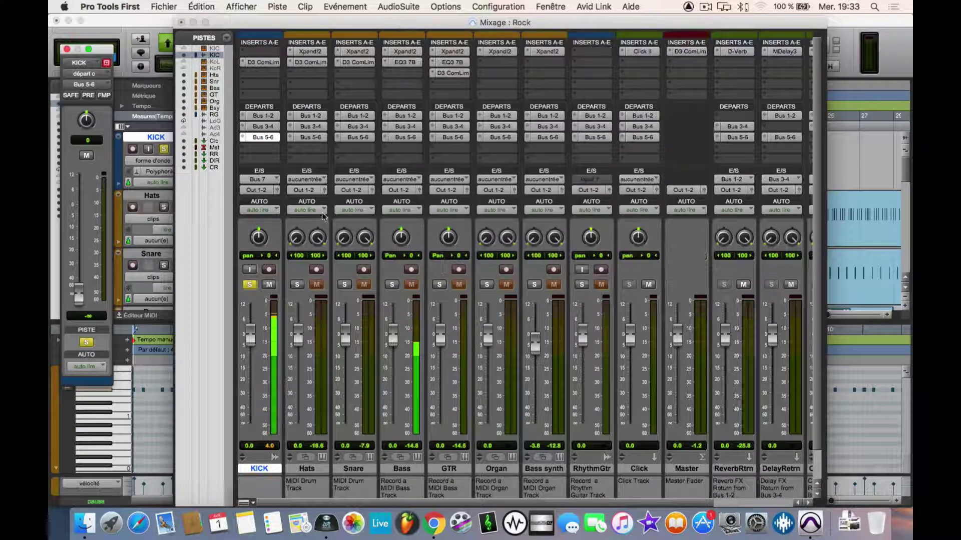
- Narrow the left/right panning to 58/61 on ReverbRtrn, 73/59 on DelayRetrn and 80/79 on ChorusRtrn
{"action": "scroll", "coordinate": [559, 266], "scroll_direction": "right", "scroll_amount": 2}
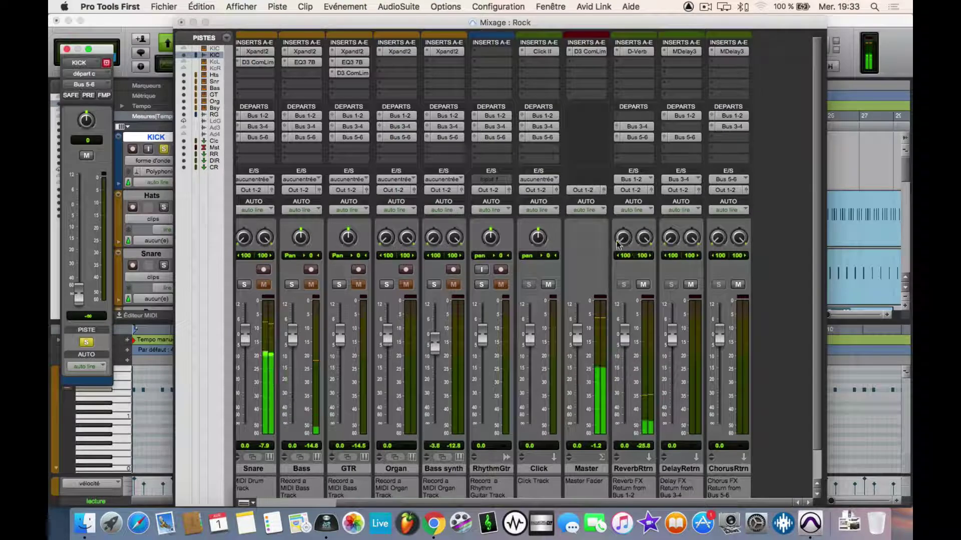
{"action": "left_click_drag", "start_coordinate": [623, 238], "coordinate": [650, 241]}
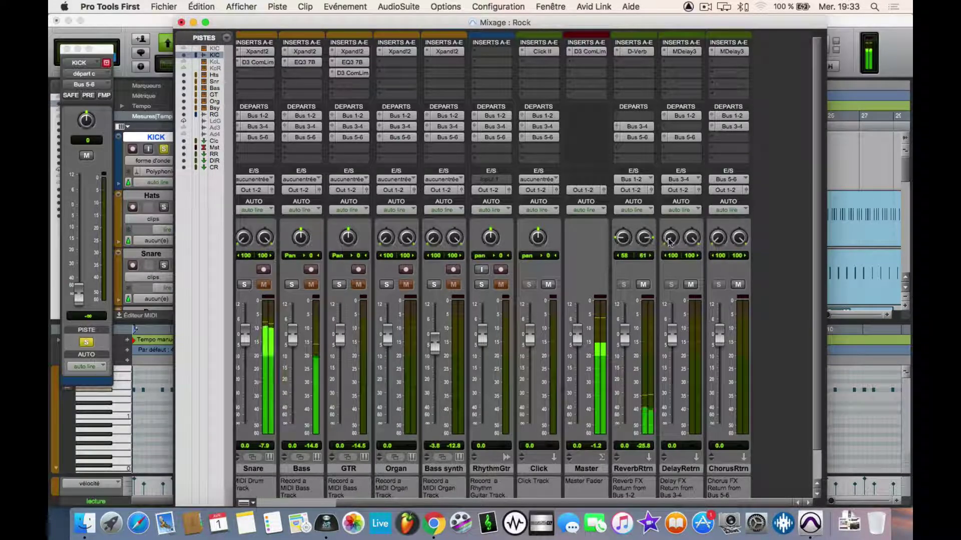
{"action": "left_click_drag", "start_coordinate": [672, 235], "coordinate": [690, 245]}
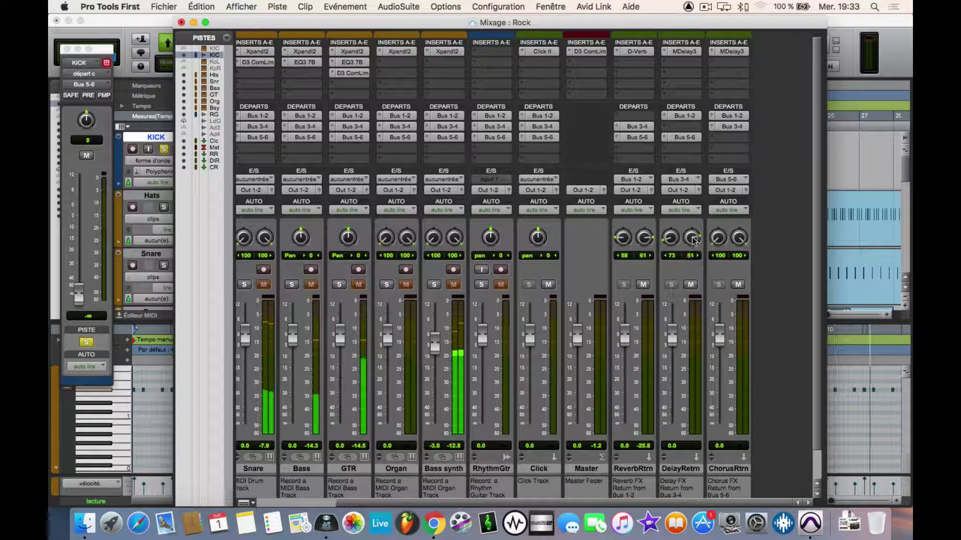
{"action": "mouse_move", "coordinate": [721, 244]}
{"action": "left_mouse_down"}
{"action": "mouse_move", "coordinate": [737, 246]}
{"action": "mouse_move", "coordinate": [718, 237]}
{"action": "left_mouse_up"}
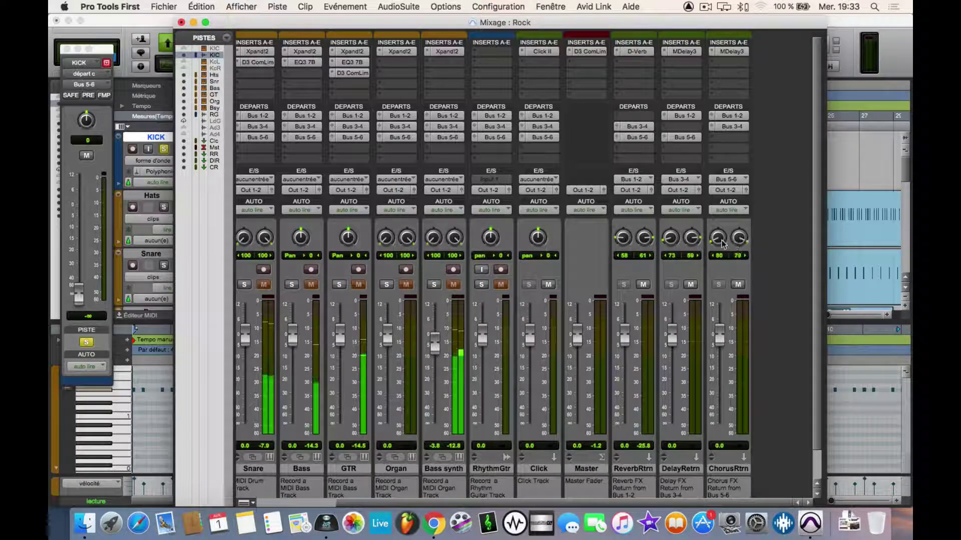
- Make the Hats track solo-safe and narrow the left/right panning to 38/26 on Hats and 52/51 on Organ
{"action": "scroll", "coordinate": [543, 265], "scroll_direction": "left", "scroll_amount": 2}
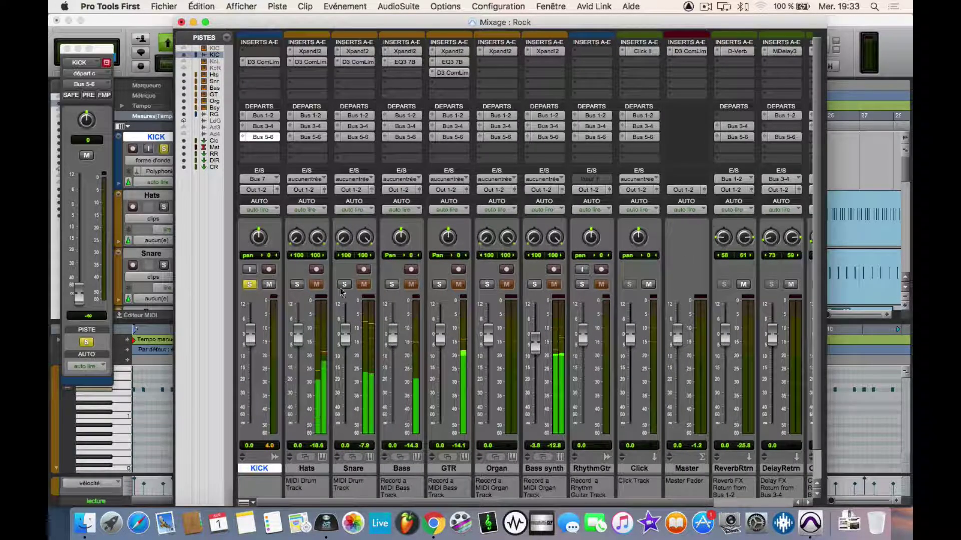
{"action": "left_click", "coordinate": [298, 285], "text": "super"}
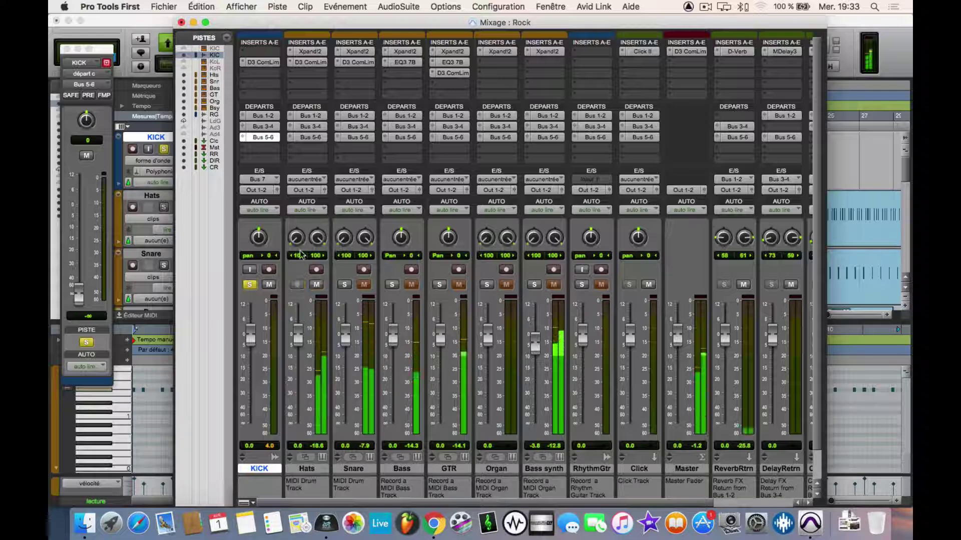
{"action": "left_click_drag", "start_coordinate": [297, 239], "coordinate": [309, 220]}
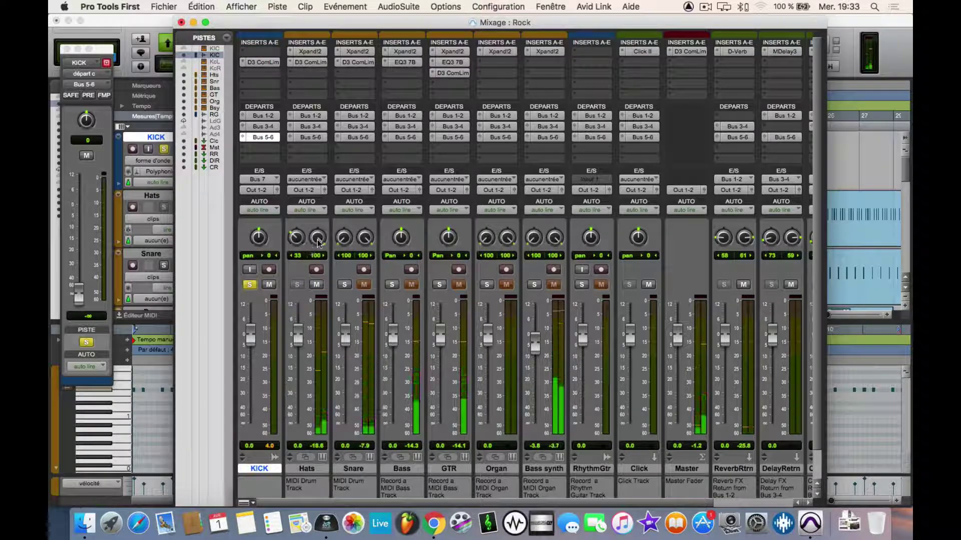
{"action": "left_click_drag", "start_coordinate": [317, 238], "coordinate": [317, 254]}
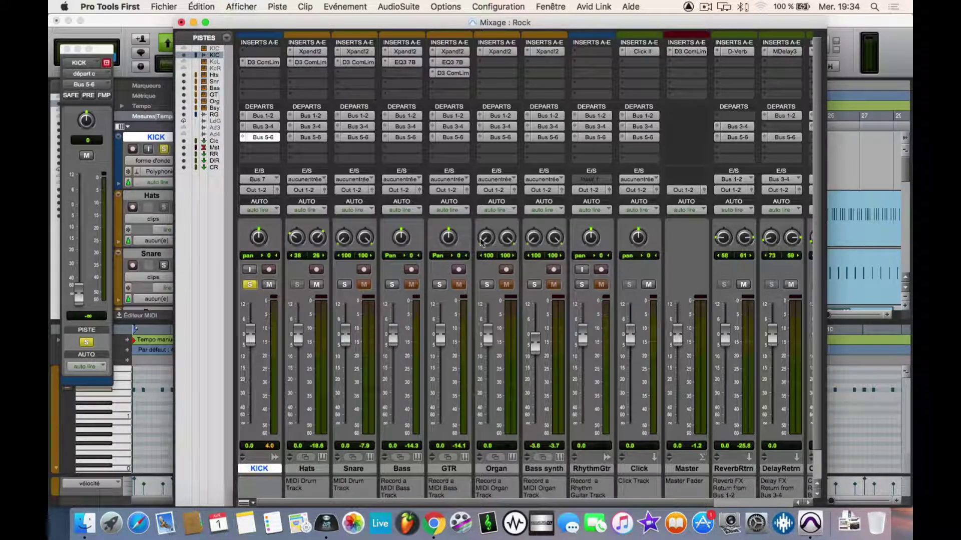
{"action": "left_click_drag", "start_coordinate": [497, 250], "coordinate": [490, 239]}
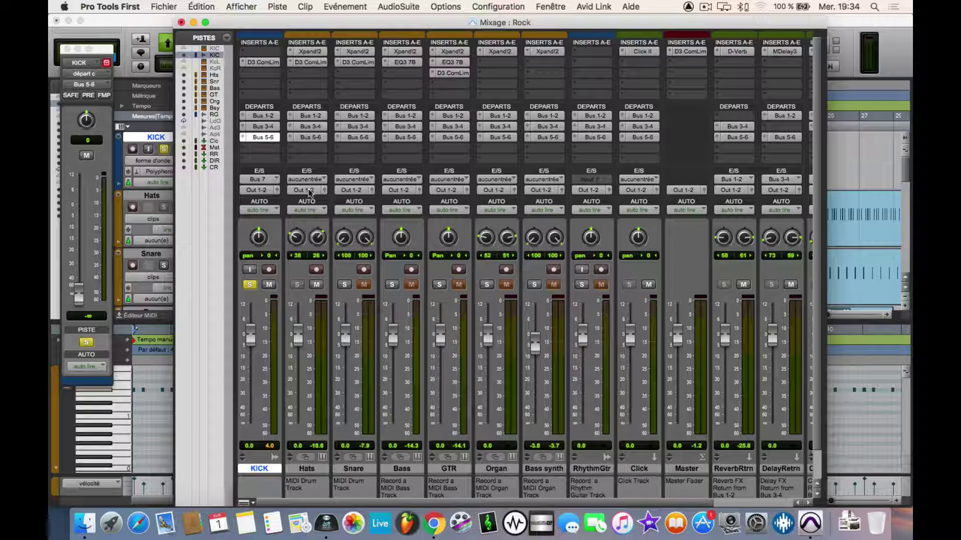
- Play the session and recheck the levels of KICK's three bus sends in their fader windows
{"action": "key", "text": "space"}
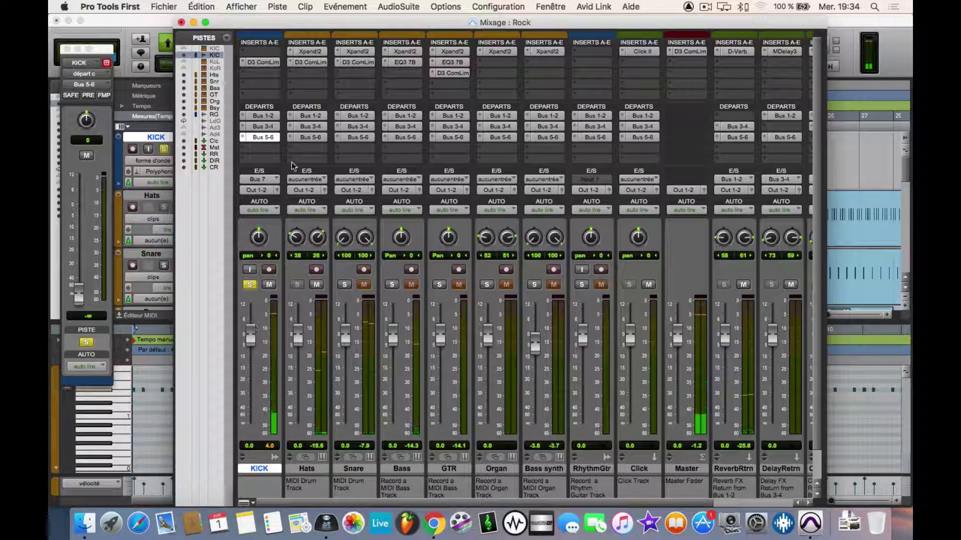
{"action": "left_click", "coordinate": [268, 126]}
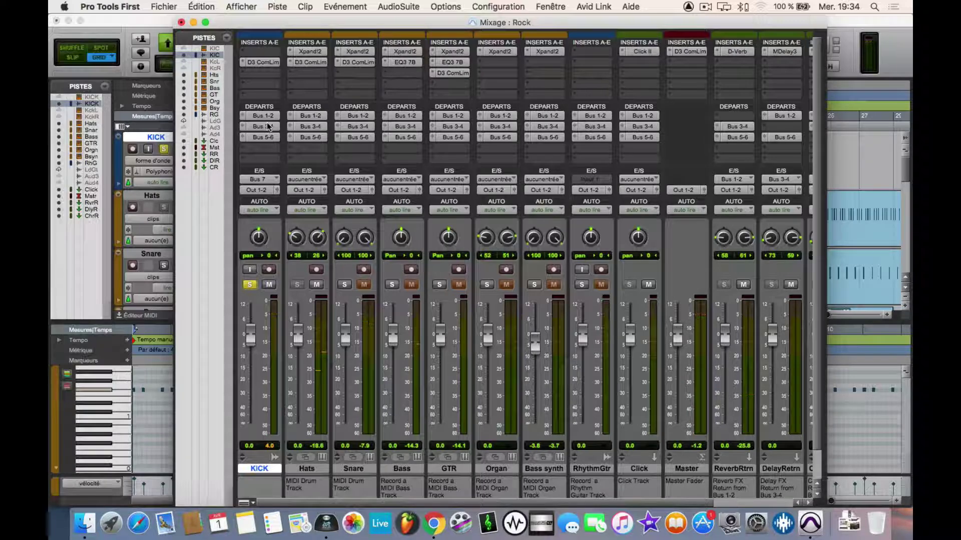
{"action": "left_click", "coordinate": [269, 127]}
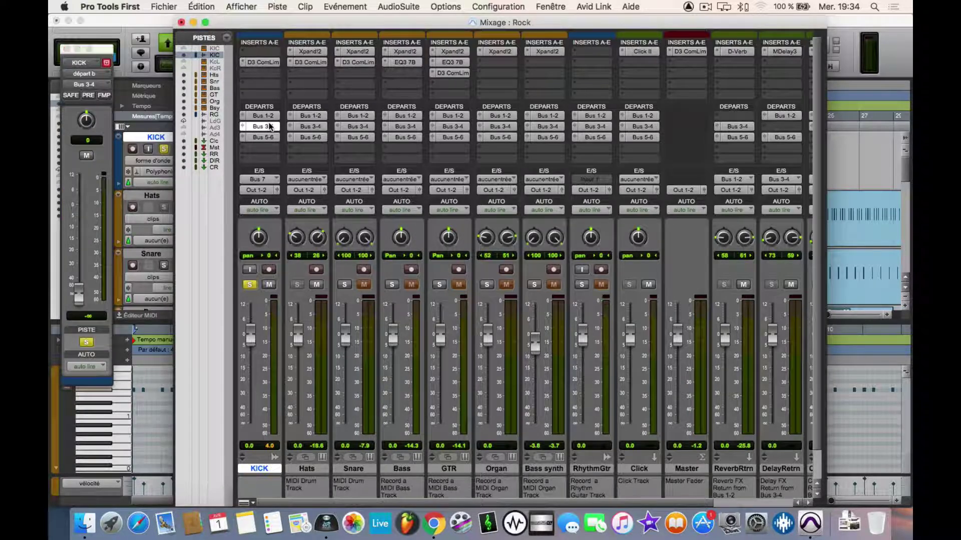
{"action": "left_click", "coordinate": [269, 126]}
{"action": "left_click", "coordinate": [269, 126]}
{"action": "left_click", "coordinate": [269, 116]}
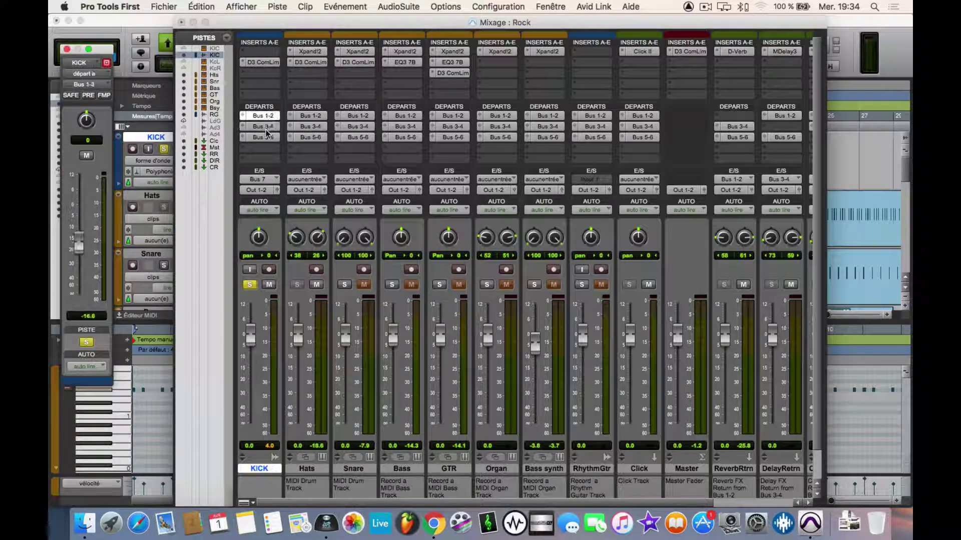
{"action": "left_click", "coordinate": [265, 127]}
{"action": "left_click", "coordinate": [264, 136]}
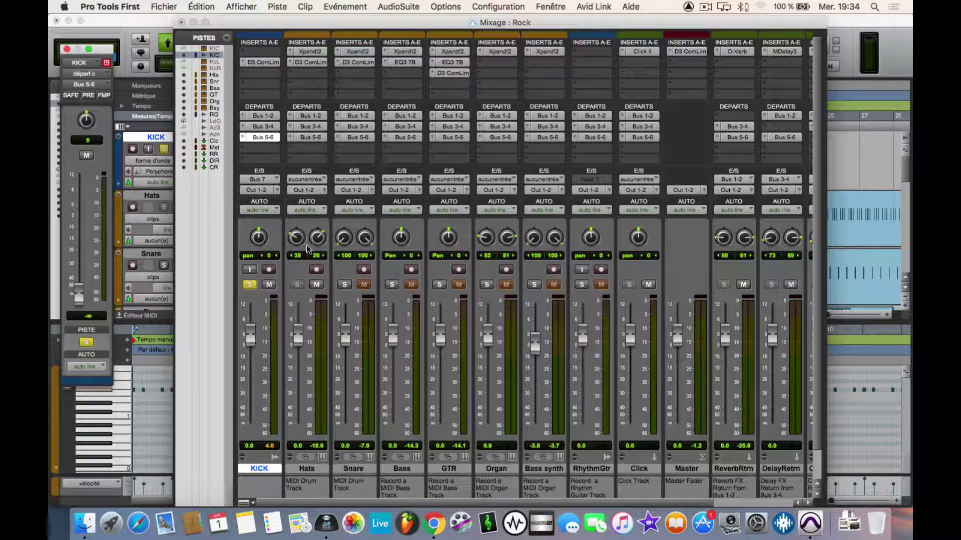
- Solo Hats instead of KICK during playback and open the Hats compressor
{"action": "left_click", "coordinate": [298, 285]}
{"action": "key", "text": "space"}
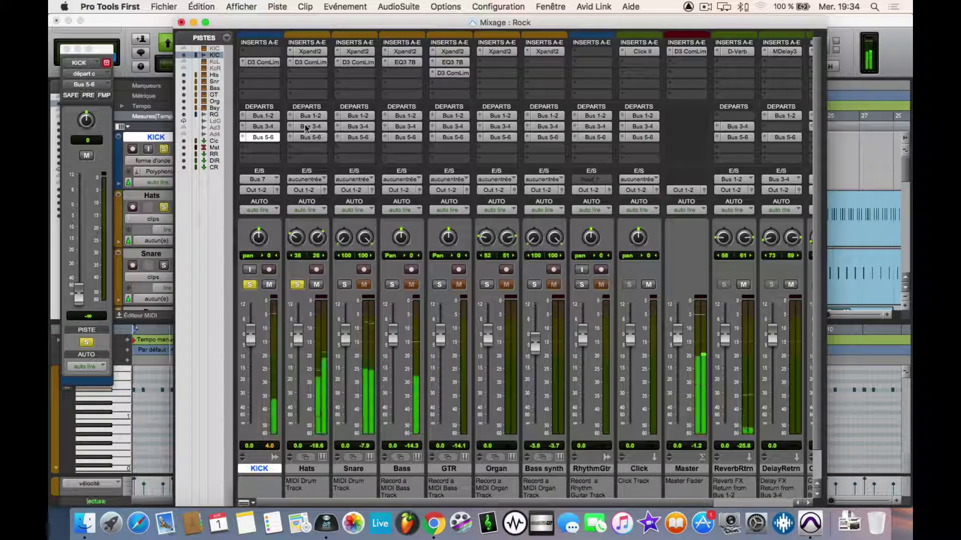
{"action": "left_click", "coordinate": [308, 62]}
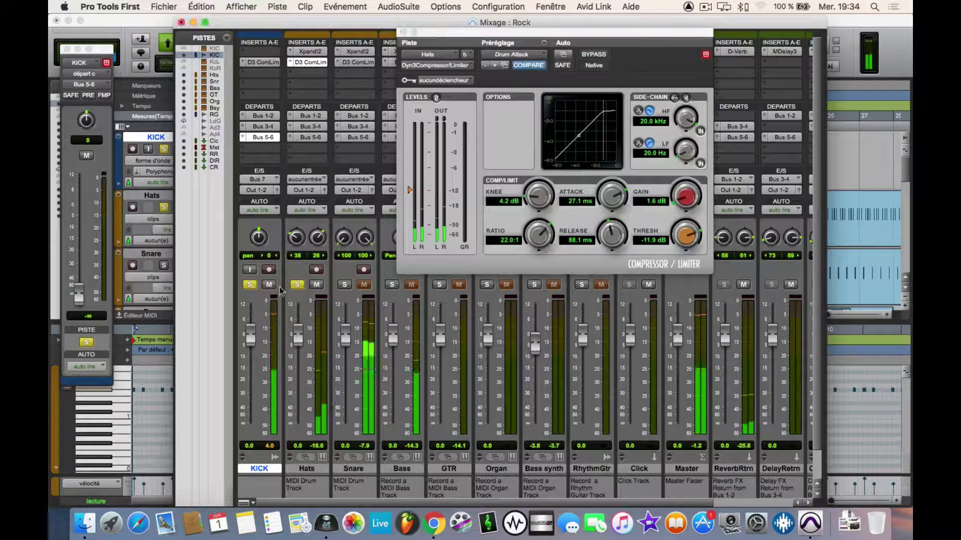
{"action": "left_click", "coordinate": [250, 285]}
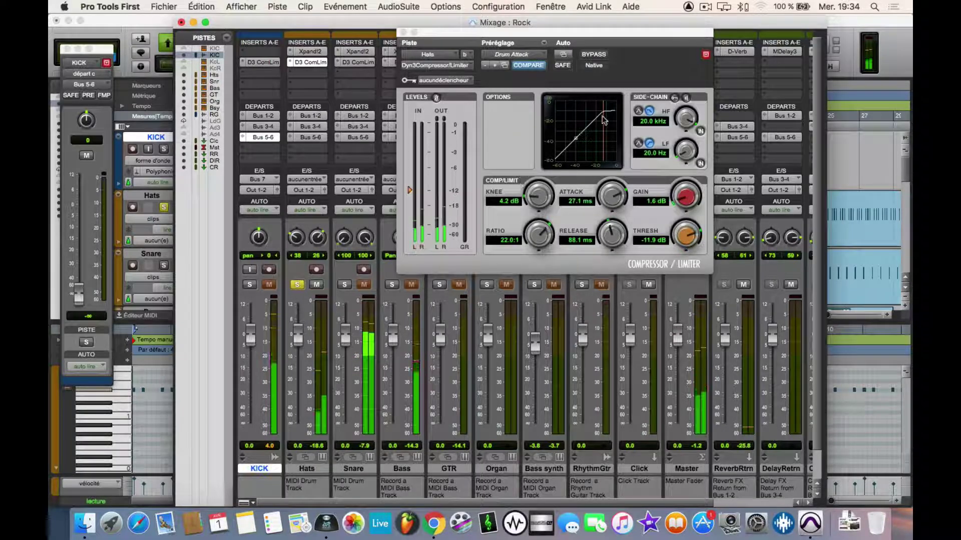
- Set the Hats compressor to a 2.1:1 ratio, -40.1 dB threshold, 19.0 ms attack and 29.7 ms release
{"action": "left_click_drag", "start_coordinate": [686, 219], "coordinate": [673, 250]}
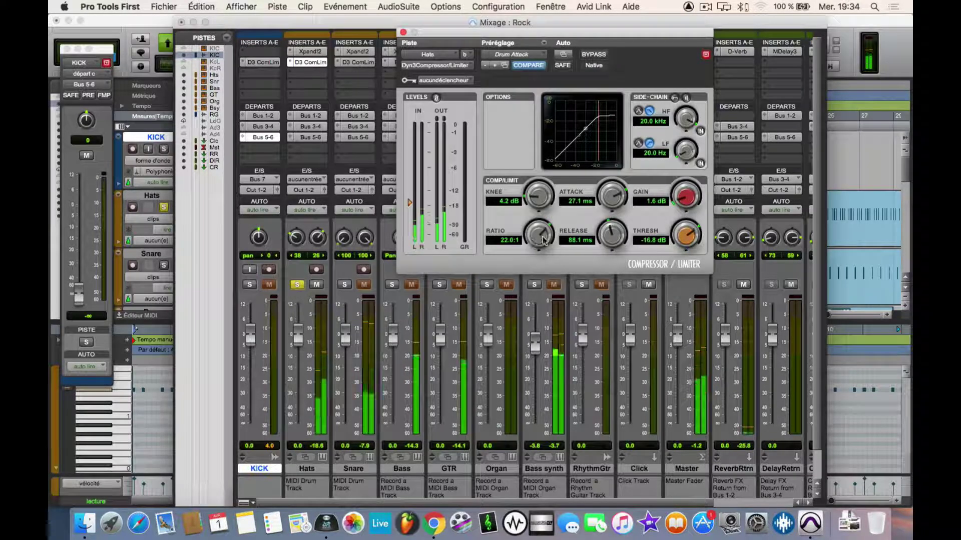
{"action": "left_click_drag", "start_coordinate": [529, 269], "coordinate": [516, 300]}
{"action": "left_click_drag", "start_coordinate": [685, 245], "coordinate": [656, 274]}
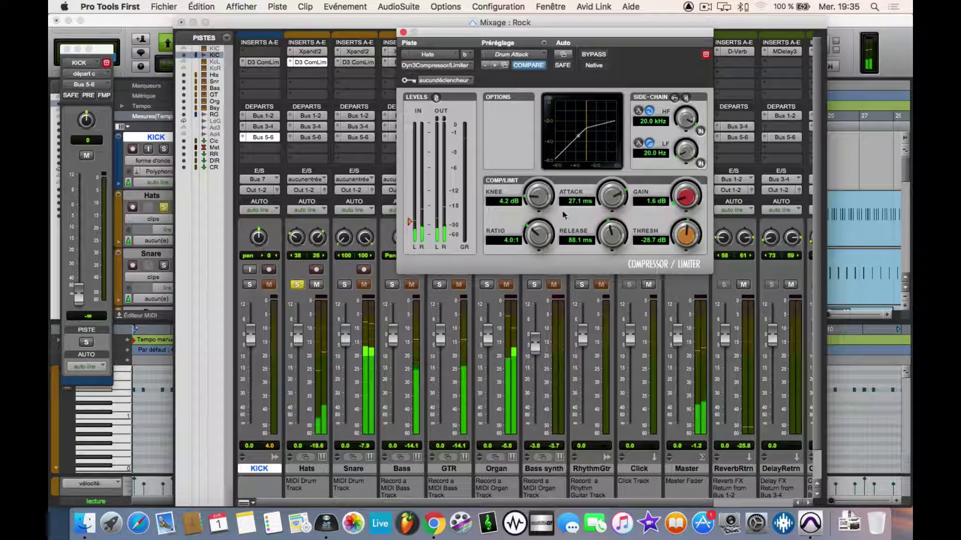
{"action": "left_click_drag", "start_coordinate": [542, 245], "coordinate": [523, 260]}
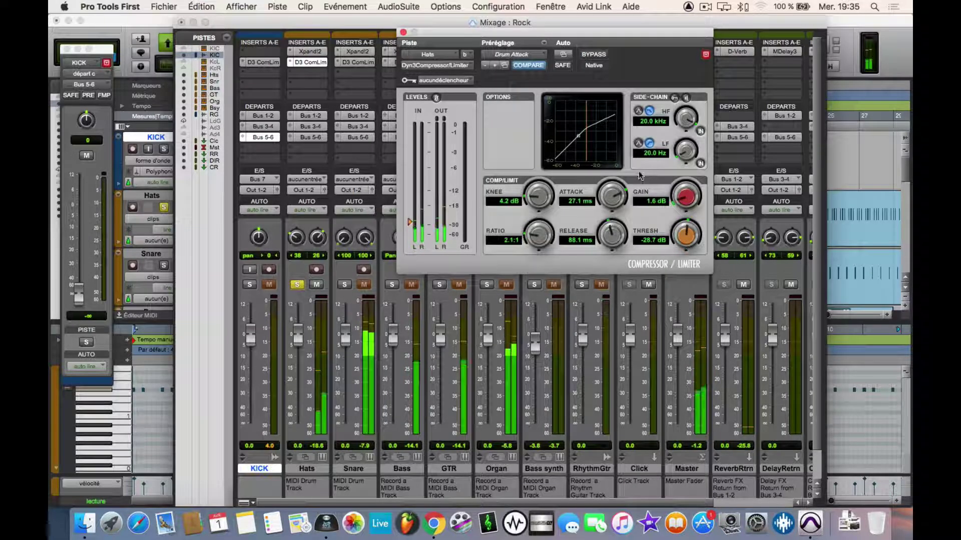
{"action": "left_click_drag", "start_coordinate": [612, 194], "coordinate": [562, 298]}
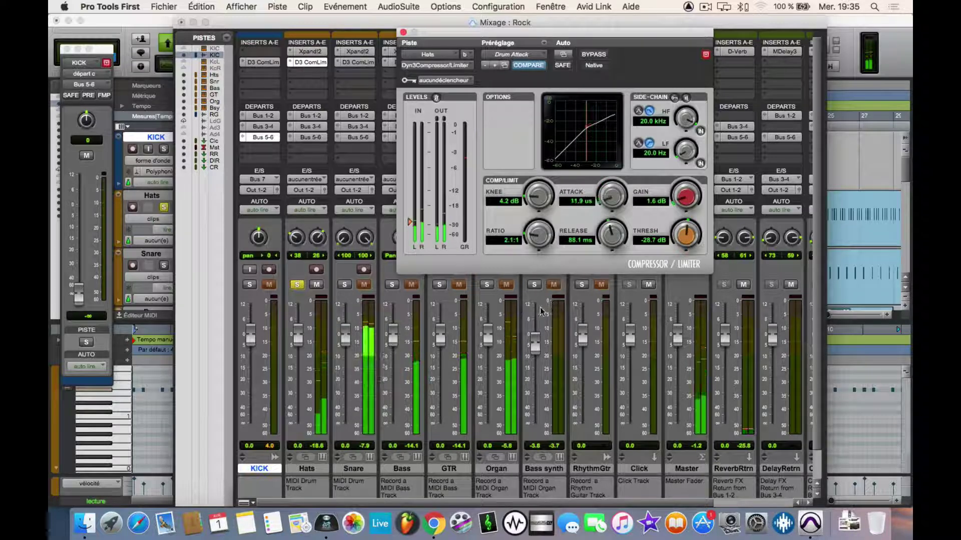
{"action": "left_click_drag", "start_coordinate": [541, 311], "coordinate": [560, 238]}
{"action": "left_click_drag", "start_coordinate": [680, 238], "coordinate": [598, 259]}
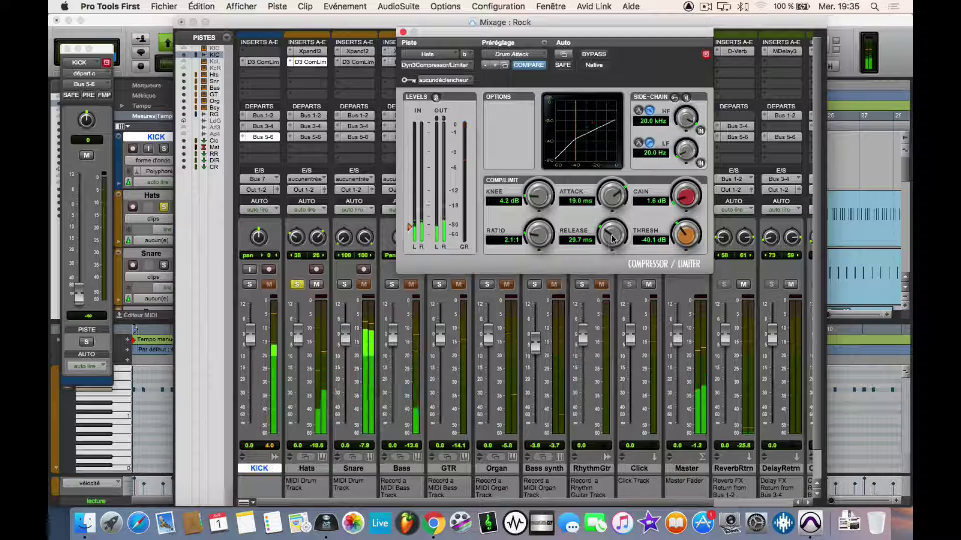
- Fine-tune the Hats compressor's timing to an attack of 25.3 ms and a release of 19.6 ms
{"action": "left_click_drag", "start_coordinate": [613, 239], "coordinate": [611, 242]}
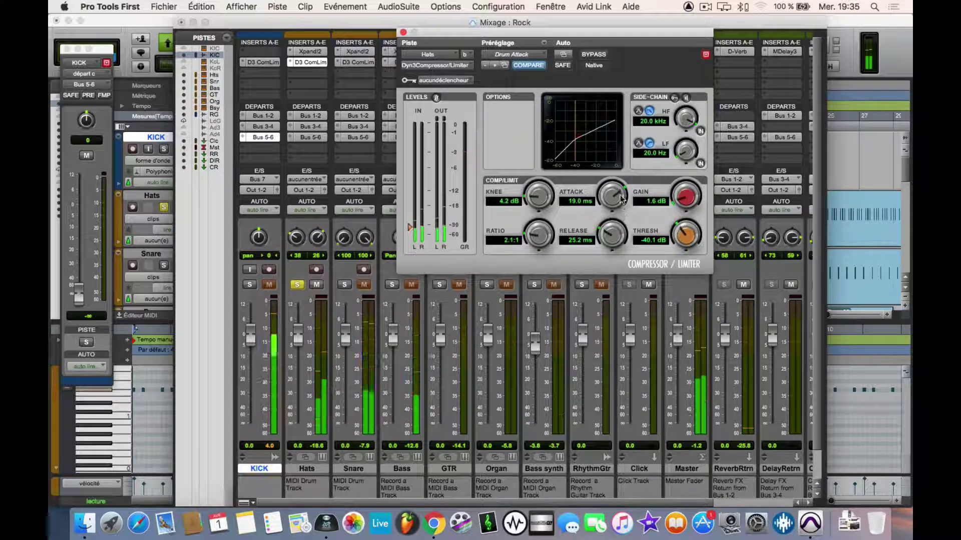
{"action": "left_click_drag", "start_coordinate": [621, 198], "coordinate": [621, 192]}
{"action": "left_click_drag", "start_coordinate": [623, 228], "coordinate": [626, 211]}
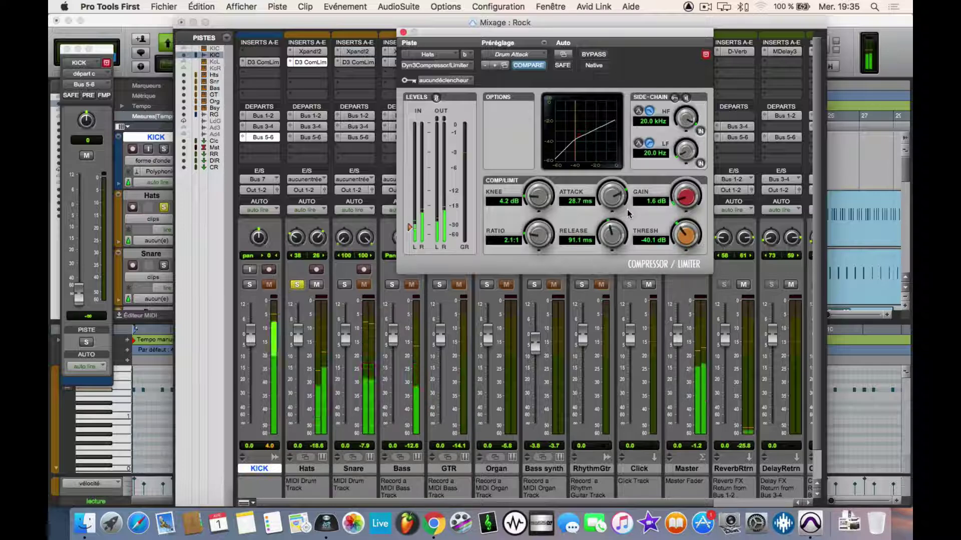
{"action": "left_click_drag", "start_coordinate": [627, 209], "coordinate": [610, 233]}
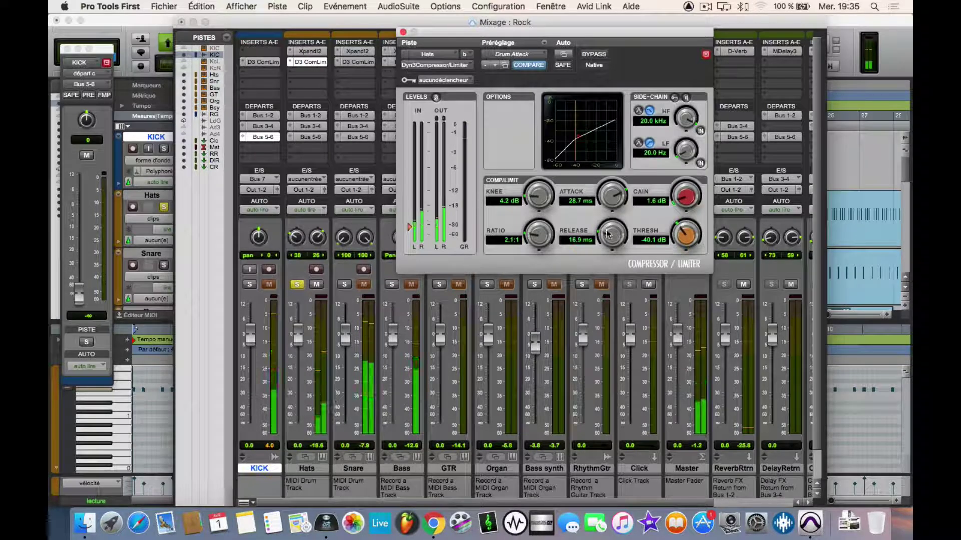
{"action": "left_click_drag", "start_coordinate": [615, 203], "coordinate": [617, 201]}
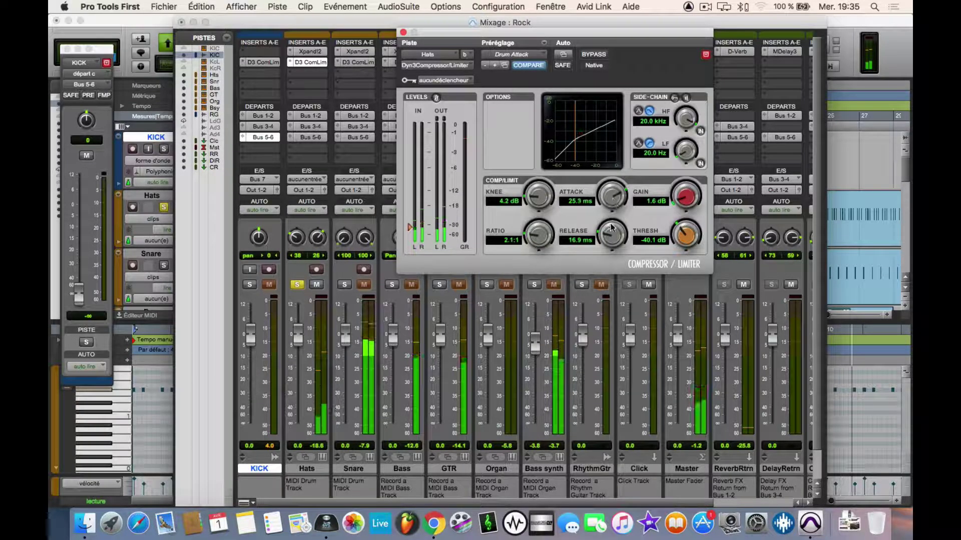
{"action": "left_click_drag", "start_coordinate": [611, 236], "coordinate": [619, 231]}
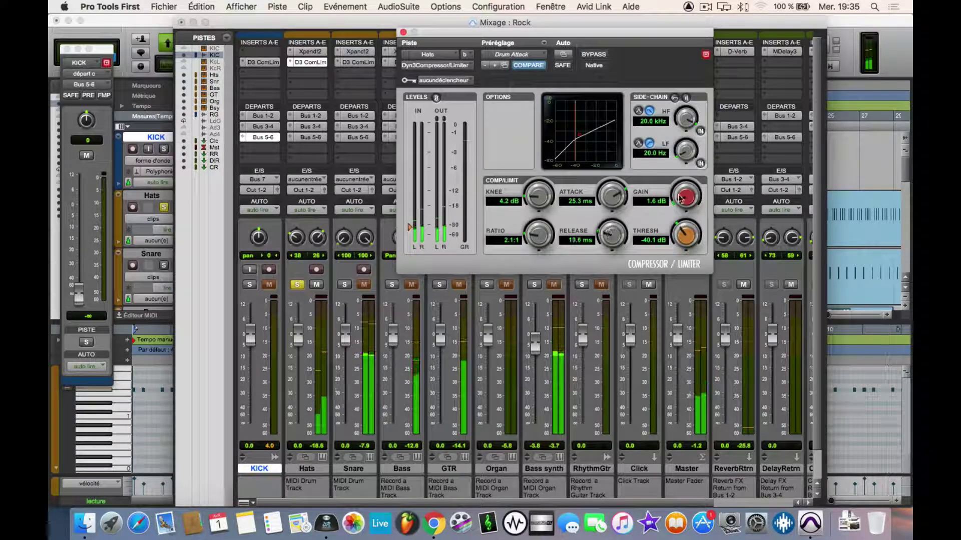
- Raise the Hats compressor's gain to 2.8 dB and lower its threshold to -42.5 dB
{"action": "left_click_drag", "start_coordinate": [681, 199], "coordinate": [679, 200]}
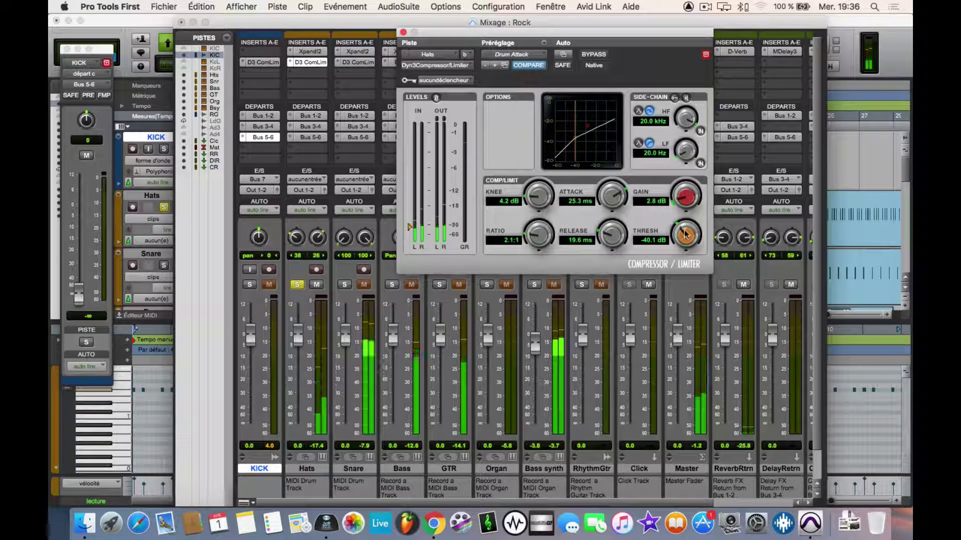
{"action": "left_click_drag", "start_coordinate": [685, 238], "coordinate": [680, 244]}
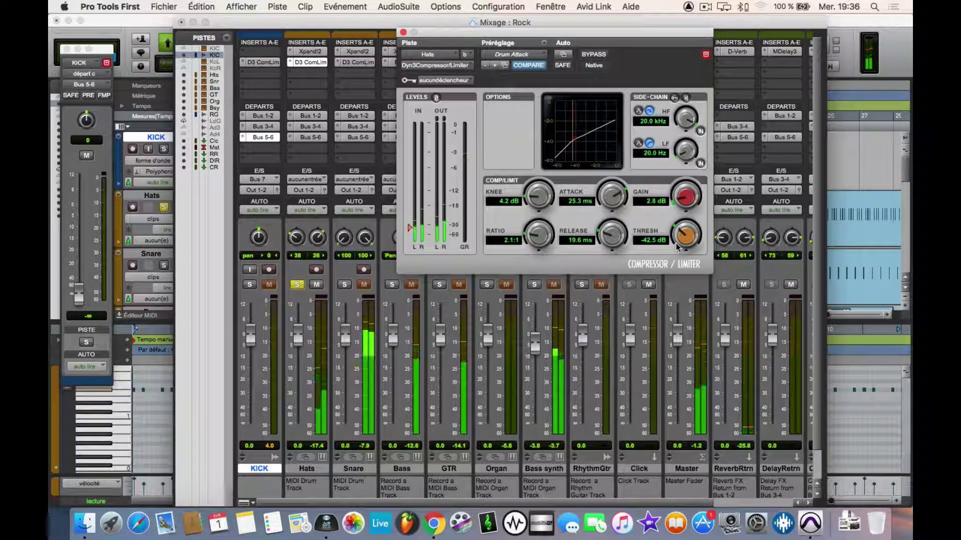
- Set the Hats compressor's threshold to -42.6 dB and its knee to 6.1 dB, and close the compressor
{"action": "left_click_drag", "start_coordinate": [676, 243], "coordinate": [676, 245]}
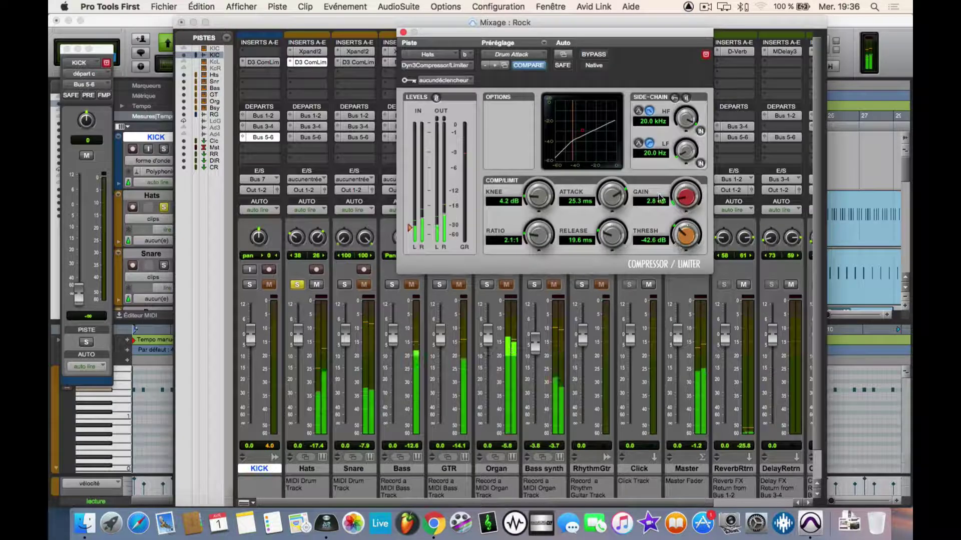
{"action": "left_click_drag", "start_coordinate": [539, 201], "coordinate": [538, 201]}
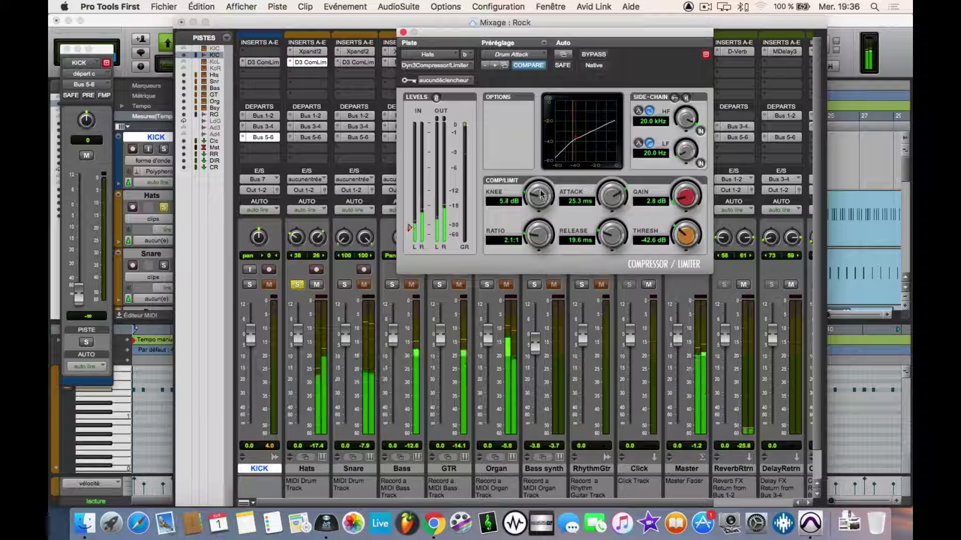
{"action": "left_click_drag", "start_coordinate": [540, 194], "coordinate": [579, 149]}
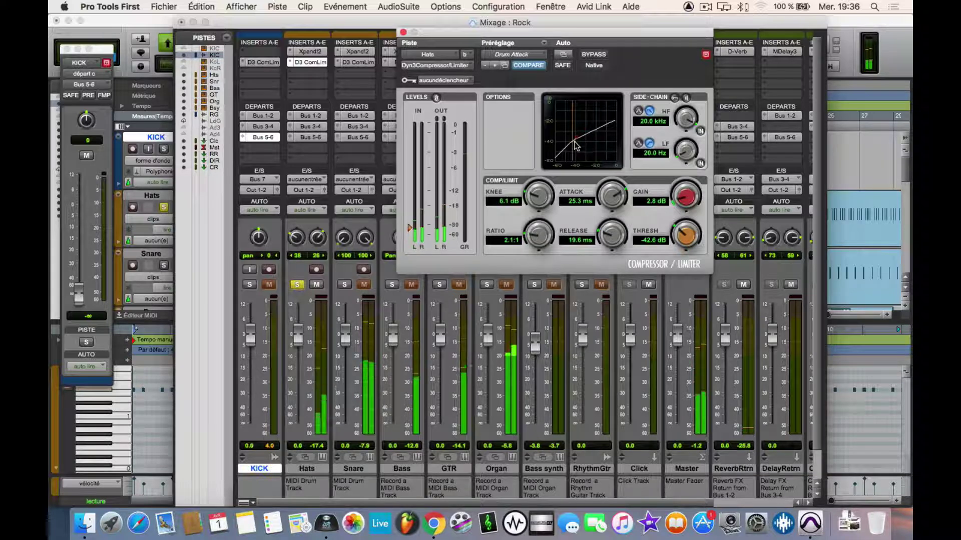
{"action": "left_click", "coordinate": [404, 32]}
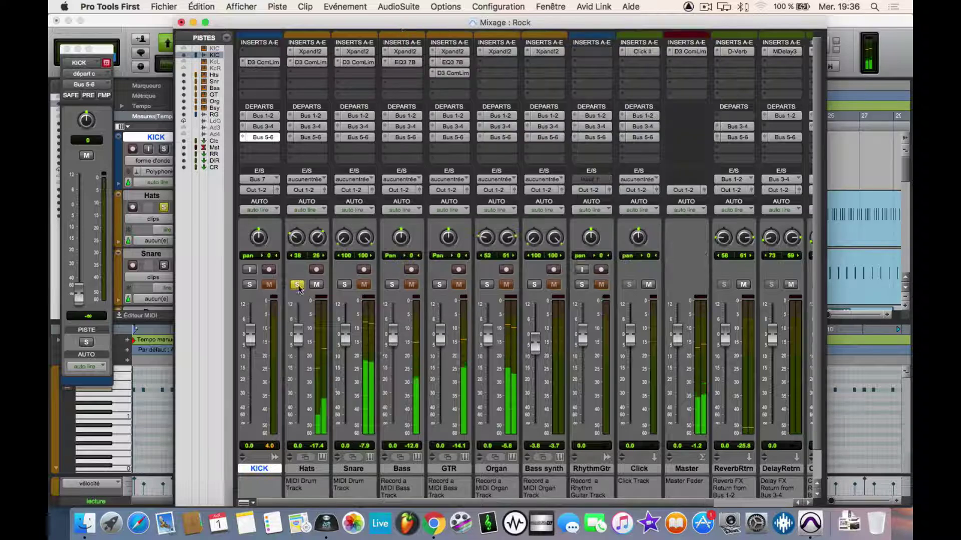
- Insert a stereo EQ3 7-Band on Hats and enable its high-pass filter at 86.8 Hz with a 24 dB/oct slope
{"action": "left_click", "coordinate": [306, 73]}
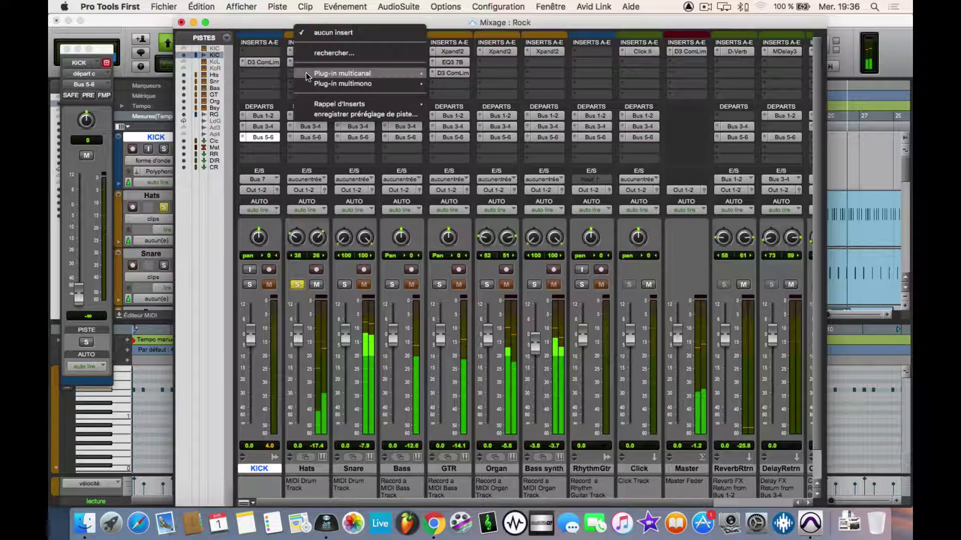
{"action": "mouse_move", "coordinate": [380, 73]}
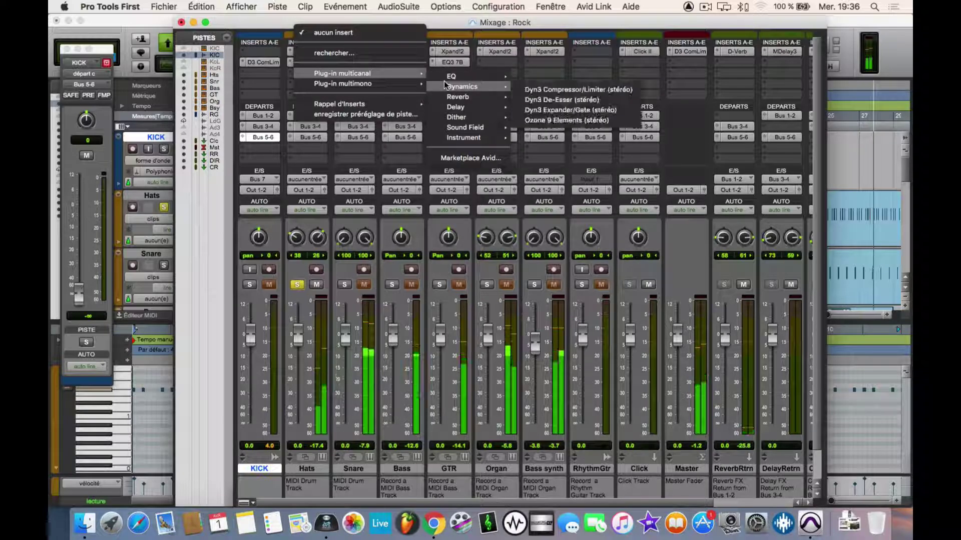
{"action": "mouse_move", "coordinate": [451, 77]}
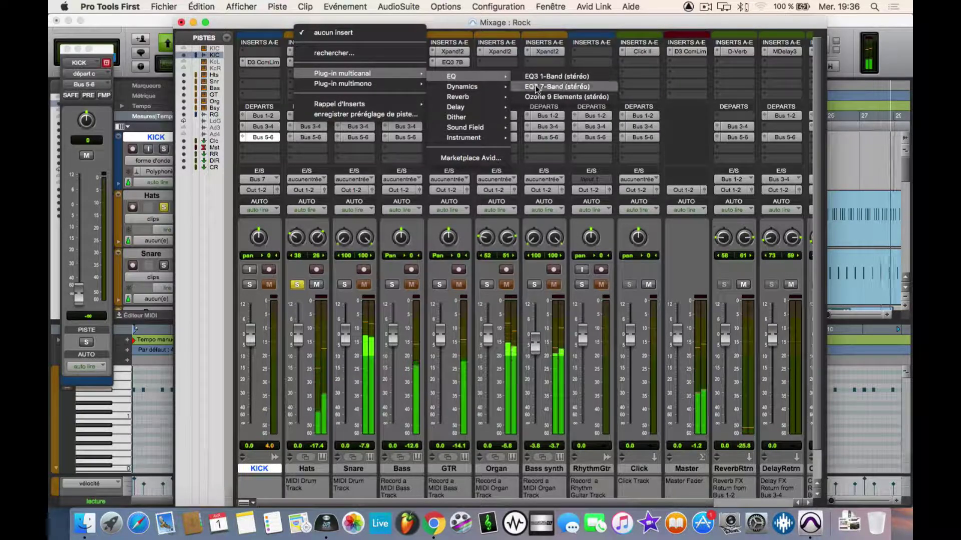
{"action": "left_click", "coordinate": [536, 87]}
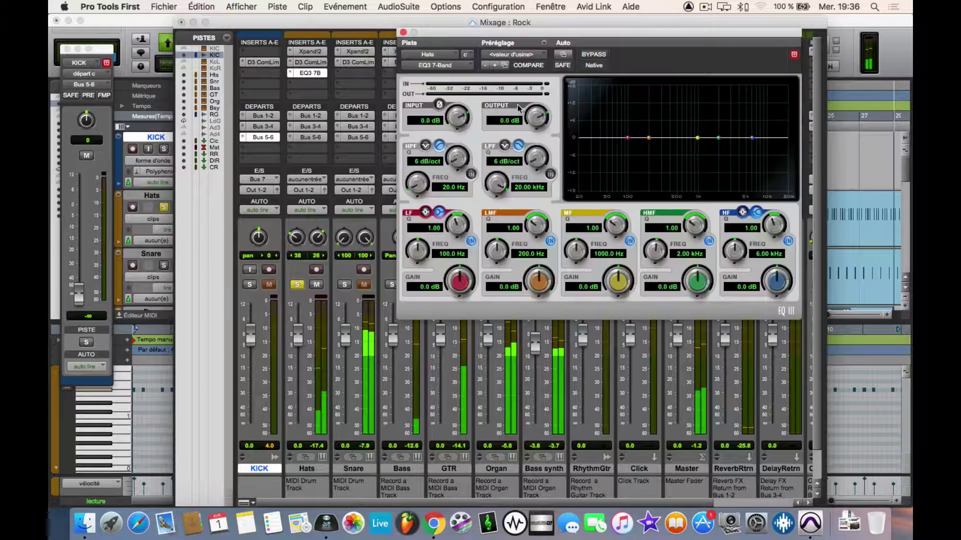
{"action": "left_click", "coordinate": [471, 174]}
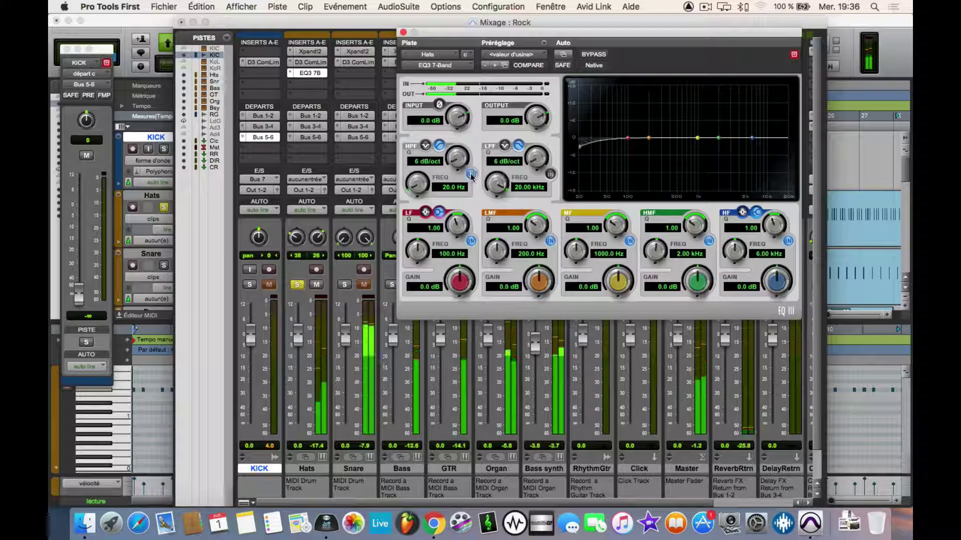
{"action": "left_click_drag", "start_coordinate": [455, 163], "coordinate": [506, 27]}
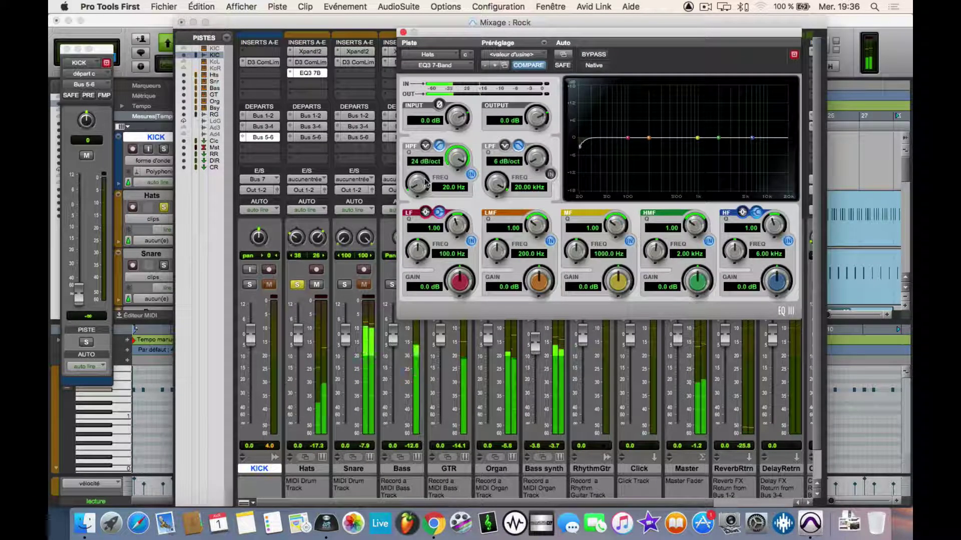
{"action": "left_click_drag", "start_coordinate": [418, 185], "coordinate": [433, 156]}
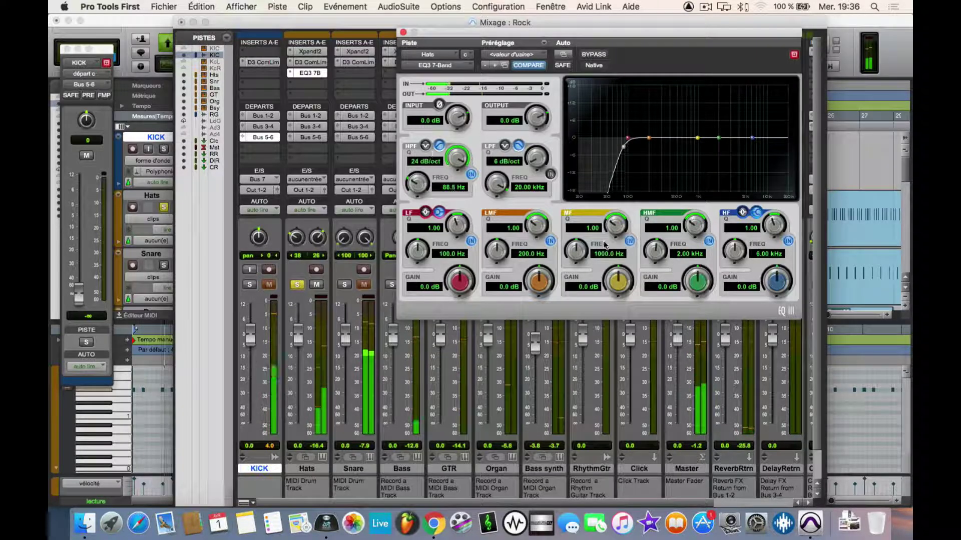
- Cut narrow notches with Q 10 in the Hats EQ: MF at 1000 Hz by -6.1 dB and HMF at 1.63 kHz by -7.0 dB
{"action": "left_click_drag", "start_coordinate": [616, 229], "coordinate": [617, 190]}
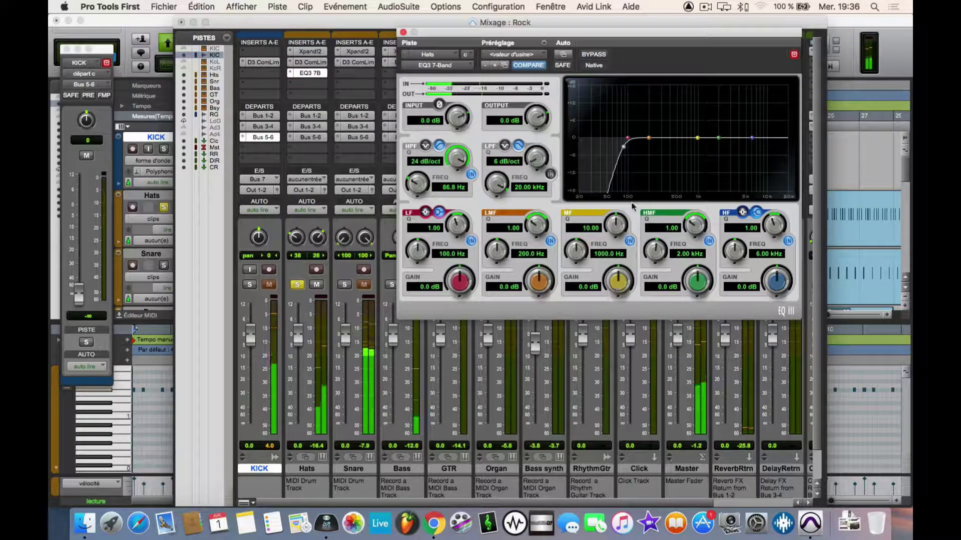
{"action": "left_click_drag", "start_coordinate": [618, 281], "coordinate": [640, 168]}
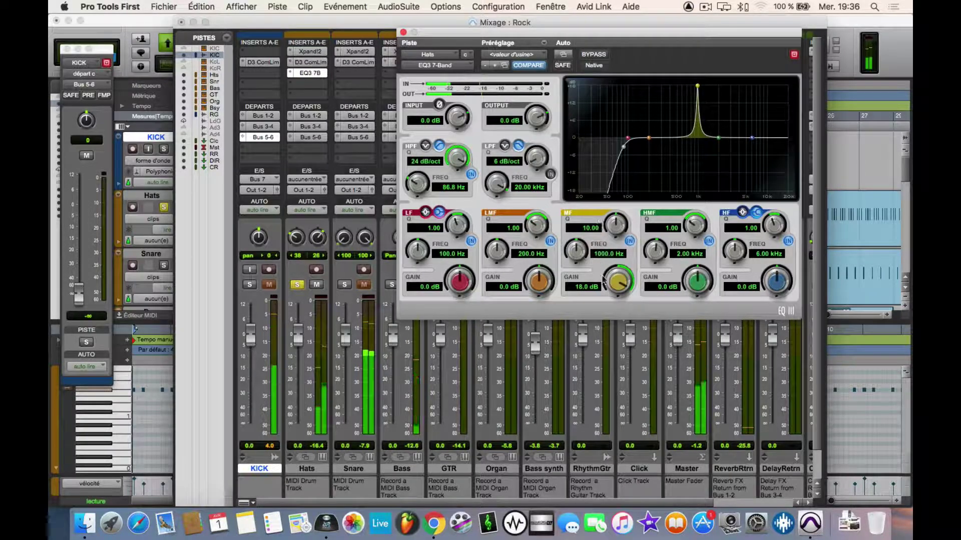
{"action": "left_click_drag", "start_coordinate": [624, 284], "coordinate": [560, 390]}
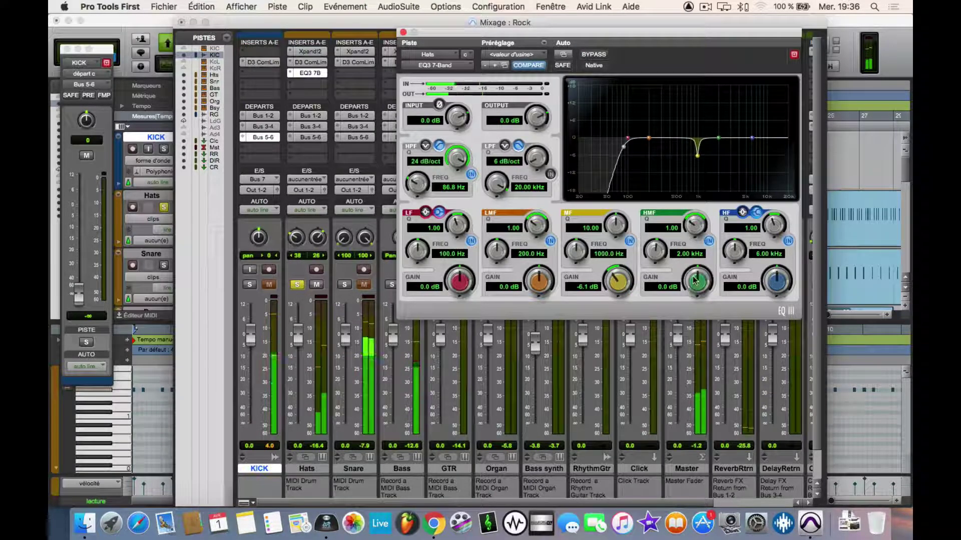
{"action": "left_click_drag", "start_coordinate": [690, 293], "coordinate": [726, 95]}
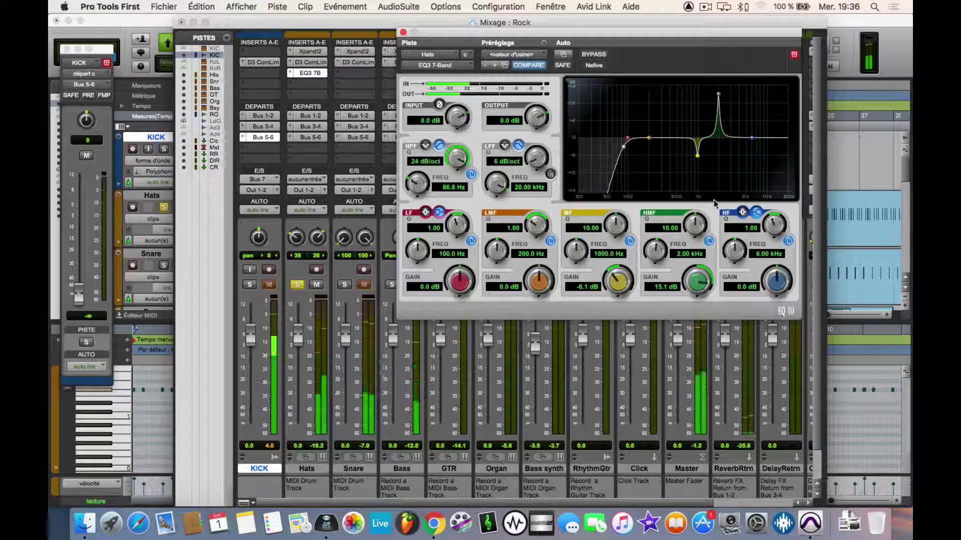
{"action": "left_click_drag", "start_coordinate": [661, 253], "coordinate": [715, 304]}
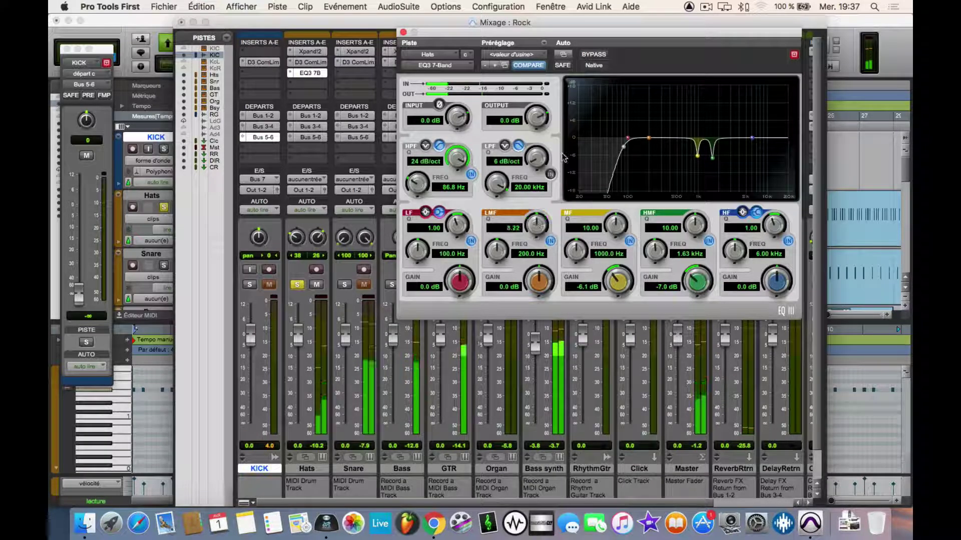
- Sweep the LMF band with an 18 dB boost and cut it by -4.4 dB at 275.9 Hz with Q 10
{"action": "left_click_drag", "start_coordinate": [539, 285], "coordinate": [574, 194]}
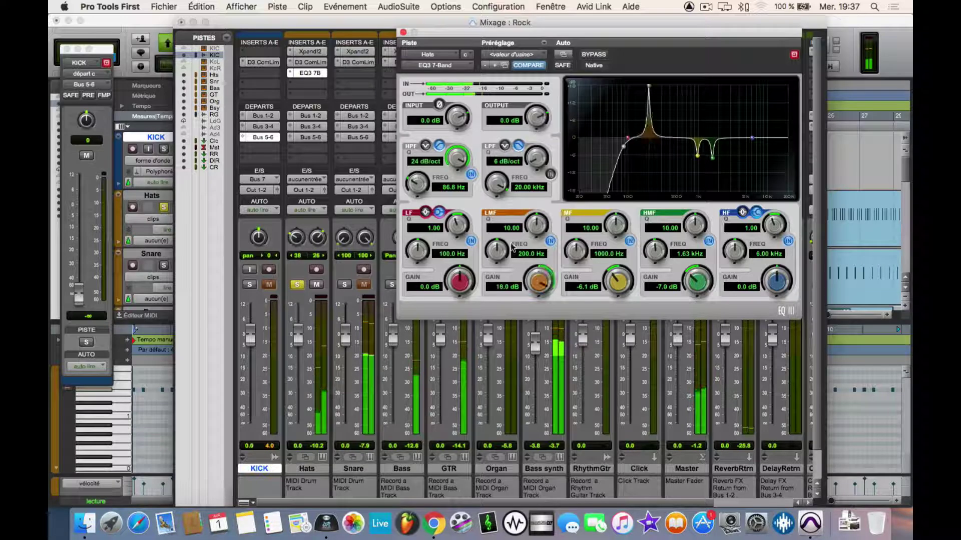
{"action": "left_click_drag", "start_coordinate": [504, 245], "coordinate": [549, 147]}
{"action": "left_click_drag", "start_coordinate": [649, 94], "coordinate": [611, 137]}
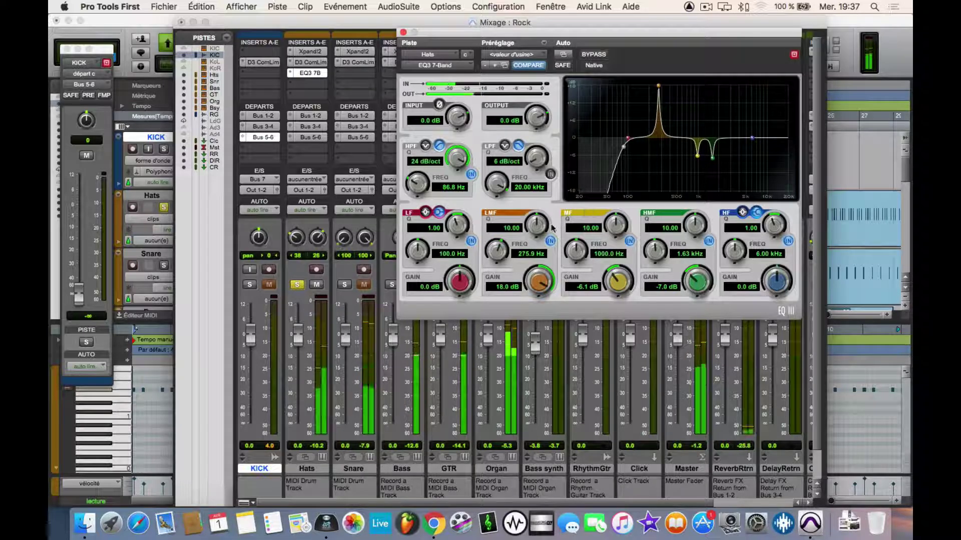
{"action": "left_click_drag", "start_coordinate": [537, 231], "coordinate": [540, 269]}
{"action": "left_click_drag", "start_coordinate": [538, 221], "coordinate": [538, 210]}
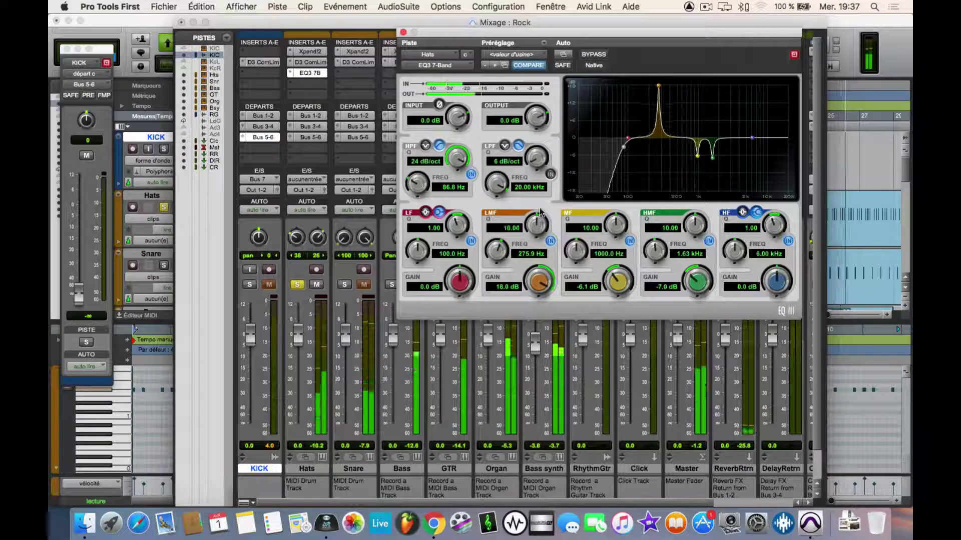
{"action": "left_click_drag", "start_coordinate": [538, 271], "coordinate": [498, 382]}
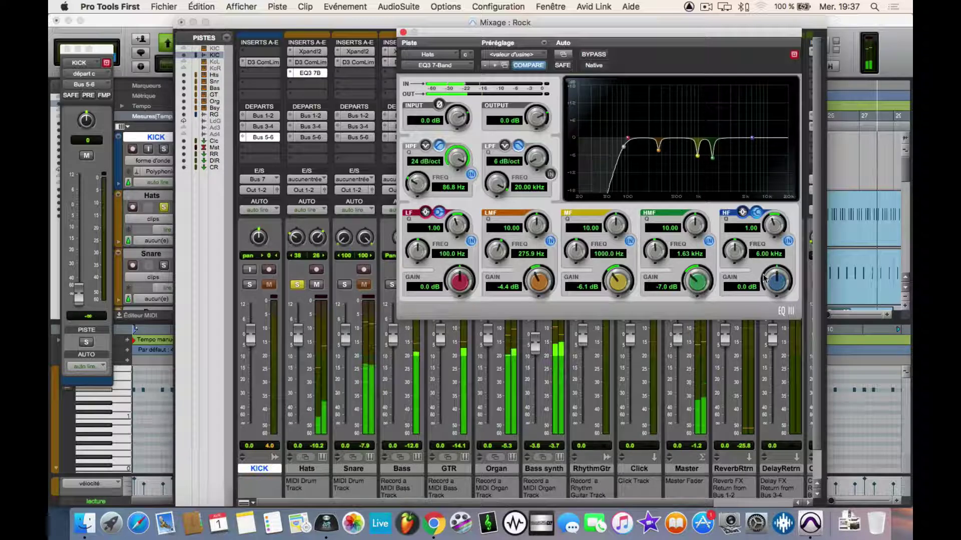
- Try an HF shelf of 0.7 dB at 2.58 kHz with Q 1.03 and switch the HF band off
{"action": "left_click_drag", "start_coordinate": [773, 281], "coordinate": [773, 278]}
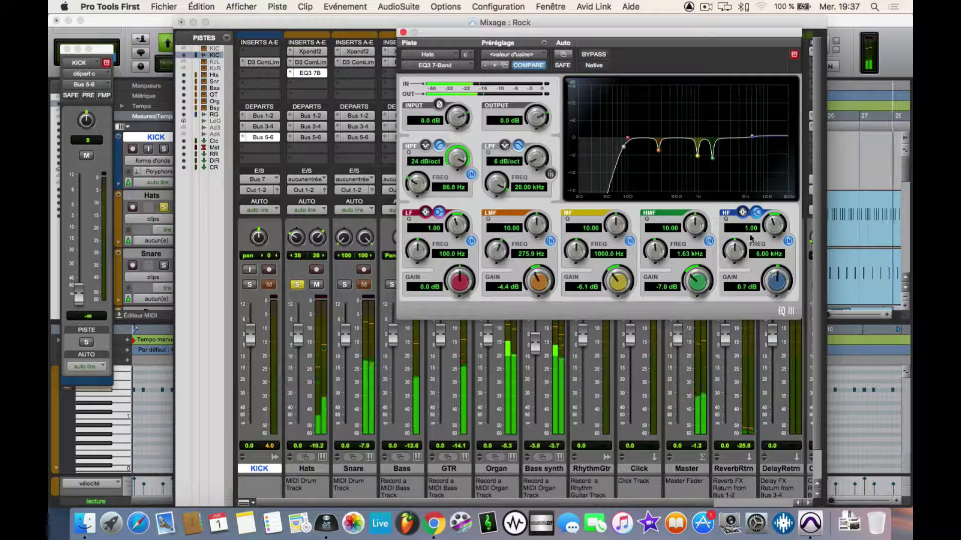
{"action": "left_click_drag", "start_coordinate": [738, 256], "coordinate": [723, 314]}
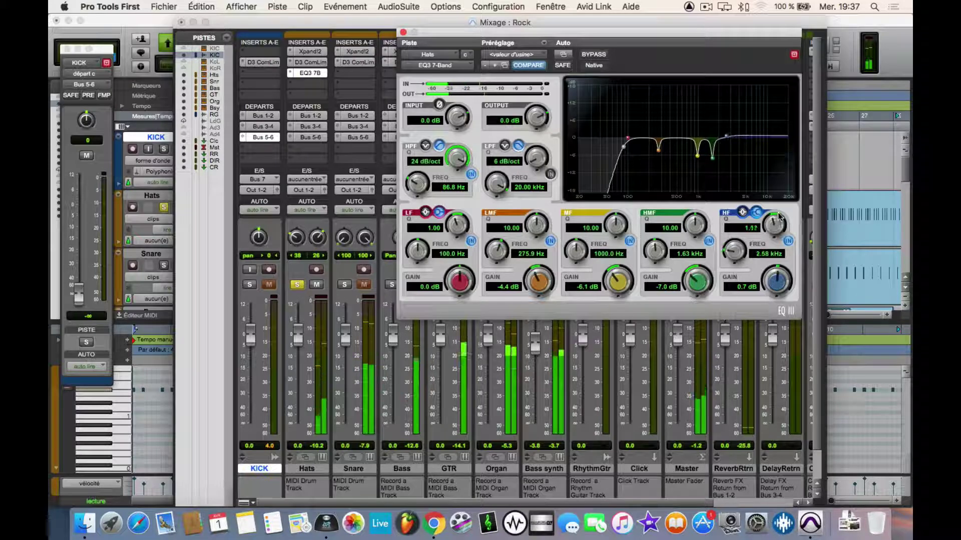
{"action": "mouse_move", "coordinate": [778, 216]}
{"action": "left_mouse_down"}
{"action": "mouse_move", "coordinate": [787, 207]}
{"action": "mouse_move", "coordinate": [768, 229]}
{"action": "left_mouse_up"}
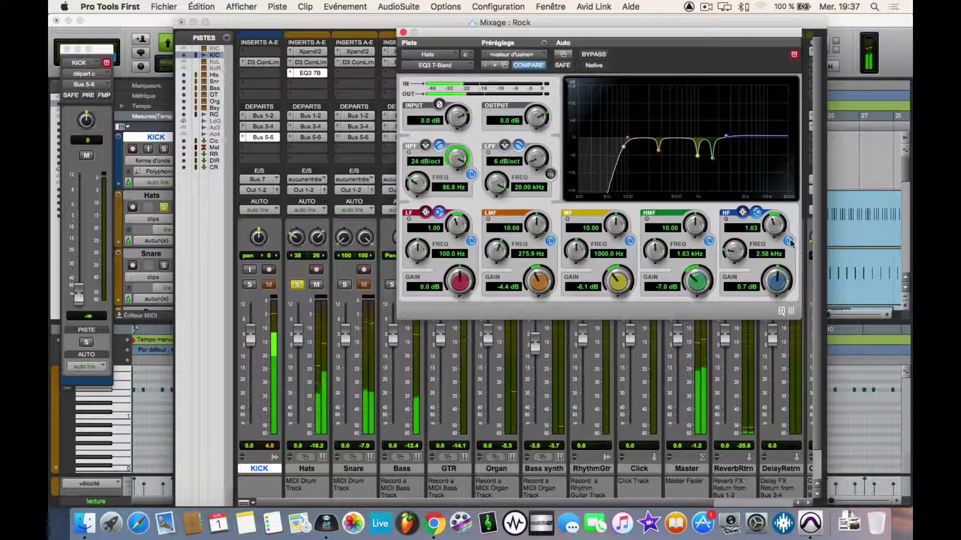
{"action": "left_click", "coordinate": [789, 241]}
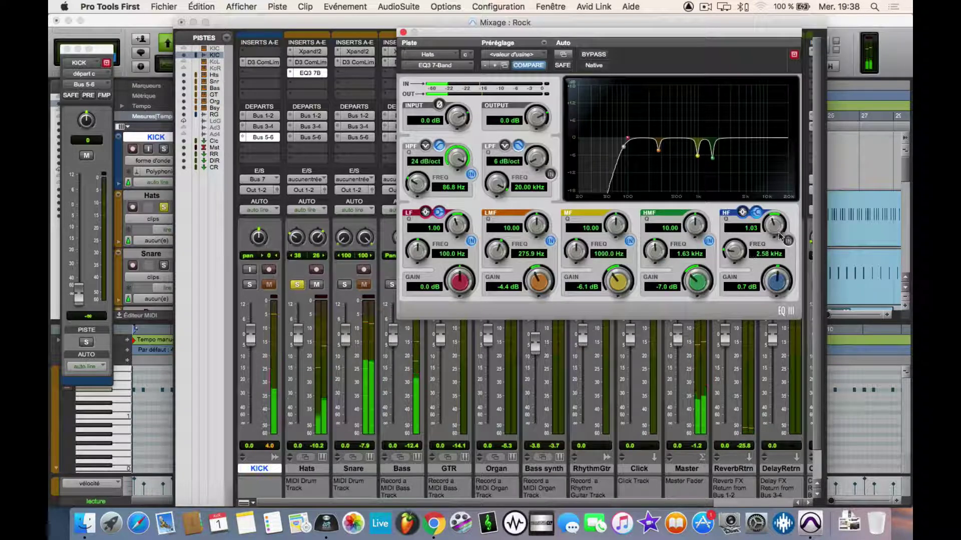
- Make HF an active peak band with Q 6.38 and -5.5 dB gain, and compare the sound with the HMF band off and on
{"action": "left_click_drag", "start_coordinate": [780, 235], "coordinate": [794, 181]}
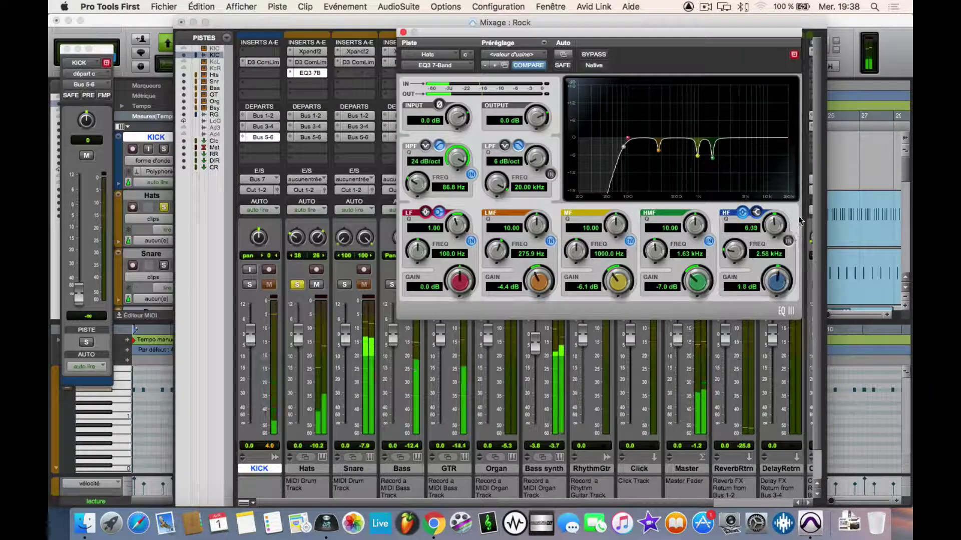
{"action": "left_click_drag", "start_coordinate": [780, 288], "coordinate": [787, 239]}
{"action": "left_click", "coordinate": [789, 241]}
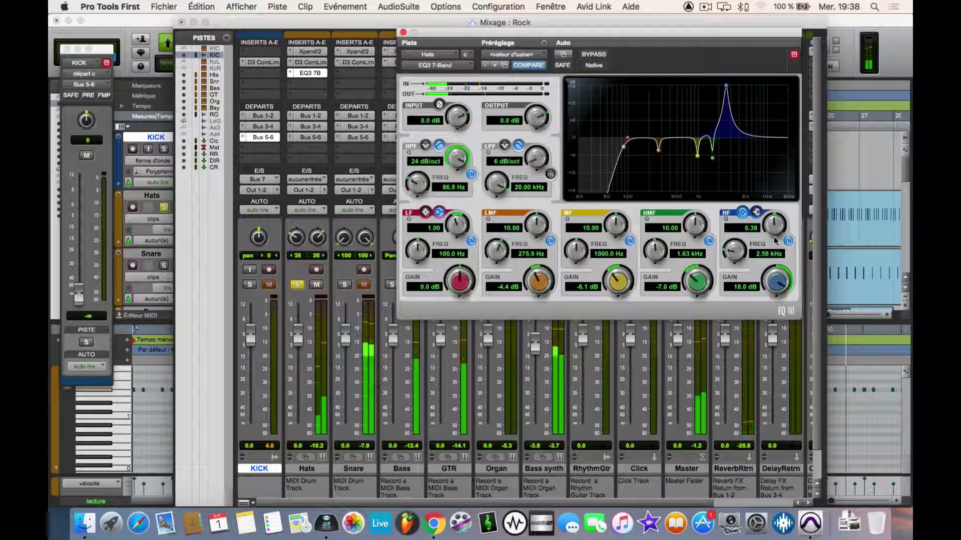
{"action": "left_click_drag", "start_coordinate": [776, 281], "coordinate": [749, 417]}
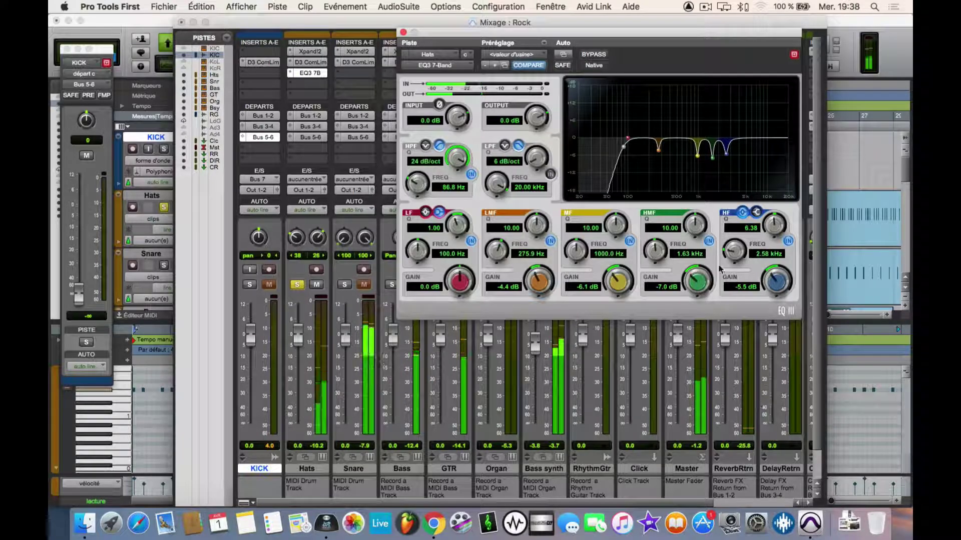
{"action": "left_click", "coordinate": [708, 241]}
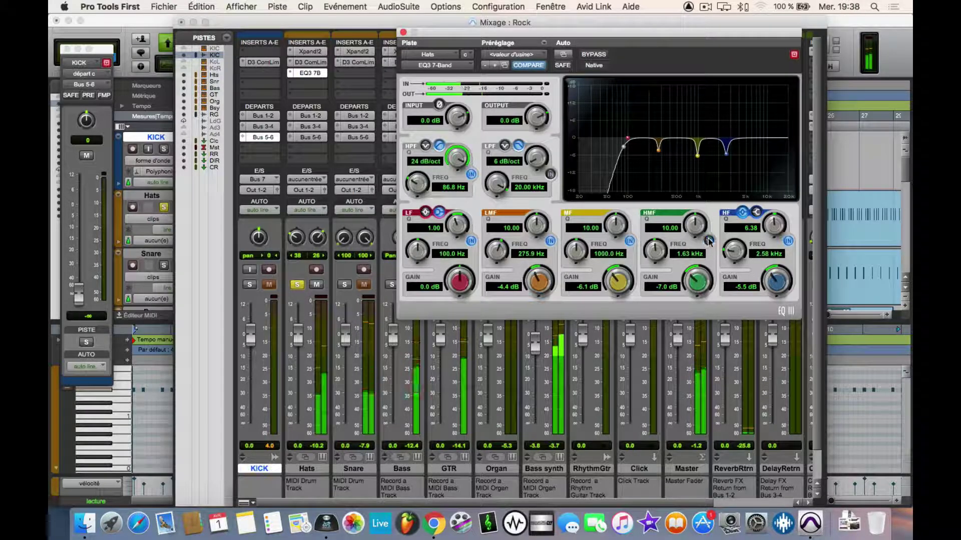
{"action": "left_click", "coordinate": [708, 240]}
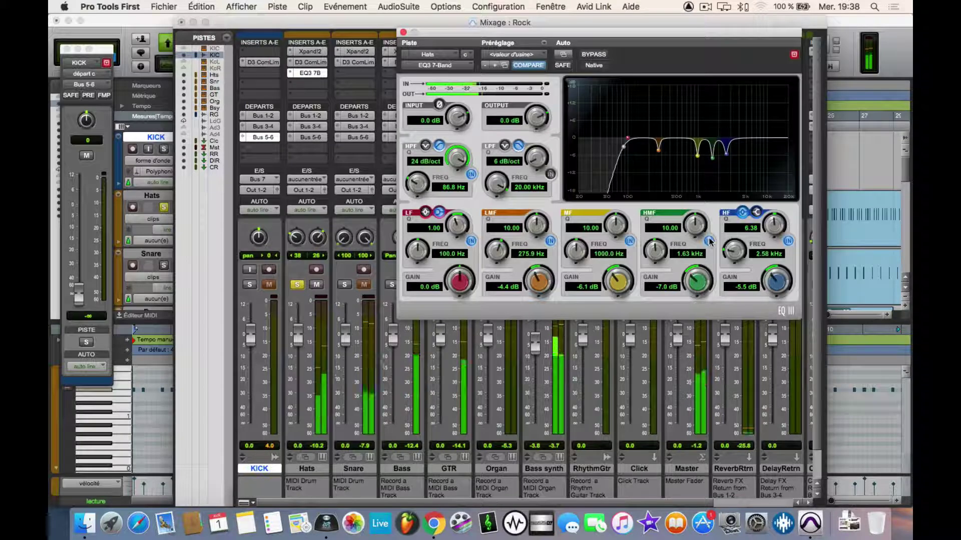
- Retune the HF band with an 18 dB boost, settle on a -3.5 dB cut at 2.69 kHz with Q 10, and close the EQ
{"action": "left_click_drag", "start_coordinate": [775, 218], "coordinate": [775, 213]}
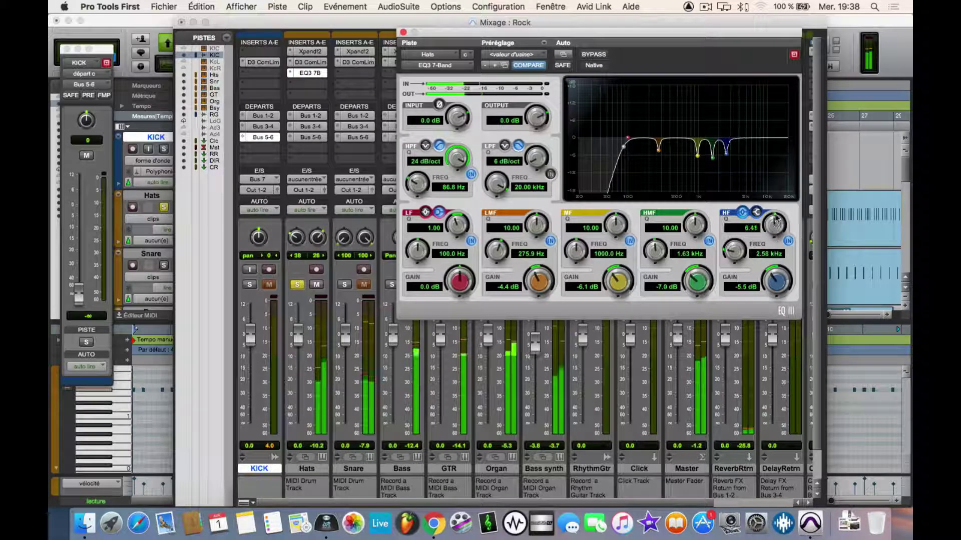
{"action": "left_click_drag", "start_coordinate": [776, 282], "coordinate": [816, 139]}
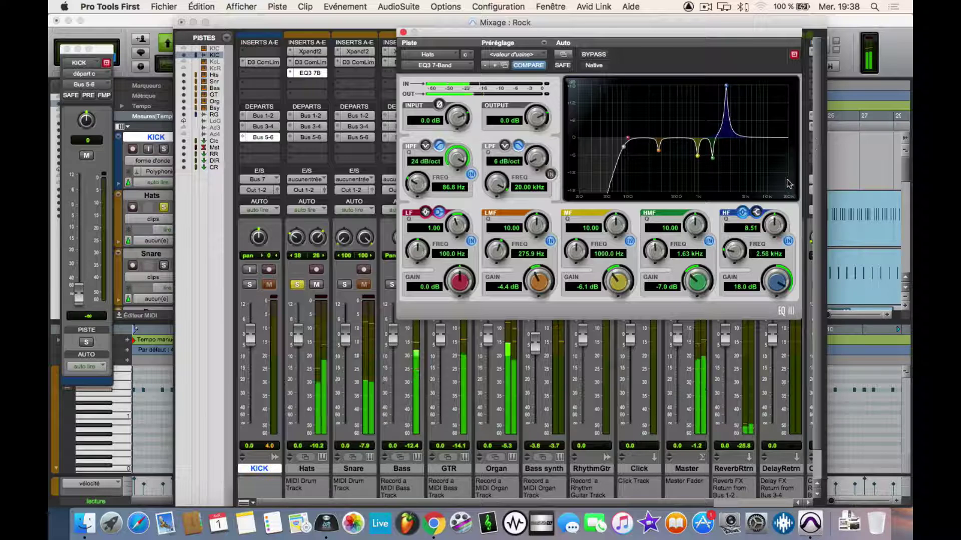
{"action": "left_click_drag", "start_coordinate": [774, 225], "coordinate": [771, 245]}
{"action": "mouse_move", "coordinate": [779, 283]}
{"action": "left_mouse_down"}
{"action": "mouse_move", "coordinate": [739, 341]}
{"action": "mouse_move", "coordinate": [777, 273]}
{"action": "left_mouse_up"}
{"action": "left_click_drag", "start_coordinate": [774, 227], "coordinate": [775, 204]}
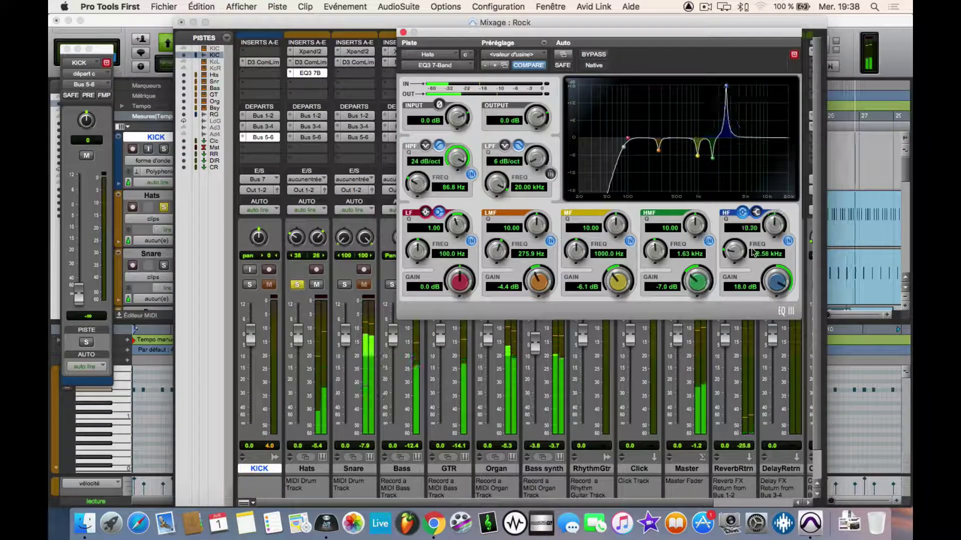
{"action": "left_click_drag", "start_coordinate": [736, 252], "coordinate": [744, 357]}
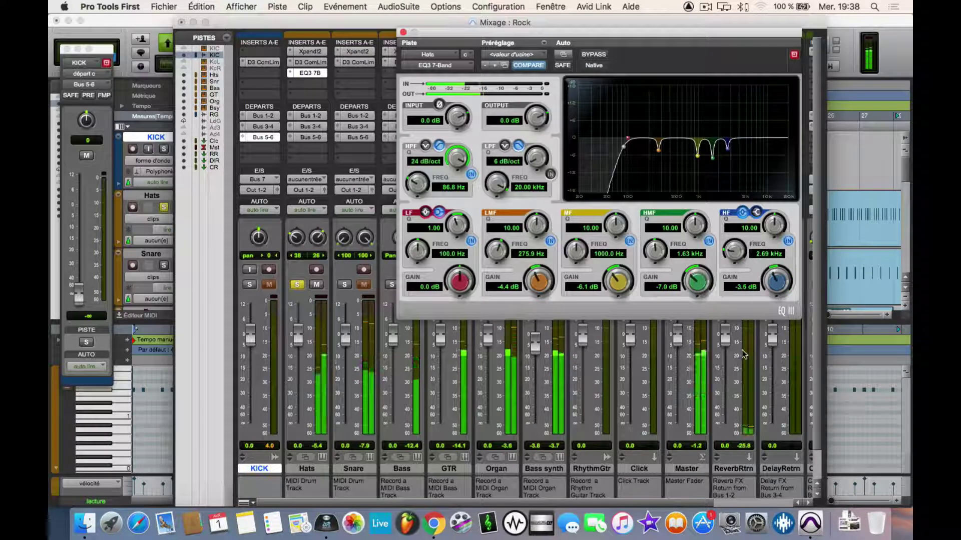
{"action": "left_click", "coordinate": [403, 33]}
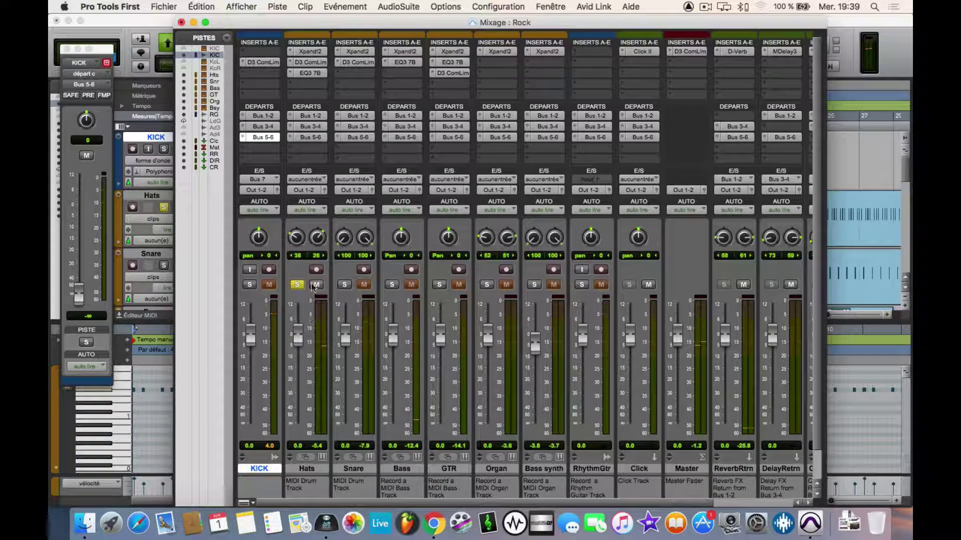
{"action": "scroll", "coordinate": [654, 325], "scroll_direction": "right", "scroll_amount": 3}
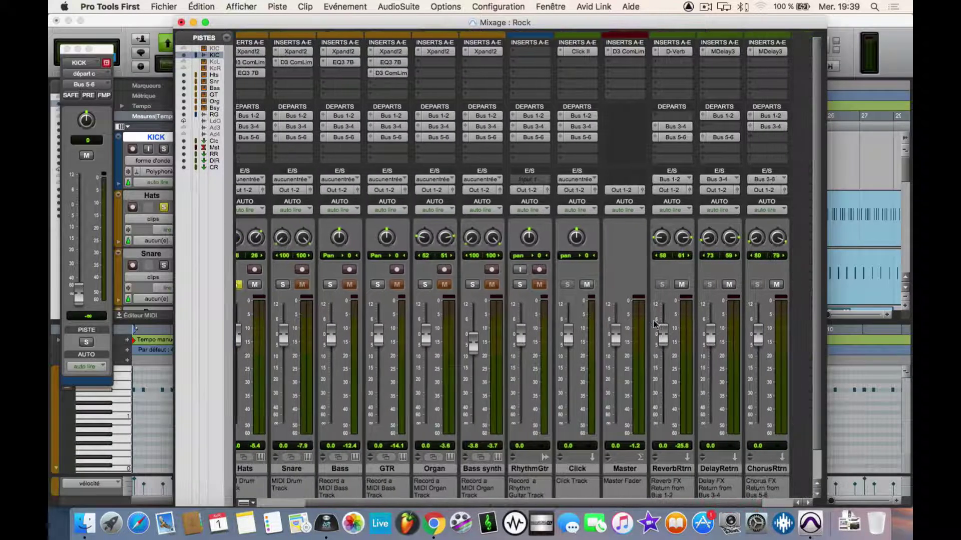
- Open the Hats send to Bus 1-2, pan it -37 and 34, and raise its level to -6.1 dB during playback
{"action": "scroll", "coordinate": [664, 295], "scroll_direction": "left", "scroll_amount": 3}
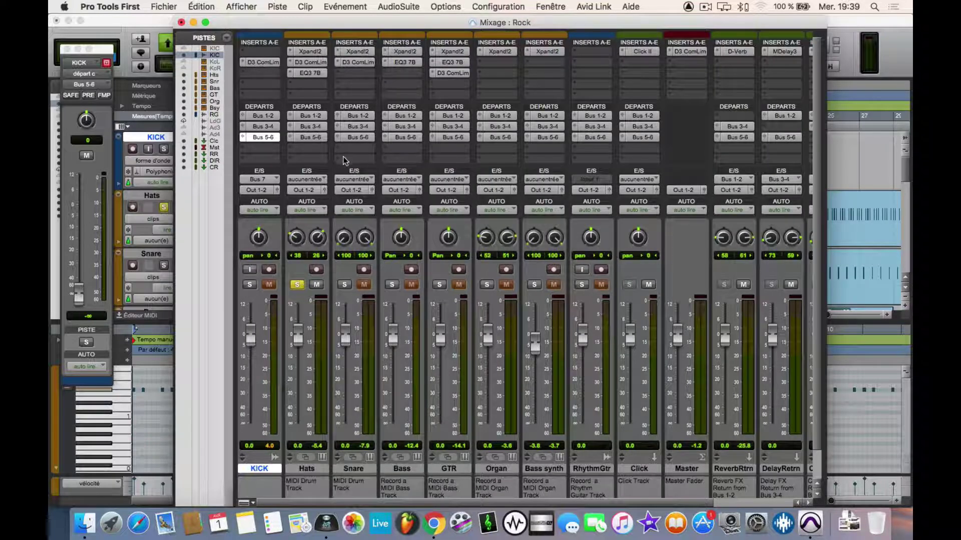
{"action": "left_click", "coordinate": [313, 117]}
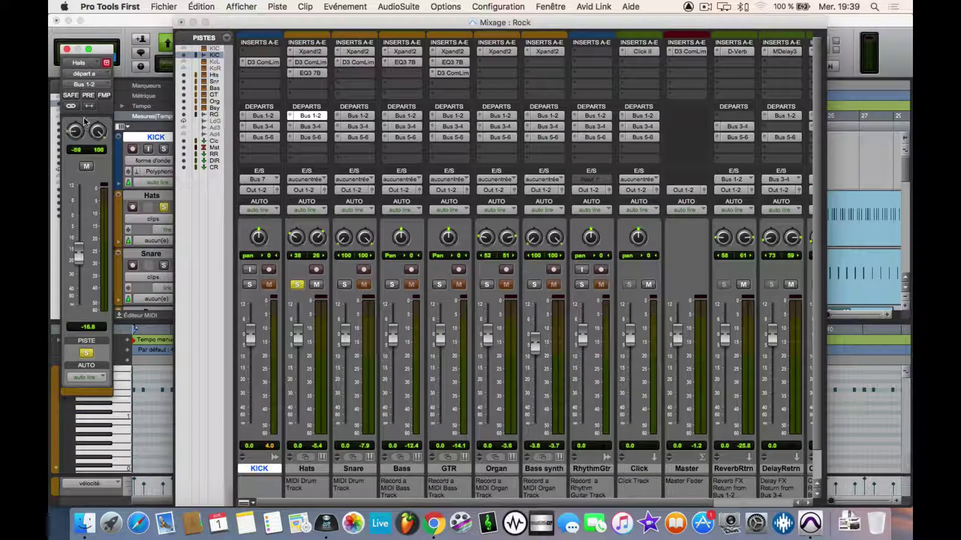
{"action": "left_click_drag", "start_coordinate": [84, 118], "coordinate": [87, 109]}
{"action": "left_click_drag", "start_coordinate": [96, 142], "coordinate": [92, 153]}
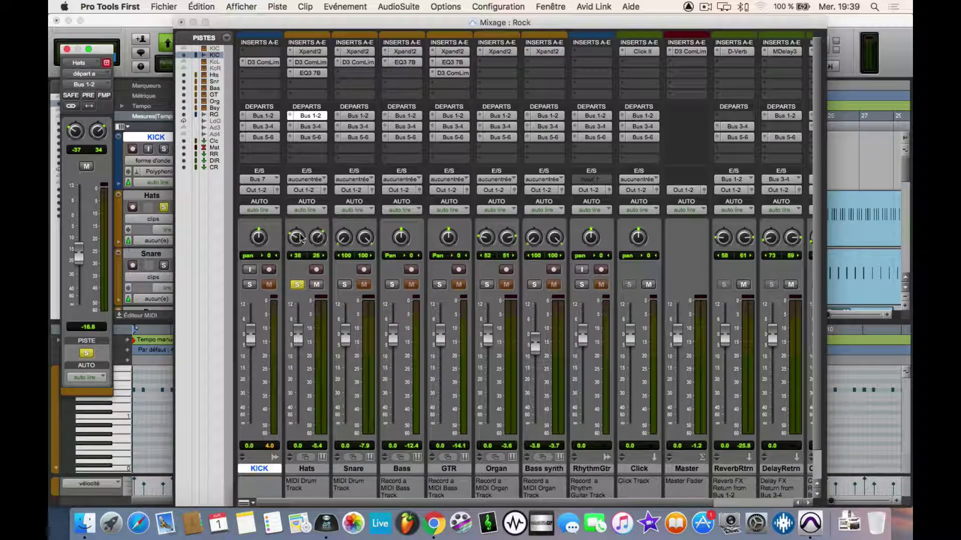
{"action": "key", "text": "space"}
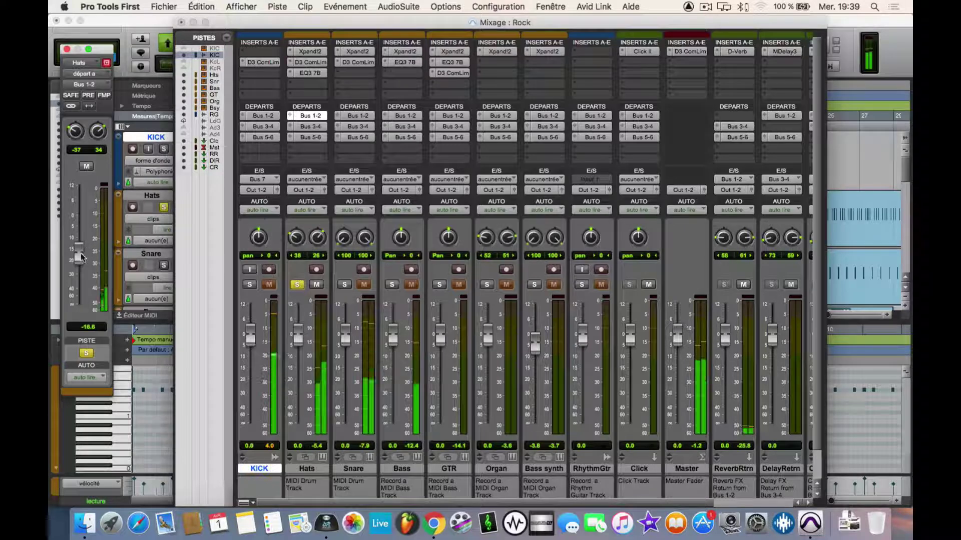
{"action": "left_click_drag", "start_coordinate": [82, 256], "coordinate": [79, 235]}
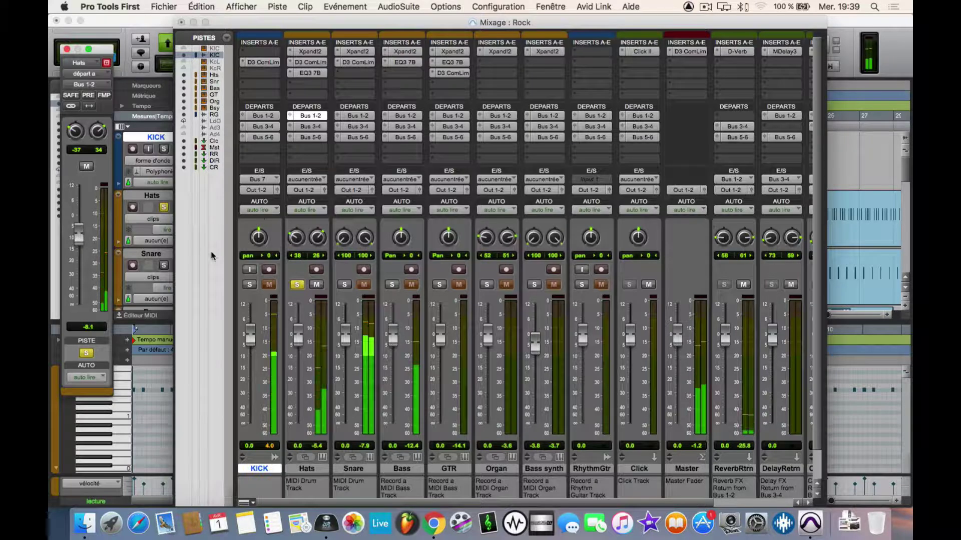
- Solo KICK alongside Hats to hear them together, and leave only Hats soloed
{"action": "left_click", "coordinate": [255, 286]}
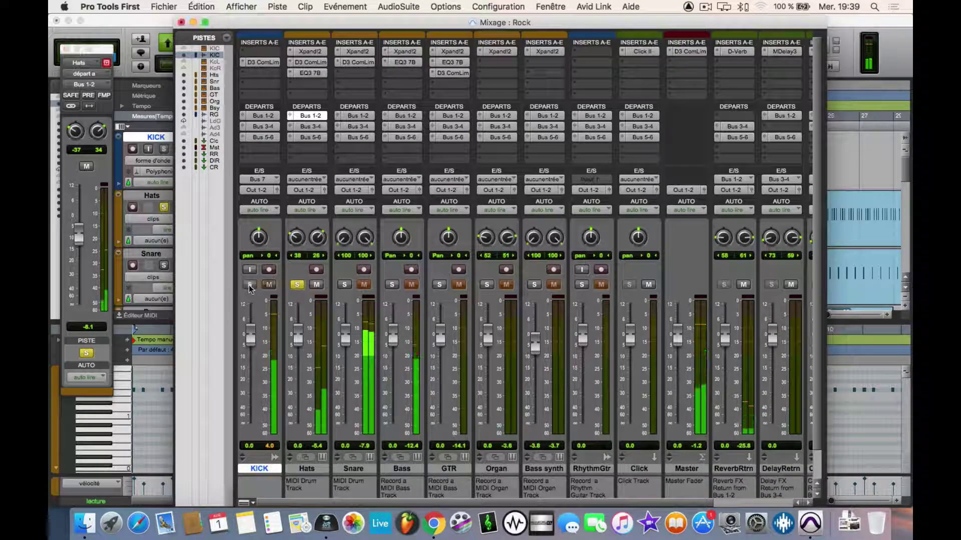
{"action": "left_click", "coordinate": [253, 287]}
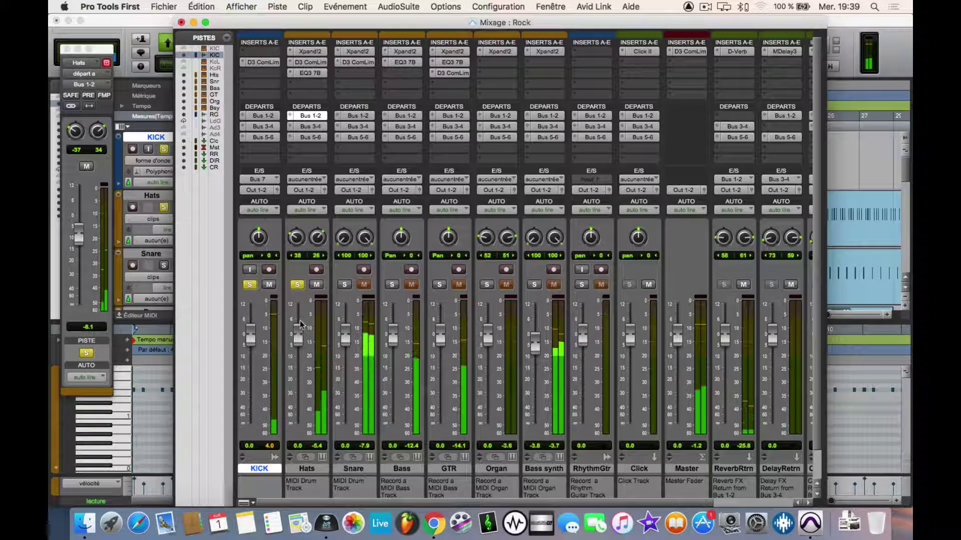
{"action": "left_click", "coordinate": [297, 284], "text": "super"}
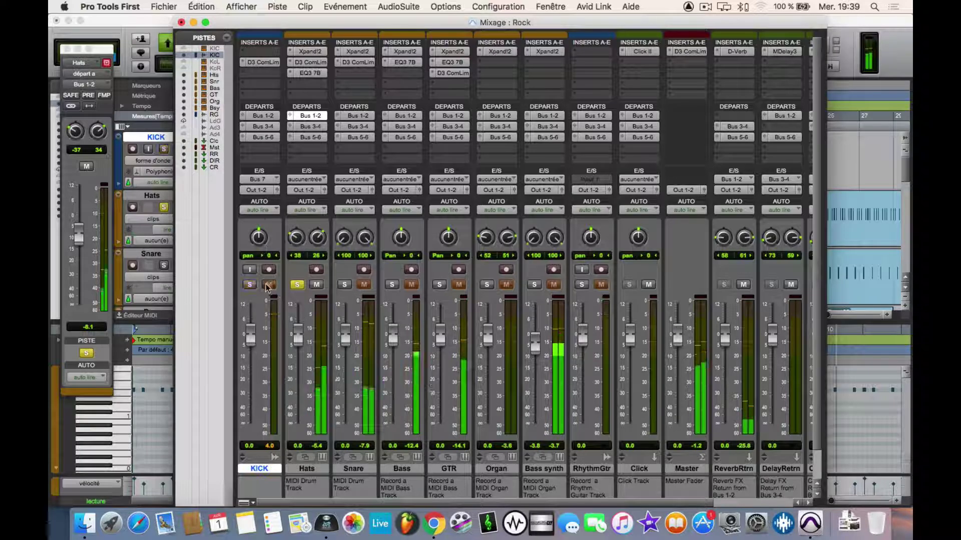
- Check the Hats compressor, try the EQ ahead of it, and move the EQ to insert slot D after the compressor
{"action": "left_click", "coordinate": [311, 63]}
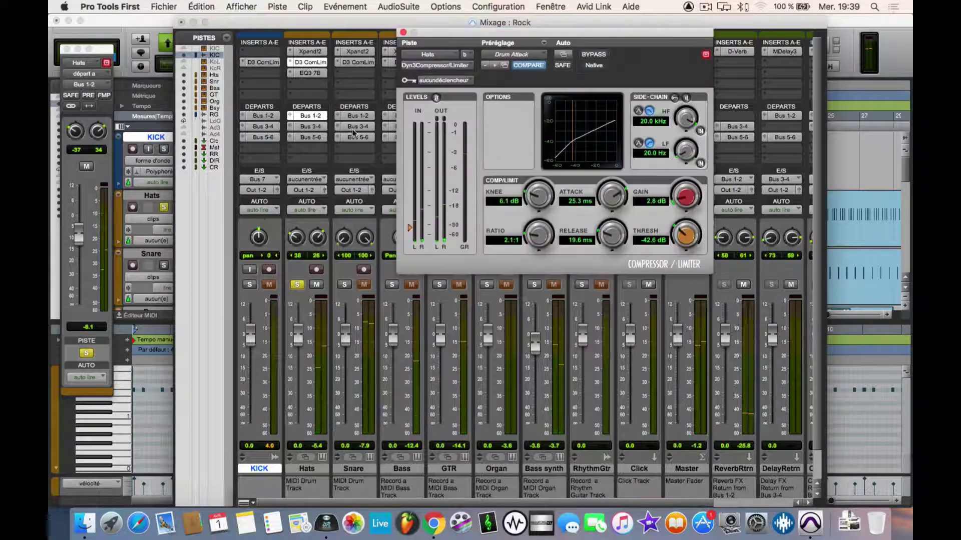
{"action": "left_click", "coordinate": [404, 32]}
{"action": "mouse_move", "coordinate": [311, 64]}
{"action": "left_mouse_down"}
{"action": "mouse_move", "coordinate": [310, 86]}
{"action": "mouse_move", "coordinate": [310, 63]}
{"action": "left_mouse_up"}
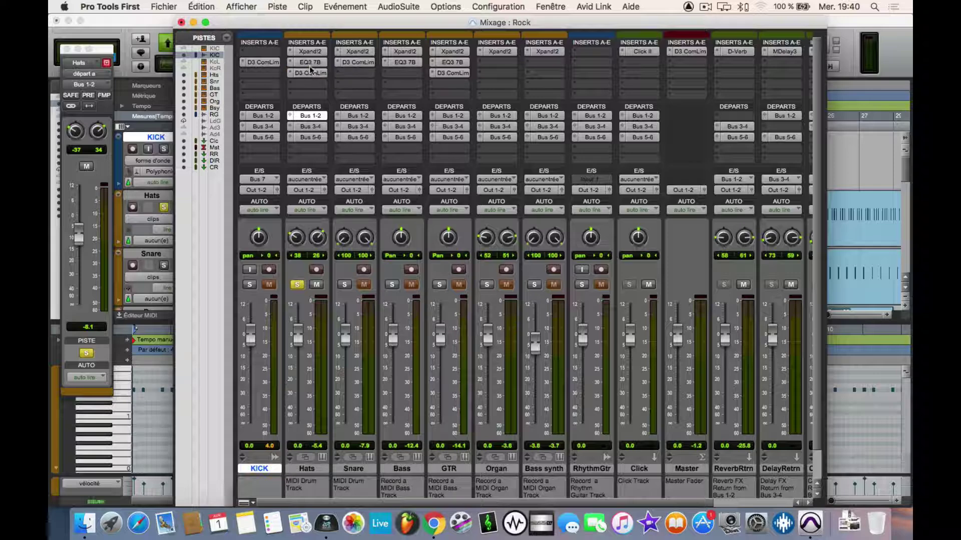
{"action": "key", "text": "space"}
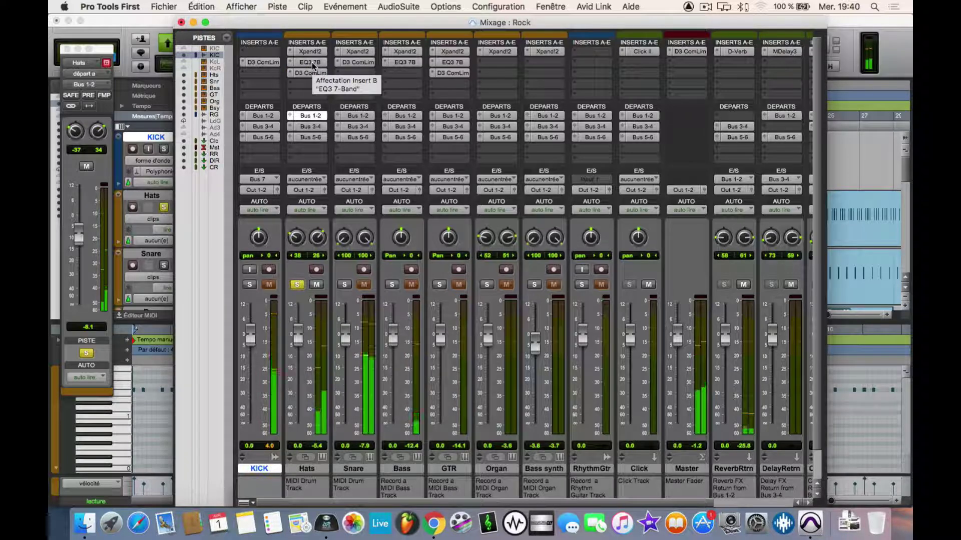
{"action": "left_click_drag", "start_coordinate": [312, 63], "coordinate": [314, 85]}
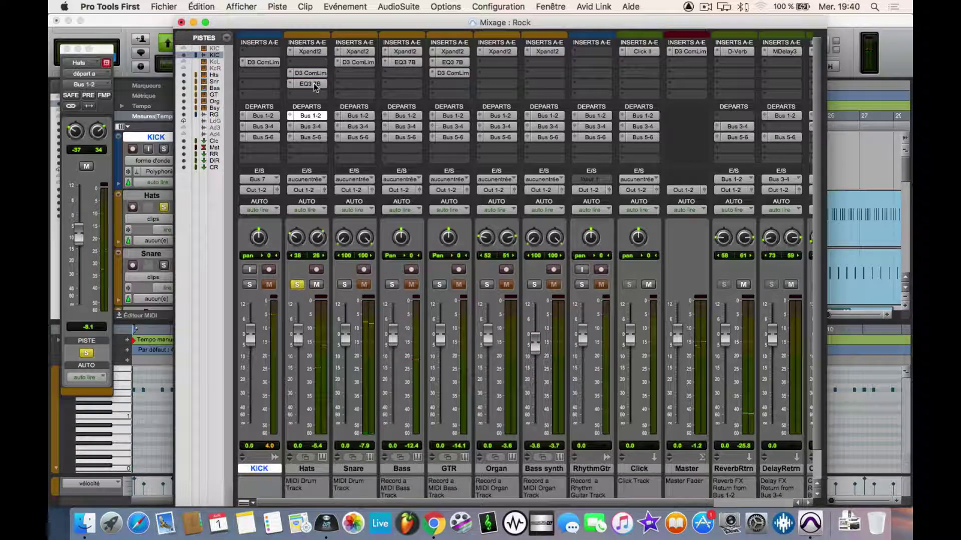
- Duplicate the Hats EQ into insert slot E and reset the copy's LMF and MF bands to 0 dB gain
{"action": "left_click", "coordinate": [311, 84]}
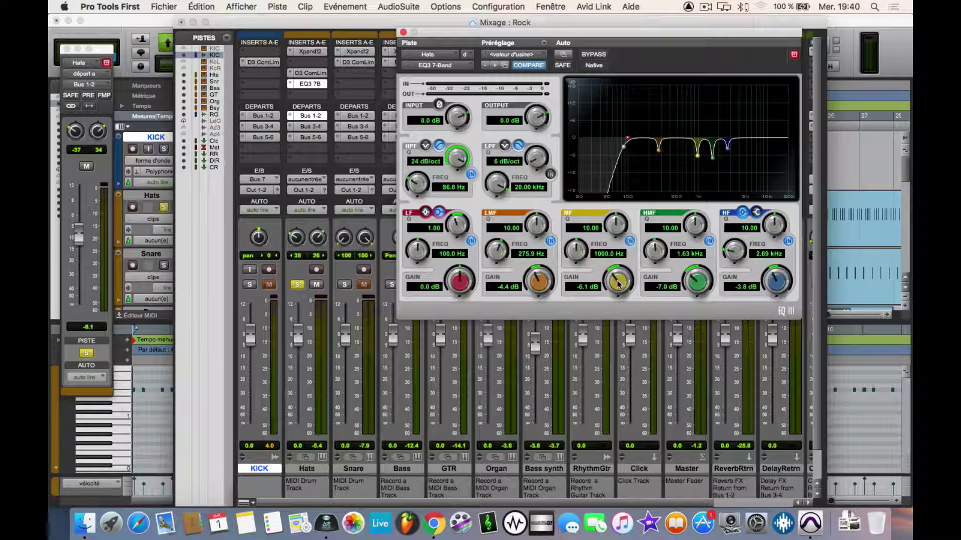
{"action": "left_click_drag", "start_coordinate": [315, 84], "coordinate": [311, 94]}
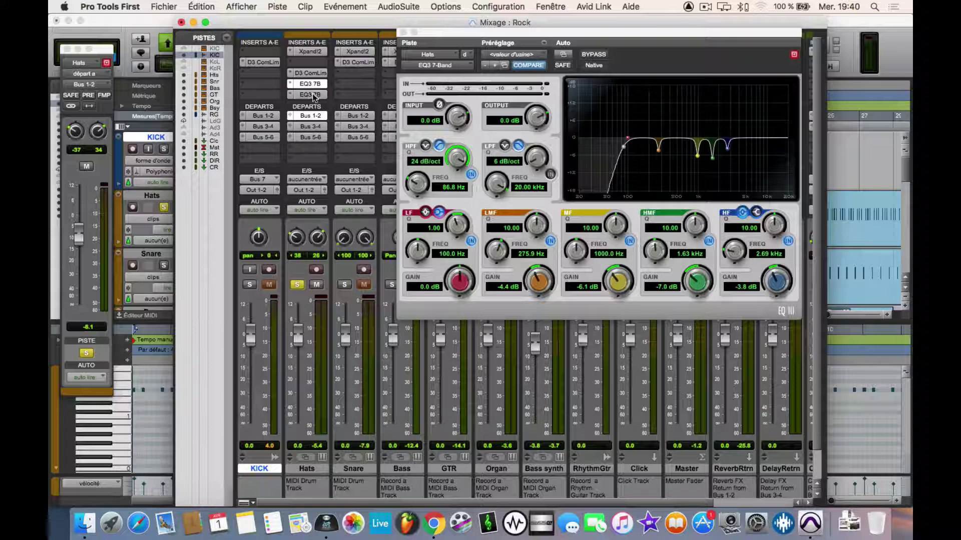
{"action": "left_click", "coordinate": [535, 228], "text": "alt"}
{"action": "left_click", "coordinate": [539, 281], "text": "alt"}
{"action": "left_click", "coordinate": [628, 283], "text": "alt"}
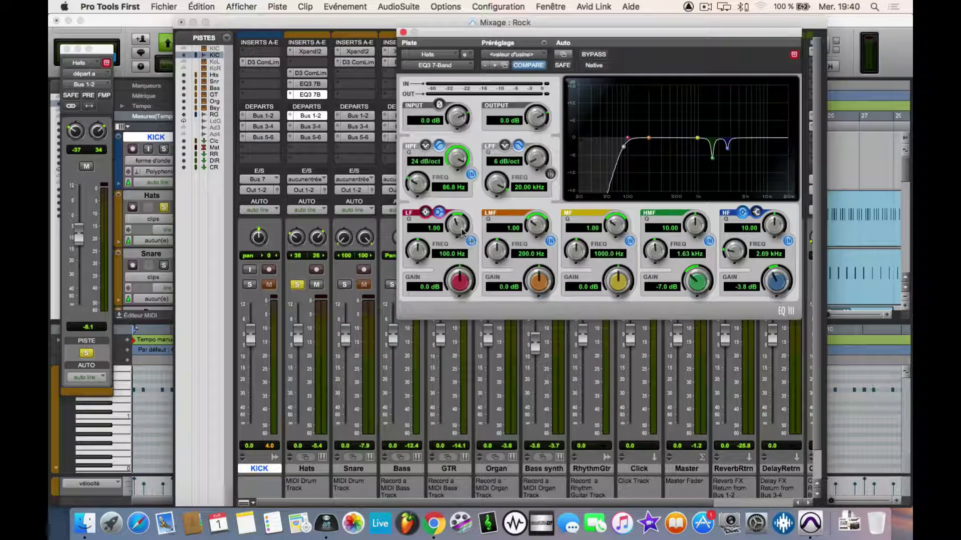
- Reset the copied EQ's HPF to 6 dB/oct at 20 Hz and its HMF and HF bands to 0 dB with Q 1
{"action": "left_click_drag", "start_coordinate": [459, 162], "coordinate": [437, 178]}
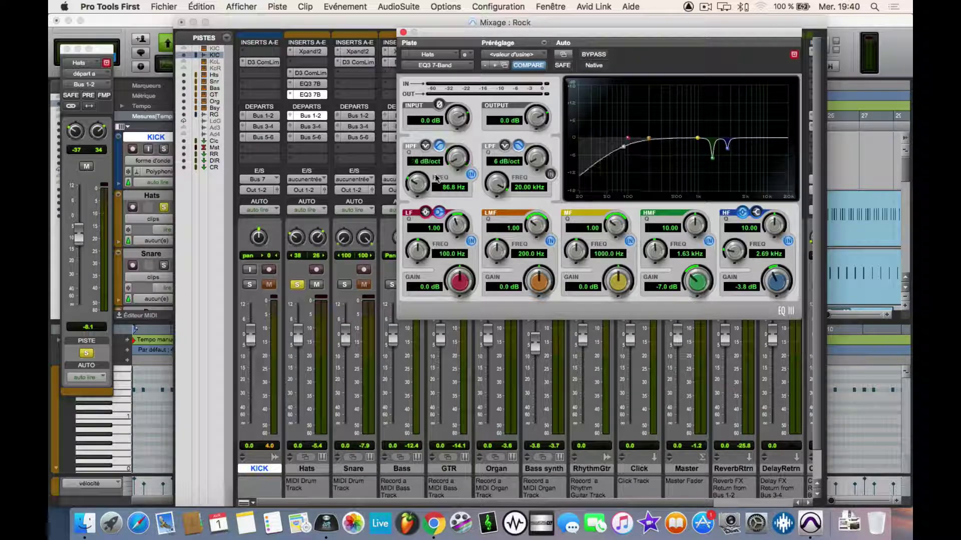
{"action": "left_click", "coordinate": [426, 188], "text": "alt"}
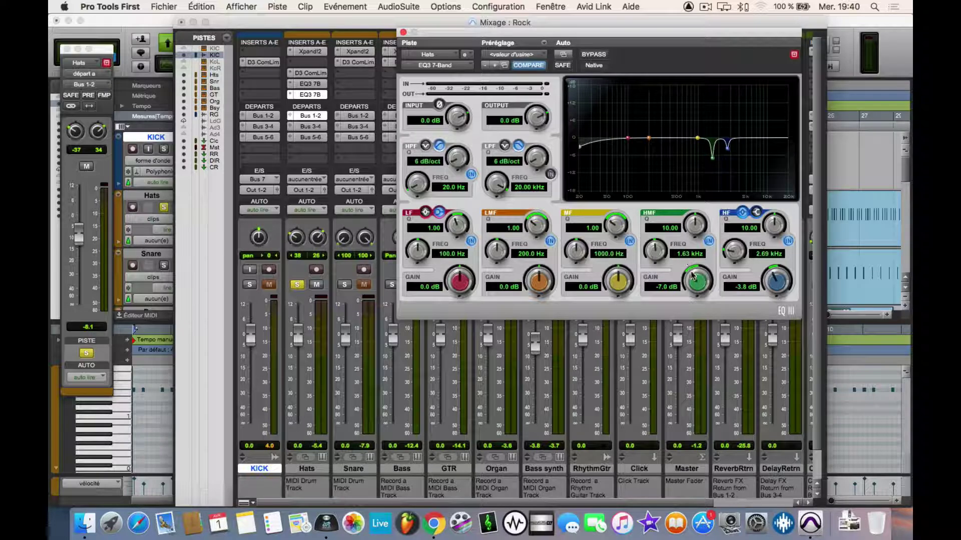
{"action": "left_click", "coordinate": [777, 226], "text": "alt"}
{"action": "left_click", "coordinate": [775, 287], "text": "alt"}
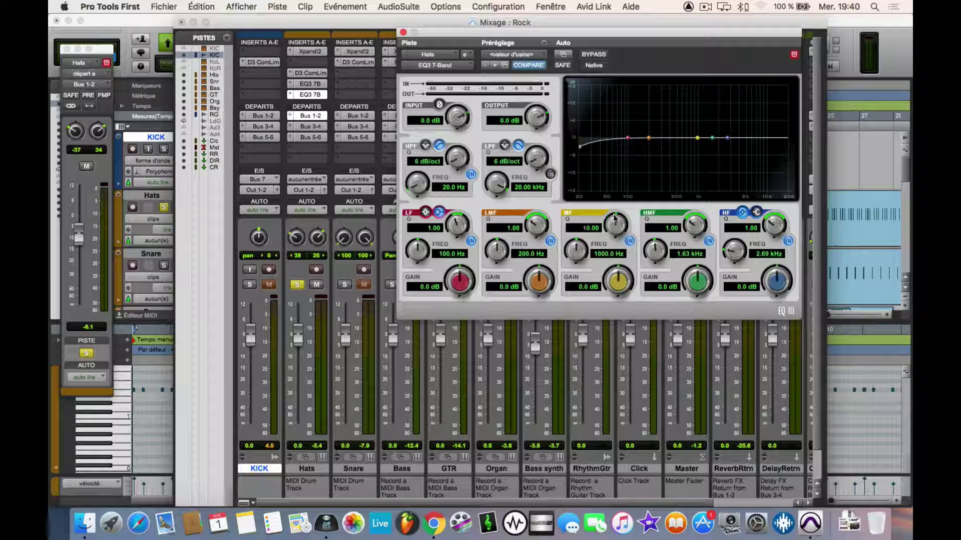
- Sweep the MF band to 2.45 kHz with an 18 dB boost and Q 10, and set LMF to Q 0.62 at 195.2 Hz
{"action": "left_click_drag", "start_coordinate": [619, 267], "coordinate": [617, 214]}
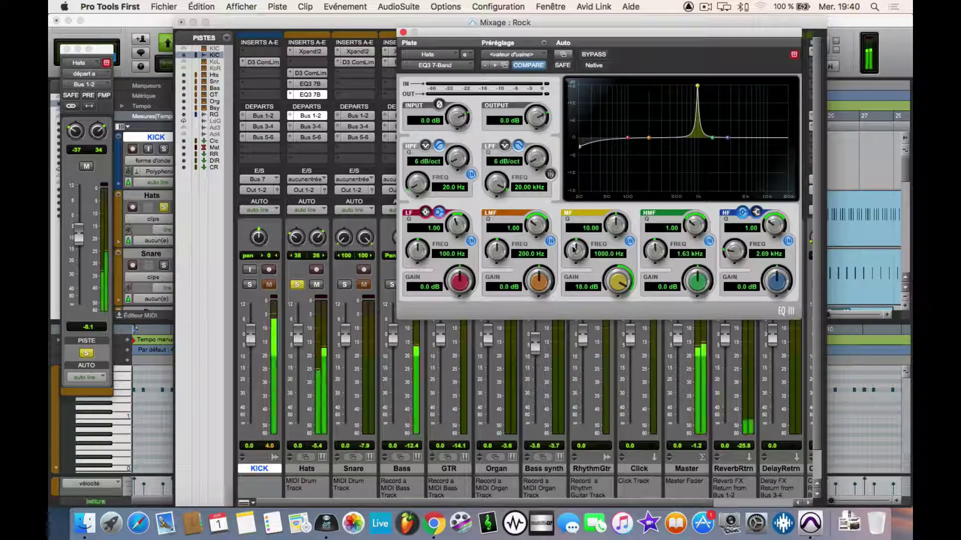
{"action": "key", "text": "space"}
{"action": "left_click_drag", "start_coordinate": [573, 245], "coordinate": [546, 260]}
{"action": "left_click_drag", "start_coordinate": [554, 221], "coordinate": [534, 287]}
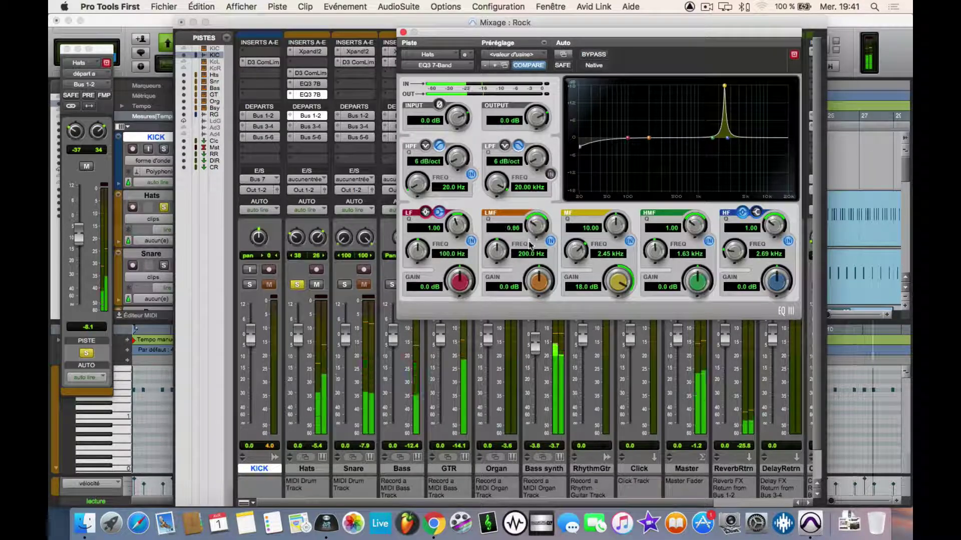
{"action": "left_click_drag", "start_coordinate": [534, 233], "coordinate": [503, 252]}
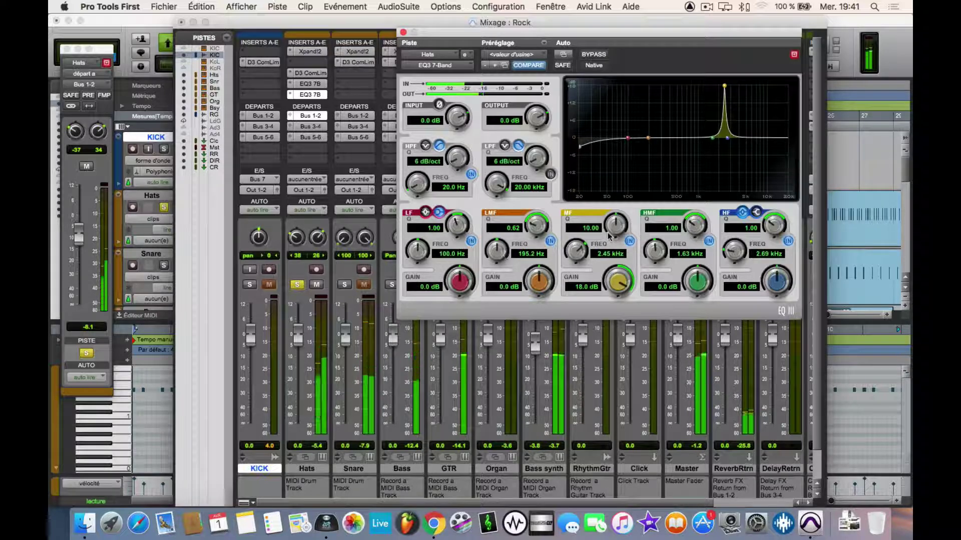
- Turn the MF boost at 2.45 kHz into a -7.9 dB cut and adjust its Q to 8.41
{"action": "left_click_drag", "start_coordinate": [610, 235], "coordinate": [594, 255]}
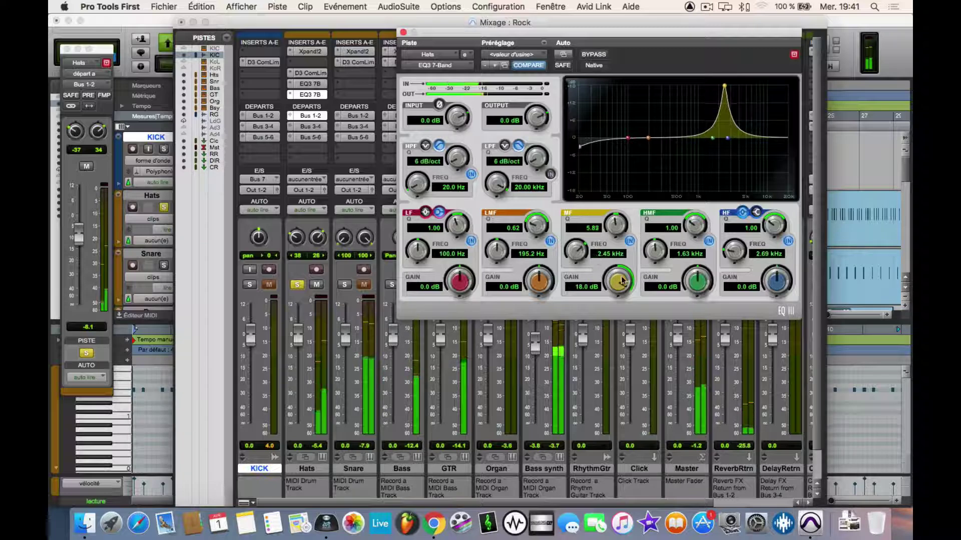
{"action": "left_click_drag", "start_coordinate": [596, 316], "coordinate": [590, 440]}
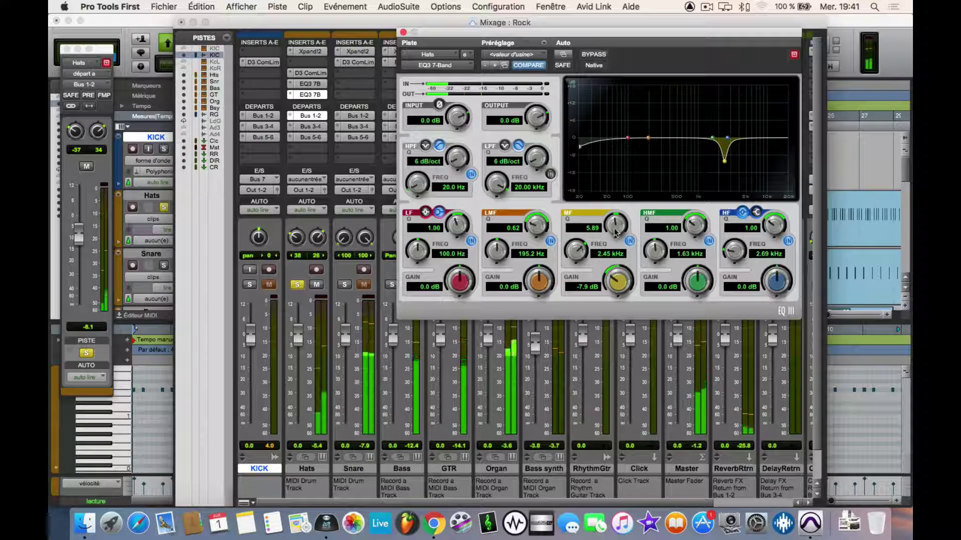
{"action": "mouse_move", "coordinate": [619, 230]}
{"action": "left_mouse_down"}
{"action": "mouse_move", "coordinate": [617, 237]}
{"action": "mouse_move", "coordinate": [624, 223]}
{"action": "left_mouse_up"}
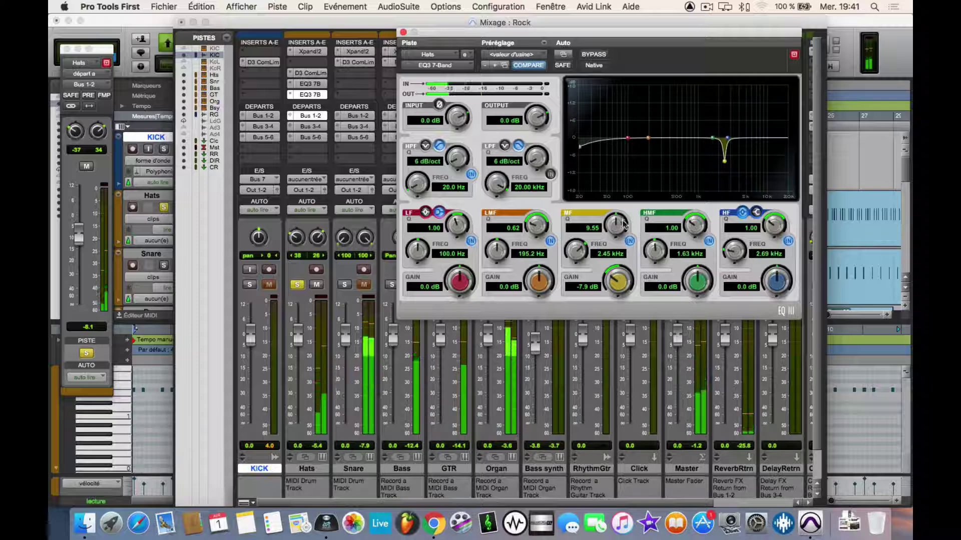
{"action": "left_click_drag", "start_coordinate": [624, 226], "coordinate": [622, 227]}
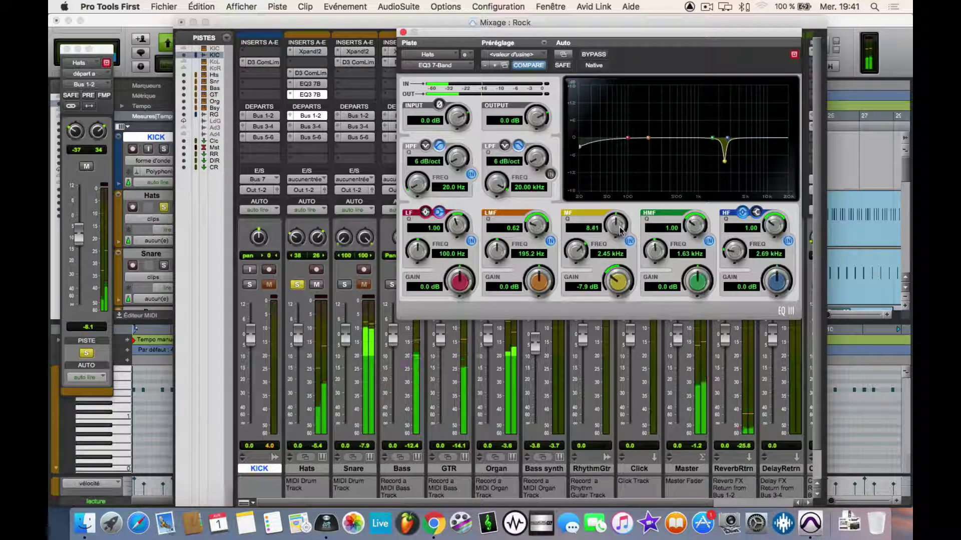
- Cut the MF band of the second Hats EQ to -9.0 dB with Q 8.22, and compare it with the first Hats EQ
{"action": "left_click_drag", "start_coordinate": [618, 276], "coordinate": [617, 292]}
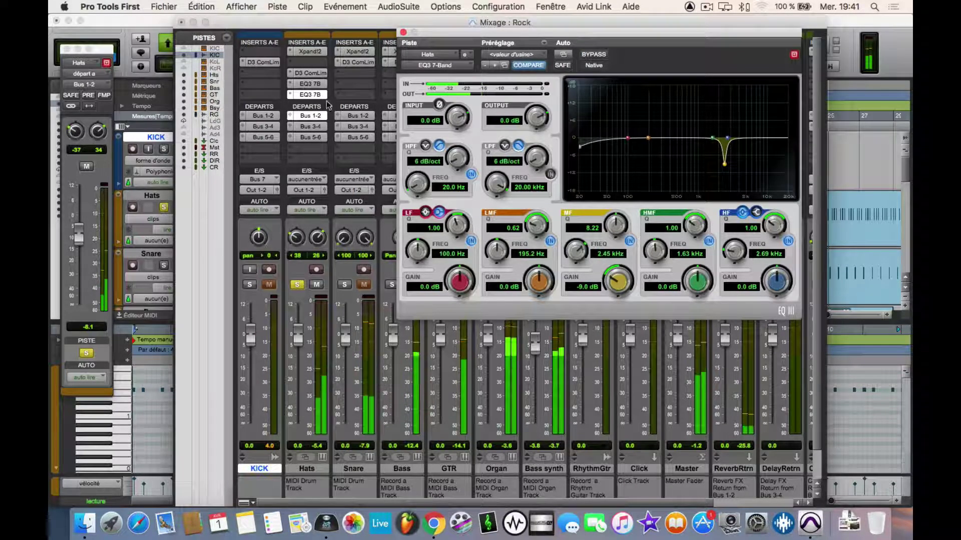
{"action": "left_click", "coordinate": [317, 84]}
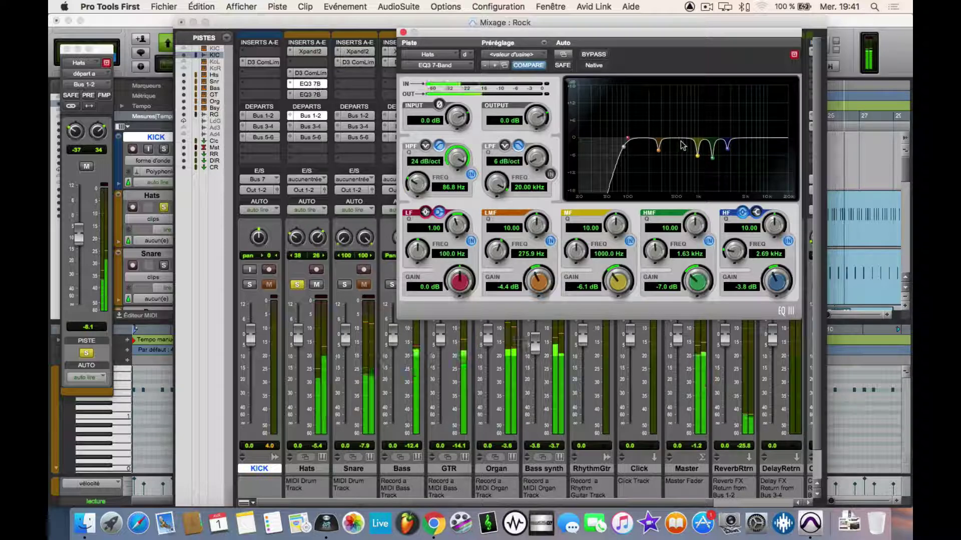
{"action": "left_click", "coordinate": [310, 95]}
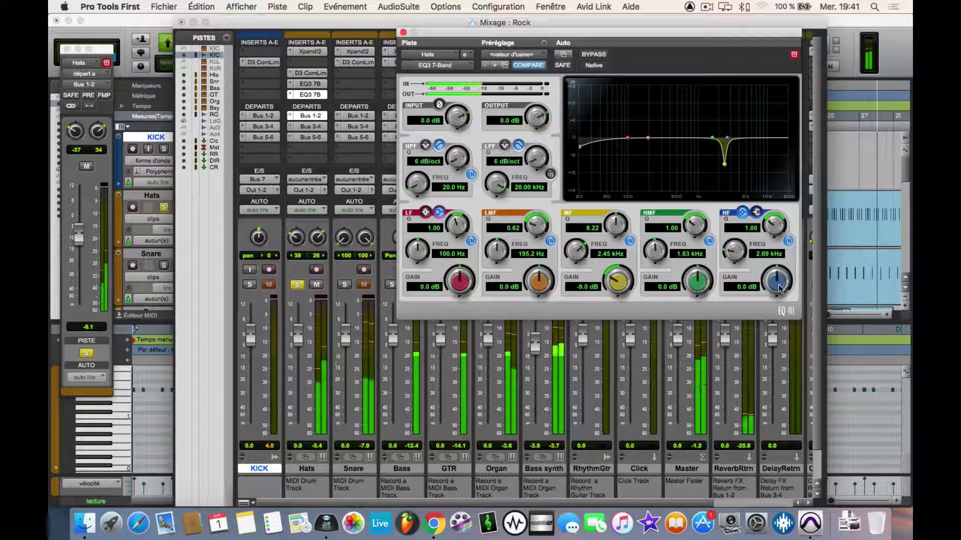
- Make the Hats EQ's HF band a high shelf at 6.81 kHz with Q 1.55 and a 1.2 dB gain
{"action": "left_click_drag", "start_coordinate": [779, 282], "coordinate": [782, 281]}
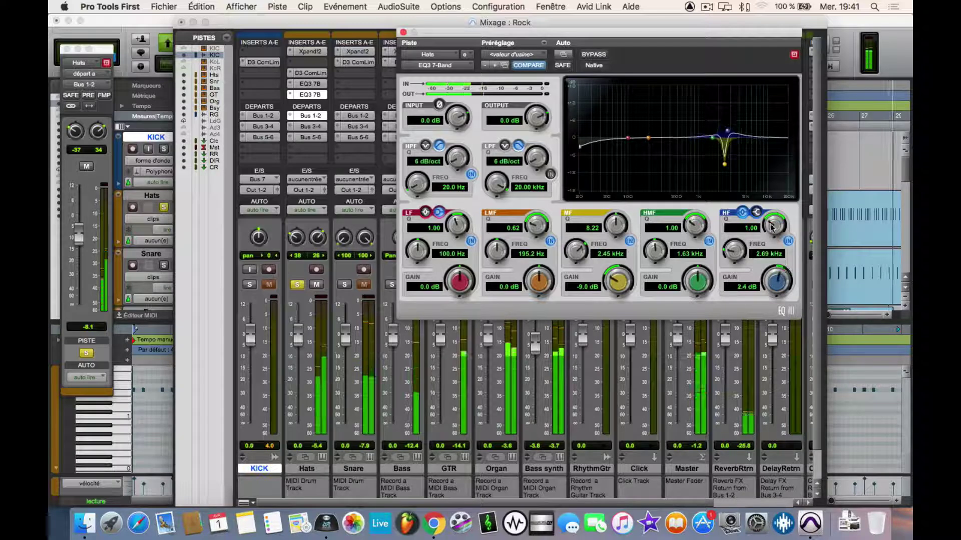
{"action": "mouse_move", "coordinate": [774, 226]}
{"action": "left_mouse_down"}
{"action": "mouse_move", "coordinate": [748, 244]}
{"action": "mouse_move", "coordinate": [766, 229]}
{"action": "left_mouse_up"}
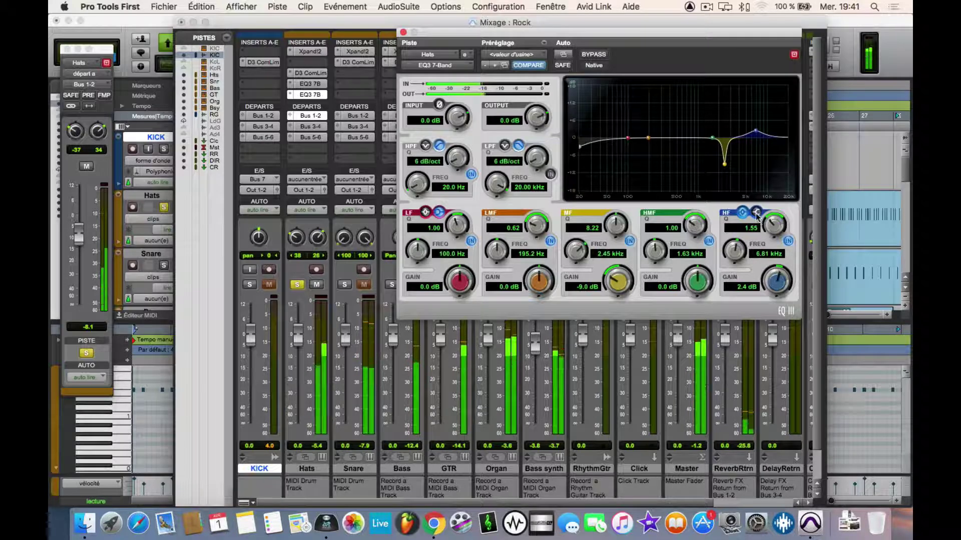
{"action": "left_click", "coordinate": [756, 212]}
{"action": "left_click_drag", "start_coordinate": [779, 275], "coordinate": [777, 301]}
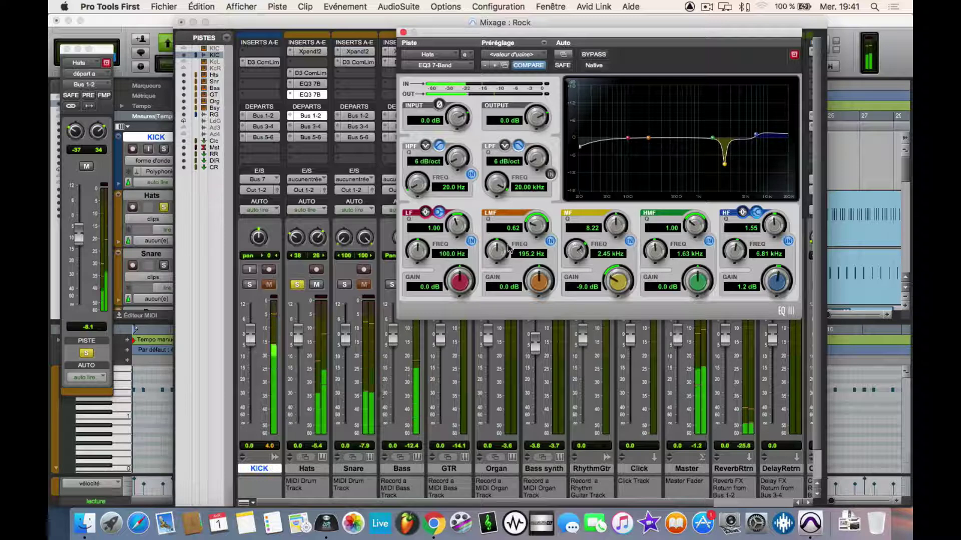
- Try a 4.0 dB LMF boost at 393.2 Hz with Q 1.04 on the Hats EQ, and switch that band off
{"action": "left_click_drag", "start_coordinate": [538, 274], "coordinate": [544, 263]}
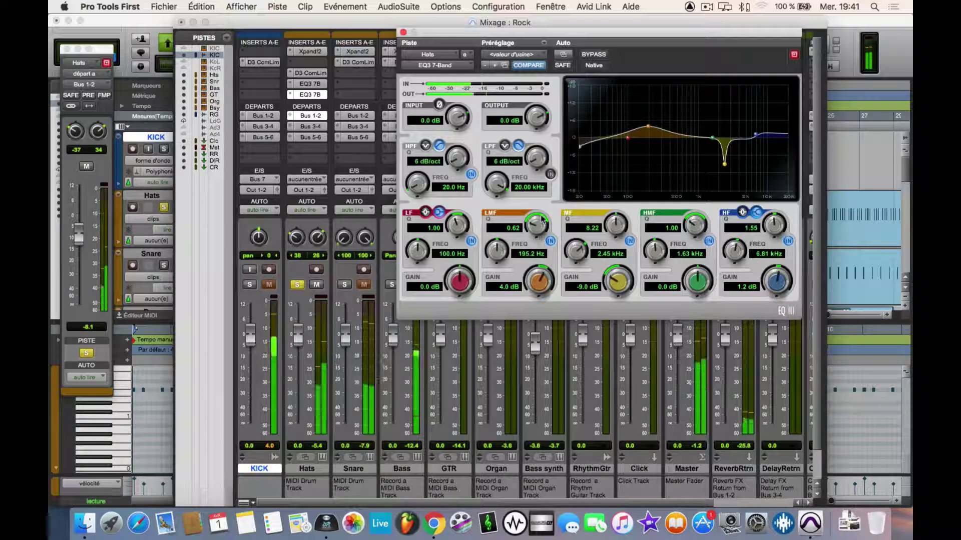
{"action": "left_click_drag", "start_coordinate": [539, 220], "coordinate": [543, 207]}
{"action": "left_click_drag", "start_coordinate": [514, 250], "coordinate": [613, 98]}
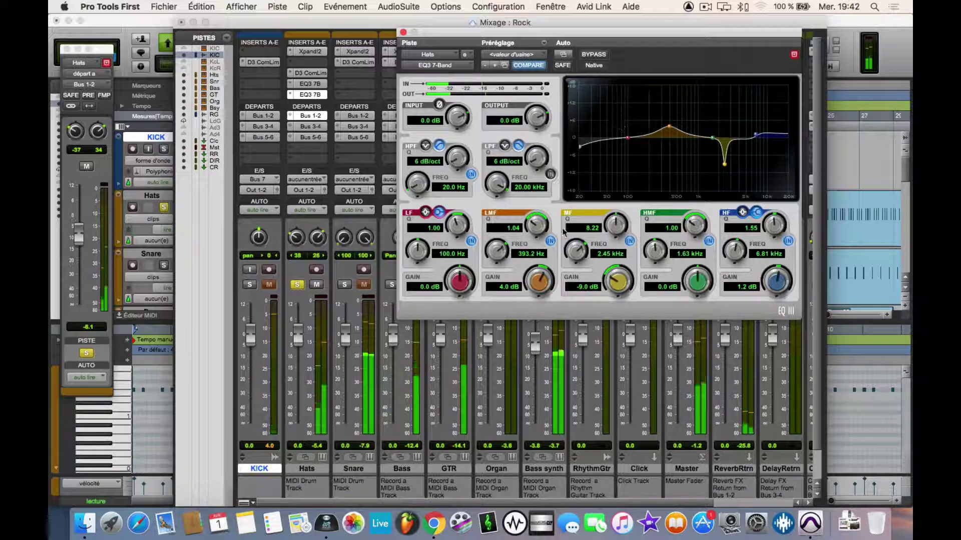
{"action": "left_click", "coordinate": [550, 240]}
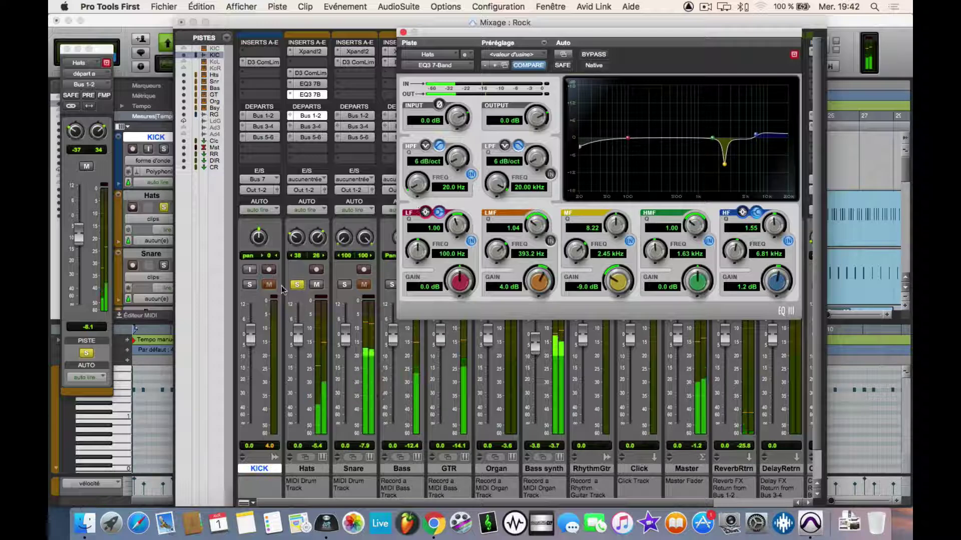
- Solo the KICK track alongside the Hats and set the Hats panning to 33 left and 31 right
{"action": "left_click", "coordinate": [249, 285]}
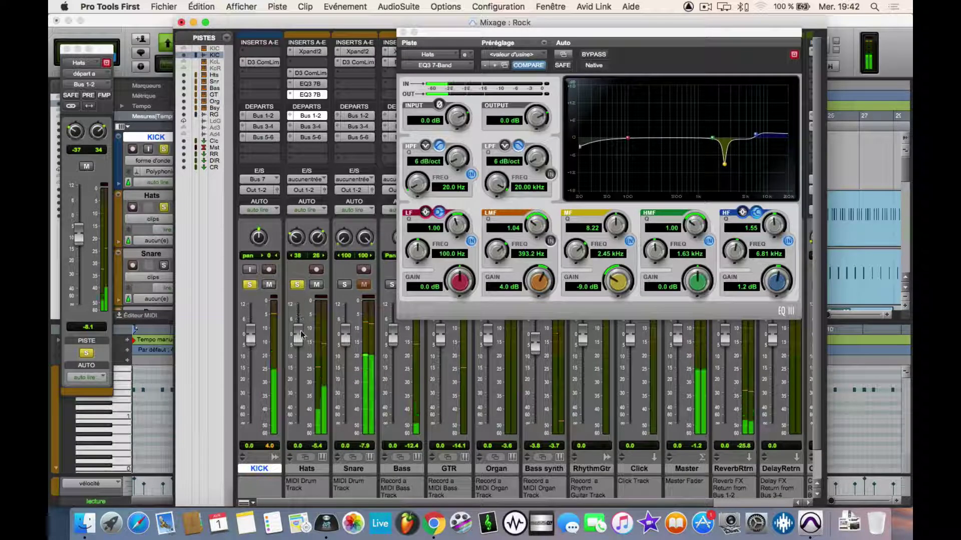
{"action": "left_click_drag", "start_coordinate": [318, 238], "coordinate": [319, 234]}
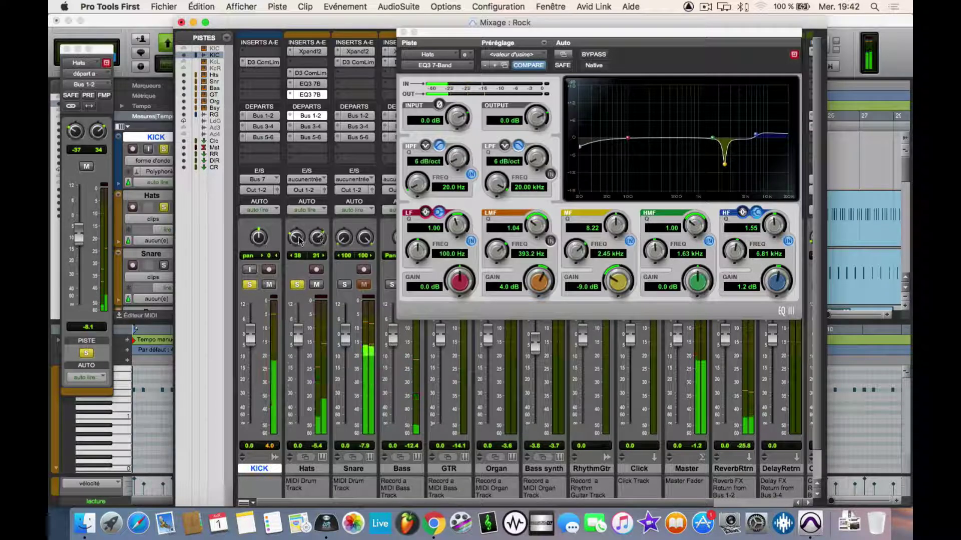
- Add the Snare to the soloed tracks, close the Hats EQ, and pan the Snare to 69 left and 72 right
{"action": "left_click", "coordinate": [345, 285]}
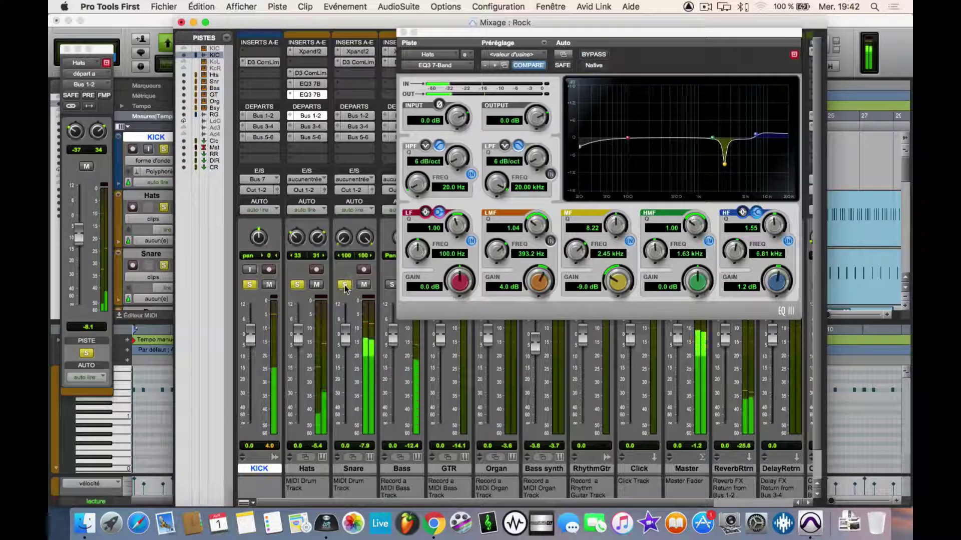
{"action": "left_click", "coordinate": [350, 242], "text": "alt"}
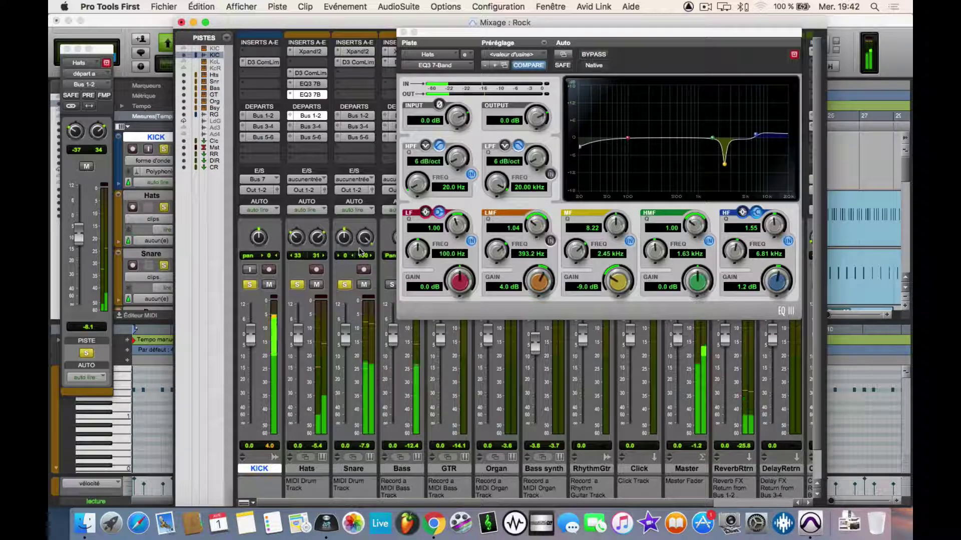
{"action": "left_click", "coordinate": [403, 32]}
{"action": "left_click", "coordinate": [359, 246], "text": "alt"}
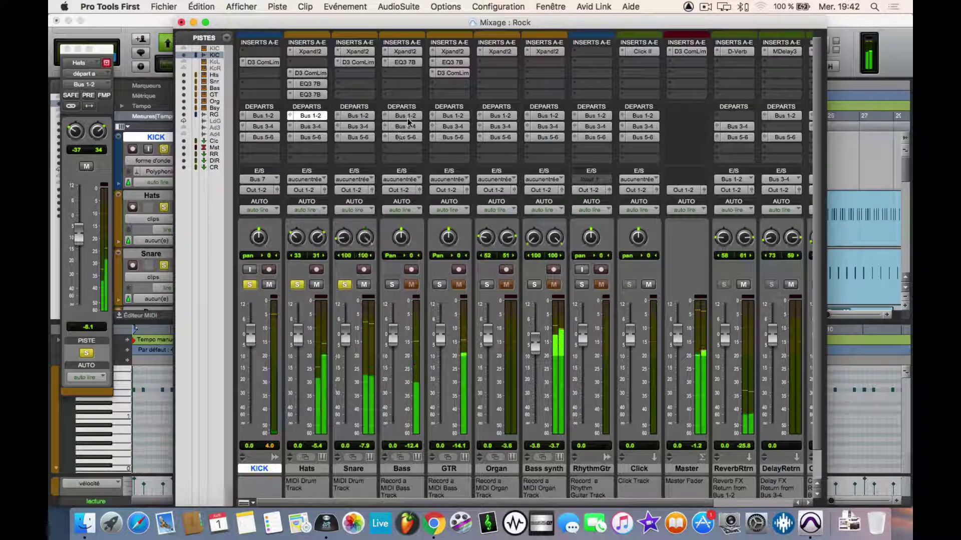
{"action": "left_click_drag", "start_coordinate": [371, 242], "coordinate": [363, 254]}
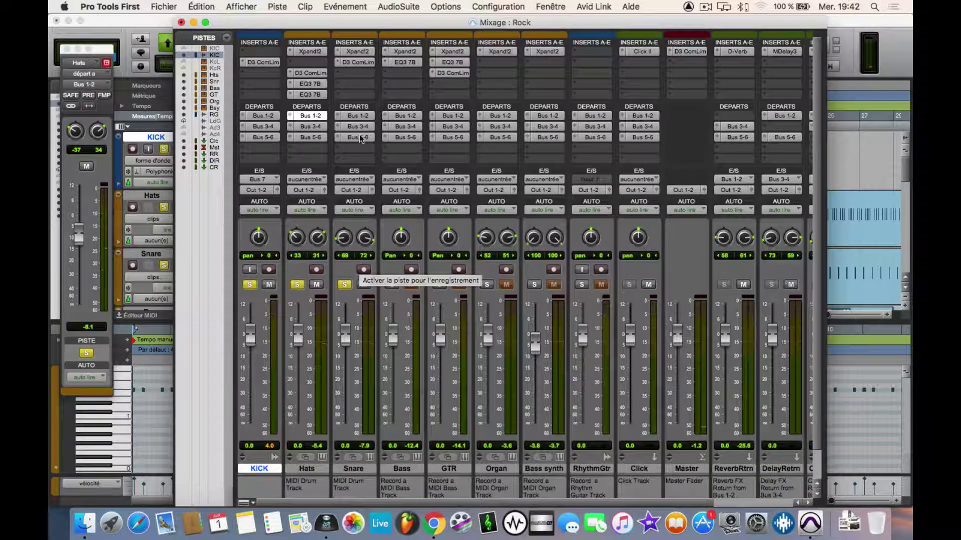
- Adjust the Snare's compressor during playback to a -23.7 dB threshold, 3.4:1 ratio and 23.2 ms attack, and close its window
{"action": "left_click", "coordinate": [360, 51]}
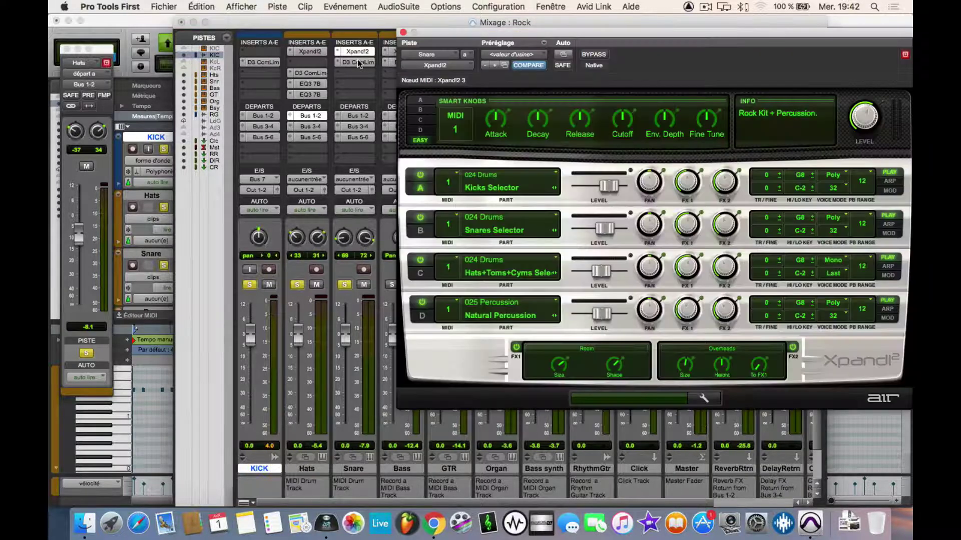
{"action": "left_click", "coordinate": [358, 60]}
{"action": "key", "text": "space"}
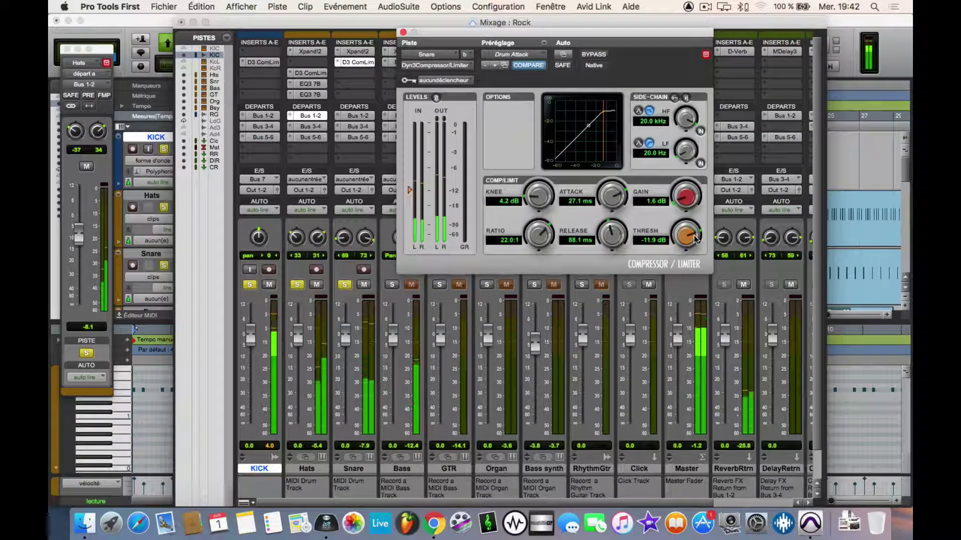
{"action": "left_click_drag", "start_coordinate": [694, 241], "coordinate": [685, 256]}
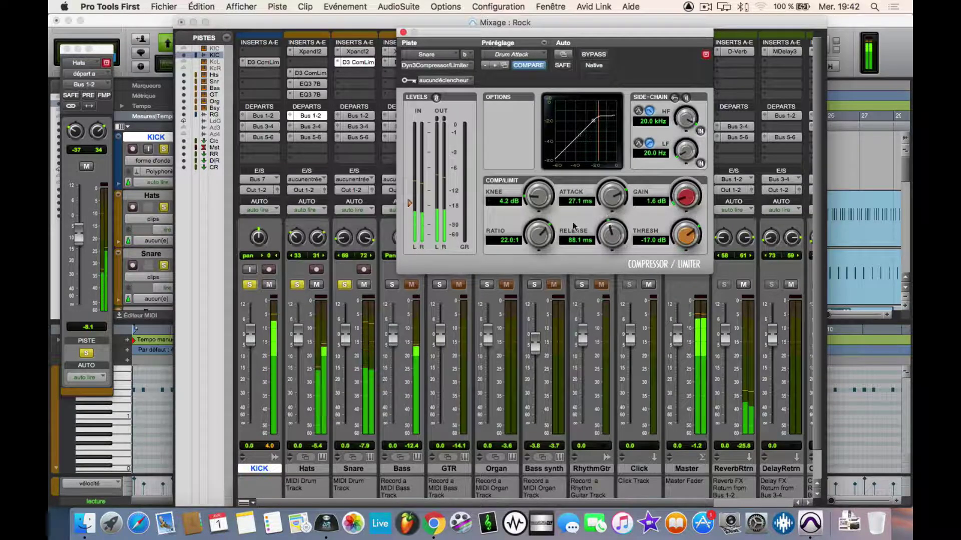
{"action": "left_click_drag", "start_coordinate": [537, 246], "coordinate": [539, 258]}
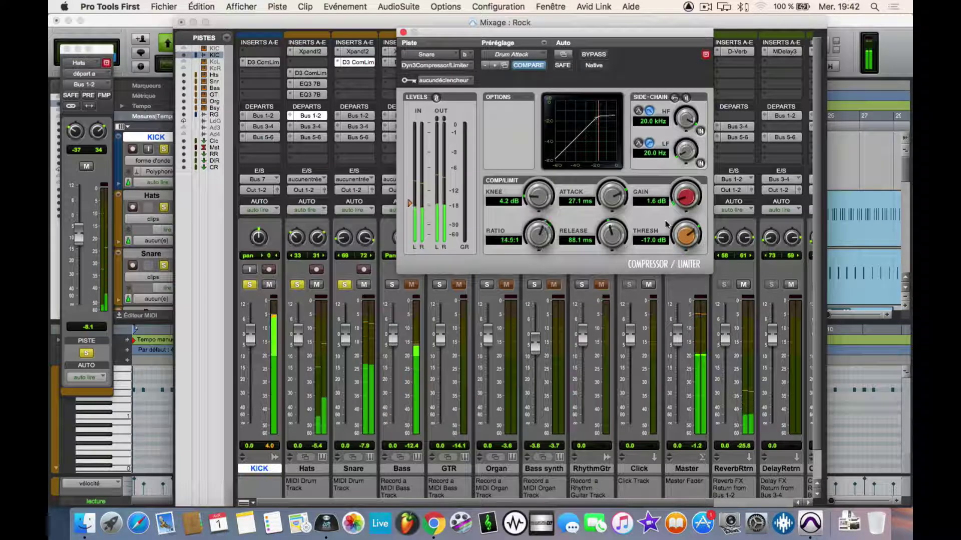
{"action": "left_click_drag", "start_coordinate": [689, 234], "coordinate": [684, 255]}
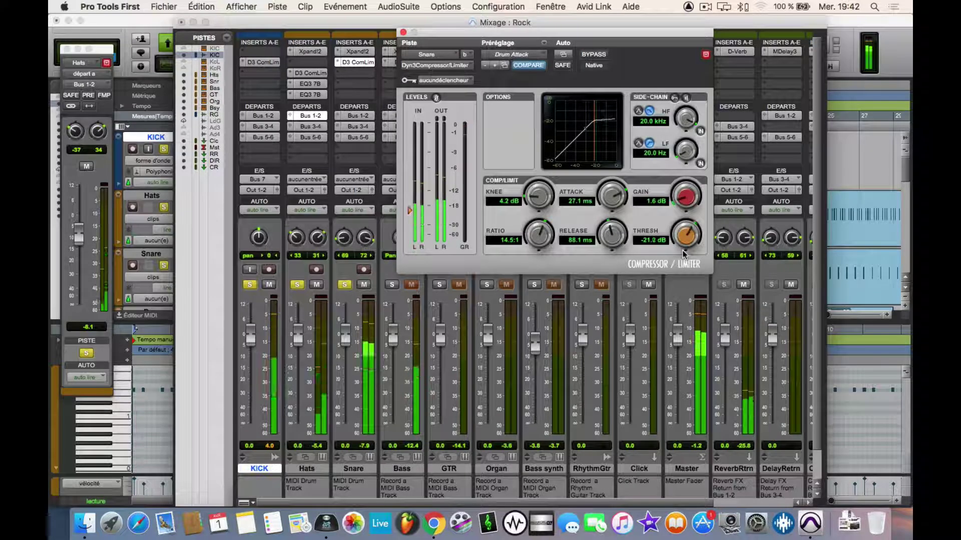
{"action": "left_click_drag", "start_coordinate": [539, 239], "coordinate": [532, 275]}
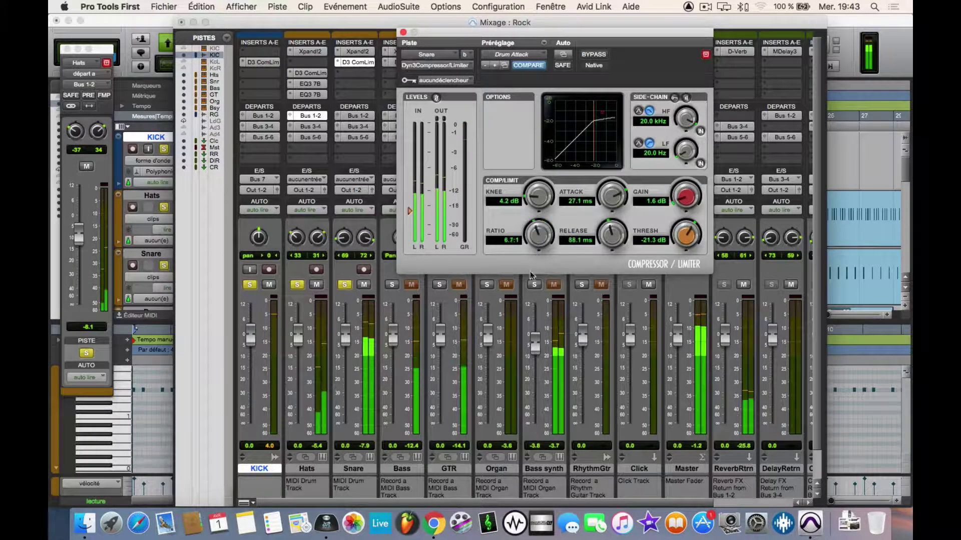
{"action": "mouse_move", "coordinate": [677, 244]}
{"action": "left_mouse_down"}
{"action": "mouse_move", "coordinate": [685, 251]}
{"action": "mouse_move", "coordinate": [674, 263]}
{"action": "mouse_move", "coordinate": [684, 249]}
{"action": "left_mouse_up"}
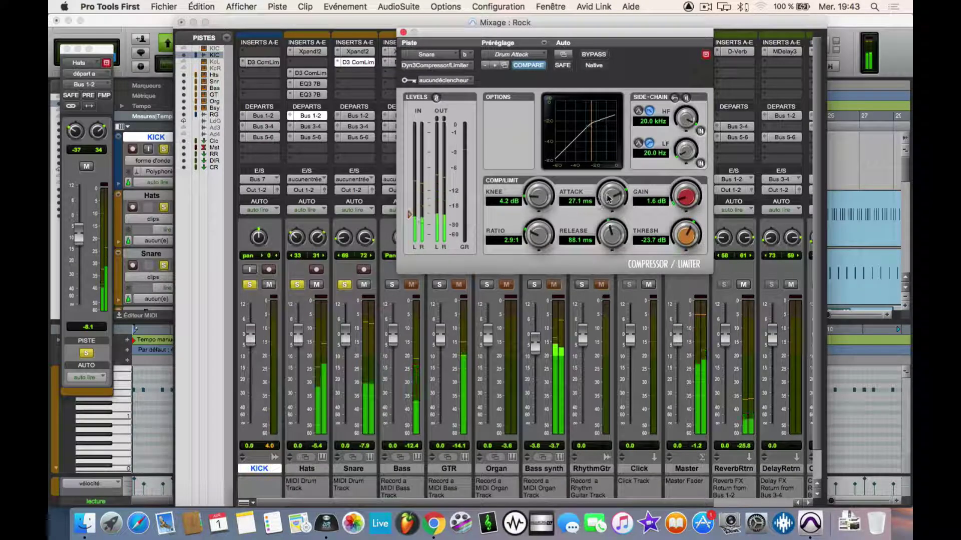
{"action": "left_click_drag", "start_coordinate": [550, 232], "coordinate": [551, 226]}
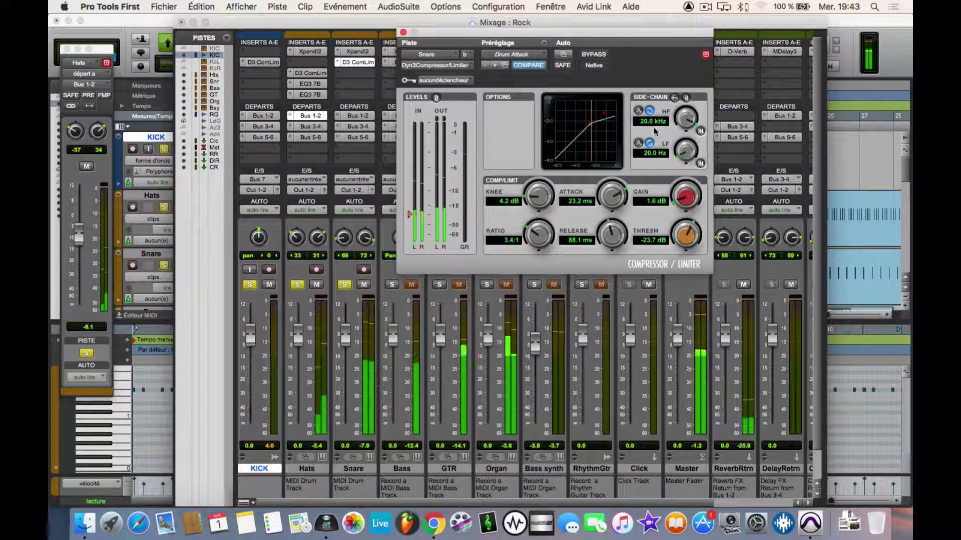
{"action": "left_click", "coordinate": [403, 32]}
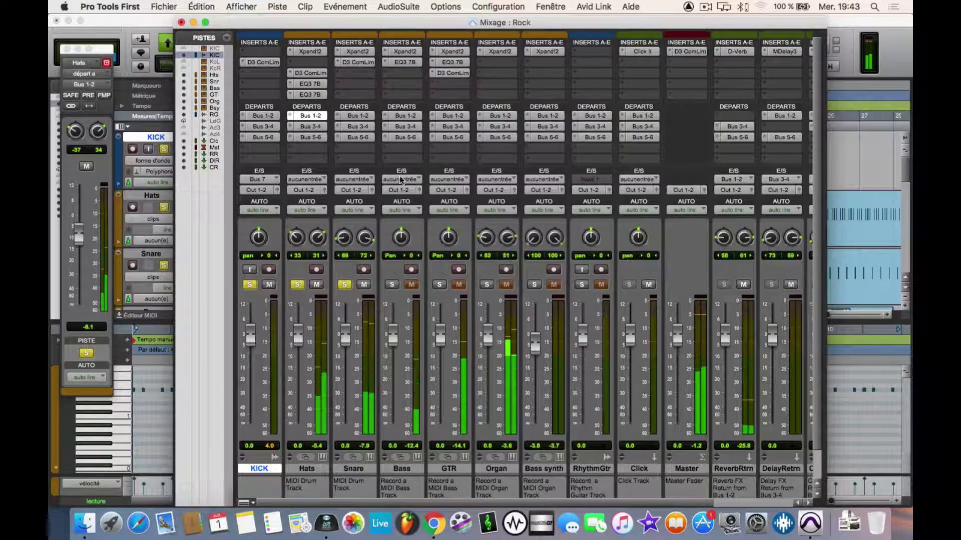
- Set the Snare's Bus 1-2 send level to -11.3 dB and its panning to -42 and 55
{"action": "left_click", "coordinate": [350, 116]}
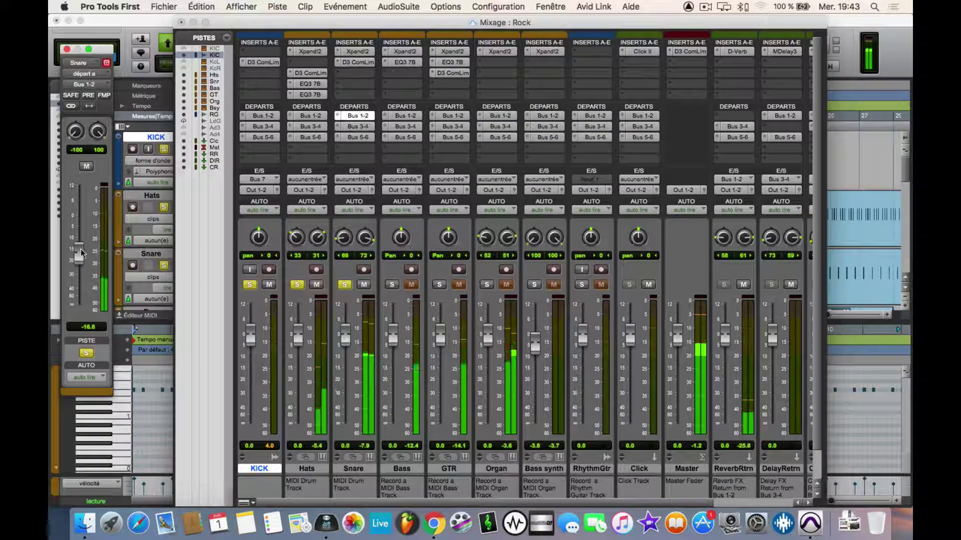
{"action": "mouse_move", "coordinate": [72, 257]}
{"action": "left_mouse_down"}
{"action": "mouse_move", "coordinate": [84, 218]}
{"action": "mouse_move", "coordinate": [79, 242]}
{"action": "left_mouse_up"}
{"action": "left_click_drag", "start_coordinate": [78, 132], "coordinate": [82, 139]}
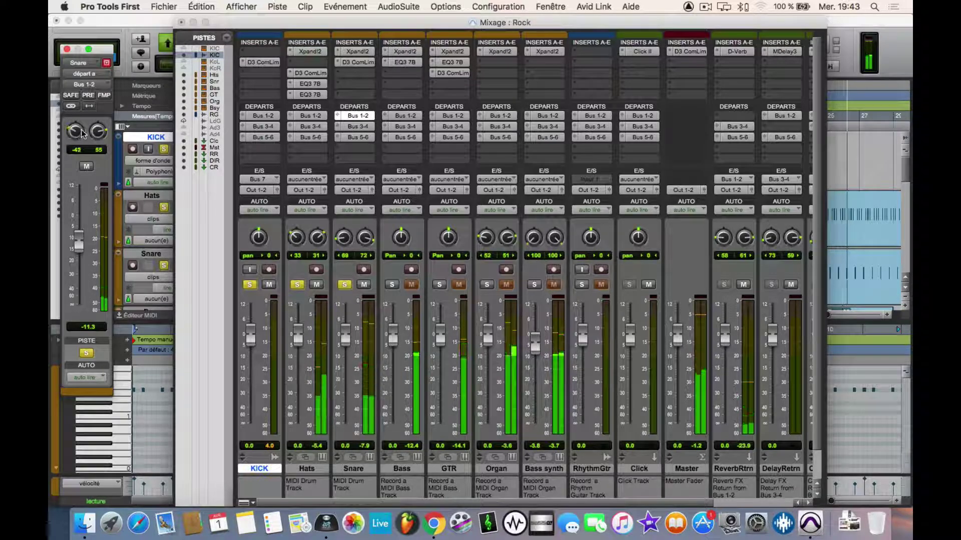
{"action": "left_click_drag", "start_coordinate": [81, 139], "coordinate": [79, 136]}
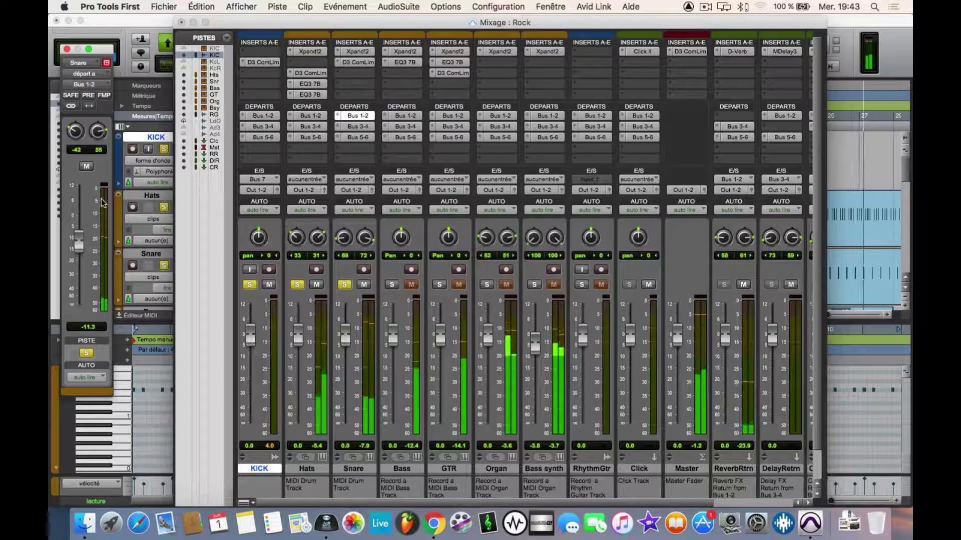
- Set the Snare's Bus 3-4 send level to -32.2 dB and its panning to -55 and 63
{"action": "left_click", "coordinate": [356, 126]}
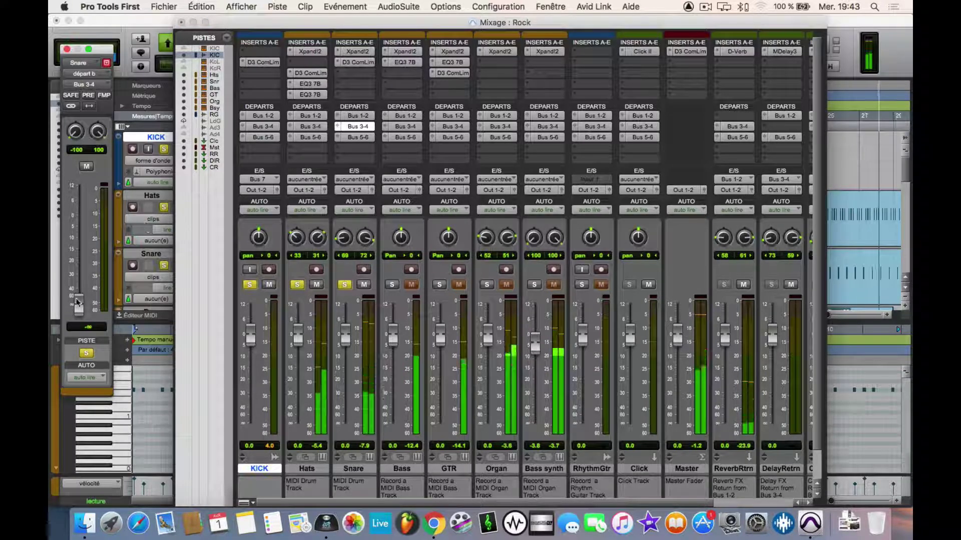
{"action": "mouse_move", "coordinate": [81, 293]}
{"action": "left_mouse_down"}
{"action": "mouse_move", "coordinate": [82, 258]}
{"action": "mouse_move", "coordinate": [79, 277]}
{"action": "left_mouse_up"}
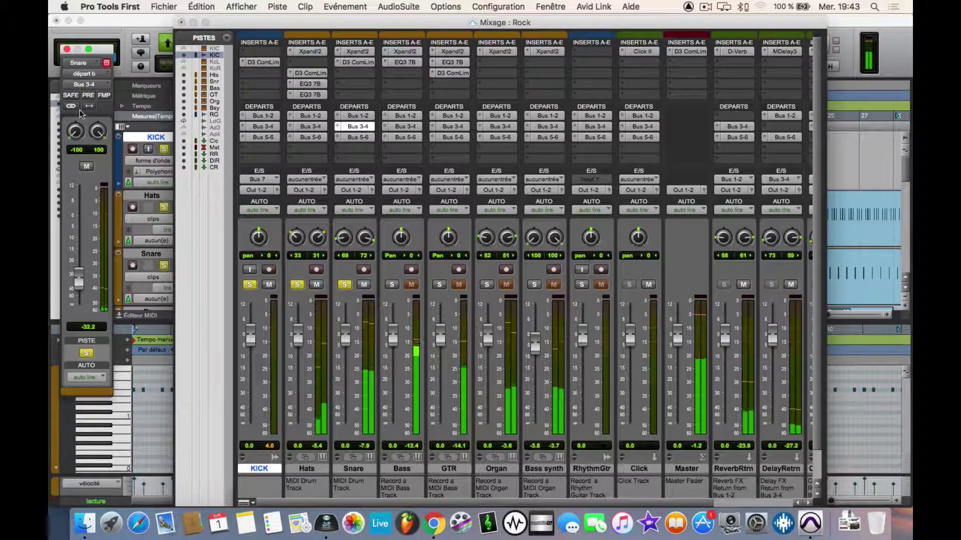
{"action": "left_click_drag", "start_coordinate": [74, 134], "coordinate": [75, 120]}
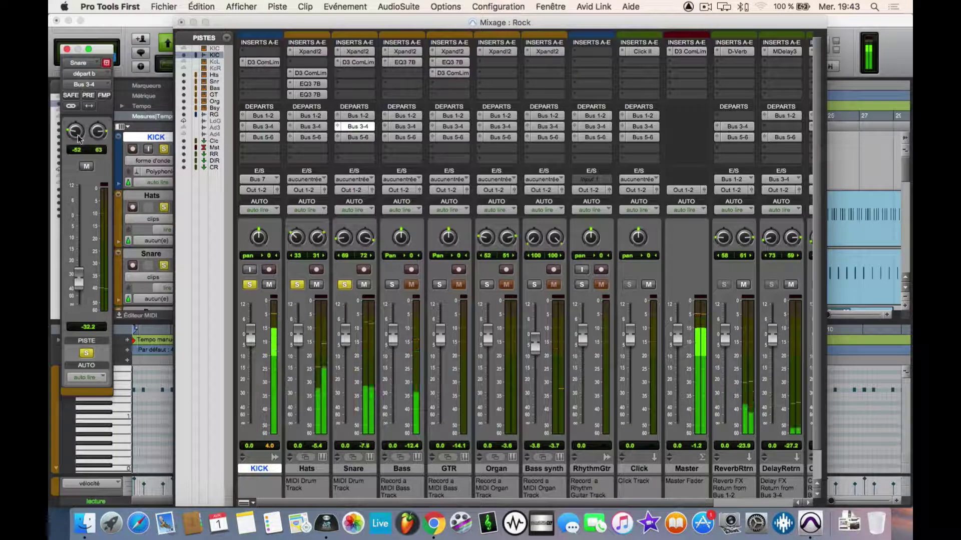
{"action": "left_click_drag", "start_coordinate": [77, 136], "coordinate": [77, 138]}
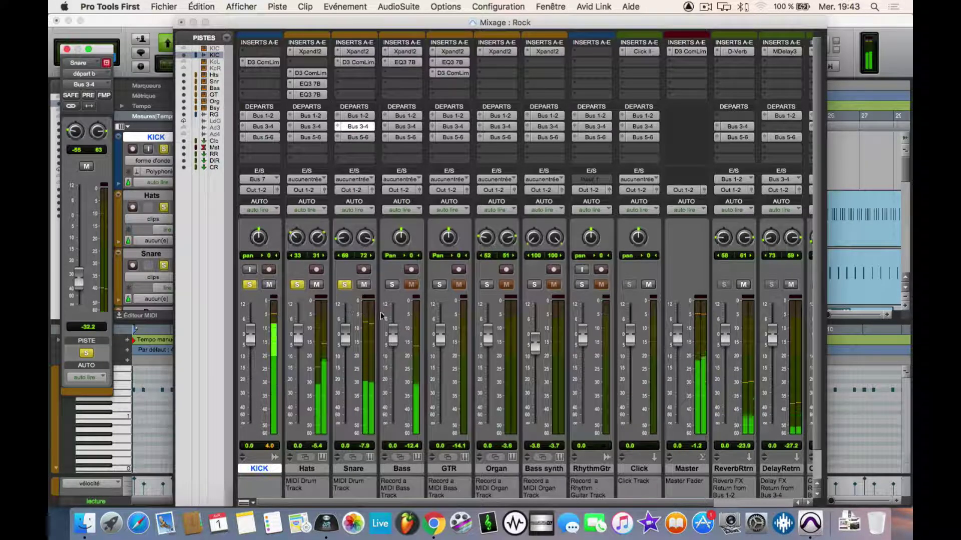
- Add the Bass to the soloed tracks and set its EQ's high-pass filter slope to 24 dB/oct
{"action": "left_click", "coordinate": [392, 286]}
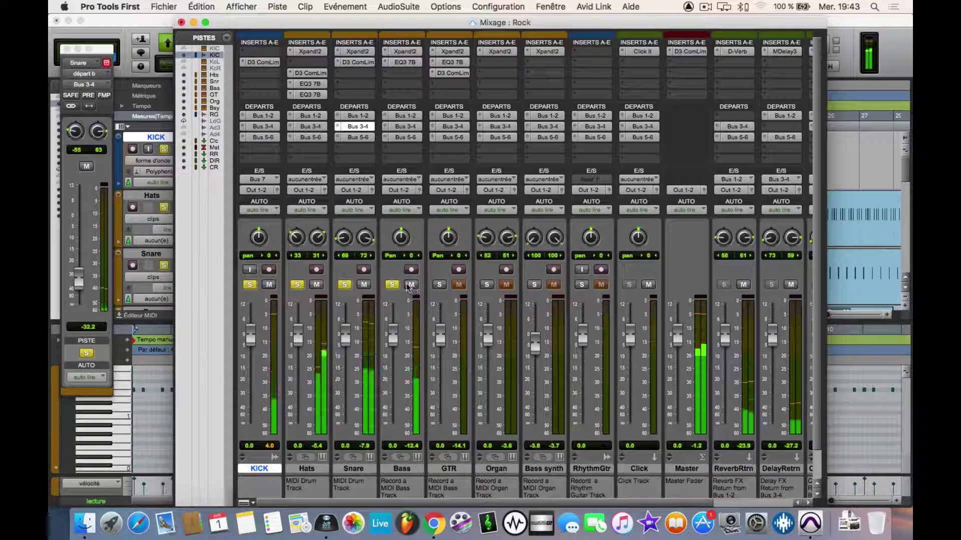
{"action": "left_click", "coordinate": [409, 118]}
{"action": "left_click", "coordinate": [409, 118]}
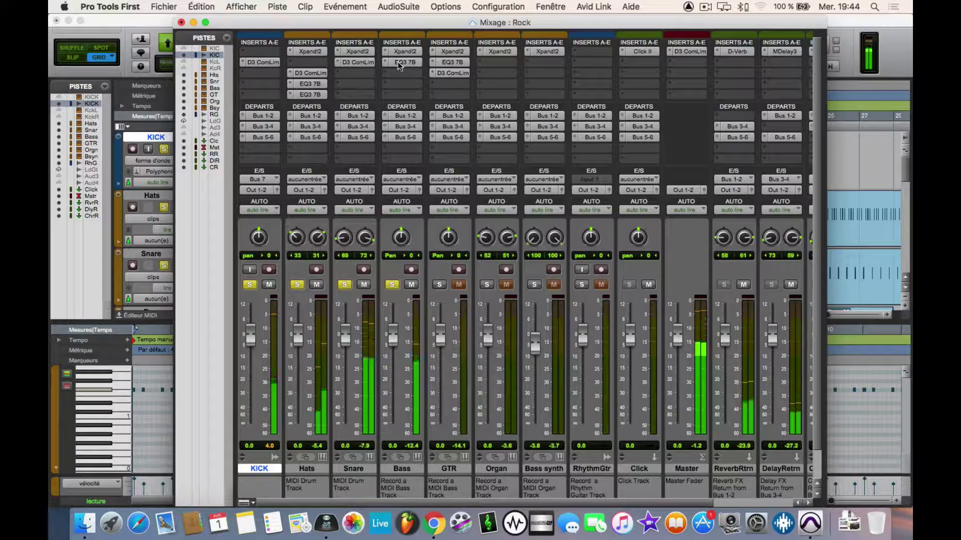
{"action": "left_click", "coordinate": [402, 62]}
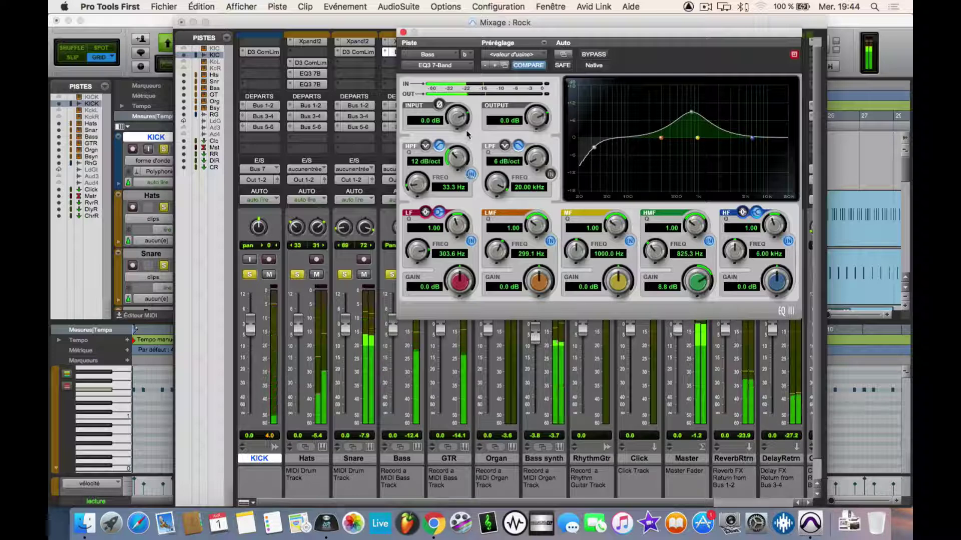
{"action": "left_click_drag", "start_coordinate": [457, 157], "coordinate": [457, 145]}
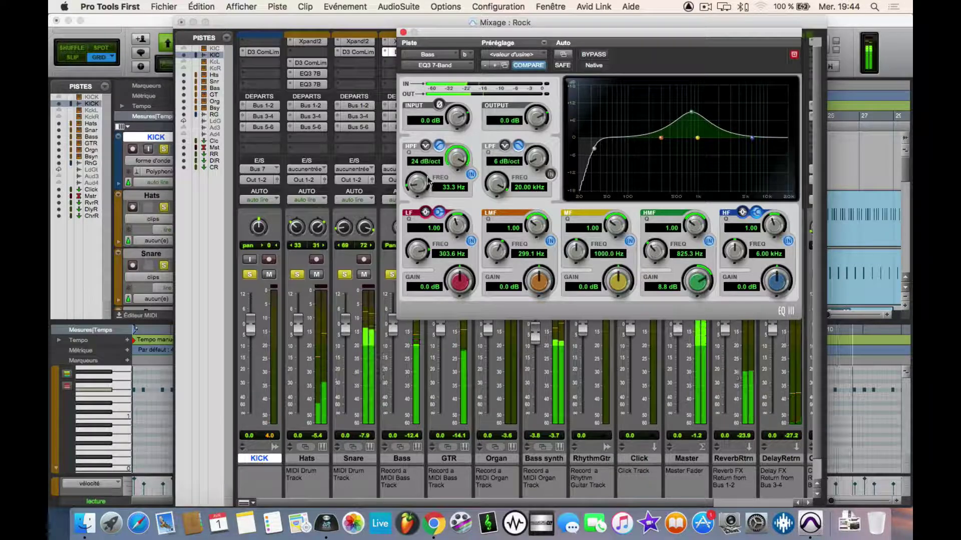
- Set the Bass EQ's high-pass filter frequency to 50.6 Hz and close its window
{"action": "left_click_drag", "start_coordinate": [427, 181], "coordinate": [429, 174]}
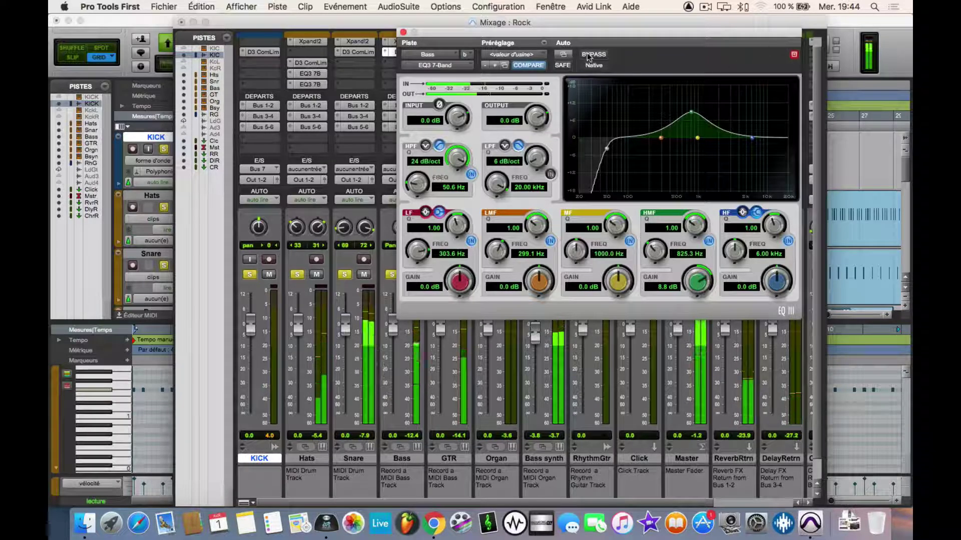
{"action": "left_click", "coordinate": [404, 33]}
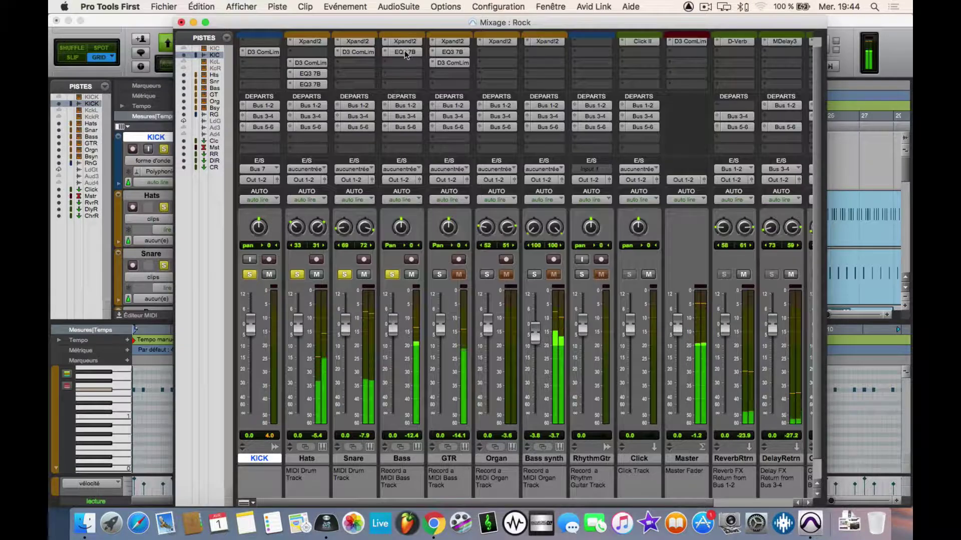
- Insert a mono Dyn3 Compressor/Limiter on the Bass track, in the slot after its EQ
{"action": "left_click_drag", "start_coordinate": [404, 52], "coordinate": [402, 67]}
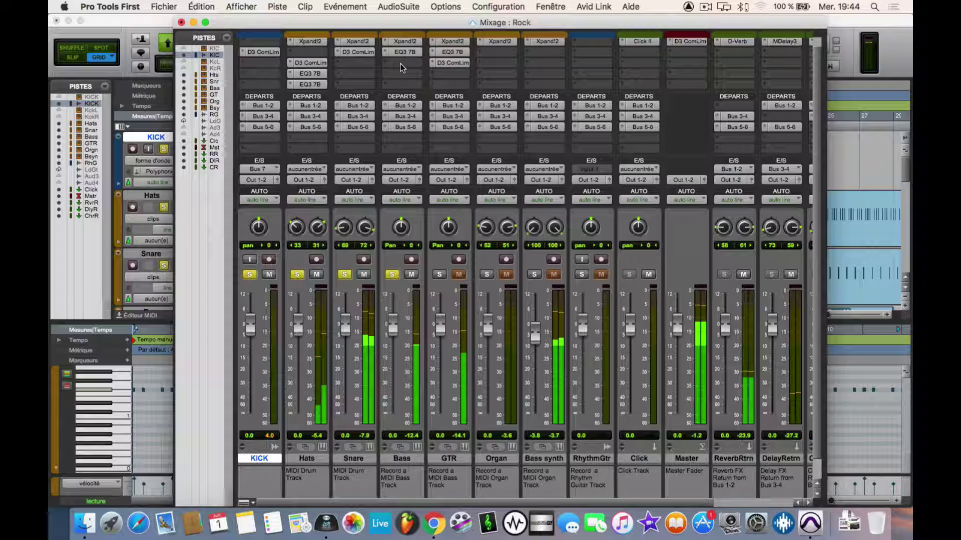
{"action": "left_click", "coordinate": [402, 67]}
{"action": "mouse_move", "coordinate": [440, 63]}
{"action": "mouse_move", "coordinate": [563, 77]}
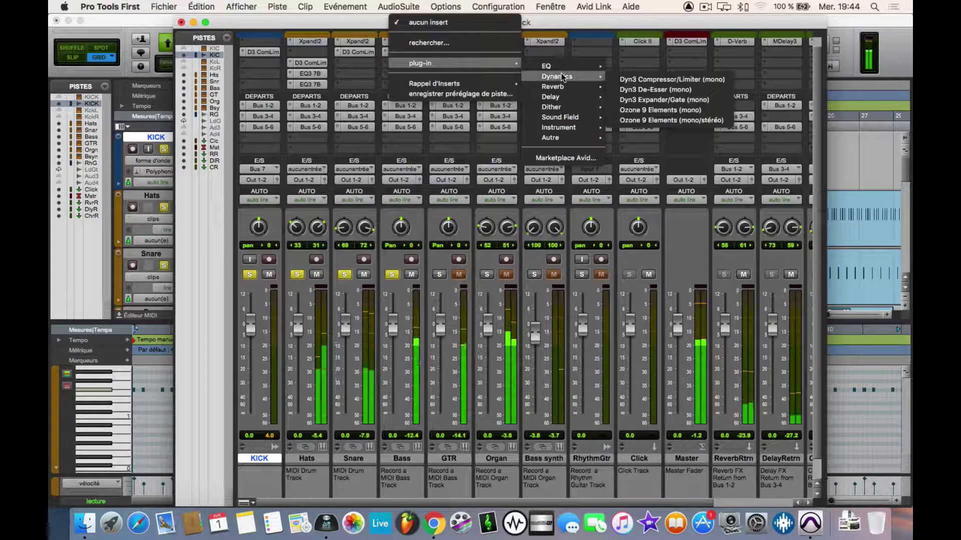
{"action": "left_click", "coordinate": [648, 86]}
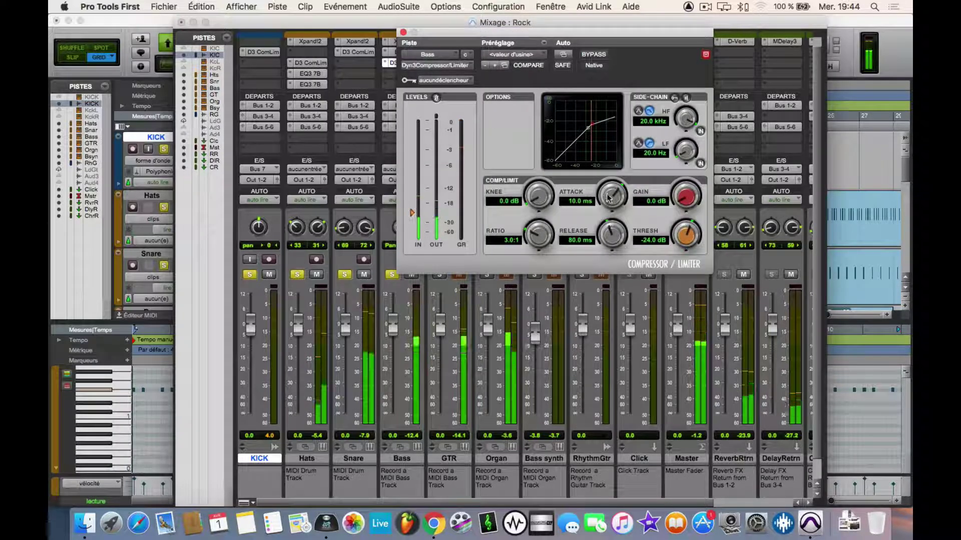
- Set the Bass compressor's threshold to -21.0 dB, attack to 516.2 µs and release to 87.0 ms during playback
{"action": "left_click_drag", "start_coordinate": [606, 219], "coordinate": [690, 230]}
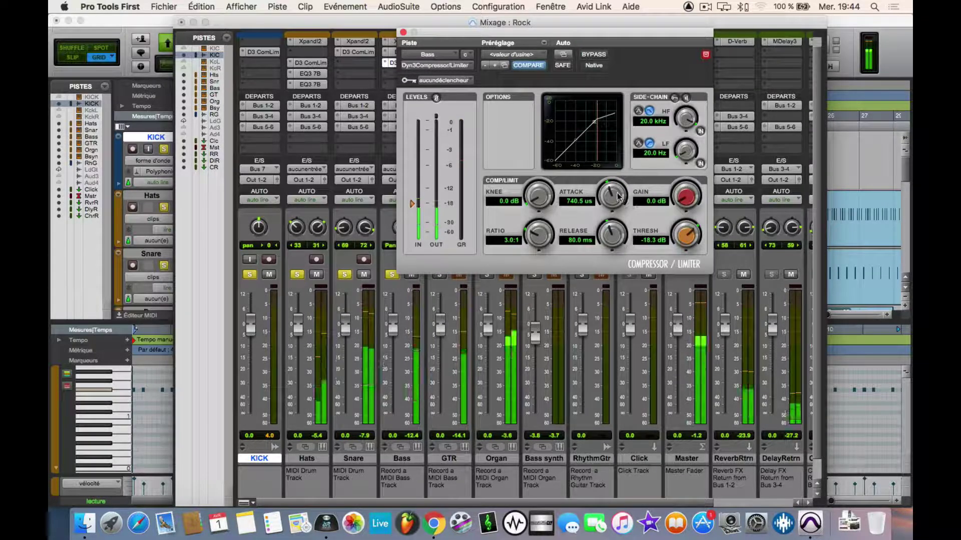
{"action": "left_click_drag", "start_coordinate": [614, 204], "coordinate": [614, 197]}
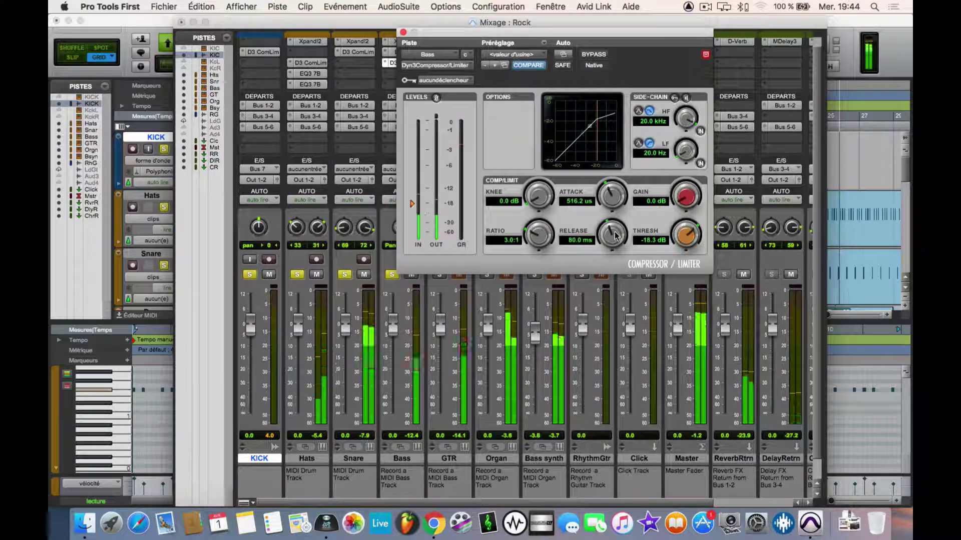
{"action": "left_click_drag", "start_coordinate": [616, 236], "coordinate": [665, 244]}
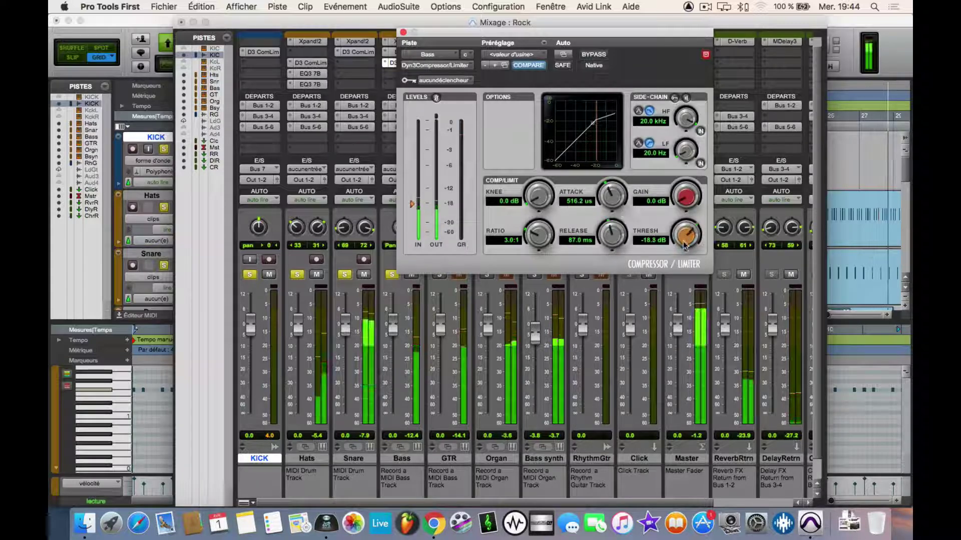
{"action": "scroll", "coordinate": [685, 244], "scroll_direction": "down", "scroll_amount": 3}
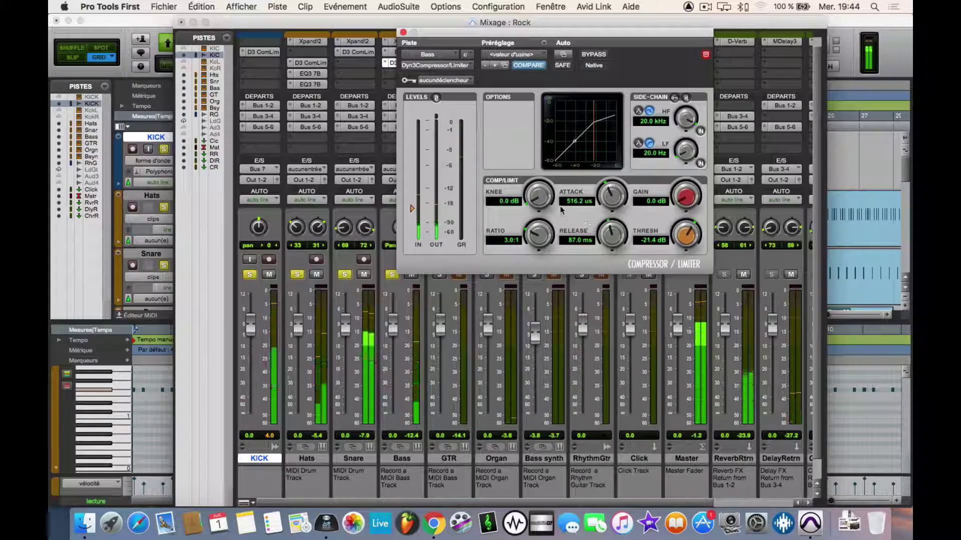
{"action": "left_click_drag", "start_coordinate": [683, 237], "coordinate": [684, 235]}
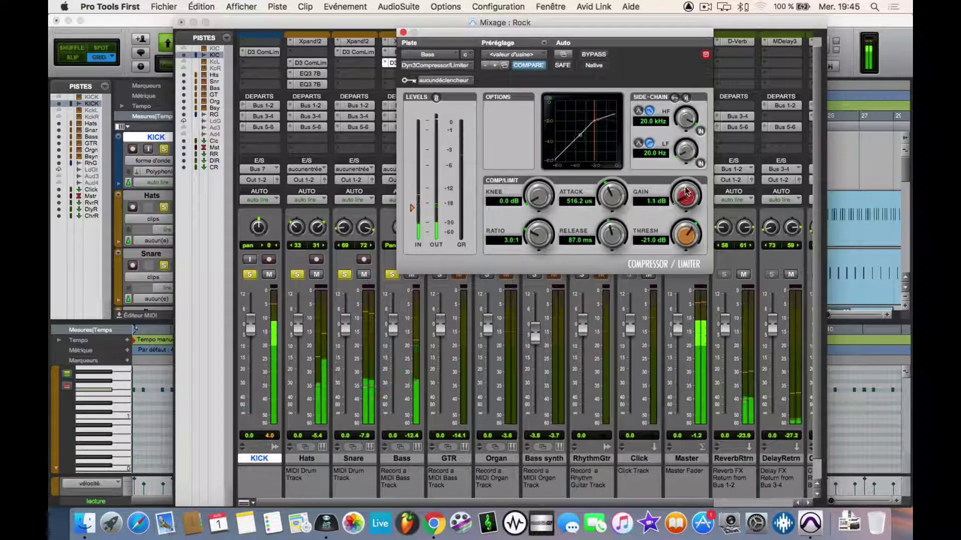
- Raise the Bass compressor's gain to 3.7 dB and close its window
{"action": "left_click_drag", "start_coordinate": [685, 188], "coordinate": [686, 186]}
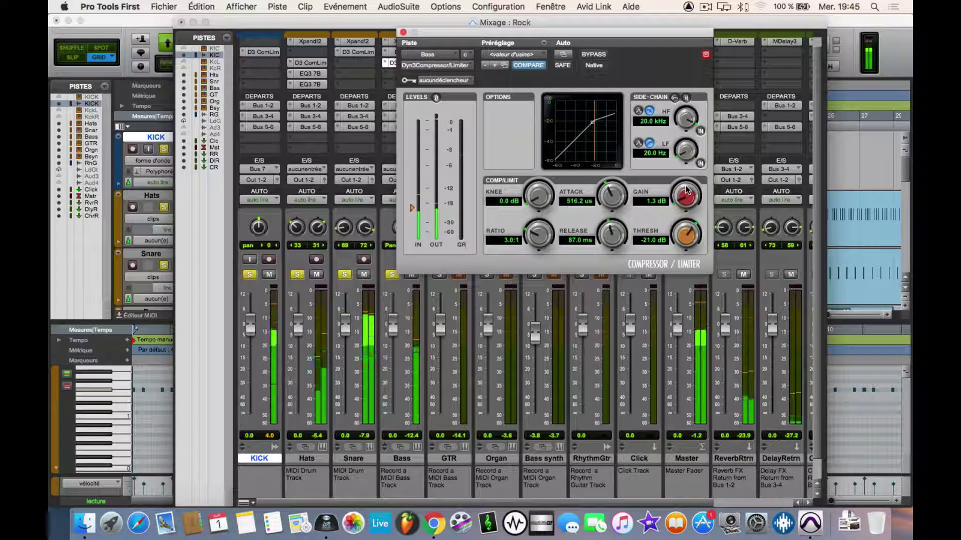
{"action": "left_click_drag", "start_coordinate": [687, 189], "coordinate": [690, 181]}
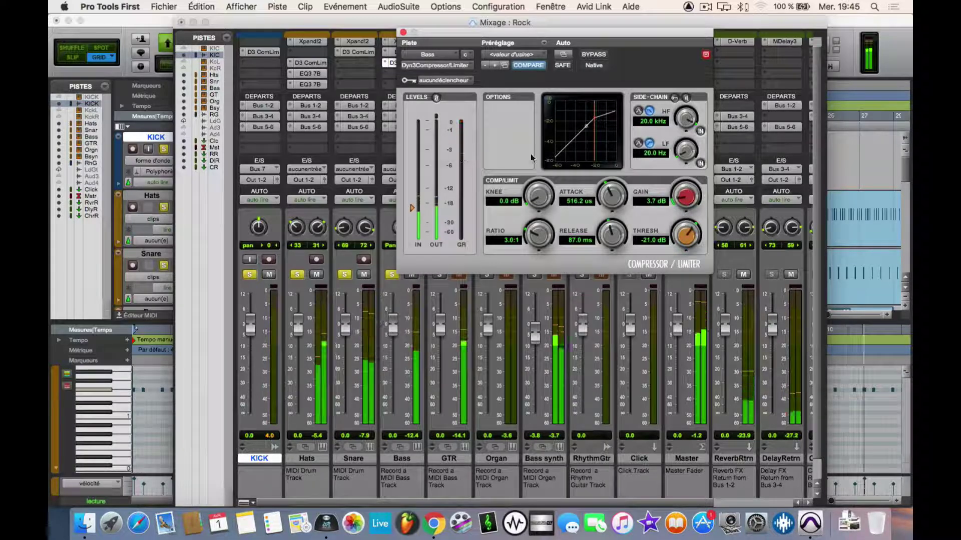
{"action": "left_click", "coordinate": [403, 32]}
- Create one new stereo Master Fader track after the ChorusRtrn track
{"action": "scroll", "coordinate": [645, 351], "scroll_direction": "right", "scroll_amount": 3}
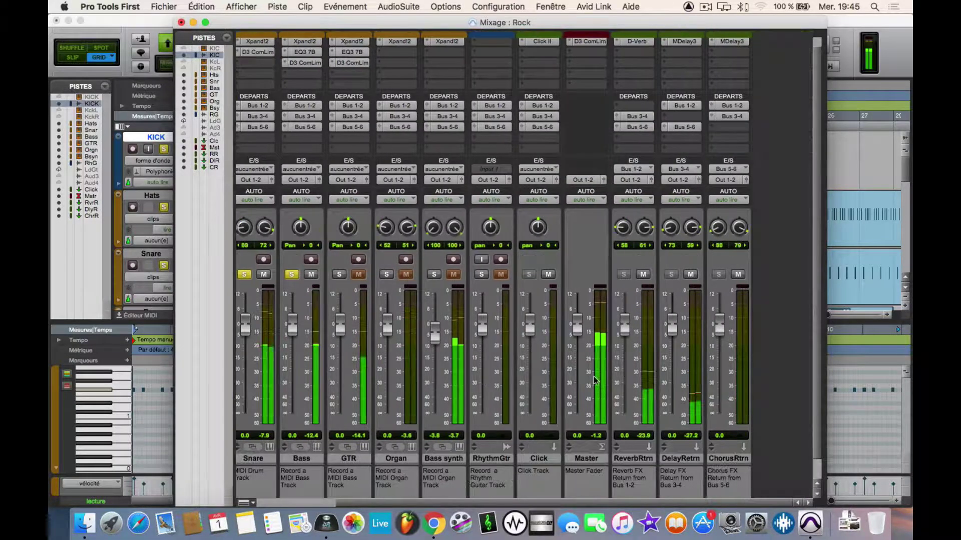
{"action": "scroll", "coordinate": [663, 400], "scroll_direction": "left", "scroll_amount": 3}
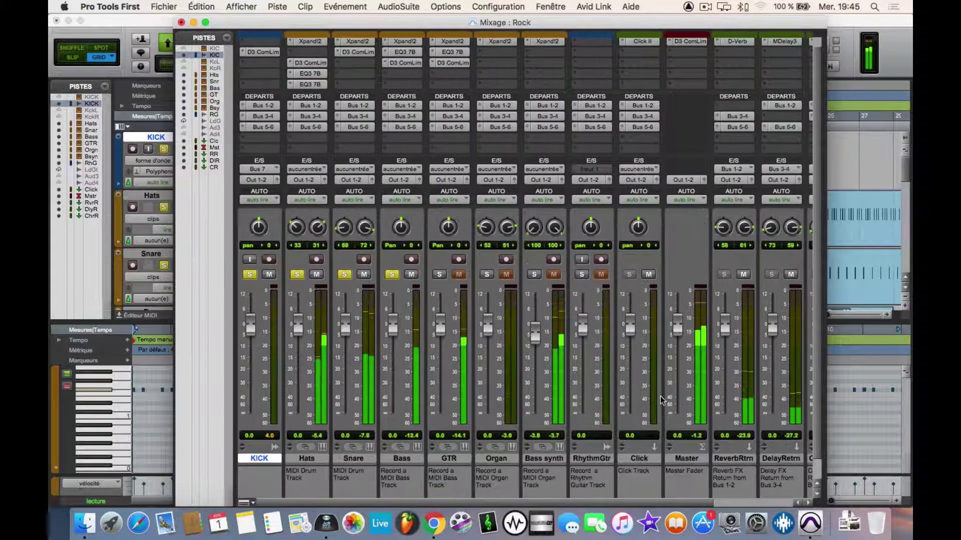
{"action": "scroll", "coordinate": [661, 401], "scroll_direction": "right", "scroll_amount": 3}
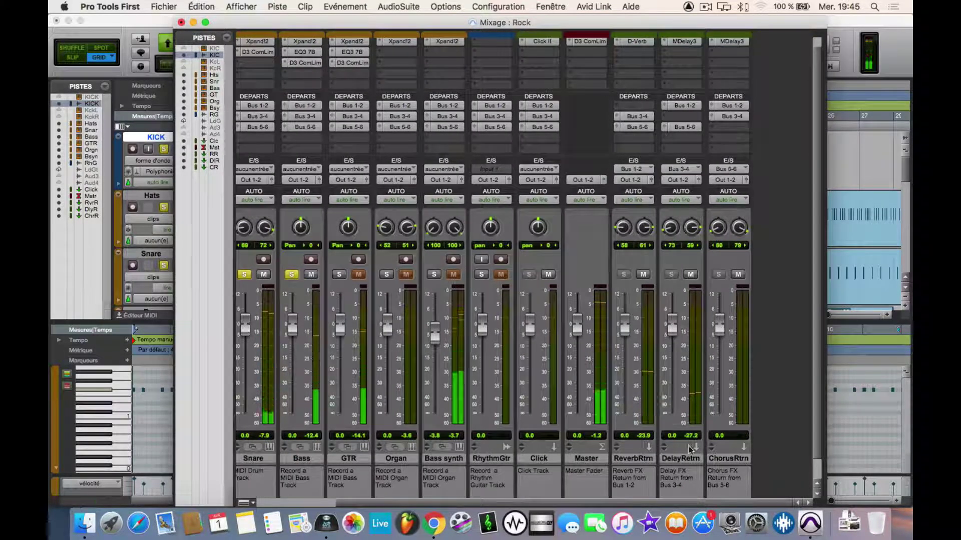
{"action": "left_click", "coordinate": [738, 458]}
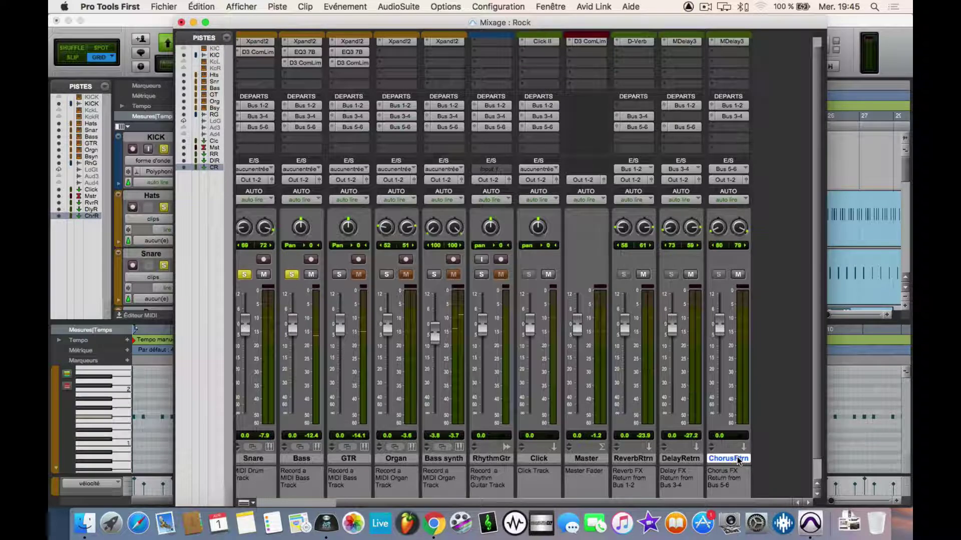
{"action": "key", "text": "super+shift+n"}
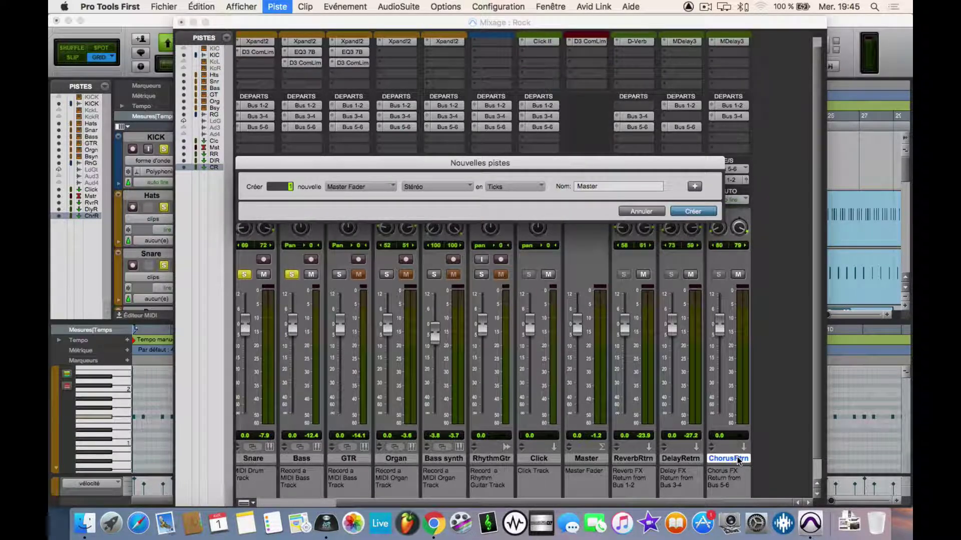
{"action": "key", "text": "Return"}
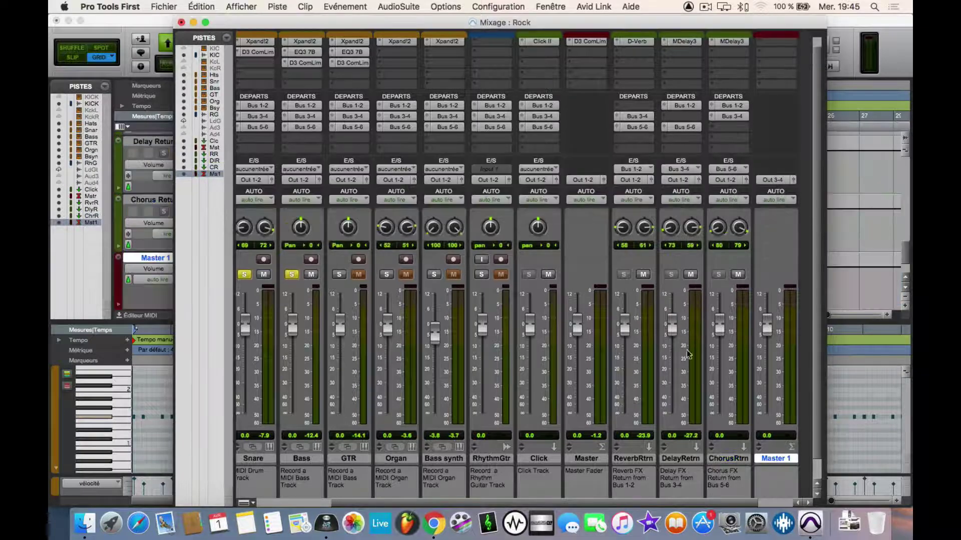
- Play the session and assign the Master 1 track's output to Out 1-2 (Stéréo)
{"action": "key", "text": "space"}
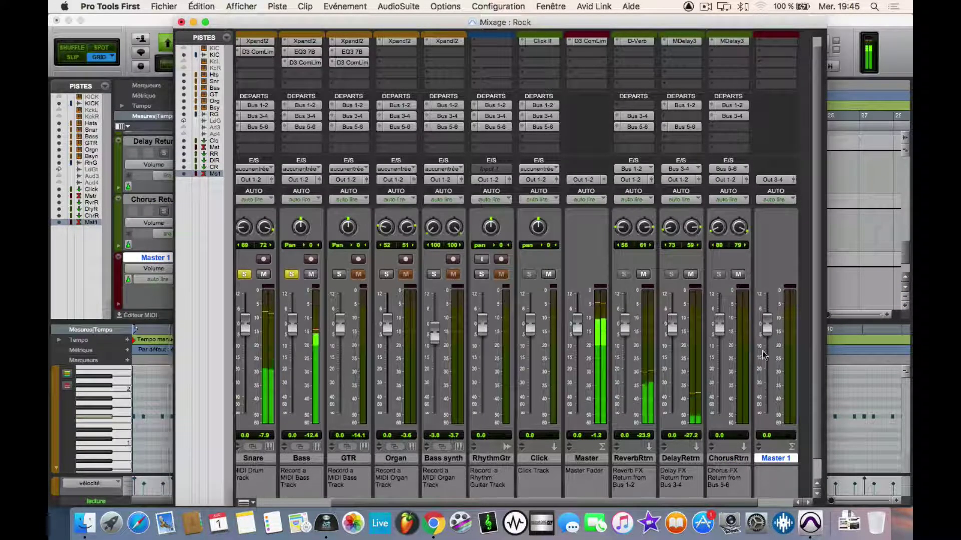
{"action": "left_click", "coordinate": [774, 180]}
{"action": "mouse_move", "coordinate": [789, 179]}
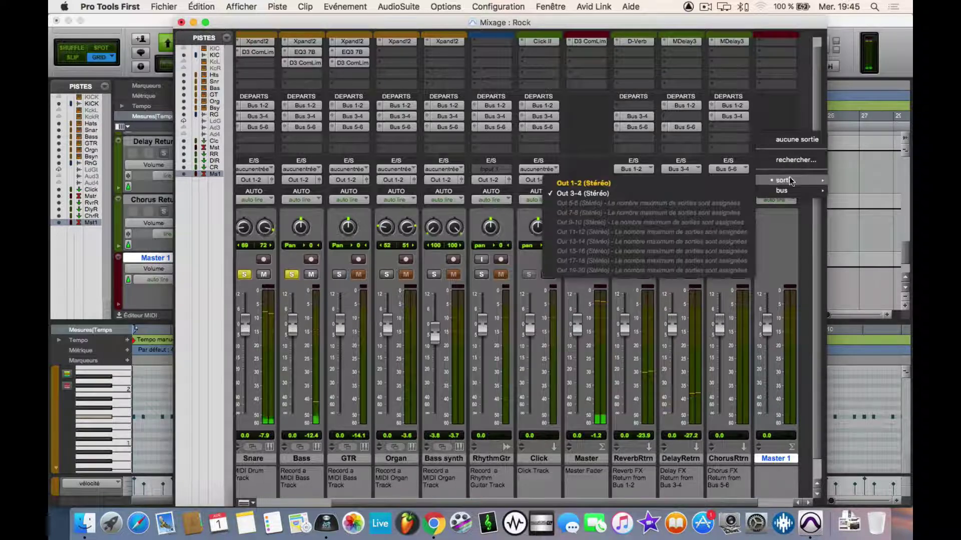
{"action": "left_click", "coordinate": [692, 188]}
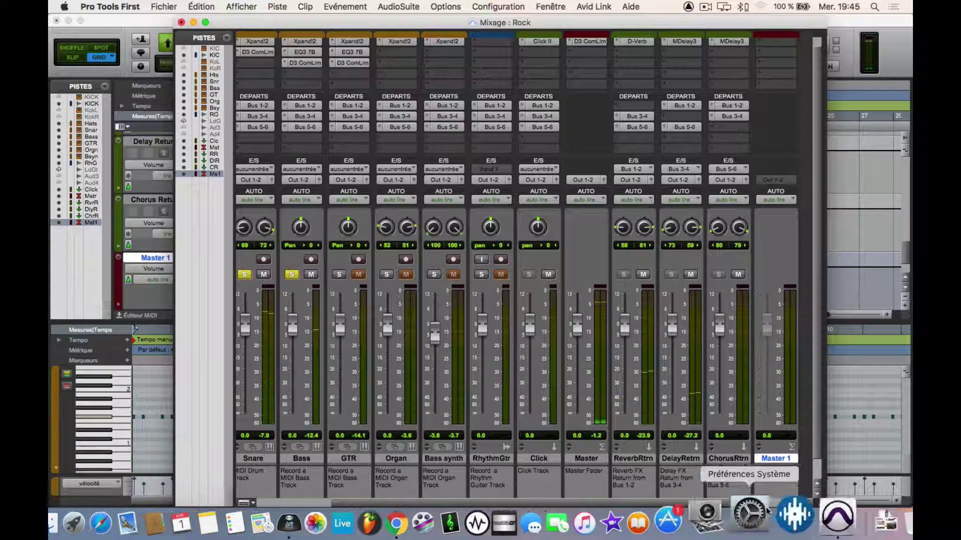
- Delete the Master 1 track from the session
{"action": "right_click", "coordinate": [779, 462]}
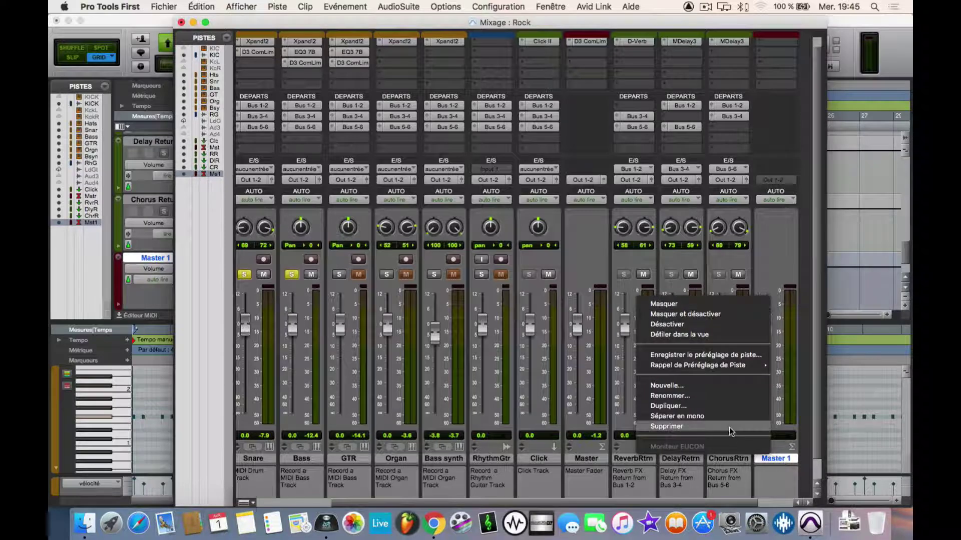
{"action": "left_click", "coordinate": [723, 426]}
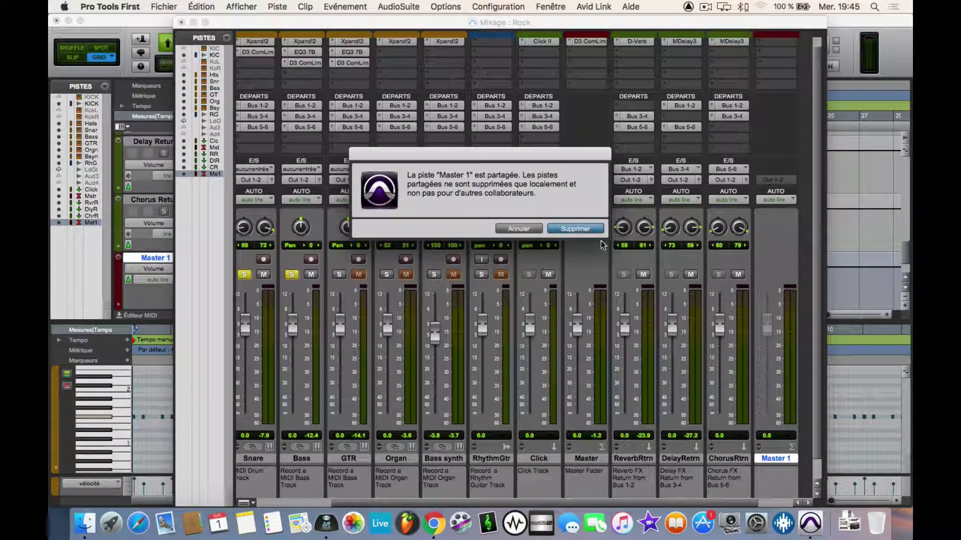
{"action": "left_click", "coordinate": [587, 229]}
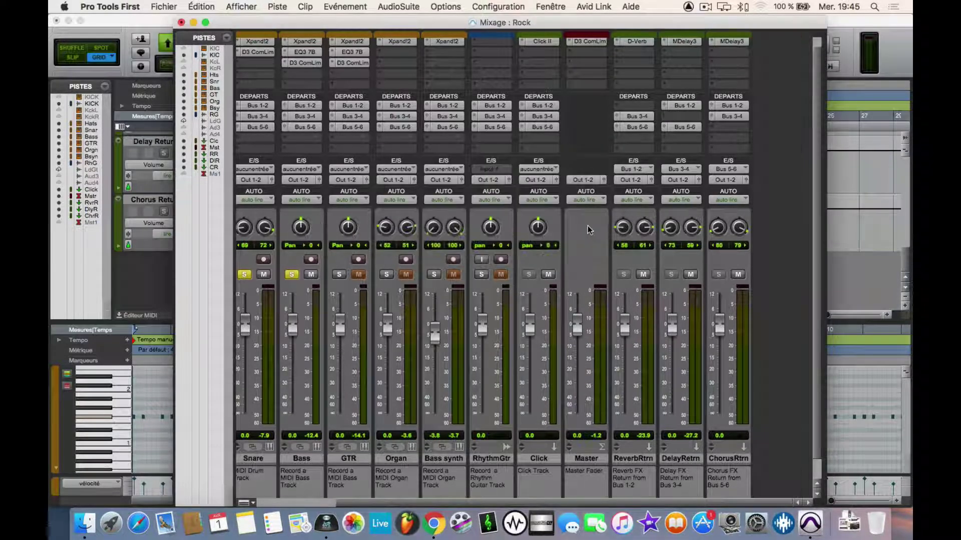
- Select the original Master track and save the session
{"action": "left_click", "coordinate": [583, 460]}
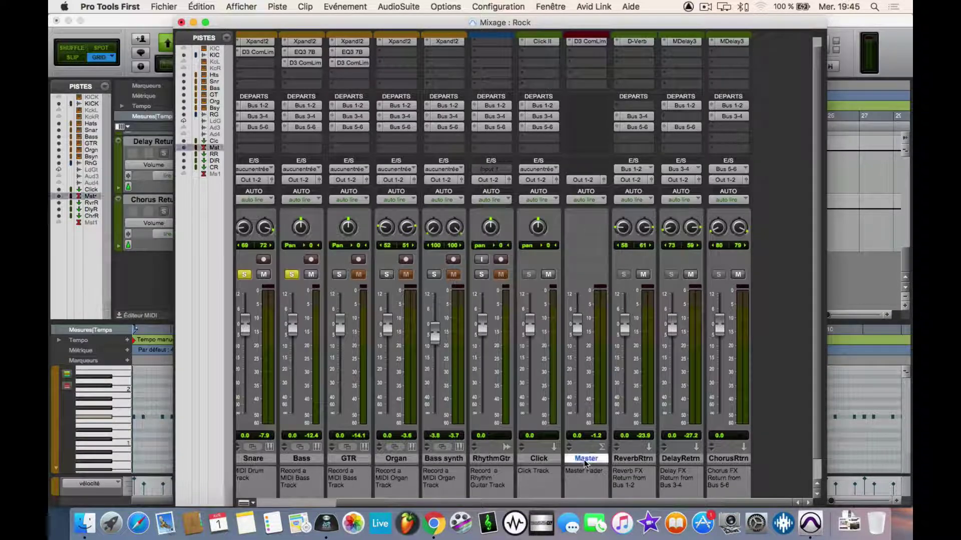
{"action": "scroll", "coordinate": [550, 460], "scroll_direction": "left", "scroll_amount": 4}
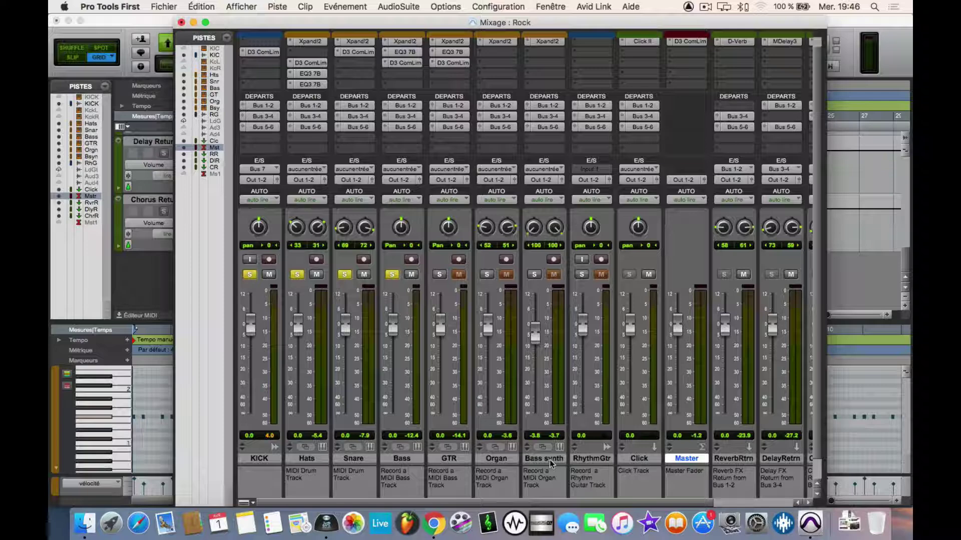
{"action": "key", "text": "super+s"}
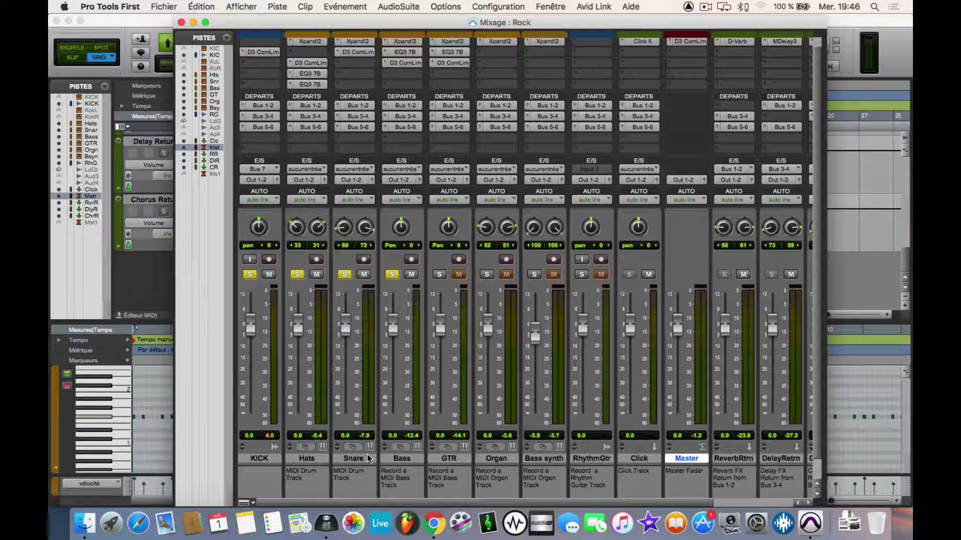
- Start playback, add the GTR to the soloed tracks and lower its volume to -3.8 dB
{"action": "key", "text": "space"}
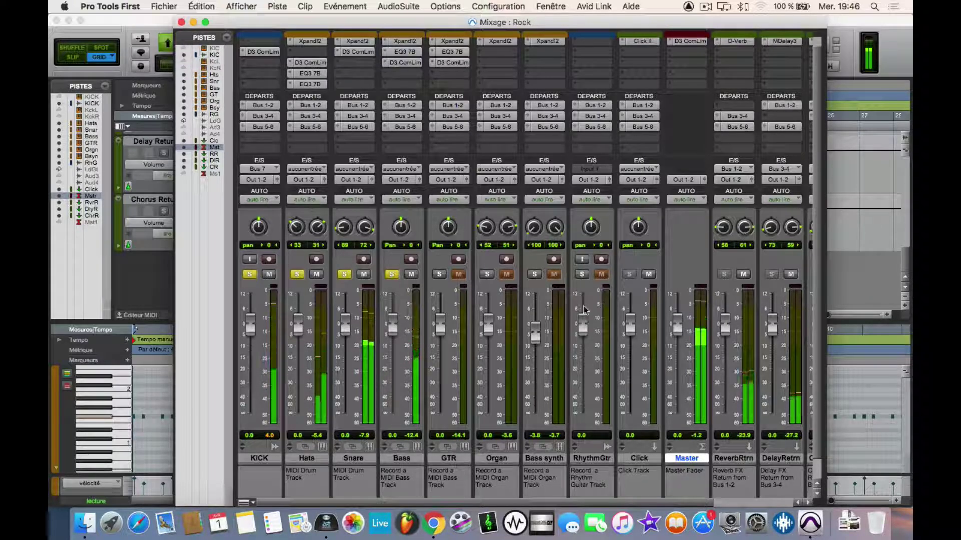
{"action": "left_click", "coordinate": [440, 275], "text": "super"}
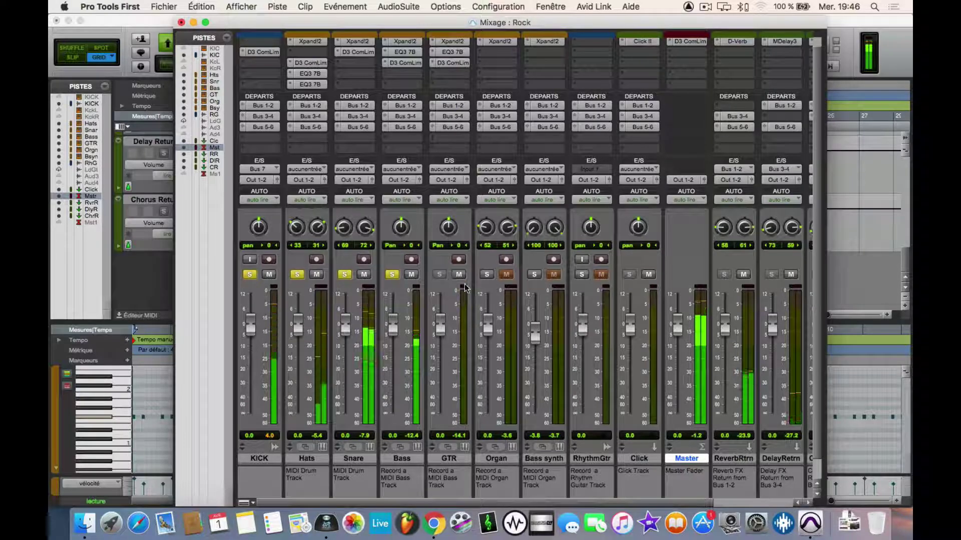
{"action": "left_click", "coordinate": [439, 275], "text": "super"}
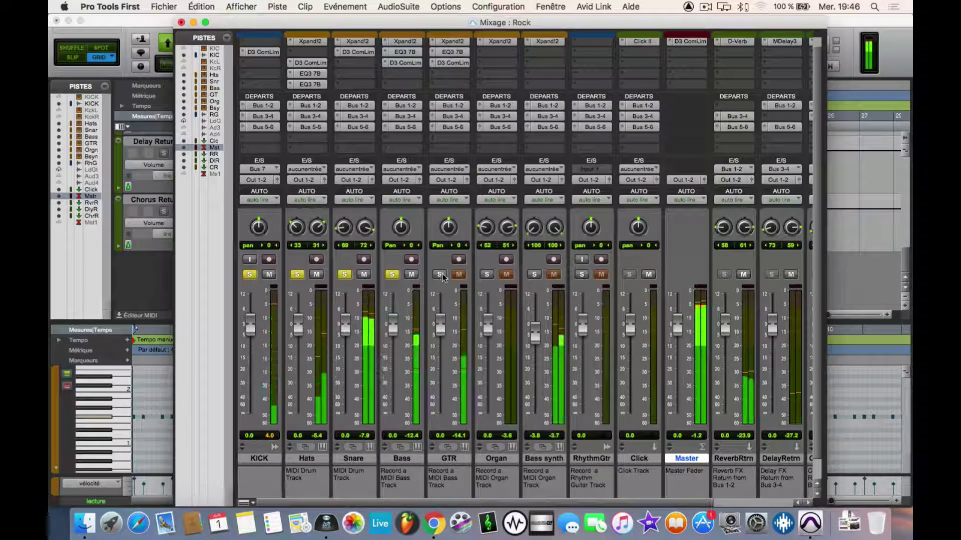
{"action": "left_click", "coordinate": [440, 275]}
{"action": "left_click_drag", "start_coordinate": [442, 331], "coordinate": [417, 412]}
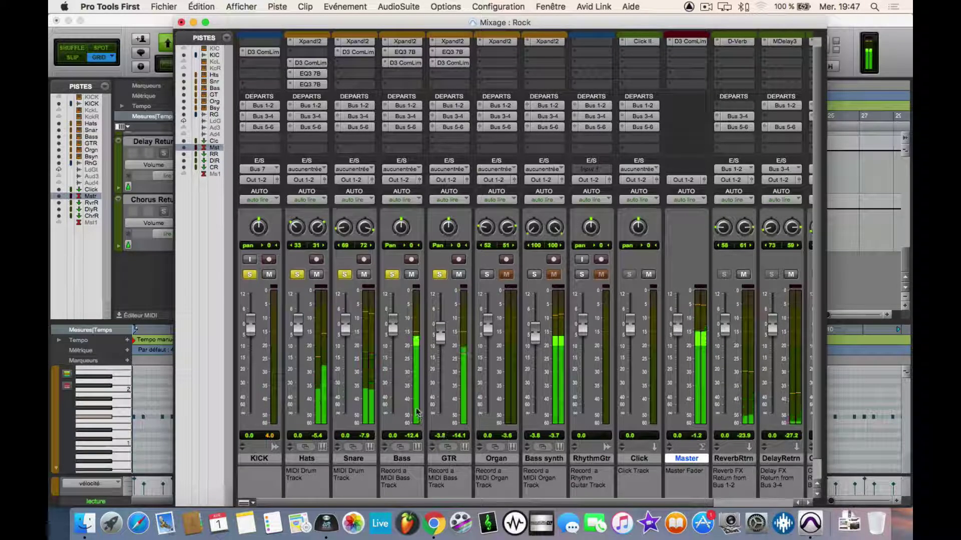
- Check the GTR's EQ, then set its compressor's threshold to -36.4 dB and release to 77.4 ms
{"action": "left_click", "coordinate": [453, 52]}
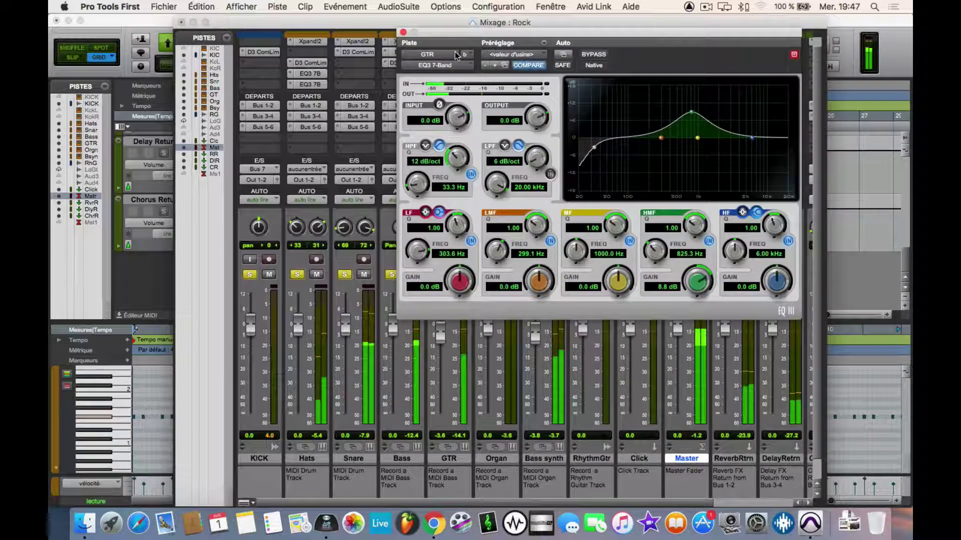
{"action": "left_click", "coordinate": [403, 32]}
{"action": "left_click", "coordinate": [449, 62]}
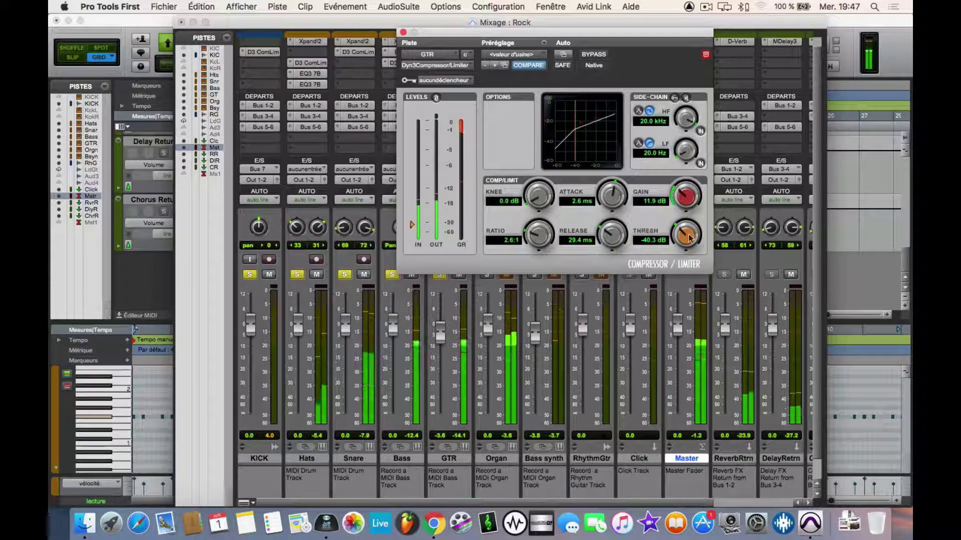
{"action": "left_click_drag", "start_coordinate": [689, 235], "coordinate": [689, 232]}
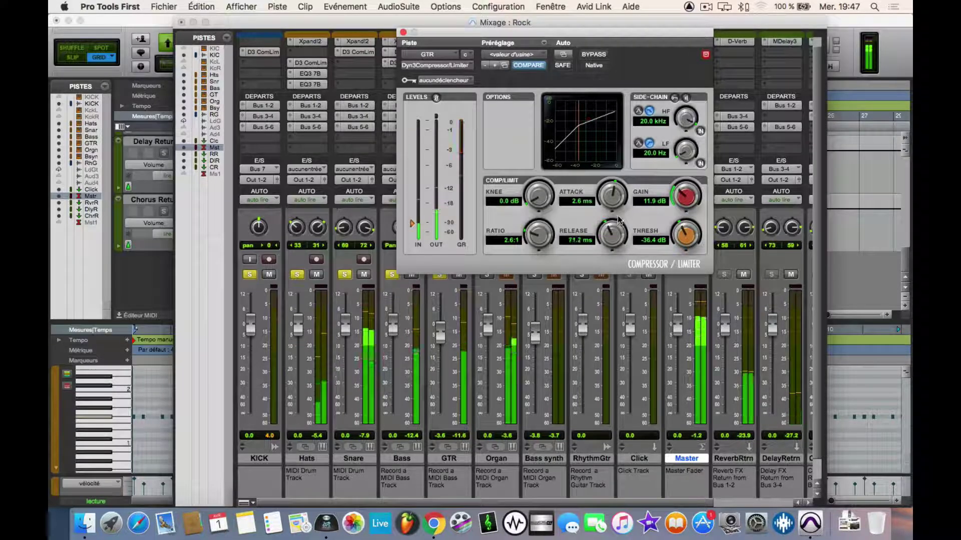
{"action": "left_click_drag", "start_coordinate": [618, 216], "coordinate": [619, 217]}
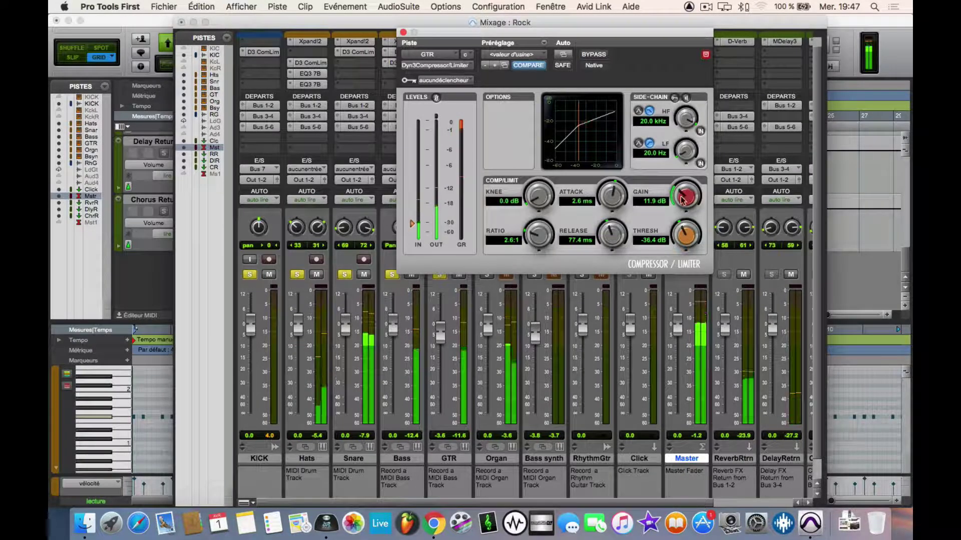
- Set the GTR compressor's gain to 8.2 dB, close the compressor and stop playback
{"action": "left_click_drag", "start_coordinate": [682, 199], "coordinate": [679, 206]}
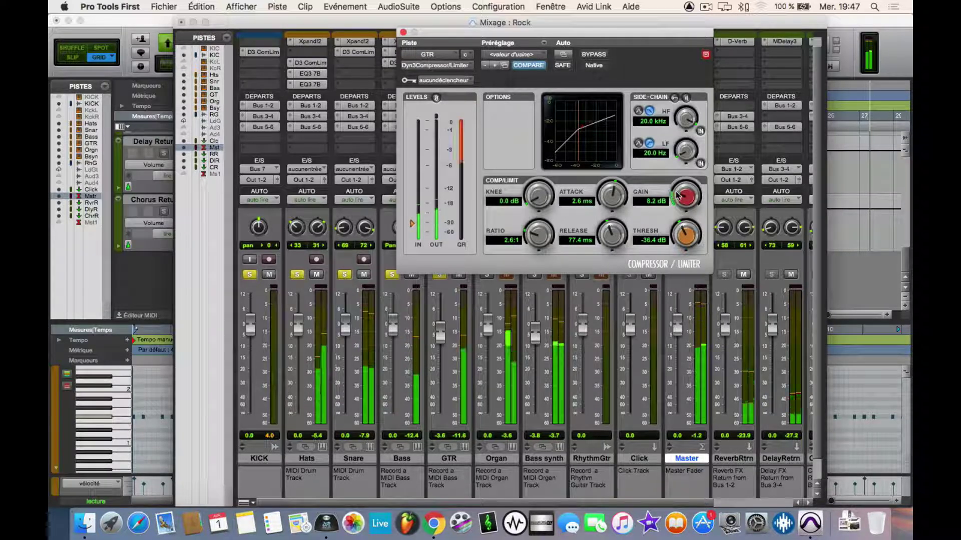
{"action": "left_click", "coordinate": [403, 32]}
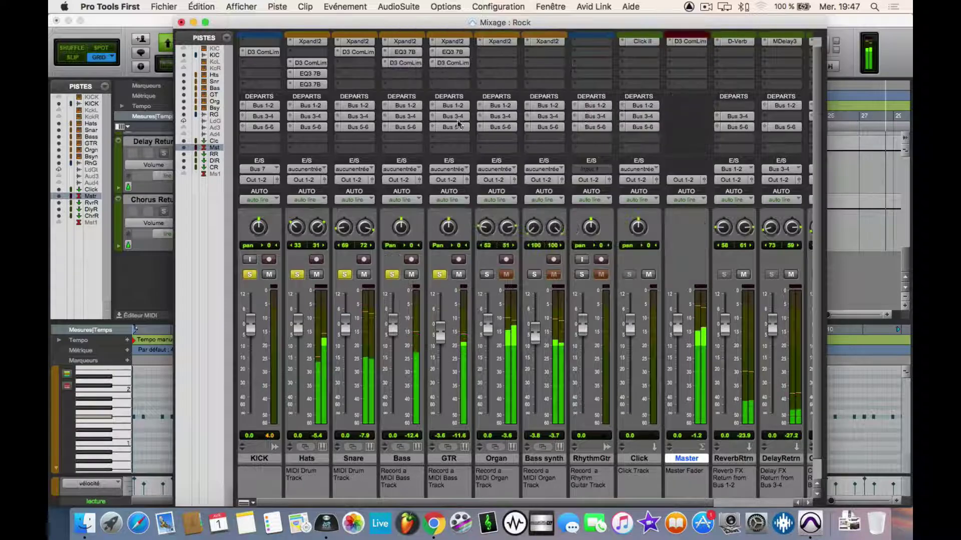
{"action": "key", "text": "space"}
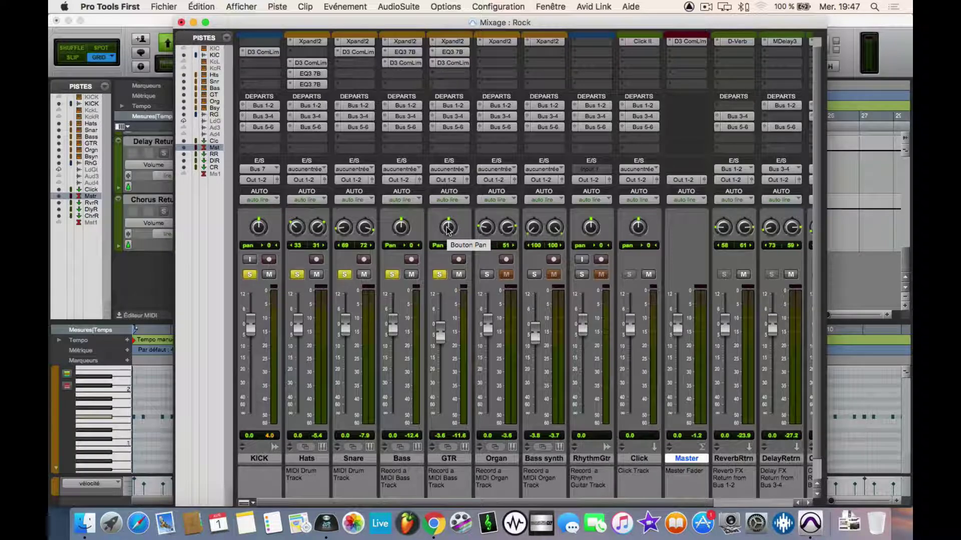
- Pan the GTR to 13 on the right side and resume playback
{"action": "left_click_drag", "start_coordinate": [447, 228], "coordinate": [447, 226]}
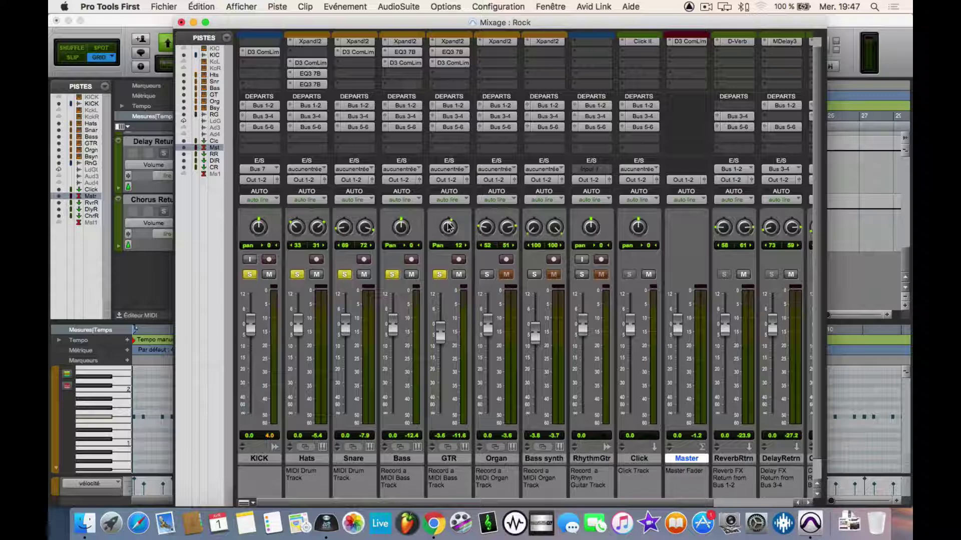
{"action": "left_click_drag", "start_coordinate": [450, 226], "coordinate": [451, 228]}
{"action": "key", "text": "space"}
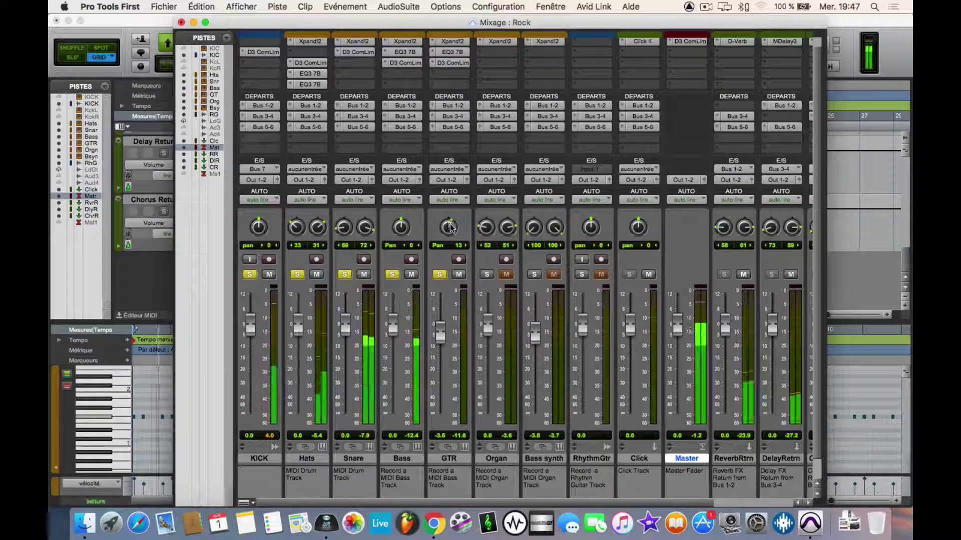
- Zoom out to the whole arrangement in the Edit window and audition the song from bar 12 and from bar 6
{"action": "key", "text": "super+equal"}
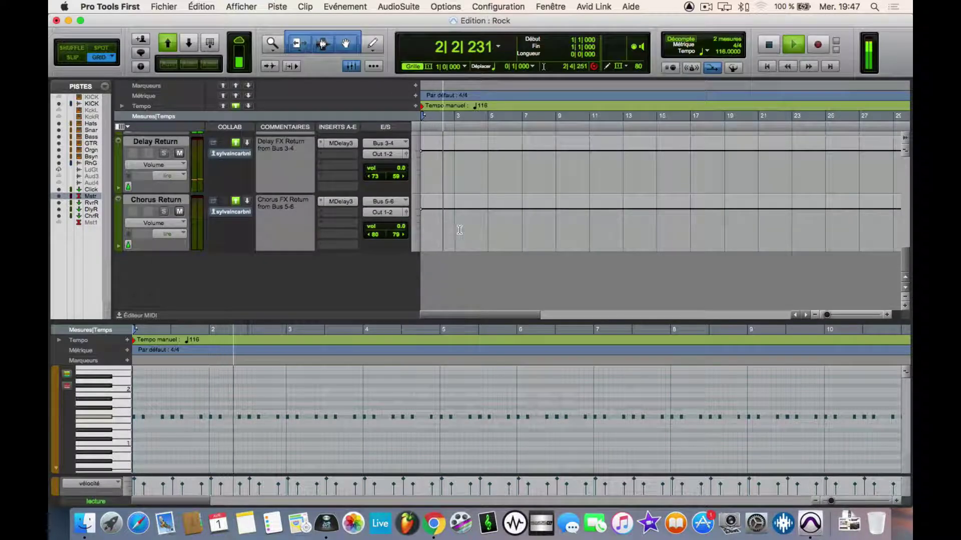
{"action": "key", "text": "r"}
{"action": "key", "text": "r"}
{"action": "scroll", "coordinate": [509, 196], "scroll_direction": "up", "scroll_amount": 15}
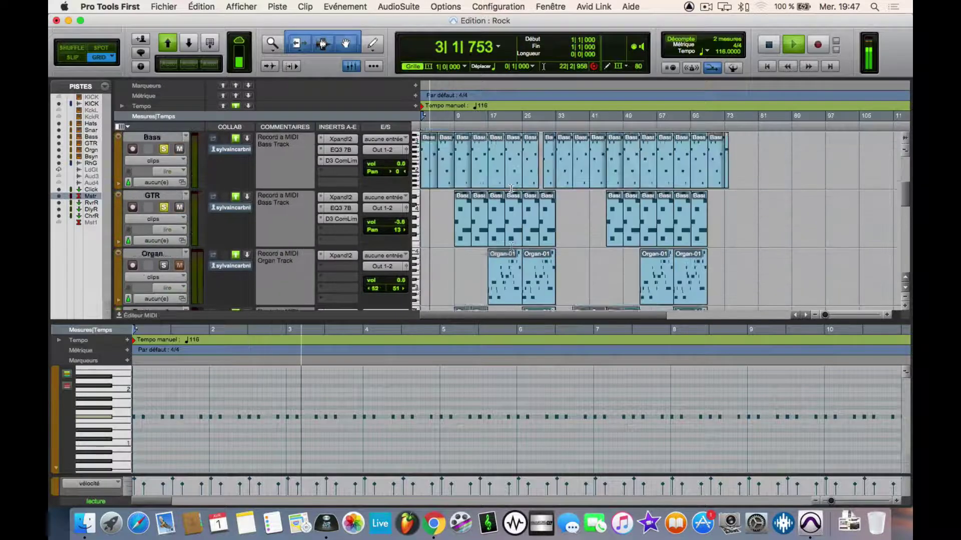
{"action": "left_click", "coordinate": [466, 151]}
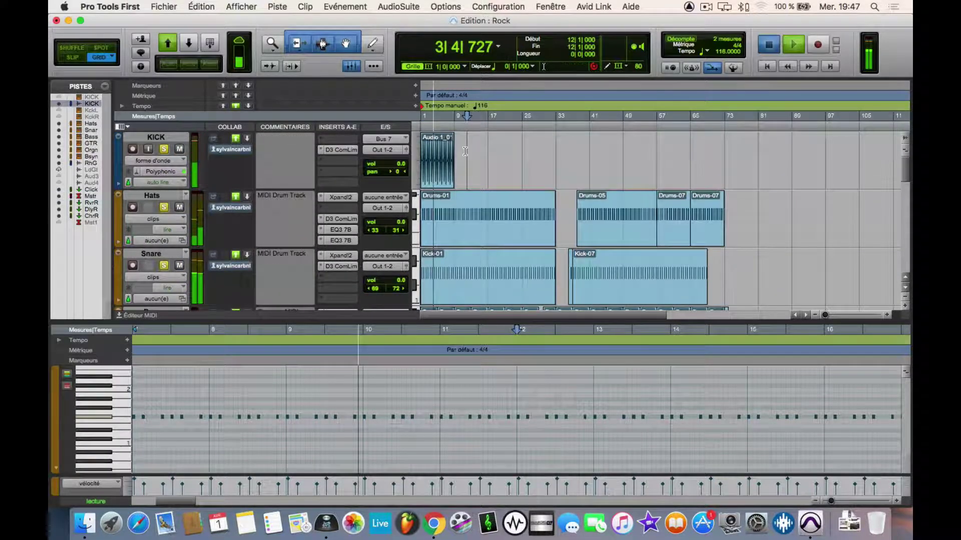
{"action": "key", "text": "space"}
{"action": "key", "text": "space"}
{"action": "left_click", "coordinate": [441, 151]}
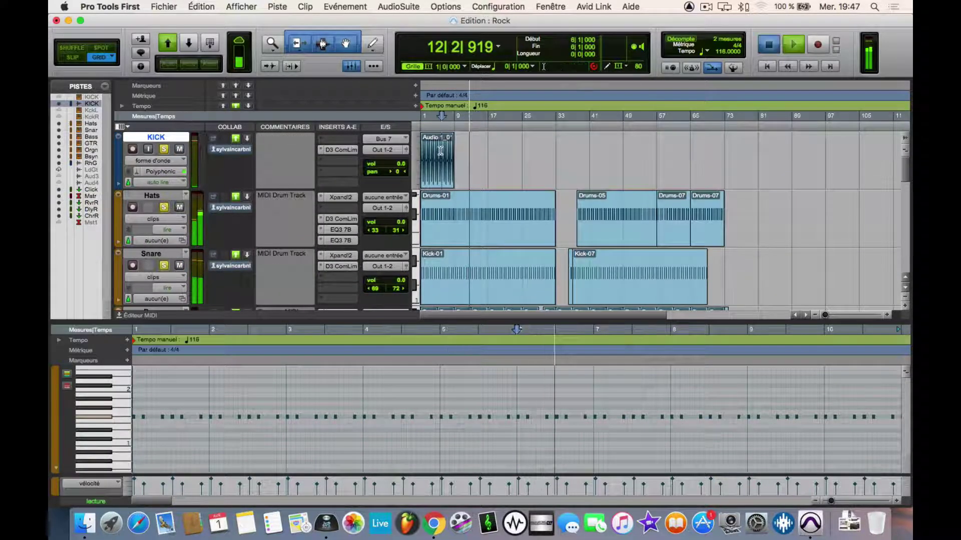
{"action": "key", "text": "space"}
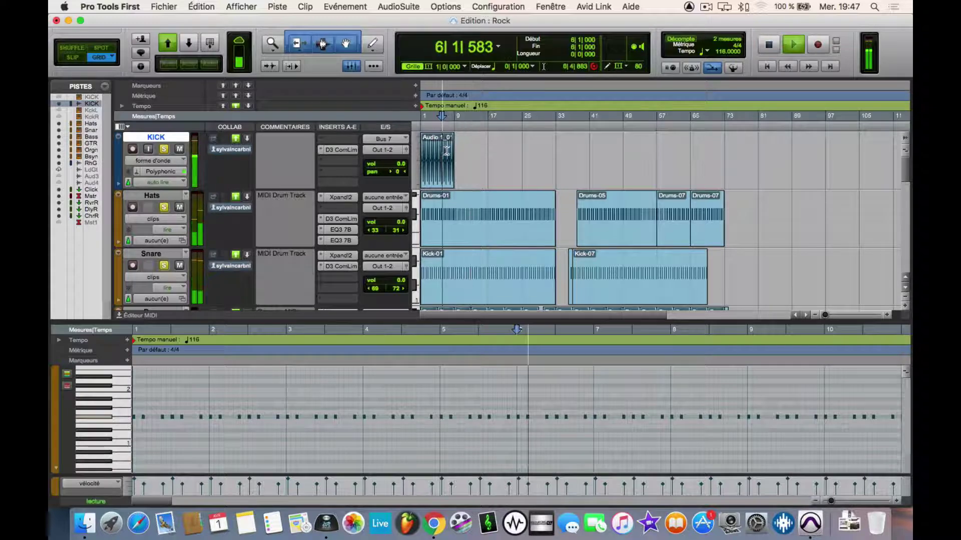
{"action": "key", "text": "space"}
- Play from bar 9 with the mixer shown and pan the GTR to 25 on the right side
{"action": "left_click", "coordinate": [452, 200]}
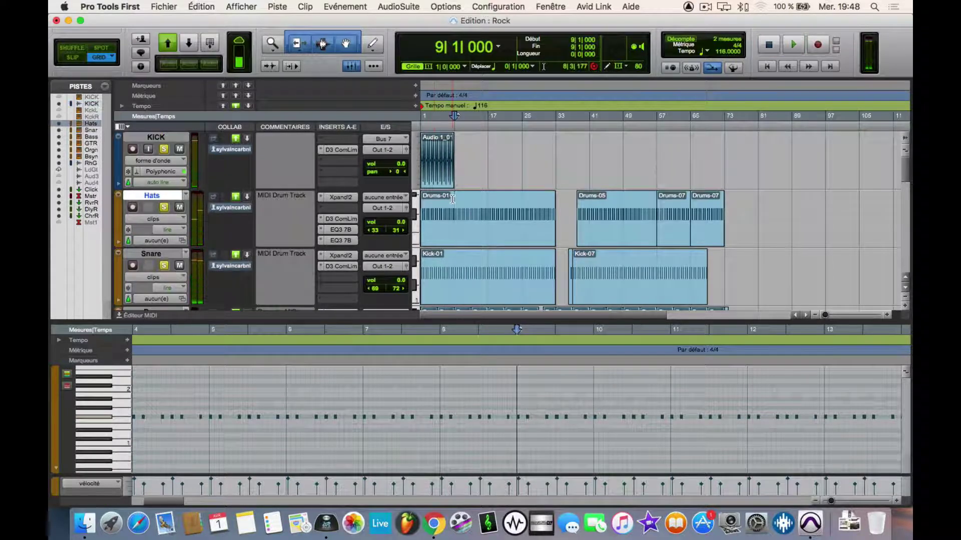
{"action": "key", "text": "super+equal"}
{"action": "key", "text": "space"}
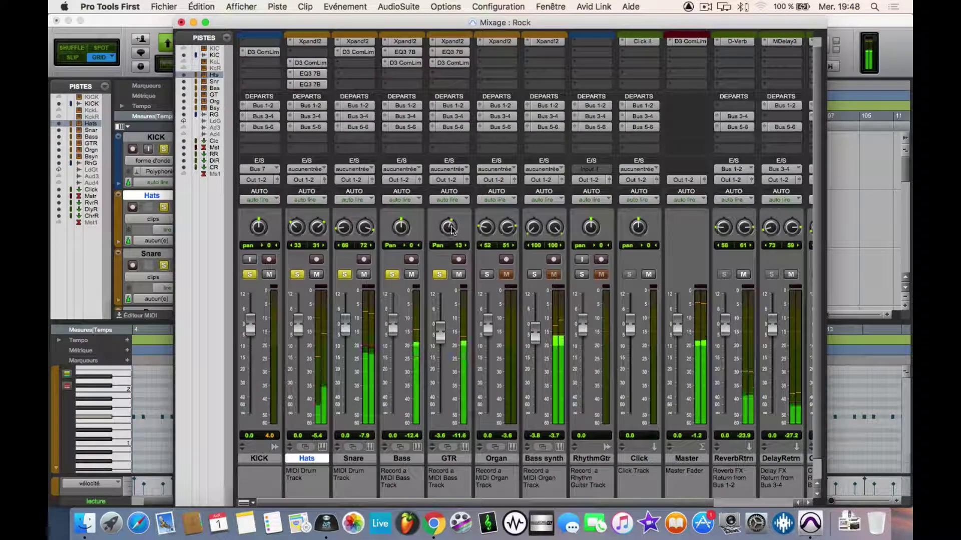
{"action": "left_click_drag", "start_coordinate": [451, 227], "coordinate": [451, 230]}
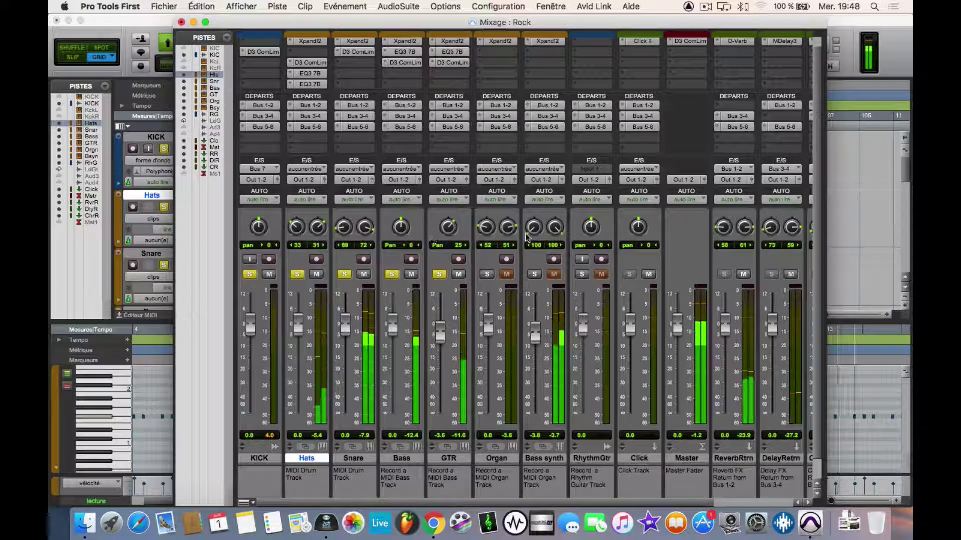
- Set the GTR's Bus 1-2 send level to -8.1 dB and pan that send to 21 on the right side
{"action": "left_click", "coordinate": [452, 115]}
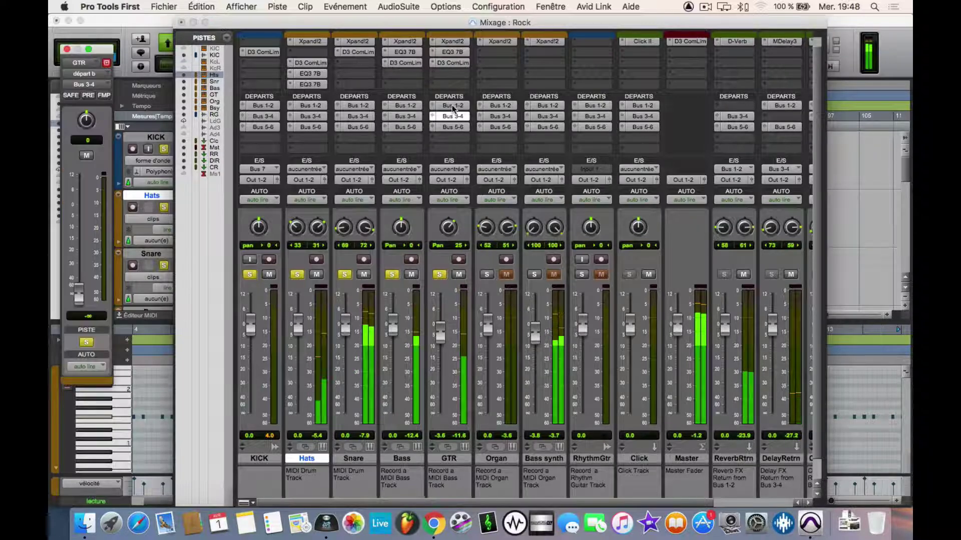
{"action": "left_click", "coordinate": [452, 106]}
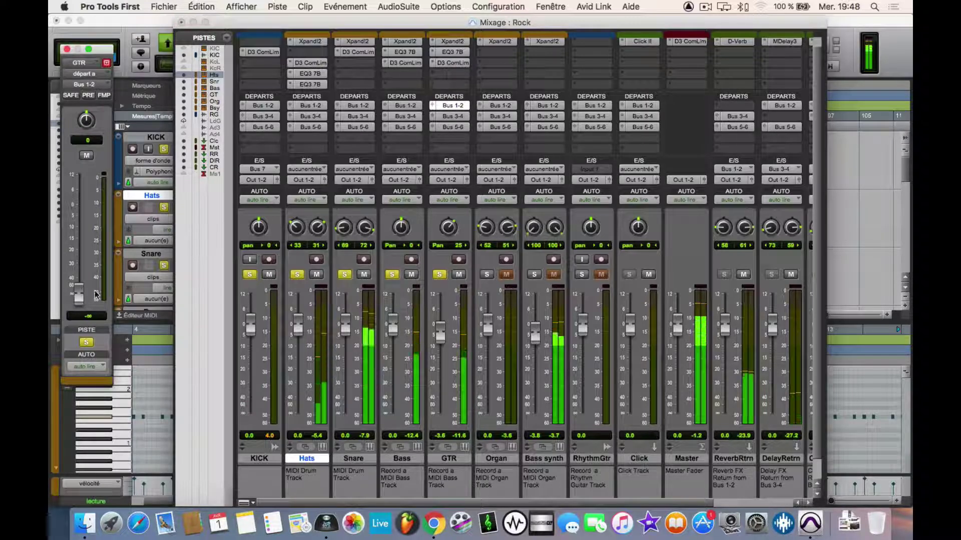
{"action": "left_click_drag", "start_coordinate": [81, 294], "coordinate": [83, 243]}
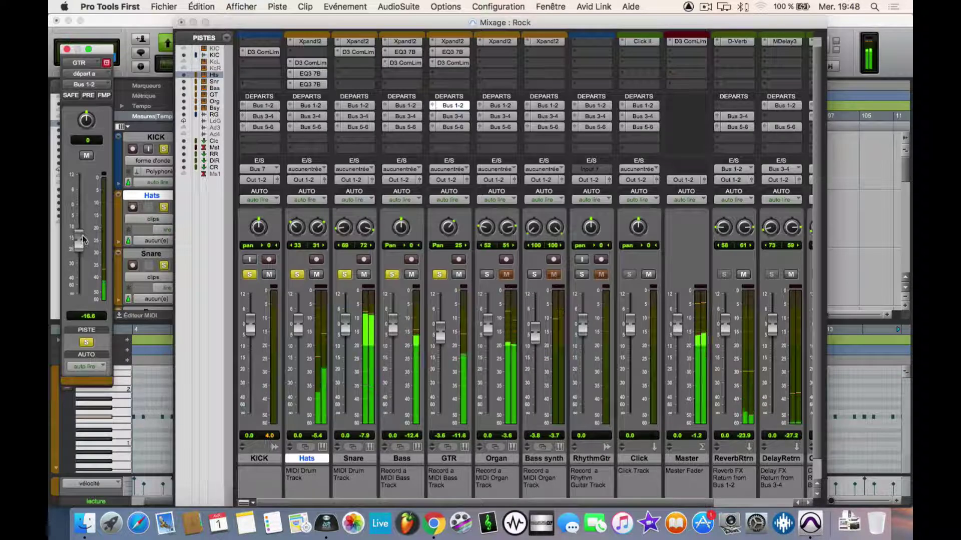
{"action": "left_click_drag", "start_coordinate": [84, 241], "coordinate": [86, 226]}
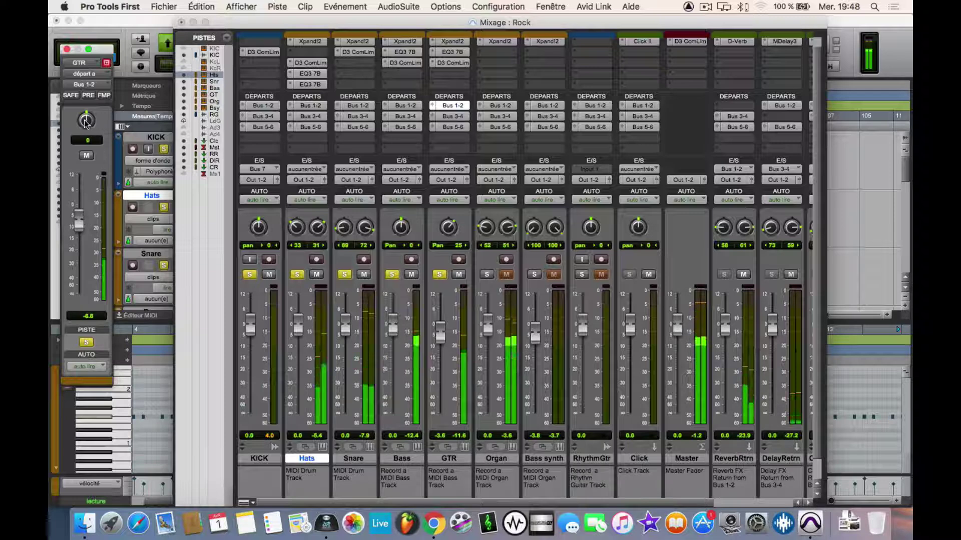
{"action": "left_click_drag", "start_coordinate": [86, 123], "coordinate": [89, 116]}
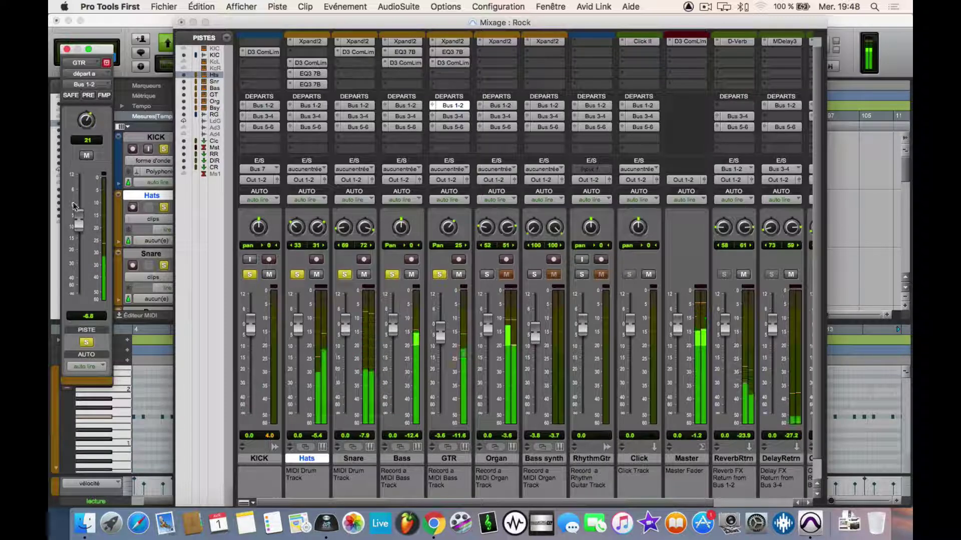
{"action": "left_click_drag", "start_coordinate": [79, 212], "coordinate": [77, 225]}
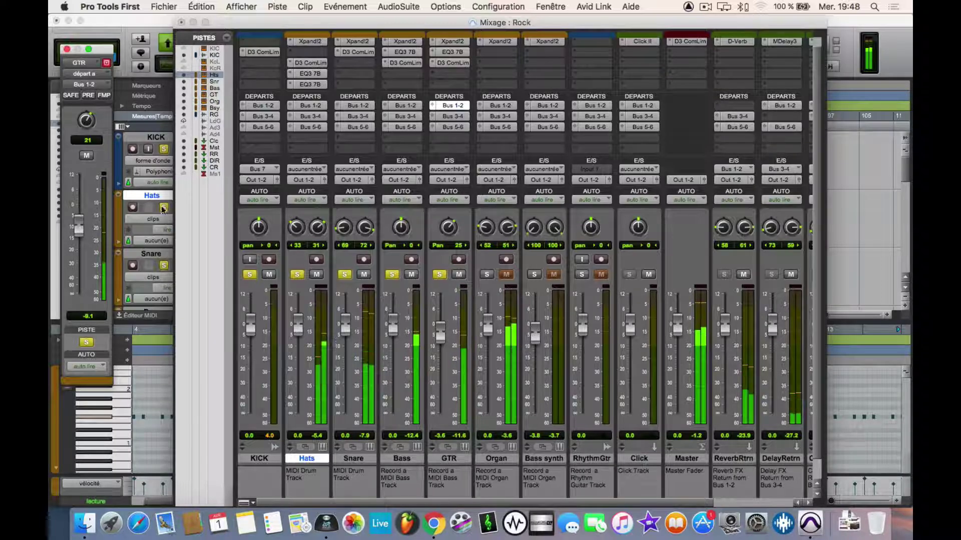
- Set the GTR's Bus 3-4 send level to -16.9 dB and its Bus 5-6 send level to -20.1 dB
{"action": "left_click", "coordinate": [453, 118]}
{"action": "left_click_drag", "start_coordinate": [77, 299], "coordinate": [88, 246]}
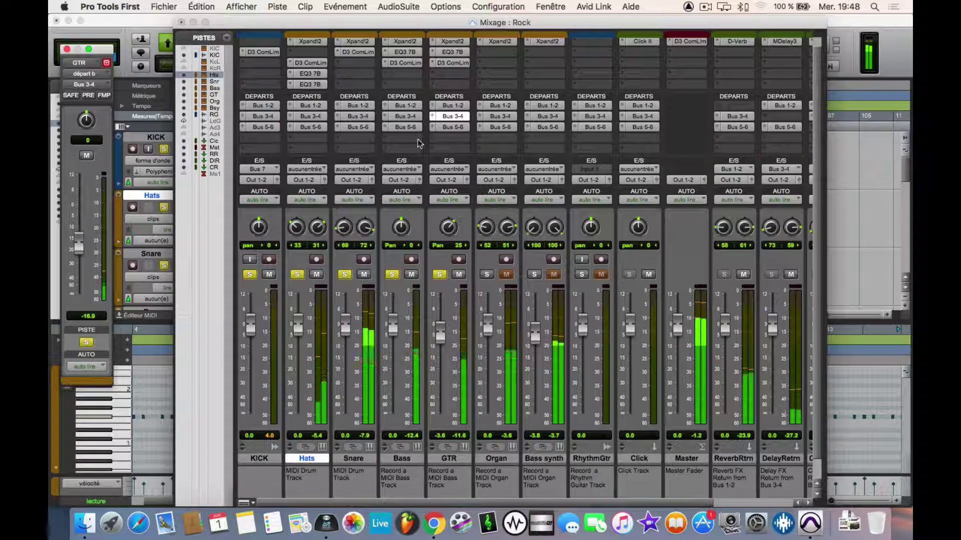
{"action": "left_click", "coordinate": [453, 128]}
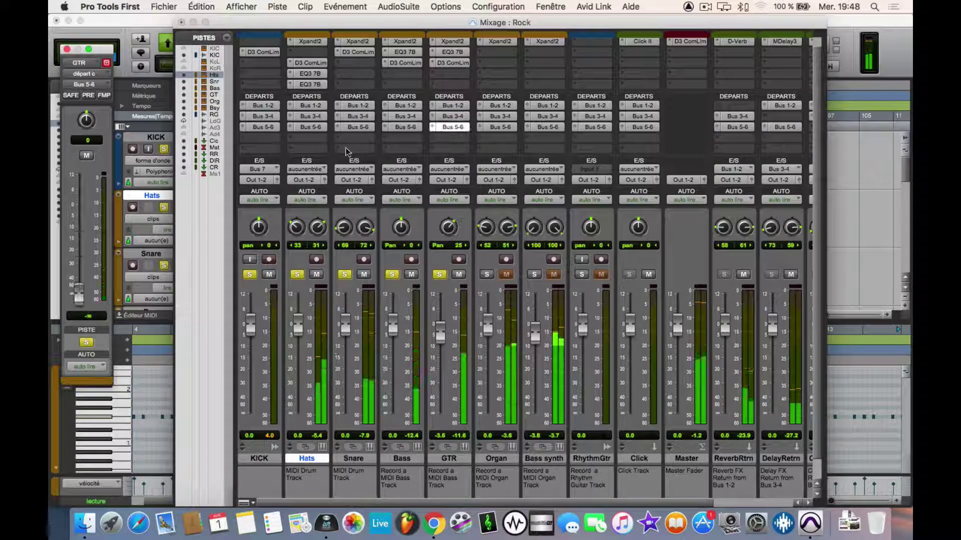
{"action": "left_click_drag", "start_coordinate": [77, 293], "coordinate": [77, 283]}
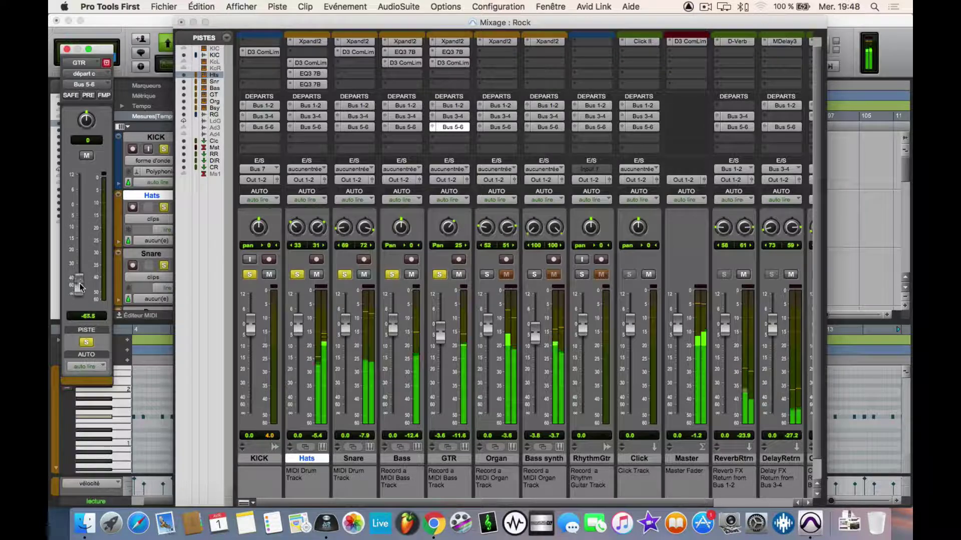
{"action": "left_click", "coordinate": [77, 283], "text": "alt"}
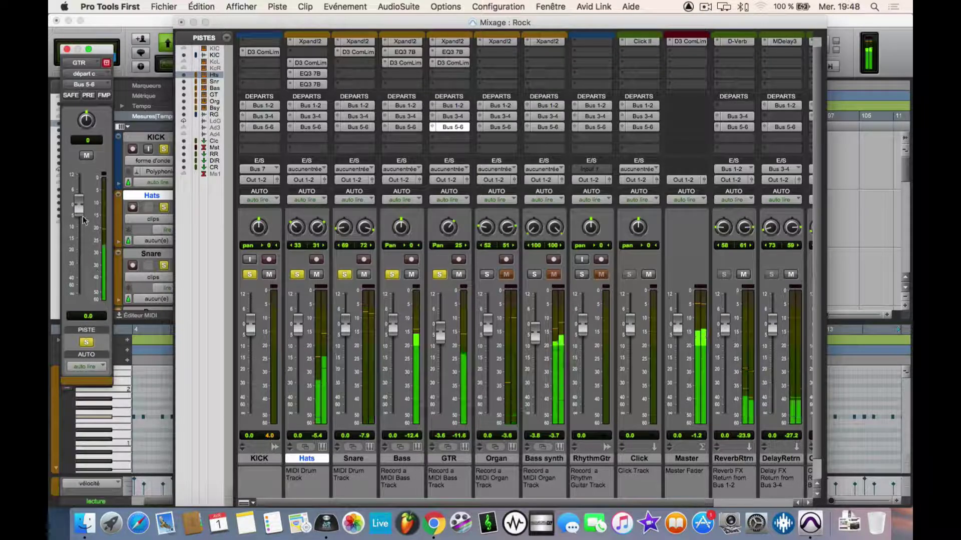
{"action": "left_click_drag", "start_coordinate": [79, 214], "coordinate": [78, 262]}
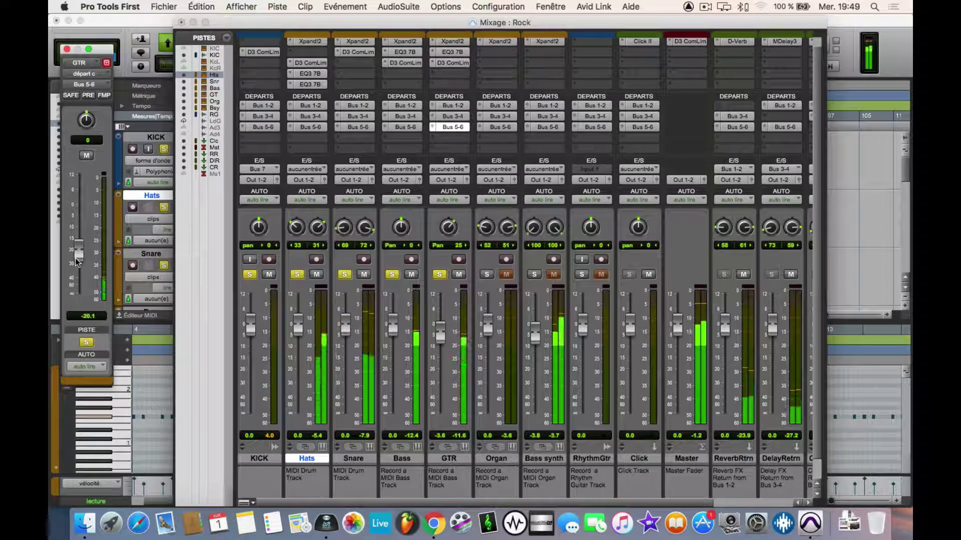
- Add Bass synth to the soloed tracks and narrow its stereo panning to 38 left and 46 right
{"action": "left_click", "coordinate": [534, 274]}
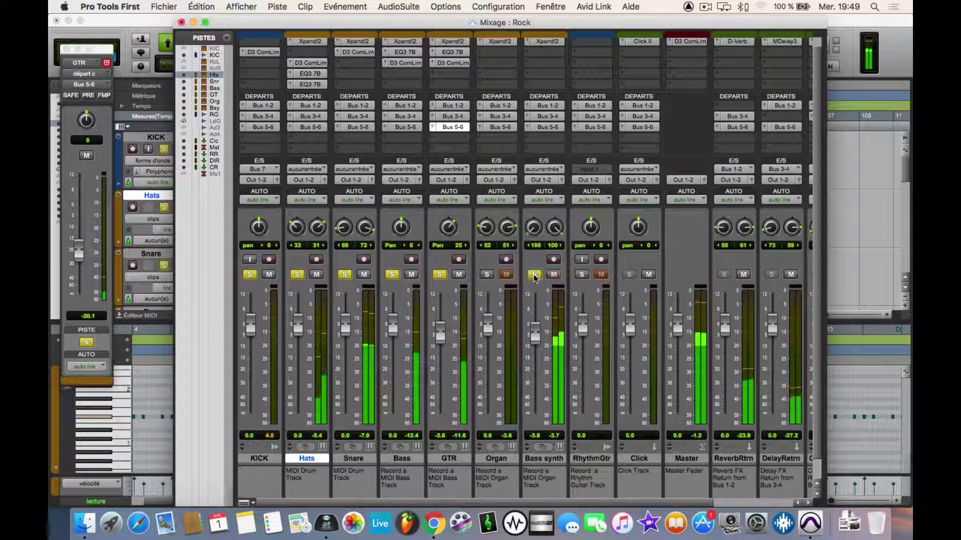
{"action": "mouse_move", "coordinate": [531, 227]}
{"action": "left_mouse_down"}
{"action": "mouse_move", "coordinate": [533, 210]}
{"action": "mouse_move", "coordinate": [554, 236]}
{"action": "mouse_move", "coordinate": [531, 227]}
{"action": "left_mouse_up"}
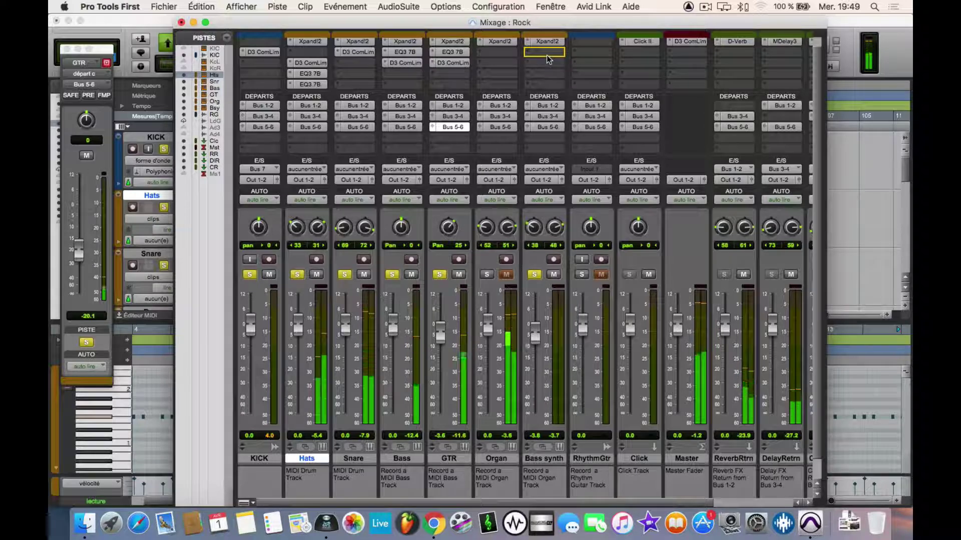
- Add a D3 ComLim compressor to Bass synth with gain 2.4 dB, threshold -29.0 dB and attack 650.5 us
{"action": "left_click_drag", "start_coordinate": [547, 55], "coordinate": [546, 55]}
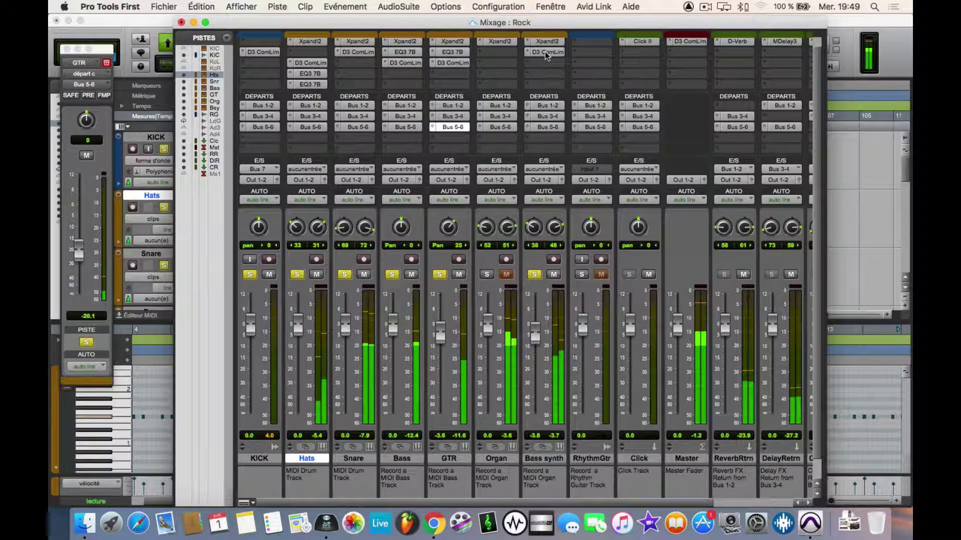
{"action": "left_click", "coordinate": [545, 53]}
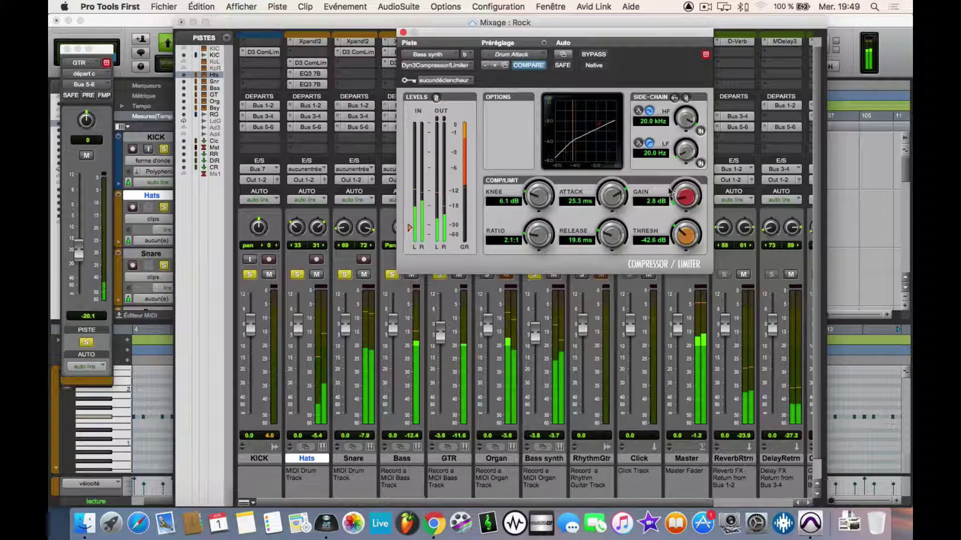
{"action": "left_click_drag", "start_coordinate": [685, 235], "coordinate": [688, 201]}
{"action": "left_click_drag", "start_coordinate": [687, 238], "coordinate": [685, 246]}
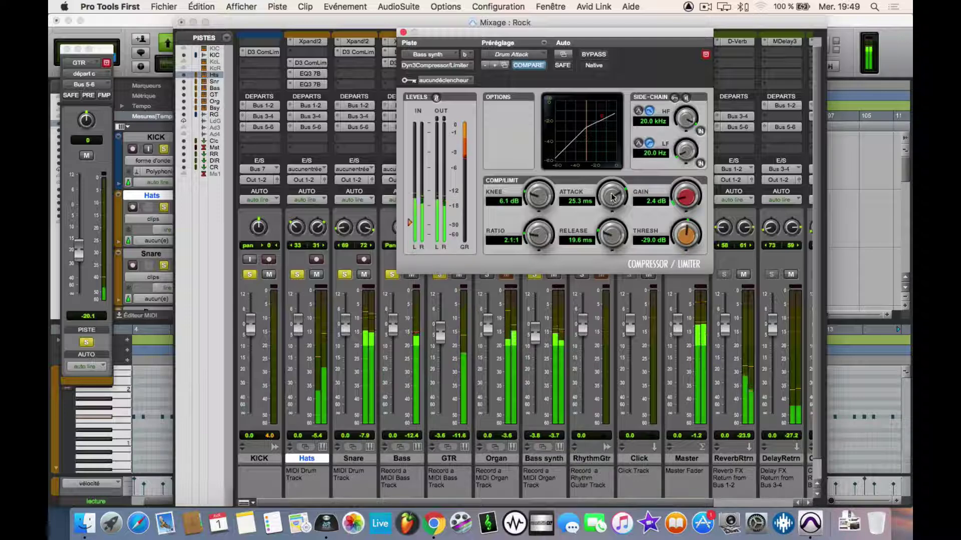
{"action": "left_click_drag", "start_coordinate": [611, 200], "coordinate": [598, 266]}
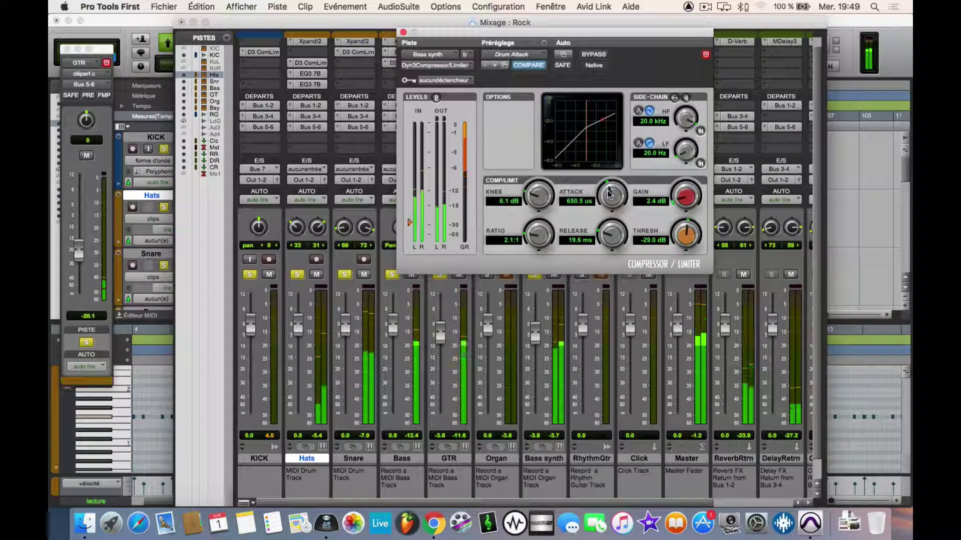
- Refine the Bass synth compressor to attack 398.6 us, threshold -21.0 dB, ratio 2.4:1 and release 55.2 ms, and close it
{"action": "left_click_drag", "start_coordinate": [530, 31], "coordinate": [359, 122]}
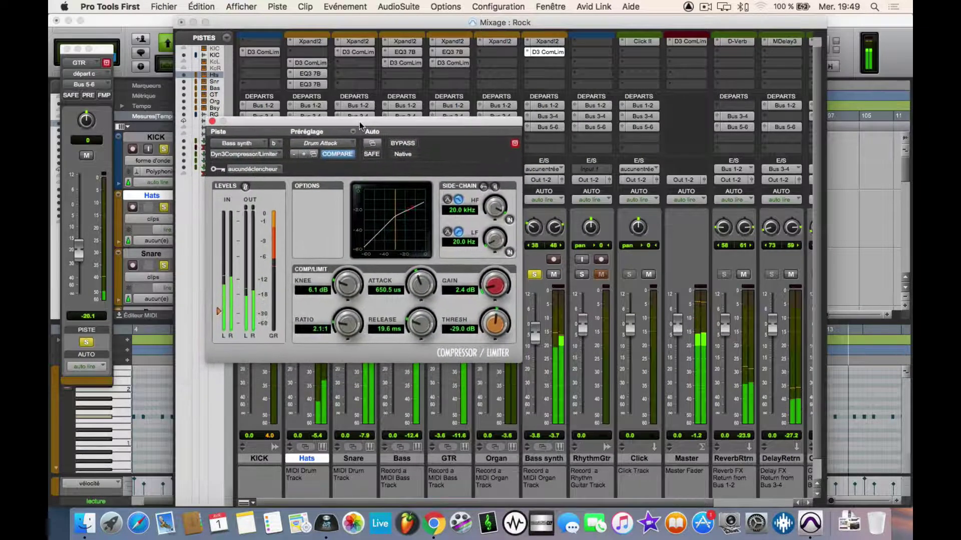
{"action": "left_click_drag", "start_coordinate": [421, 285], "coordinate": [421, 296]}
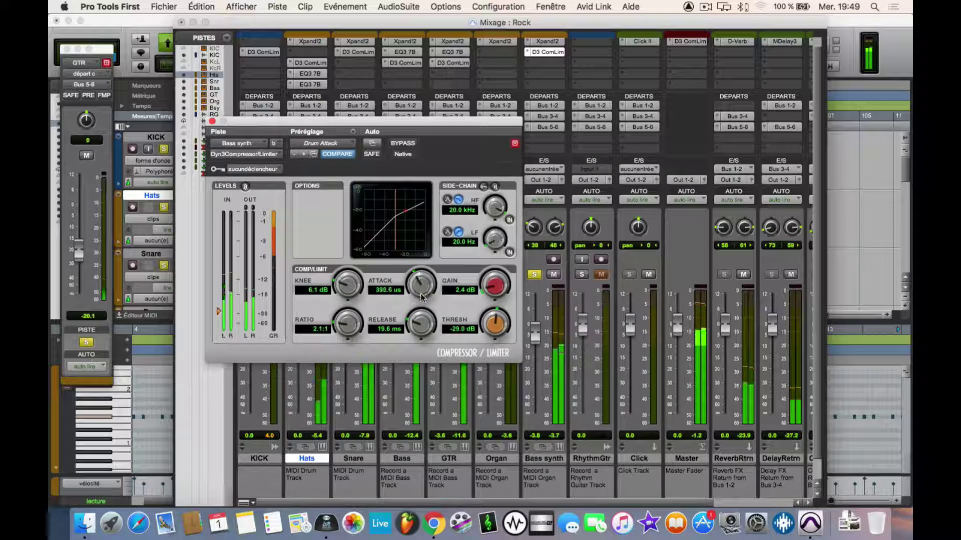
{"action": "left_click_drag", "start_coordinate": [493, 321], "coordinate": [502, 309]}
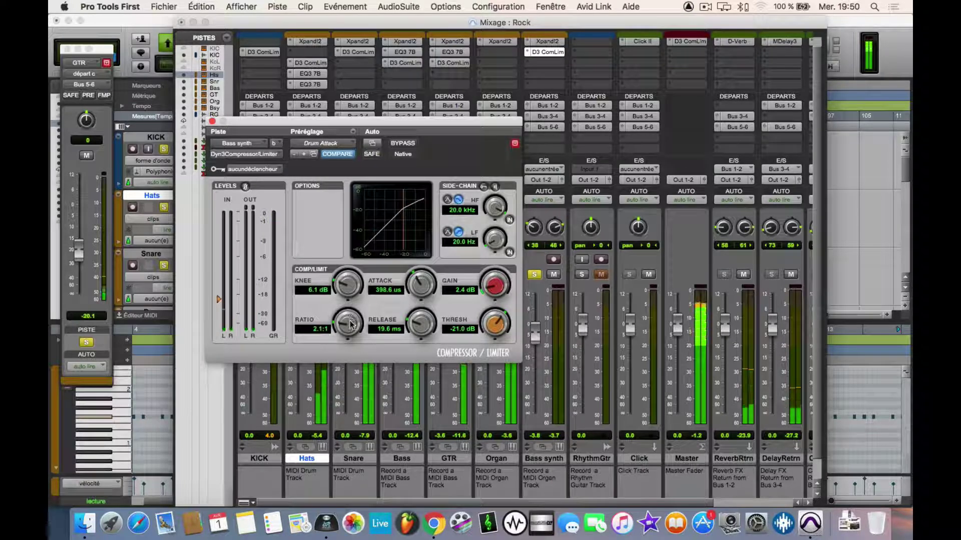
{"action": "left_click_drag", "start_coordinate": [422, 328], "coordinate": [434, 302]}
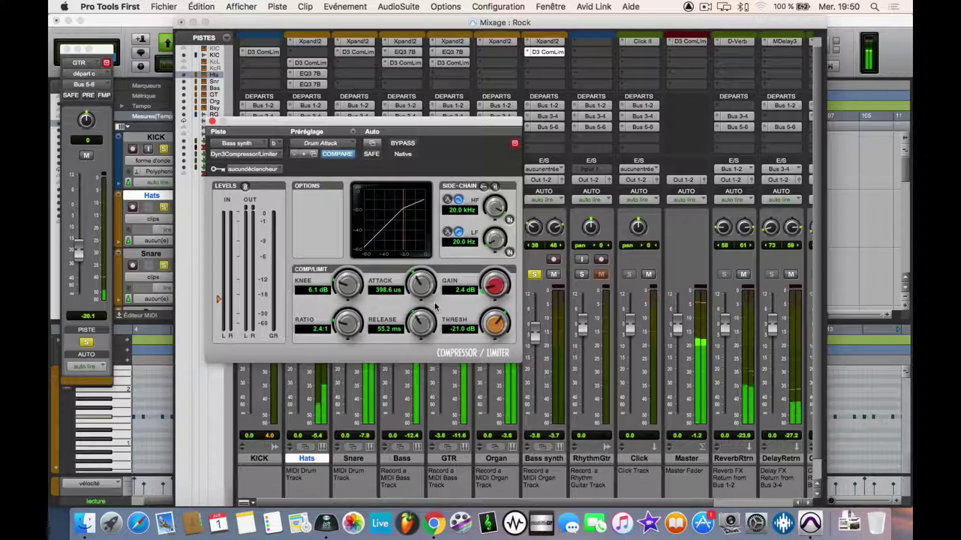
{"action": "left_click", "coordinate": [212, 121]}
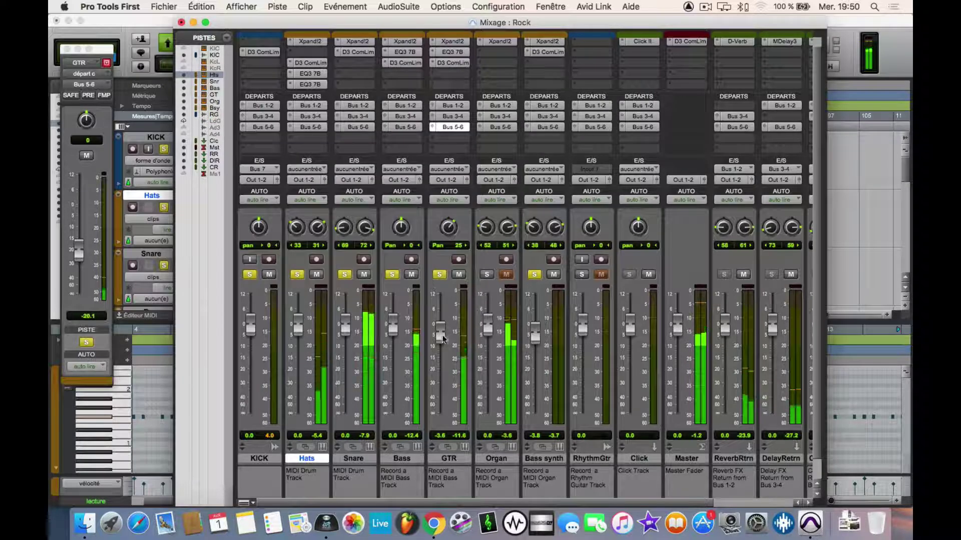
- Lower the GTR track level to -4.2 dB and the Bass synth track level to -6.0 dB
{"action": "left_click_drag", "start_coordinate": [441, 338], "coordinate": [439, 348]}
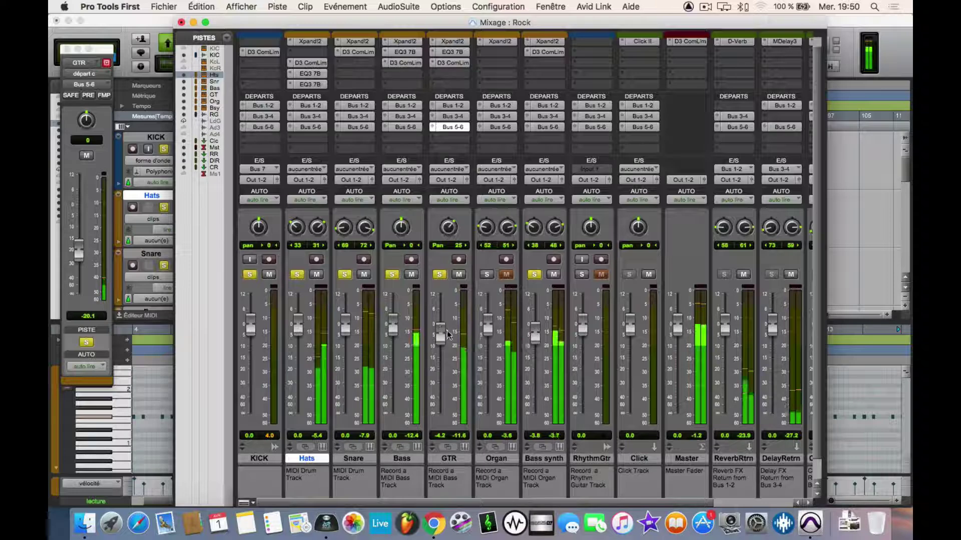
{"action": "left_click_drag", "start_coordinate": [528, 330], "coordinate": [527, 384]}
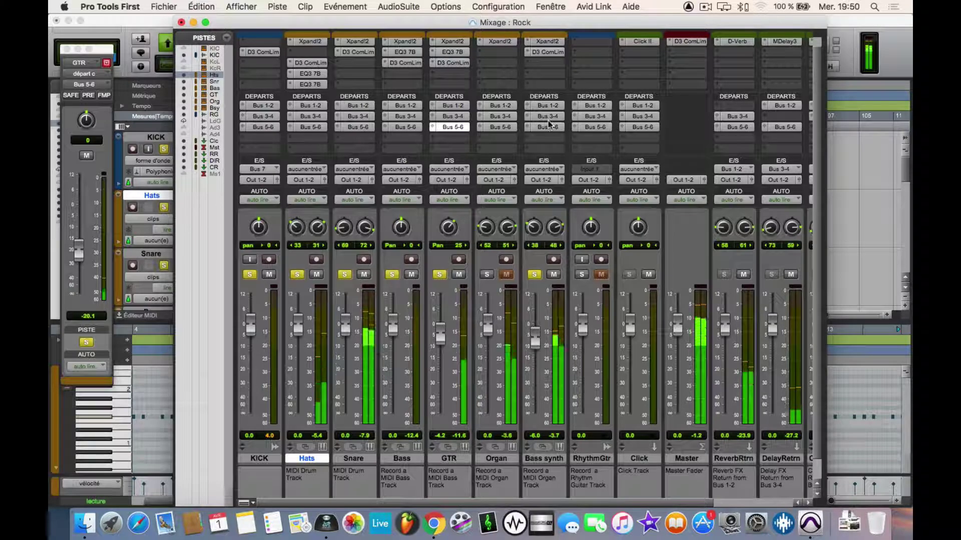
- Set the Bass synth's Bus 1-2 send level to -12.1 dB and clear the solo on all tracks
{"action": "left_click", "coordinate": [547, 105]}
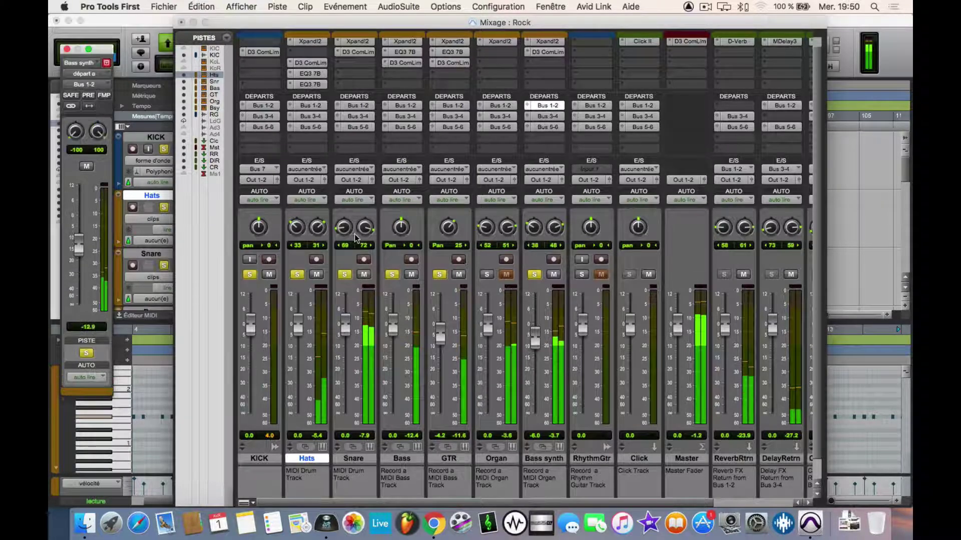
{"action": "left_click", "coordinate": [548, 107]}
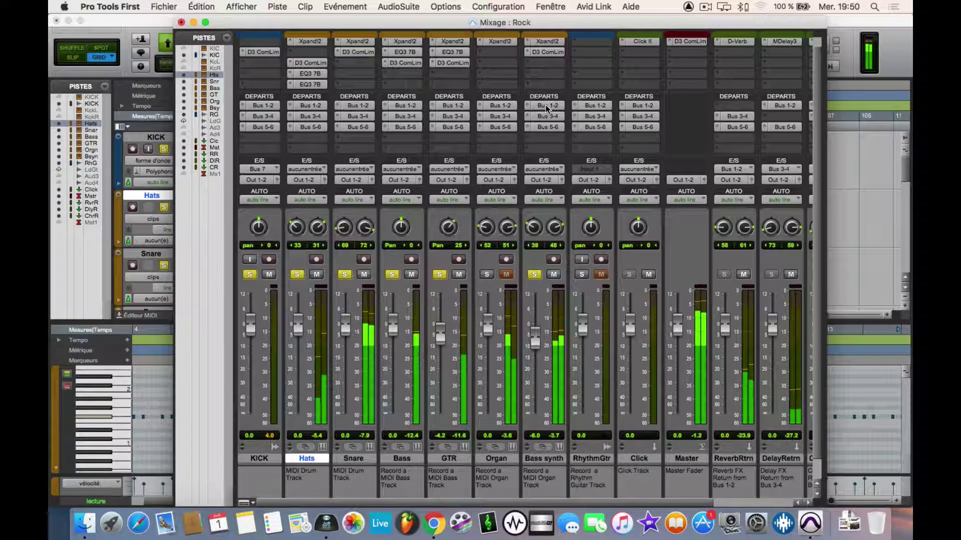
{"action": "left_click", "coordinate": [548, 106]}
{"action": "left_click_drag", "start_coordinate": [80, 247], "coordinate": [79, 245]}
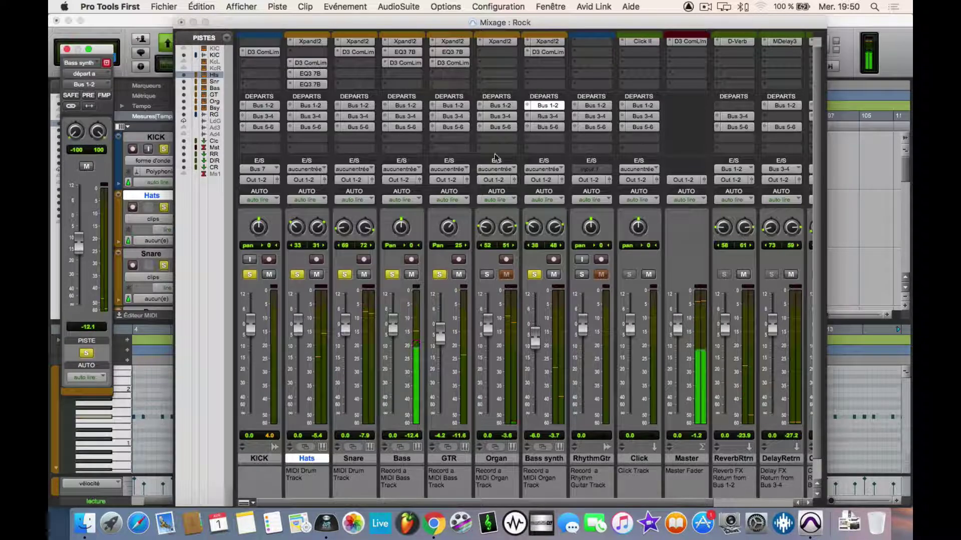
{"action": "left_click", "coordinate": [488, 275], "text": "alt"}
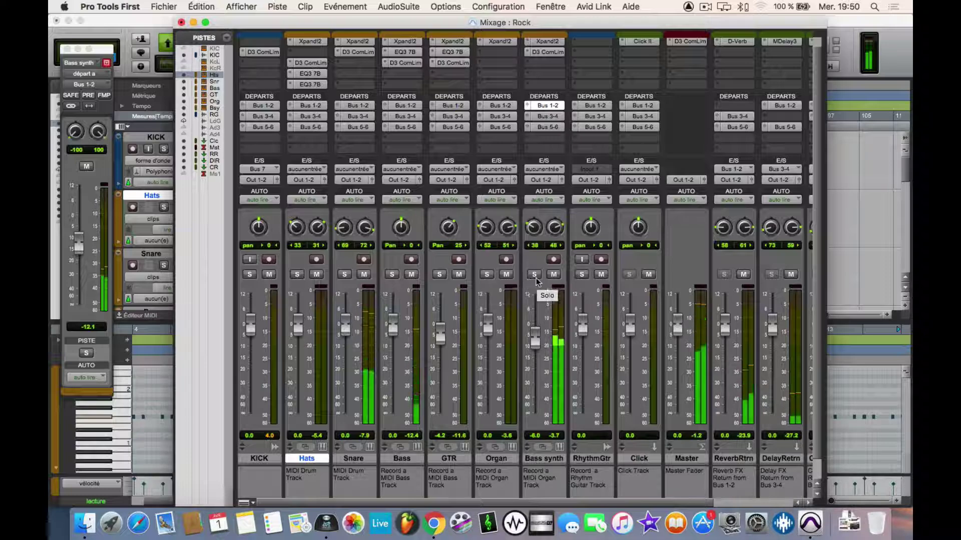
- Set the Bass synth's Bus 3-4 send level to -35.8 dB and bring its Bus 5-6 send fully down
{"action": "left_click", "coordinate": [551, 117]}
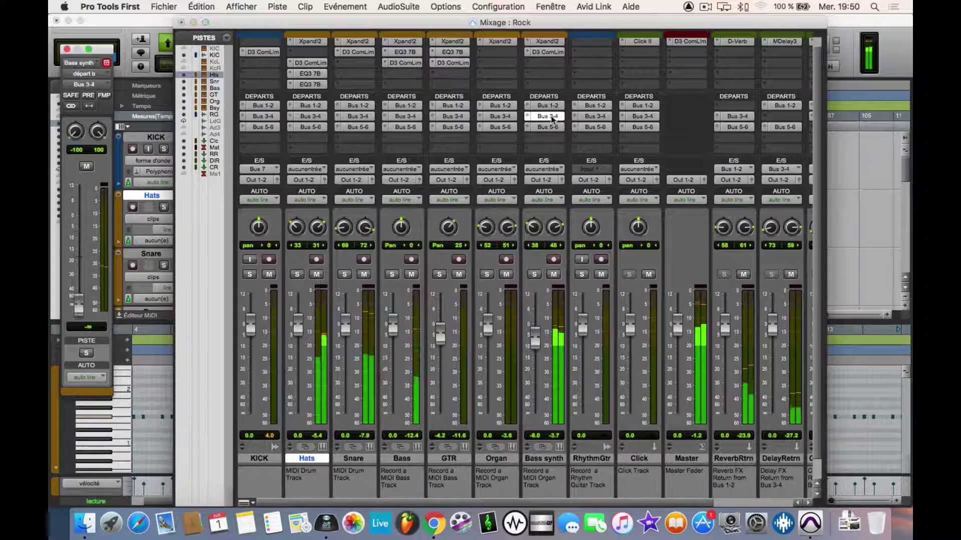
{"action": "mouse_move", "coordinate": [79, 304]}
{"action": "left_mouse_down"}
{"action": "mouse_move", "coordinate": [83, 277]}
{"action": "mouse_move", "coordinate": [85, 287]}
{"action": "left_mouse_up"}
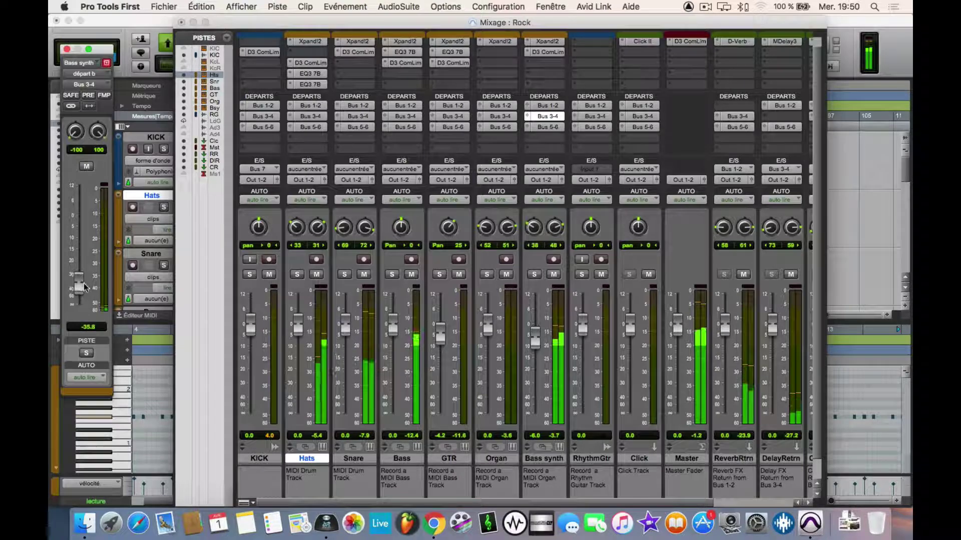
{"action": "left_click", "coordinate": [548, 127]}
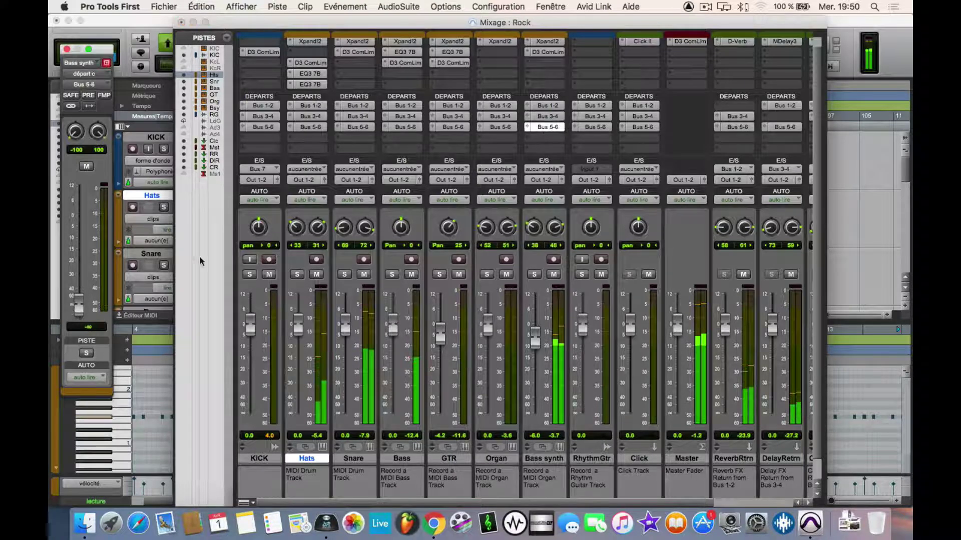
{"action": "left_click", "coordinate": [79, 305], "text": "alt"}
{"action": "left_click_drag", "start_coordinate": [83, 221], "coordinate": [83, 310]}
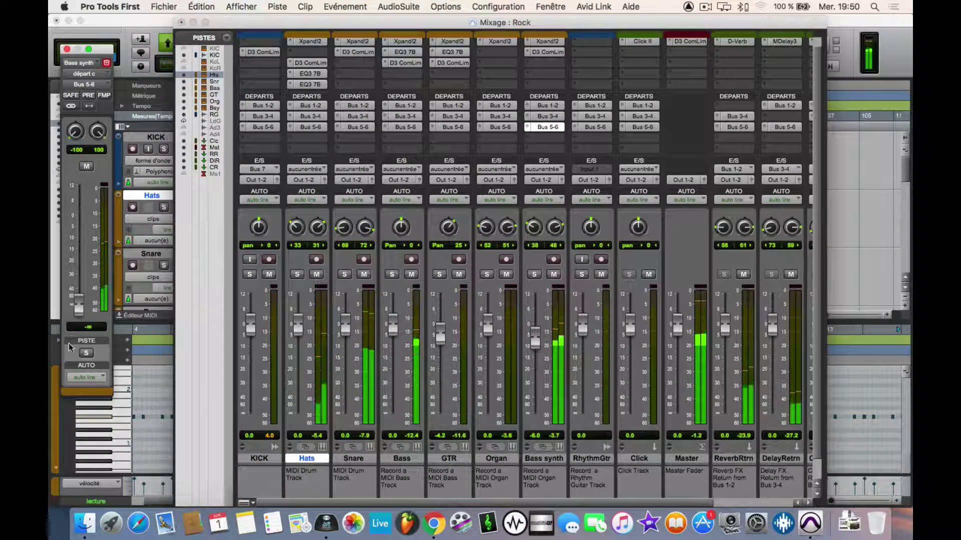
- Set the threshold of the Bass synth's D3 ComLim compressor to -16.2 dB
{"action": "left_click", "coordinate": [548, 106]}
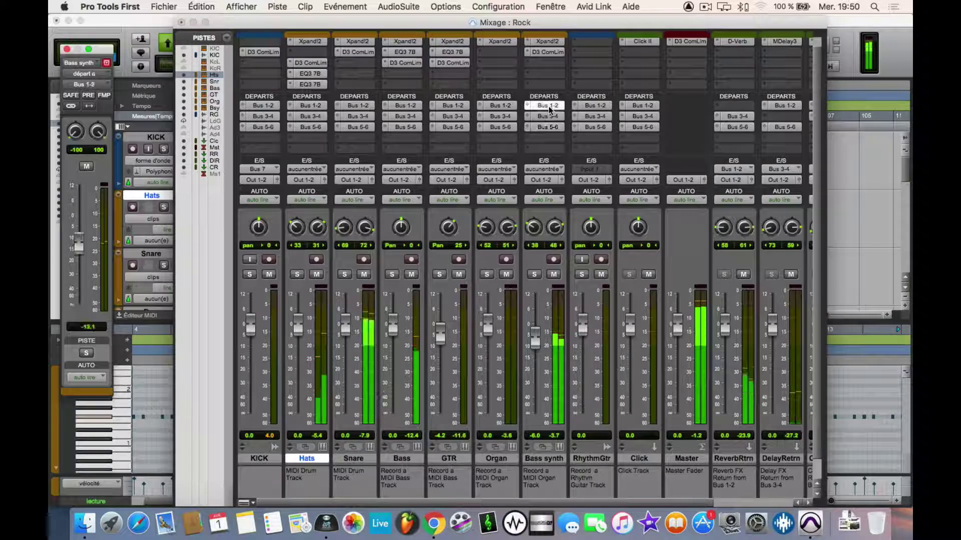
{"action": "left_click", "coordinate": [548, 52]}
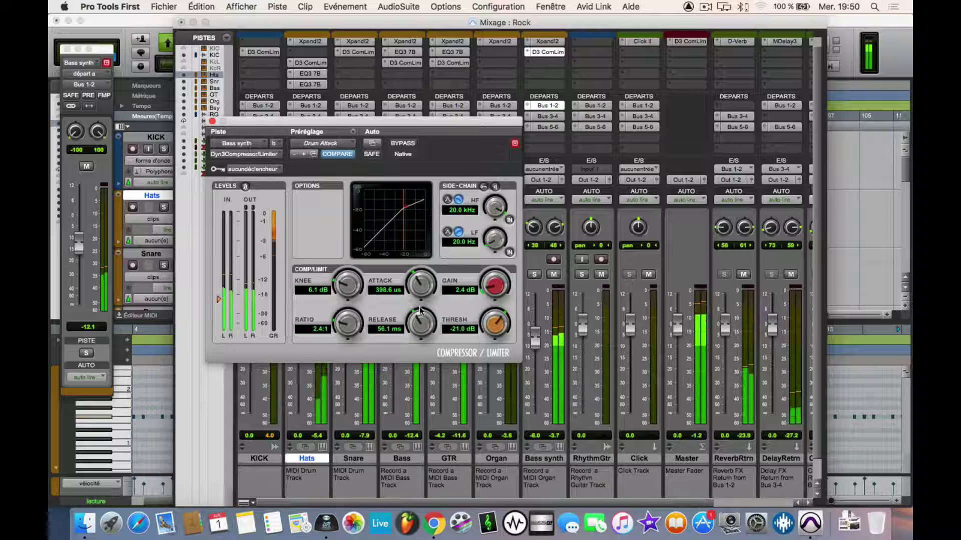
{"action": "left_click_drag", "start_coordinate": [486, 321], "coordinate": [503, 312]}
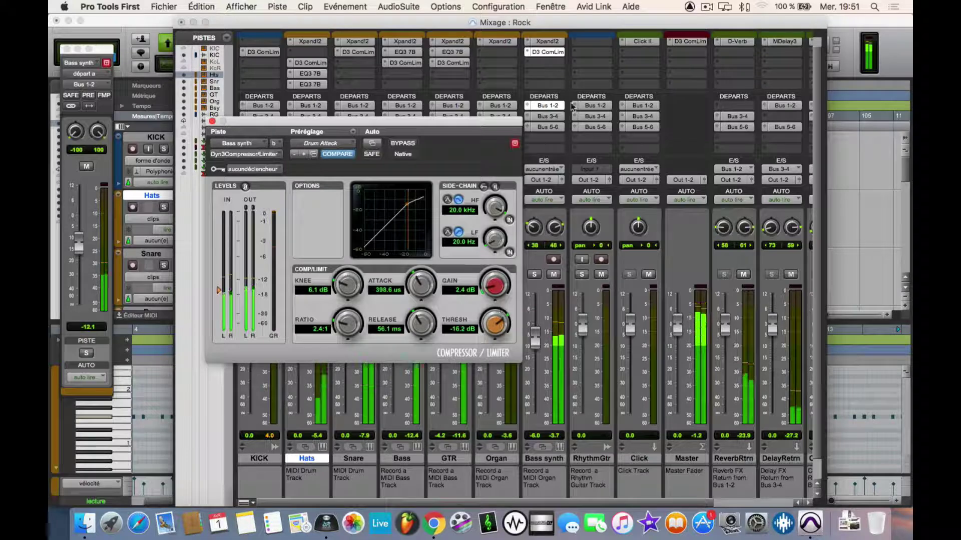
- Insert a stereo EQ3 7-Band on Bass synth and enable its high-pass filter at 24 dB/oct and 63.4 Hz
{"action": "left_click", "coordinate": [545, 64]}
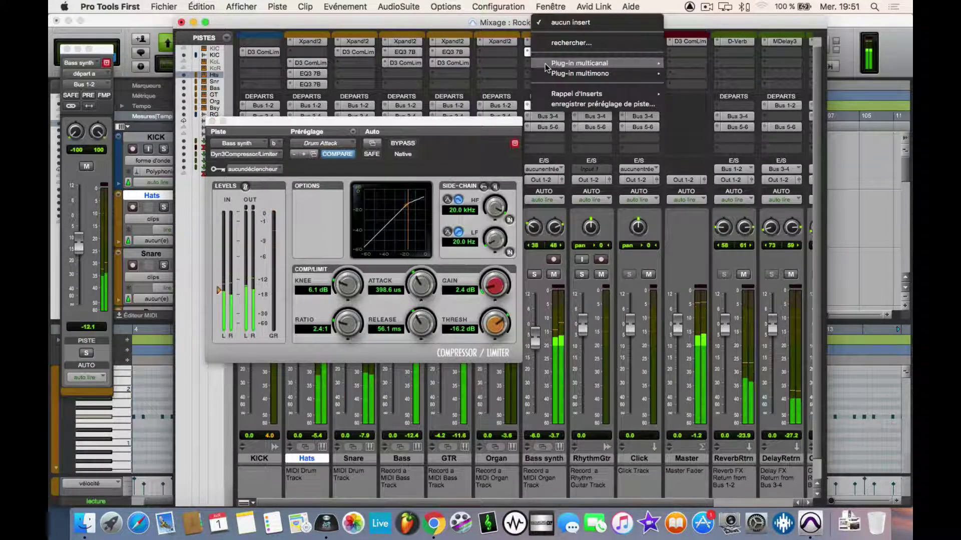
{"action": "mouse_move", "coordinate": [651, 63]}
{"action": "mouse_move", "coordinate": [698, 63]}
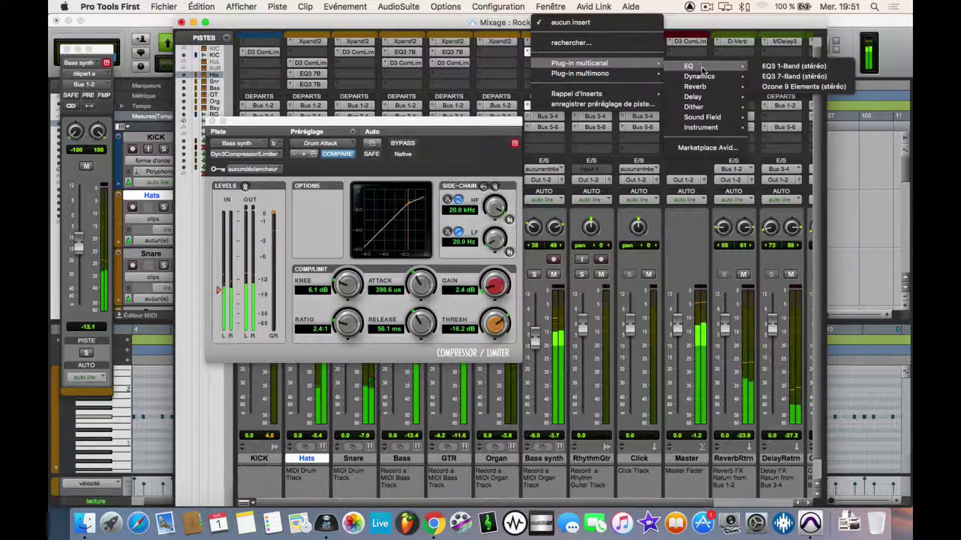
{"action": "left_click", "coordinate": [778, 76]}
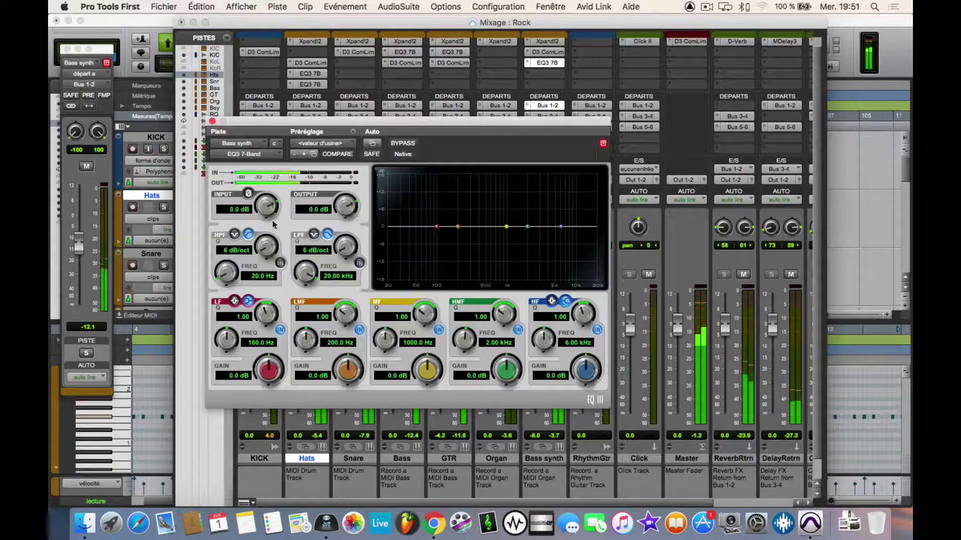
{"action": "left_click", "coordinate": [280, 262]}
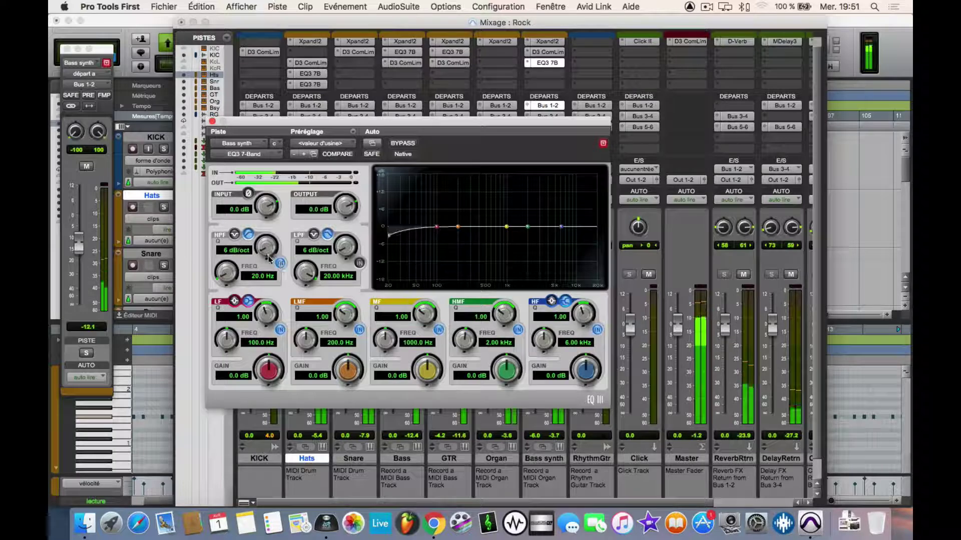
{"action": "left_click_drag", "start_coordinate": [270, 253], "coordinate": [287, 147]}
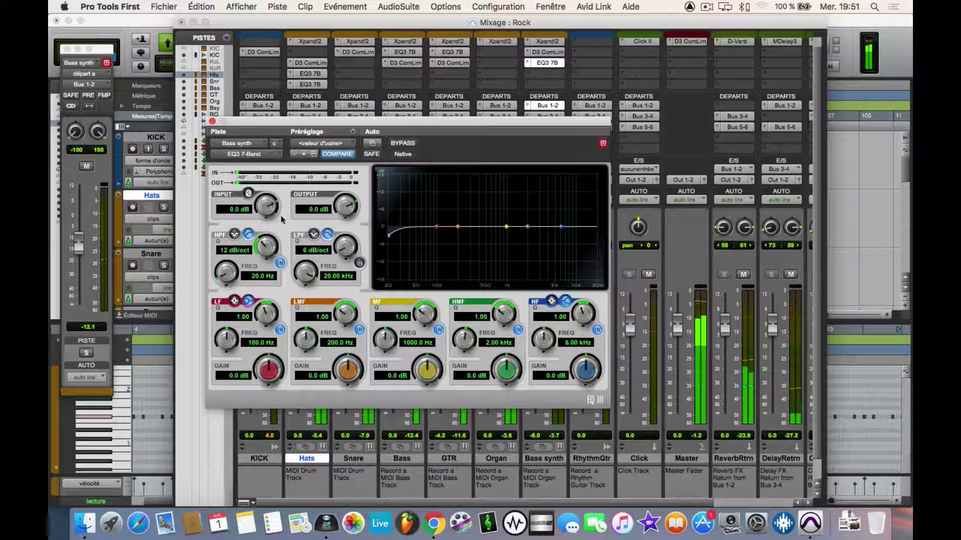
{"action": "left_click_drag", "start_coordinate": [281, 219], "coordinate": [284, 165]}
{"action": "left_click_drag", "start_coordinate": [230, 269], "coordinate": [217, 217]}
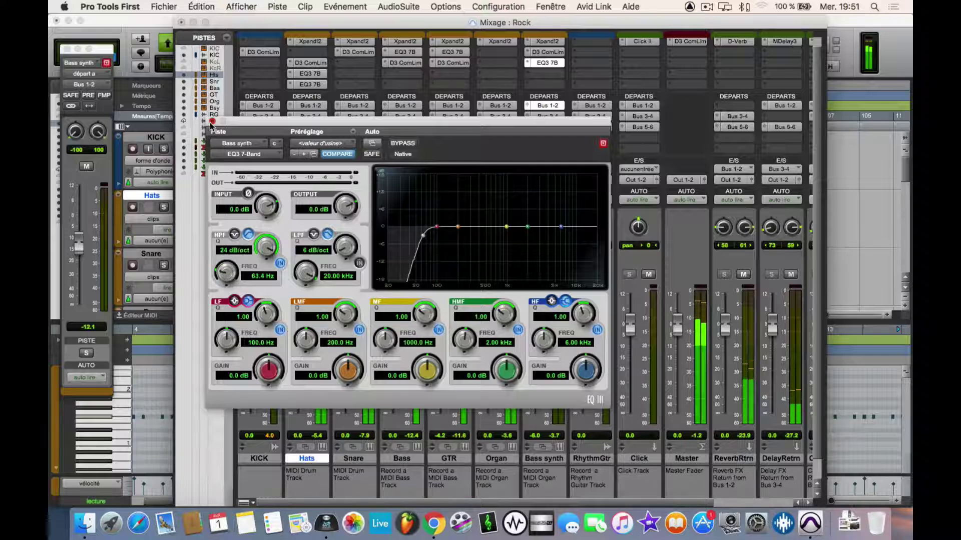
{"action": "left_click", "coordinate": [212, 122]}
- Solo the Organ track and lower its level to -5.5 dB
{"action": "left_click", "coordinate": [487, 274]}
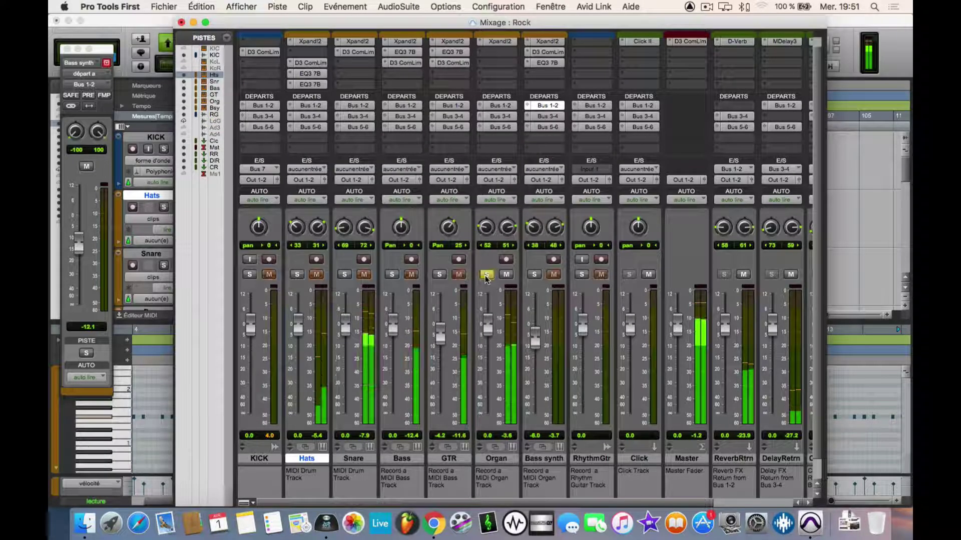
{"action": "scroll", "coordinate": [503, 80], "scroll_direction": "up", "scroll_amount": 2}
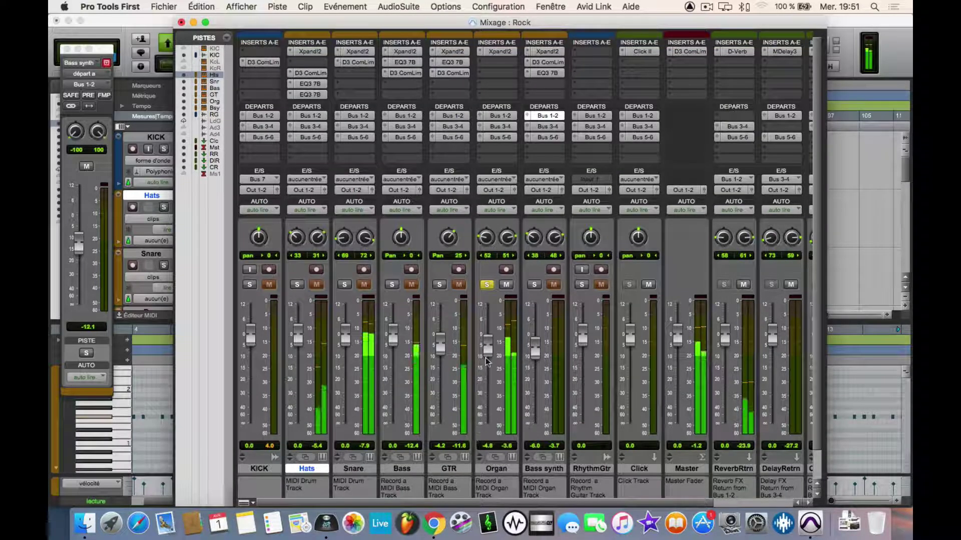
- Insert a stereo Dyn3 Compressor/Limiter on Organ and move its window clear of the Organ and Bass synth channels
{"action": "left_click", "coordinate": [505, 62]}
{"action": "mouse_move", "coordinate": [502, 65]}
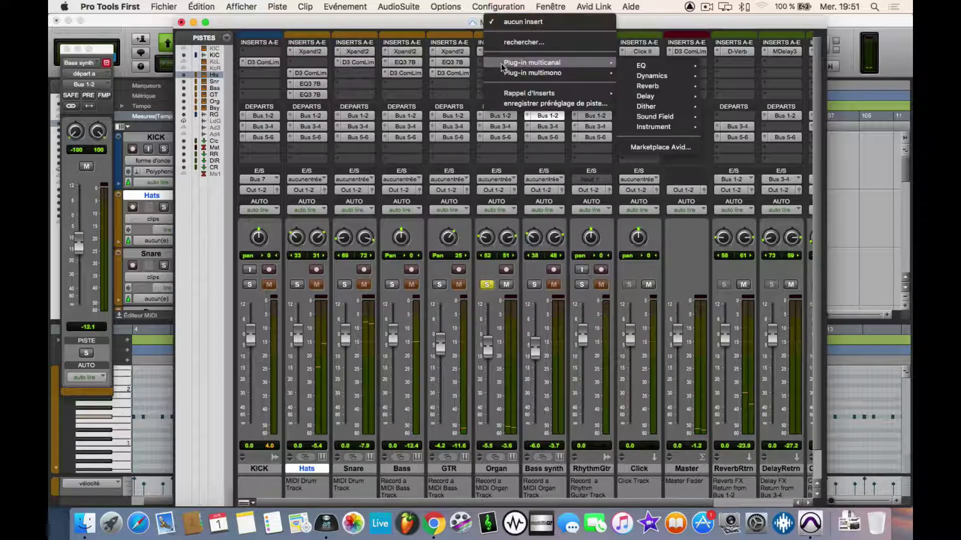
{"action": "mouse_move", "coordinate": [645, 76]}
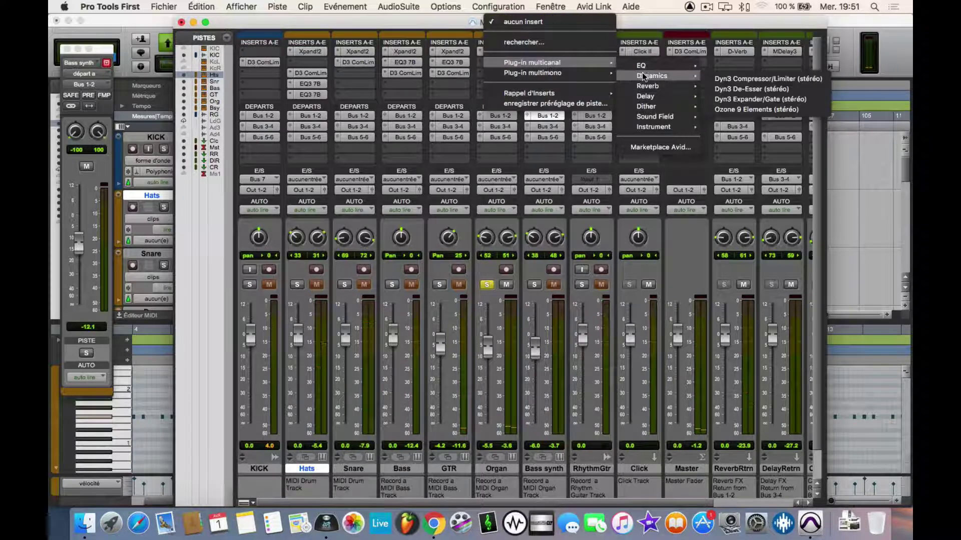
{"action": "left_click", "coordinate": [758, 81]}
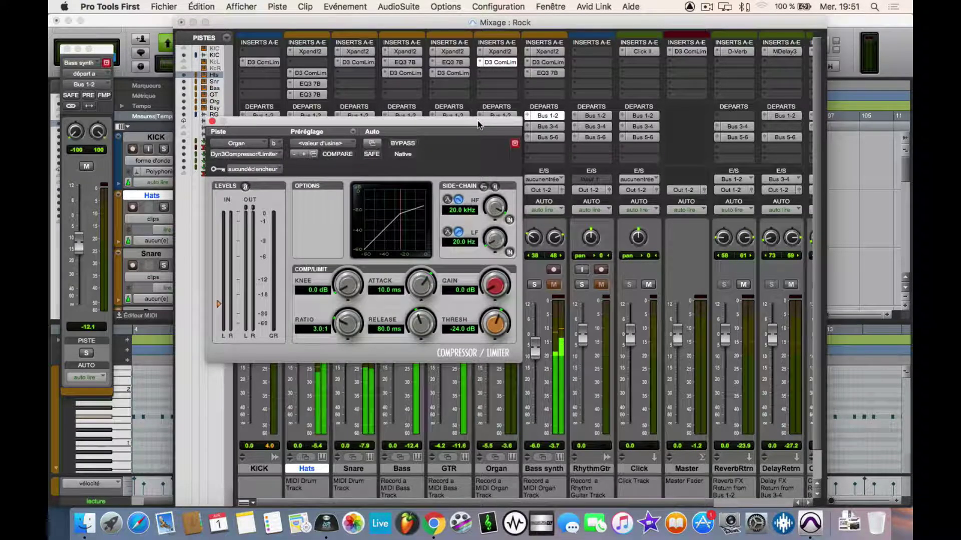
{"action": "left_click_drag", "start_coordinate": [478, 113], "coordinate": [377, 100]}
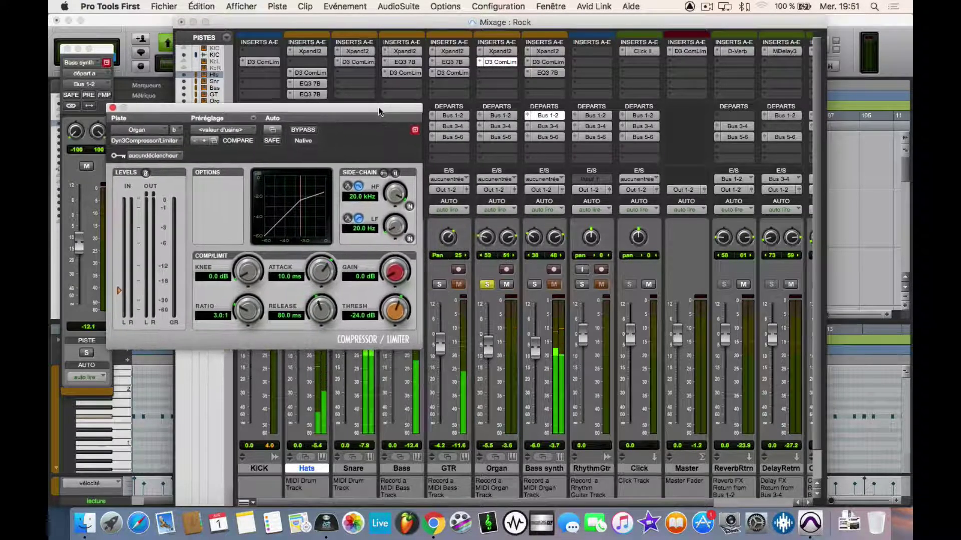
- Solo Bass synth together with Organ, set its EQ high-pass frequency to 81.8 Hz and reopen its compressor
{"action": "left_click", "coordinate": [535, 286]}
{"action": "left_click", "coordinate": [534, 286]}
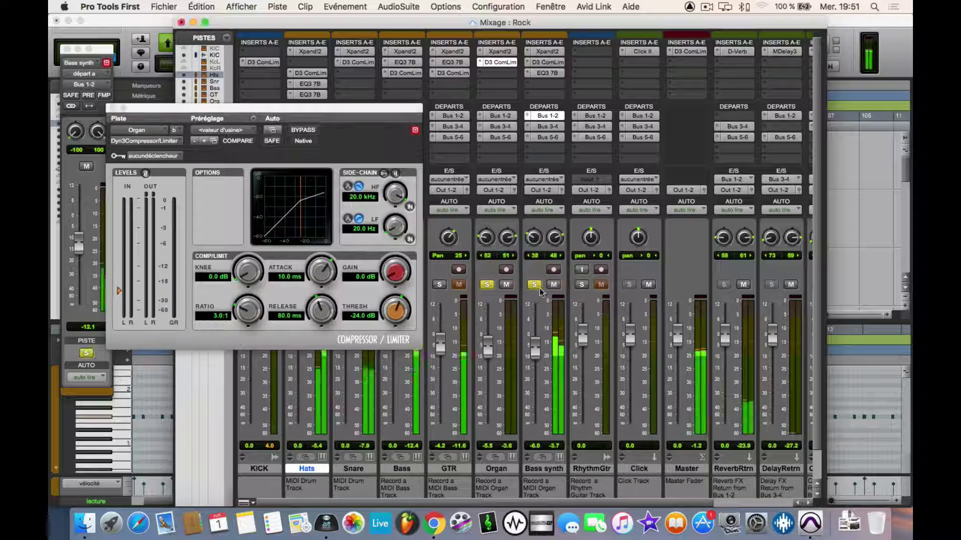
{"action": "left_click", "coordinate": [543, 61]}
{"action": "left_click", "coordinate": [544, 73]}
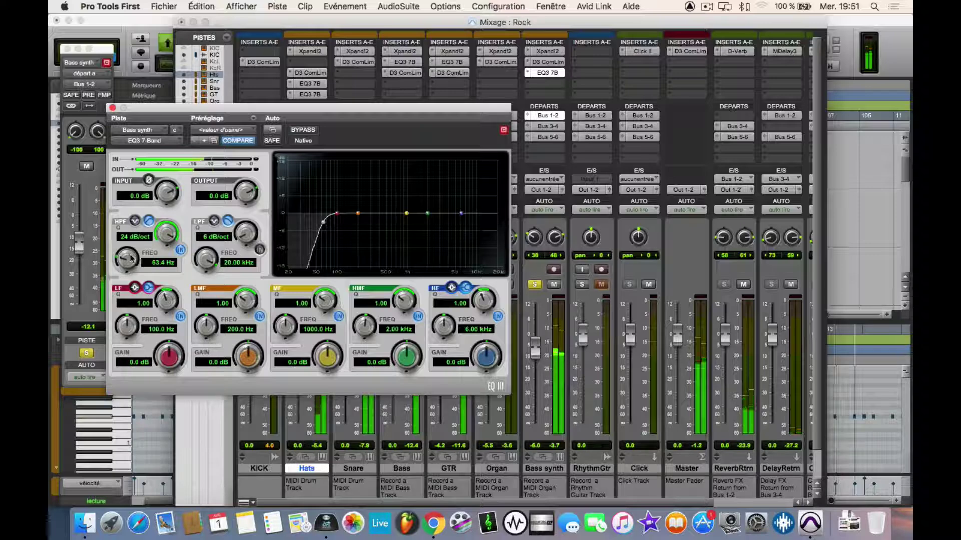
{"action": "left_click_drag", "start_coordinate": [131, 258], "coordinate": [133, 255]}
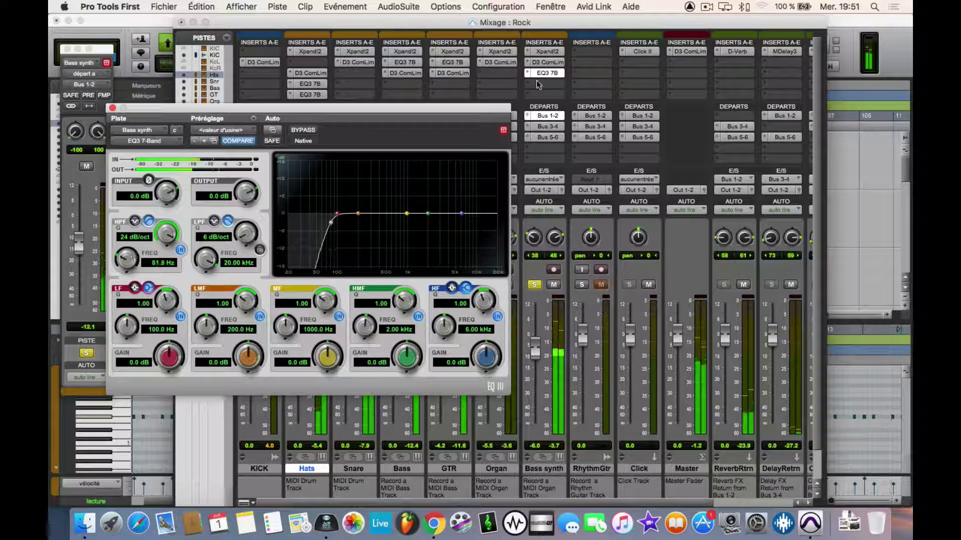
{"action": "left_click", "coordinate": [546, 62]}
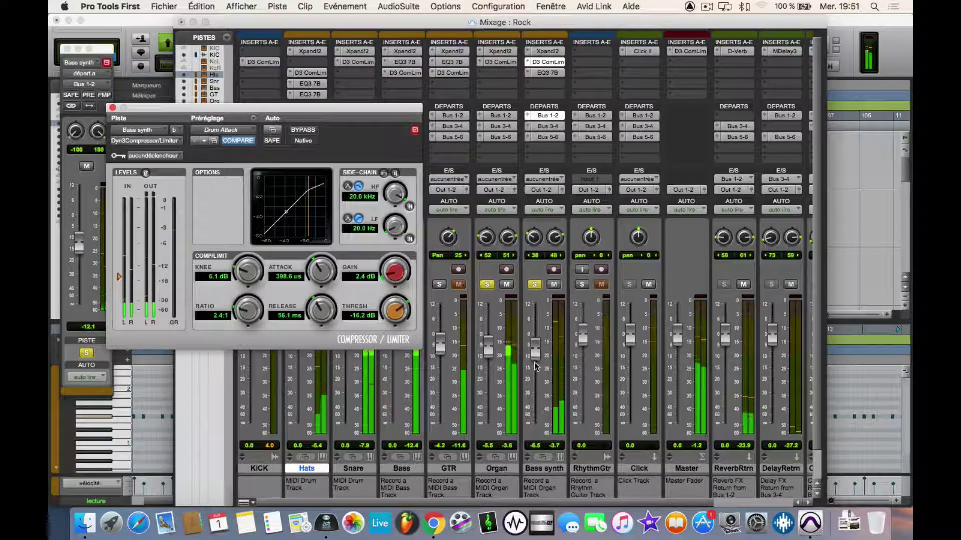
- Lower the Organ's Bus 1-2 send level to -26.8 dB
{"action": "left_click", "coordinate": [500, 115]}
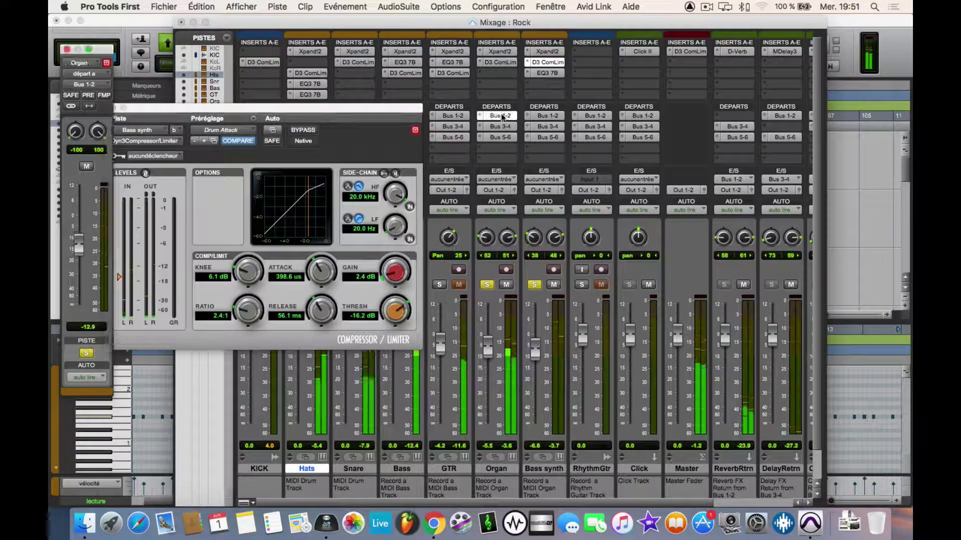
{"action": "left_click_drag", "start_coordinate": [79, 245], "coordinate": [75, 269]}
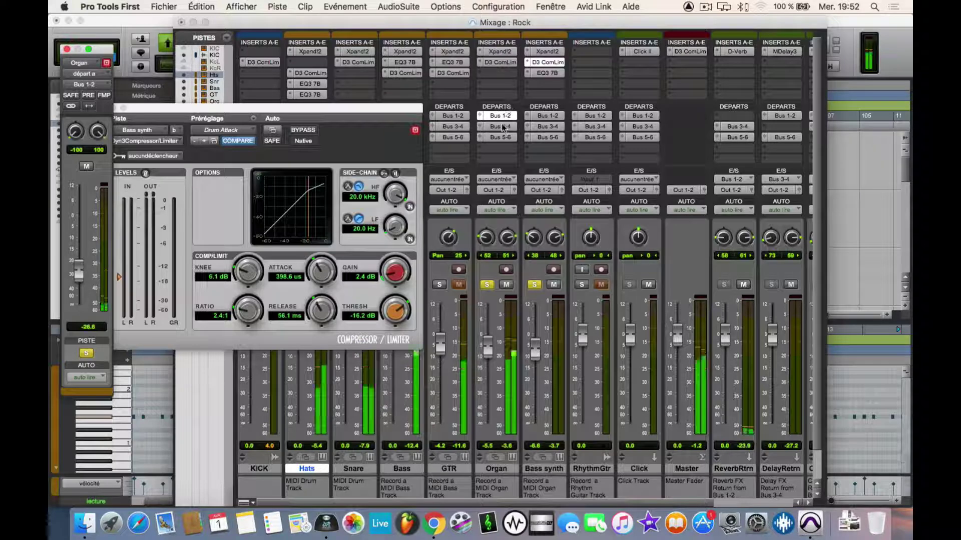
- Check the Organ's Bus 3-4 send, audition its Bus 5-6 send at 0.0 dB and pull that send down to -65.9 dB
{"action": "left_click", "coordinate": [501, 126]}
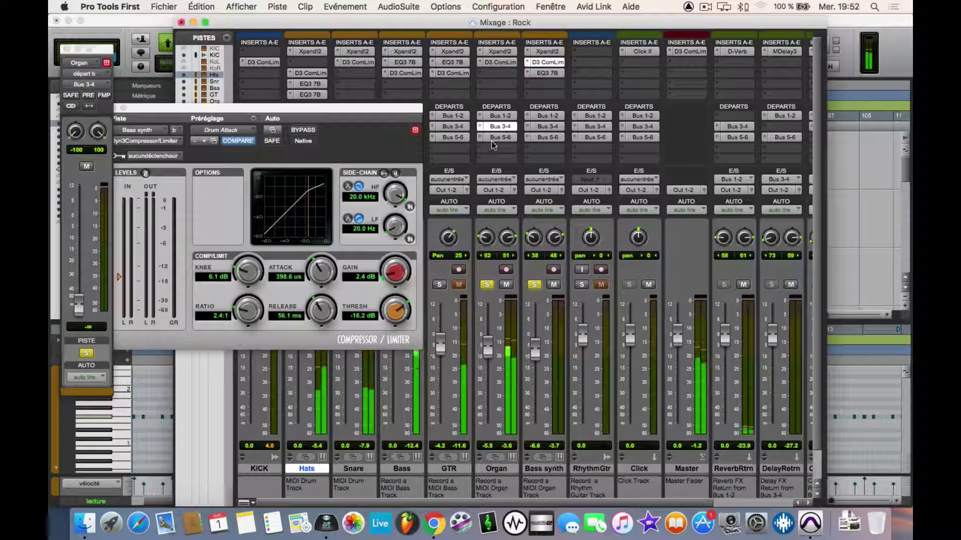
{"action": "left_click", "coordinate": [500, 138]}
{"action": "left_click", "coordinate": [501, 129]}
{"action": "left_click", "coordinate": [498, 136]}
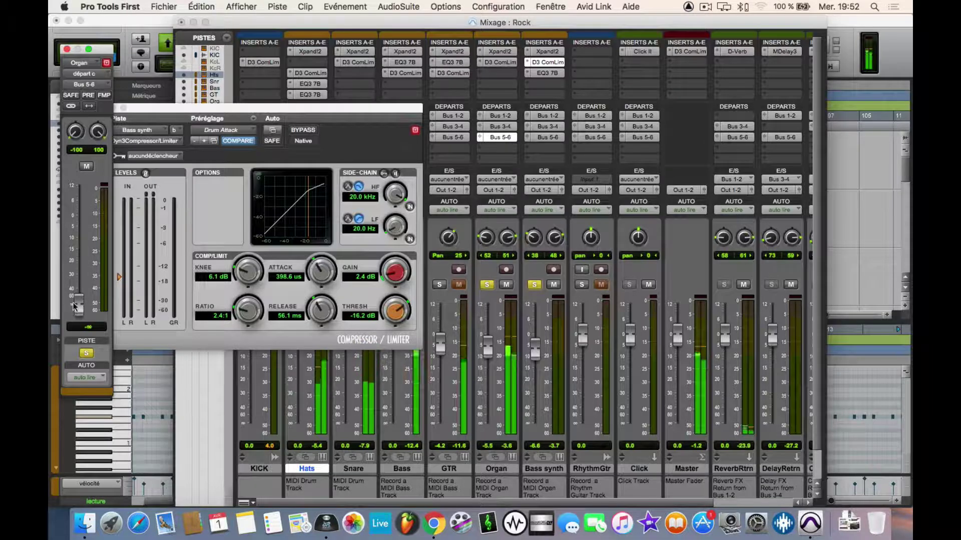
{"action": "left_click", "coordinate": [76, 305], "text": "alt"}
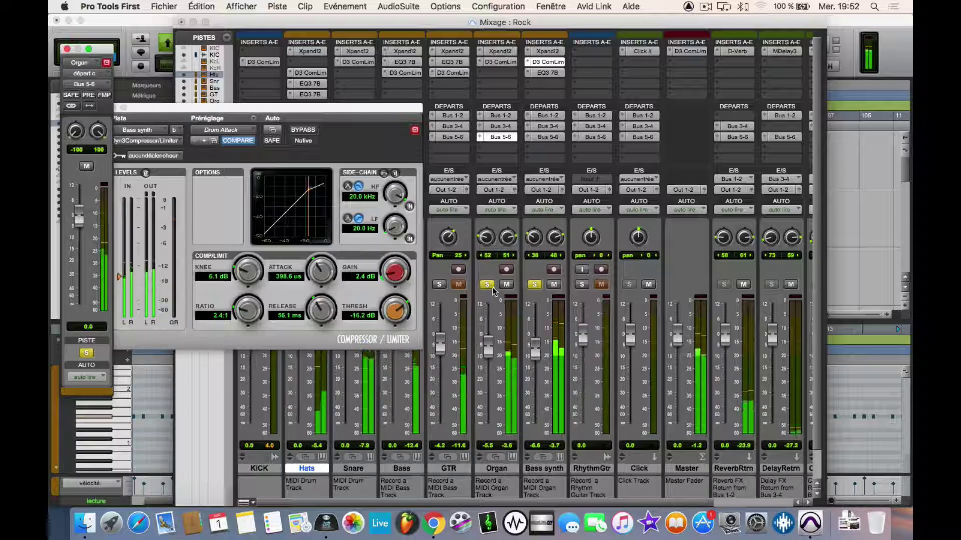
{"action": "left_click_drag", "start_coordinate": [79, 223], "coordinate": [76, 279]}
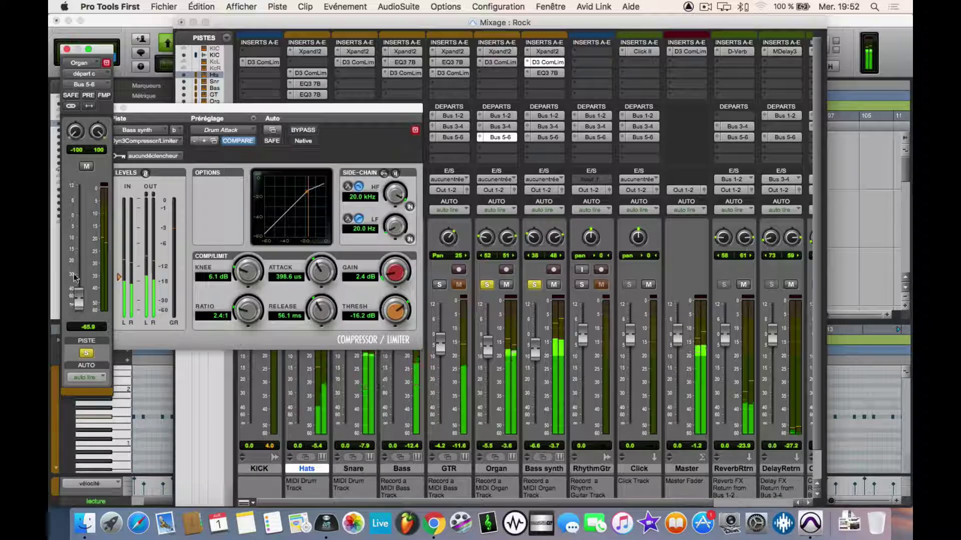
- Show the Organ's Bus 3-4 send, lower the Organ fader to -5.7 dB and clear the solos on Organ and Bass synth
{"action": "left_click", "coordinate": [498, 134]}
{"action": "left_click", "coordinate": [501, 128]}
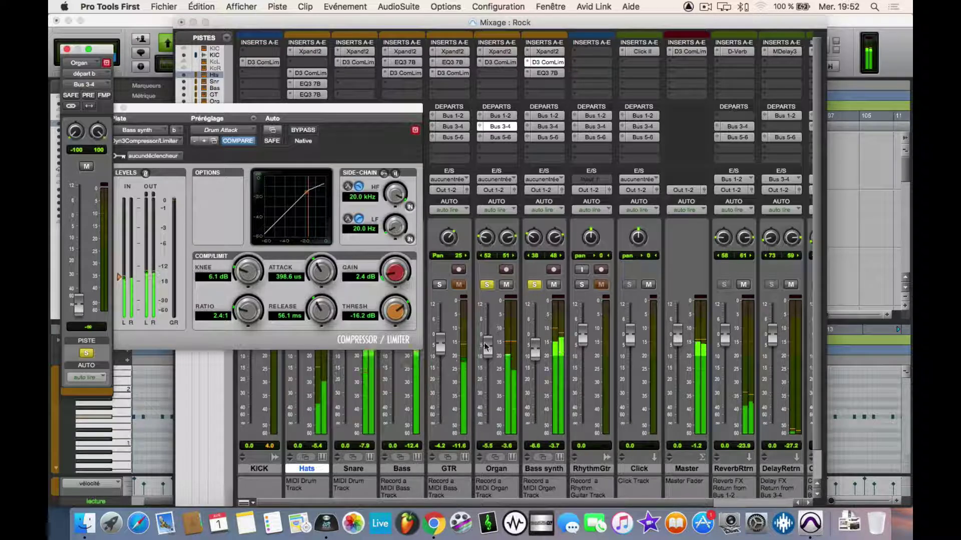
{"action": "left_click_drag", "start_coordinate": [485, 347], "coordinate": [485, 348]}
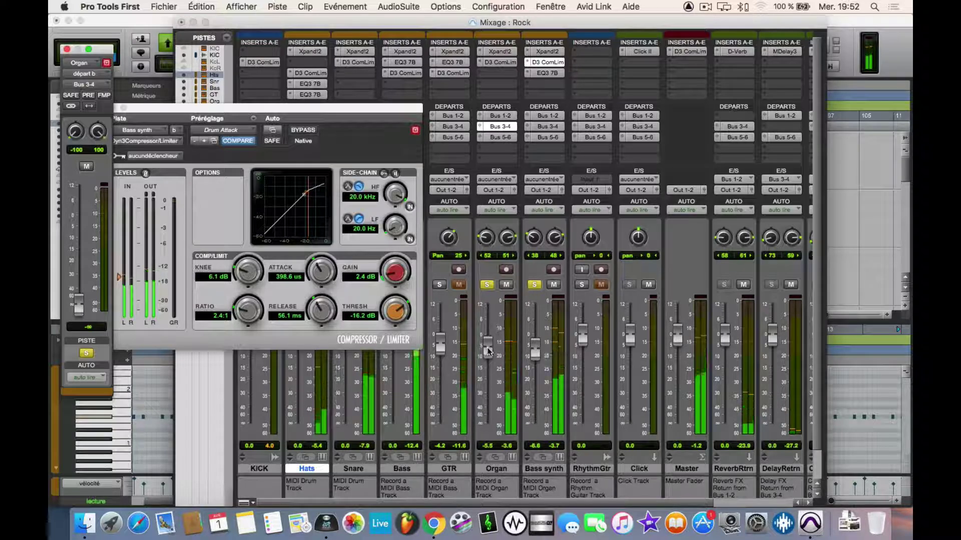
{"action": "left_click", "coordinate": [534, 285], "text": "alt"}
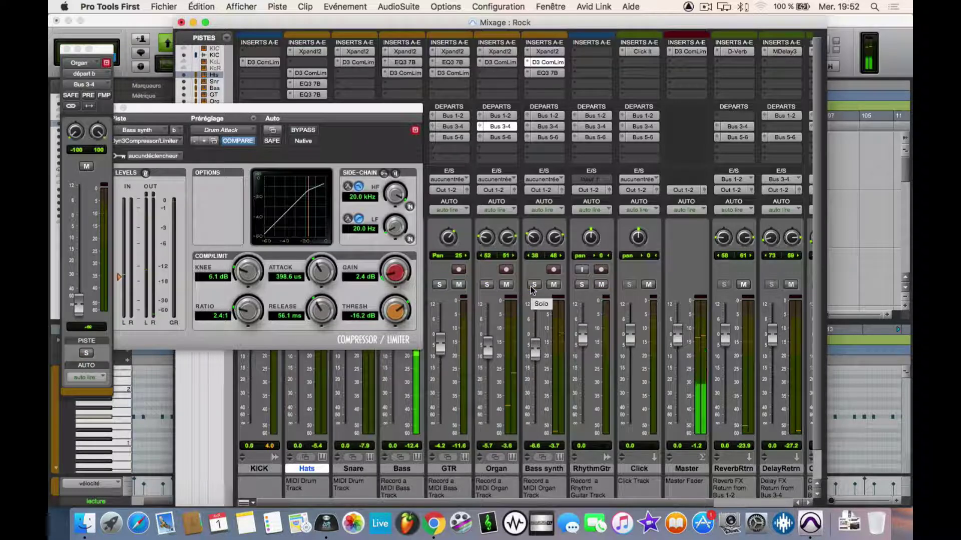
- Save the session and close the Organ send window and the Bass synth compressor window
{"action": "key", "text": "super+s"}
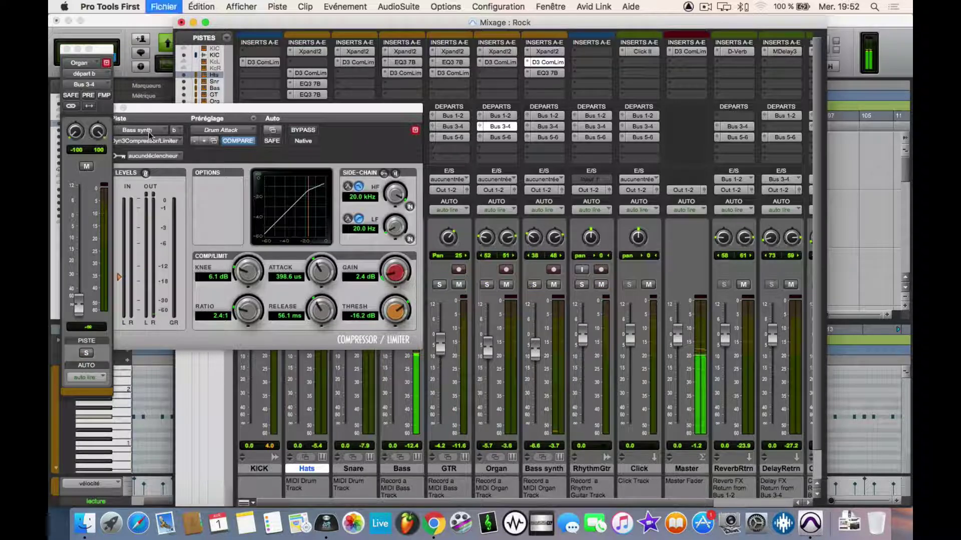
{"action": "left_click", "coordinate": [67, 49]}
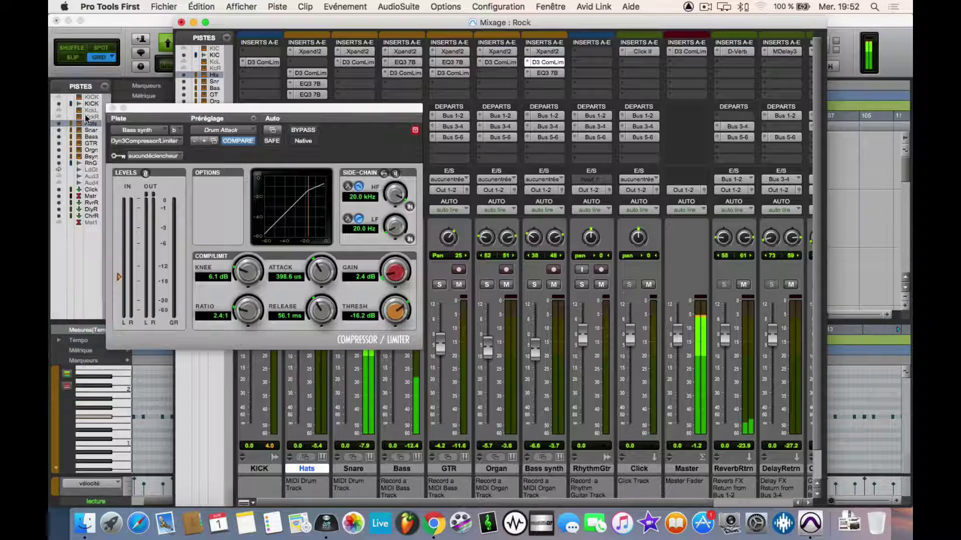
{"action": "left_click", "coordinate": [116, 107]}
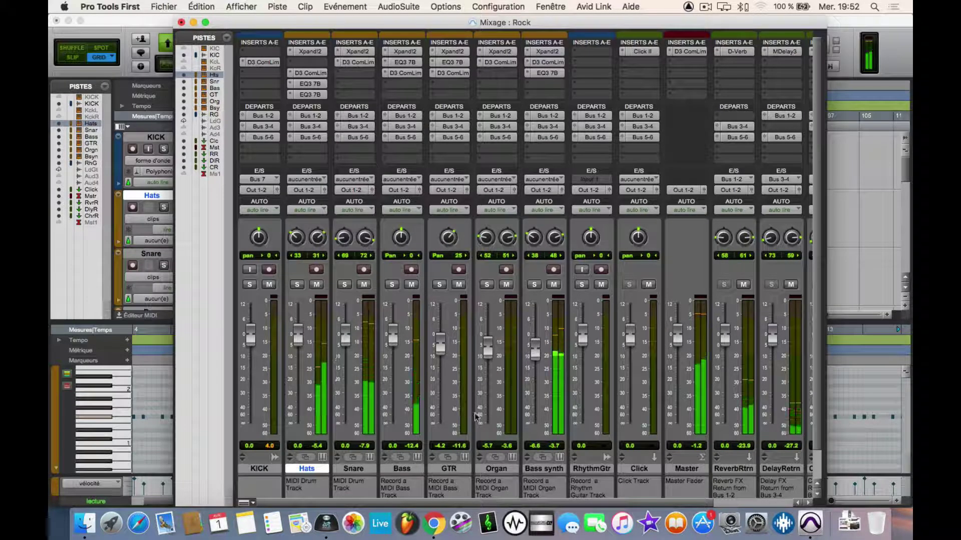
- Select the KICK, Hats, Snare and Bass channels together and stop playback
{"action": "left_click", "coordinate": [392, 470]}
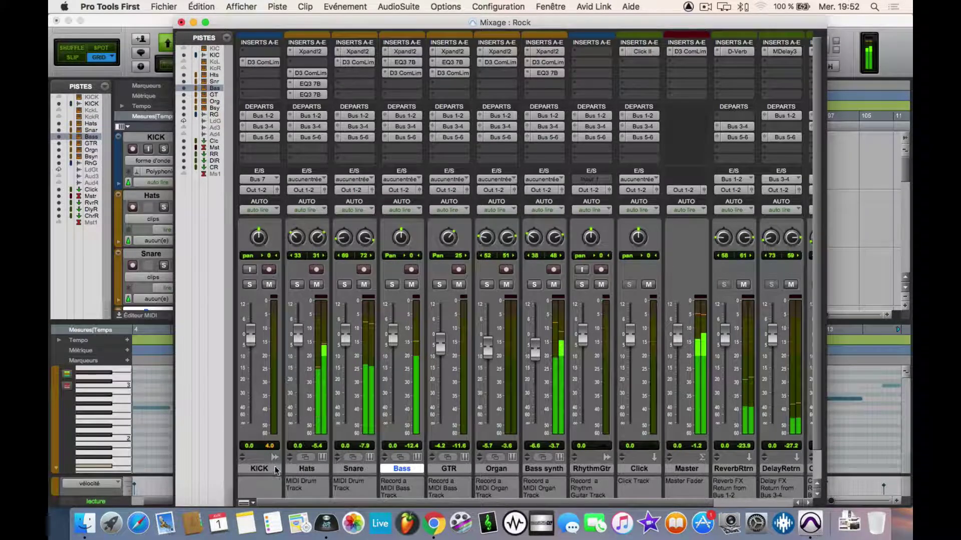
{"action": "scroll", "coordinate": [267, 471], "scroll_direction": "right", "scroll_amount": 3}
{"action": "scroll", "coordinate": [267, 470], "scroll_direction": "left", "scroll_amount": 3}
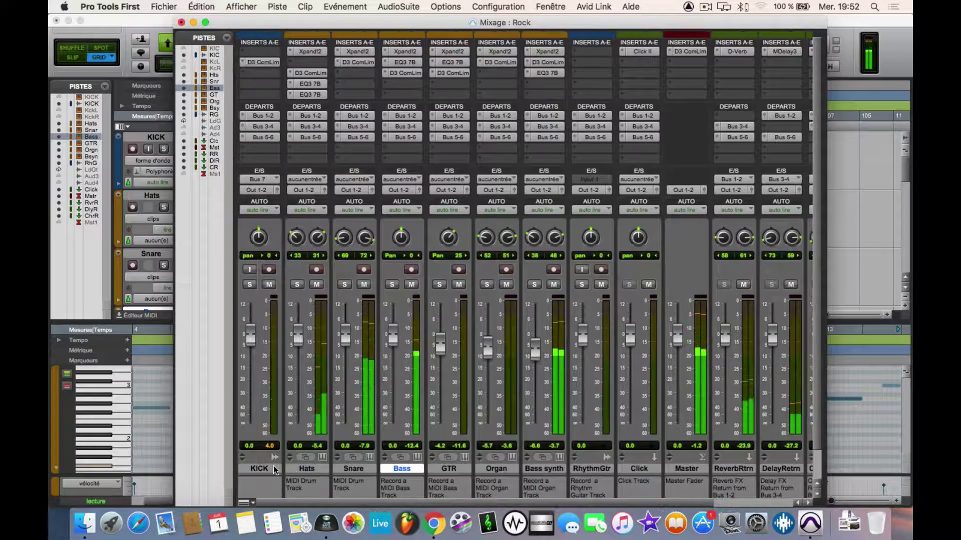
{"action": "left_click", "coordinate": [266, 470], "text": "shift"}
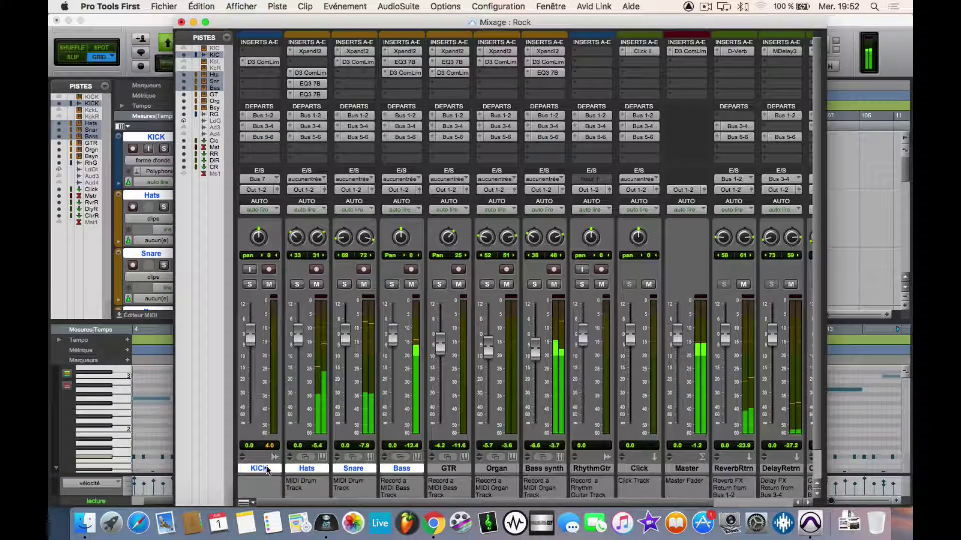
{"action": "key", "text": "space"}
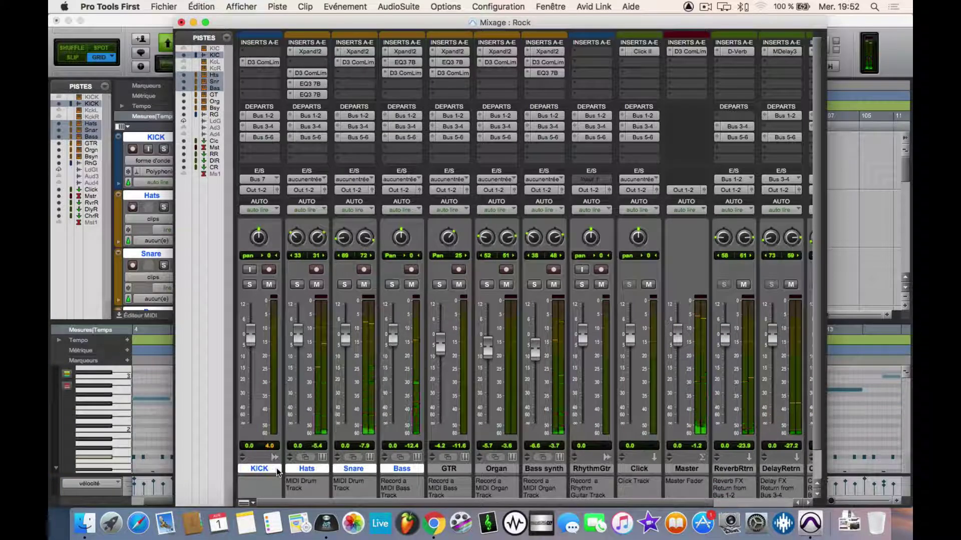
- Create one stereo auxiliary input track in ticks after the Bass channel and rename it DRUMS
{"action": "key", "text": "super+shift+n"}
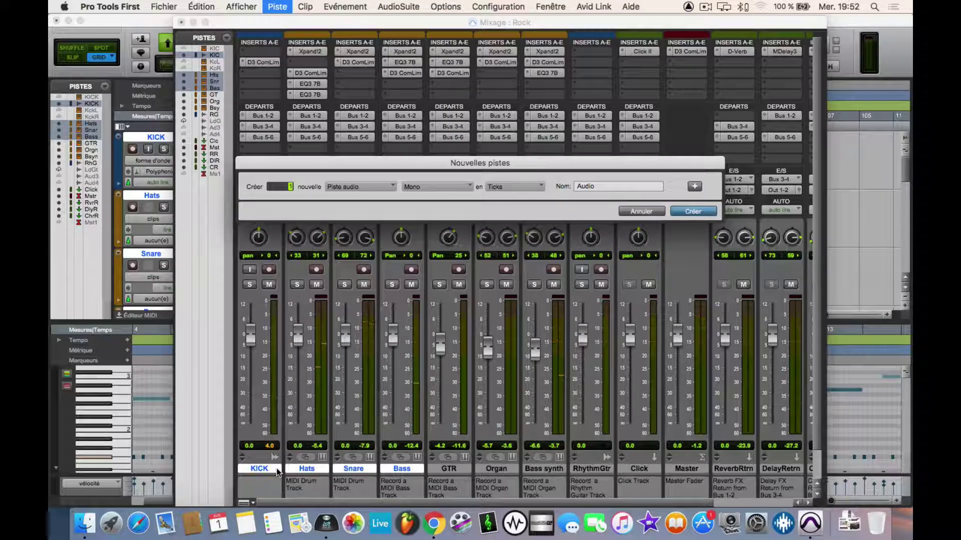
{"action": "key", "text": "super+Right"}
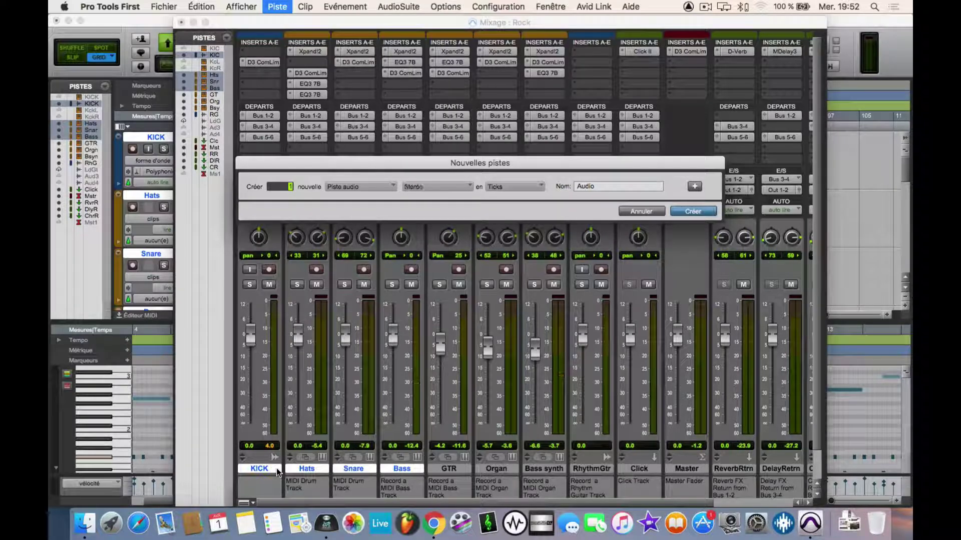
{"action": "key", "text": "super+Down"}
{"action": "key", "text": "super+Down"}
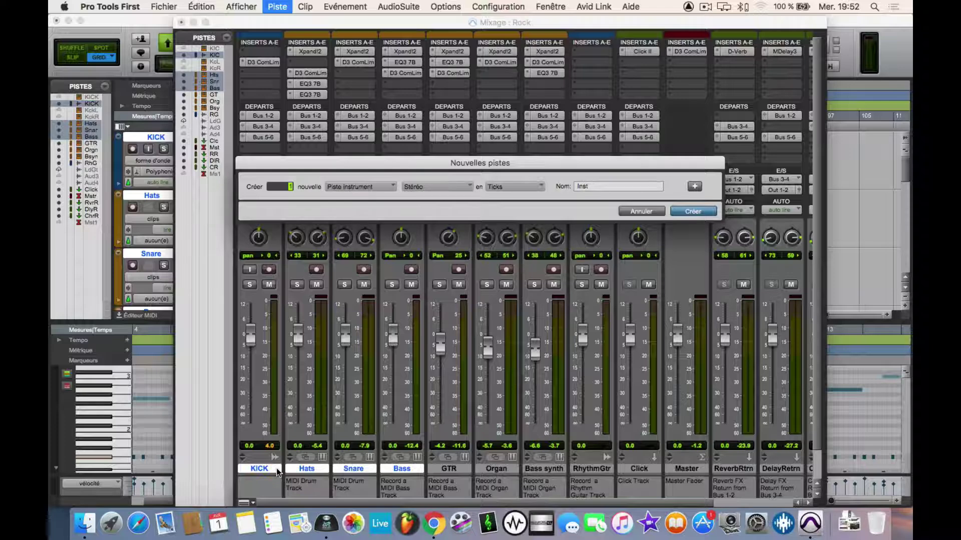
{"action": "key", "text": "super+Up"}
{"action": "key", "text": "super+Up"}
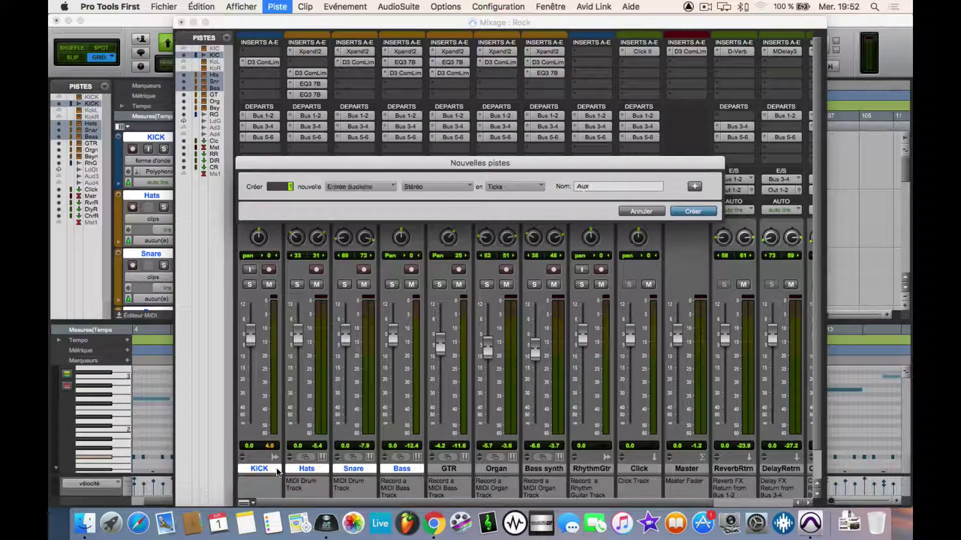
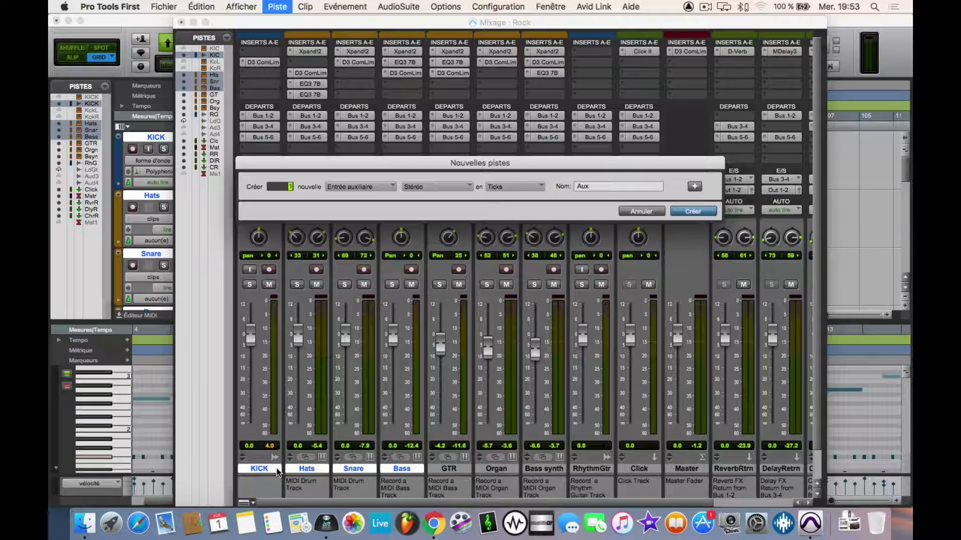
{"action": "key", "text": "Return"}
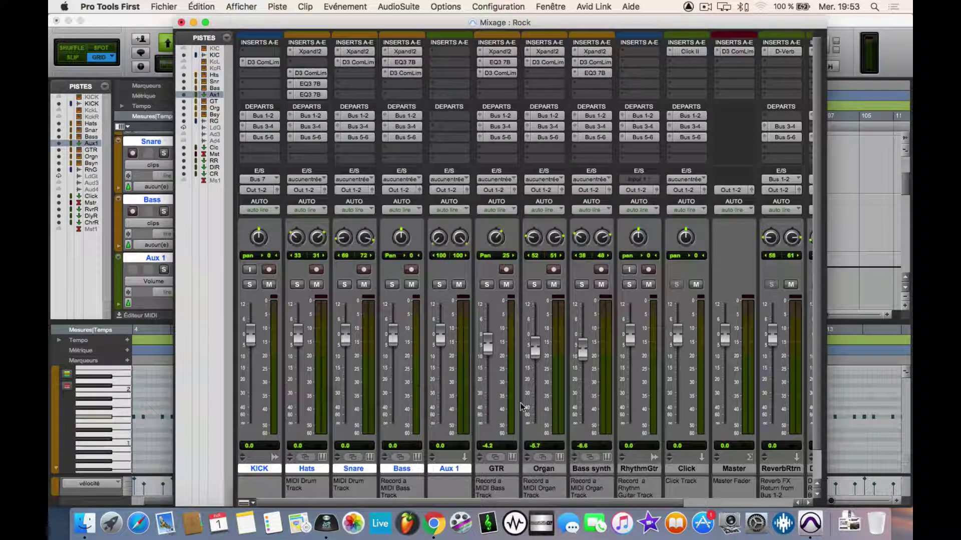
{"action": "double_click", "coordinate": [445, 469]}
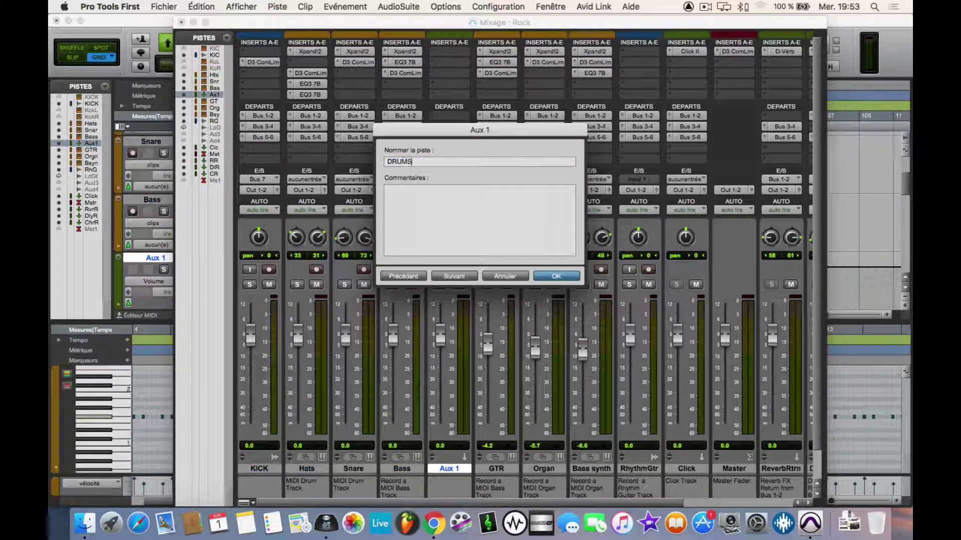
{"action": "key", "text": "Return"}
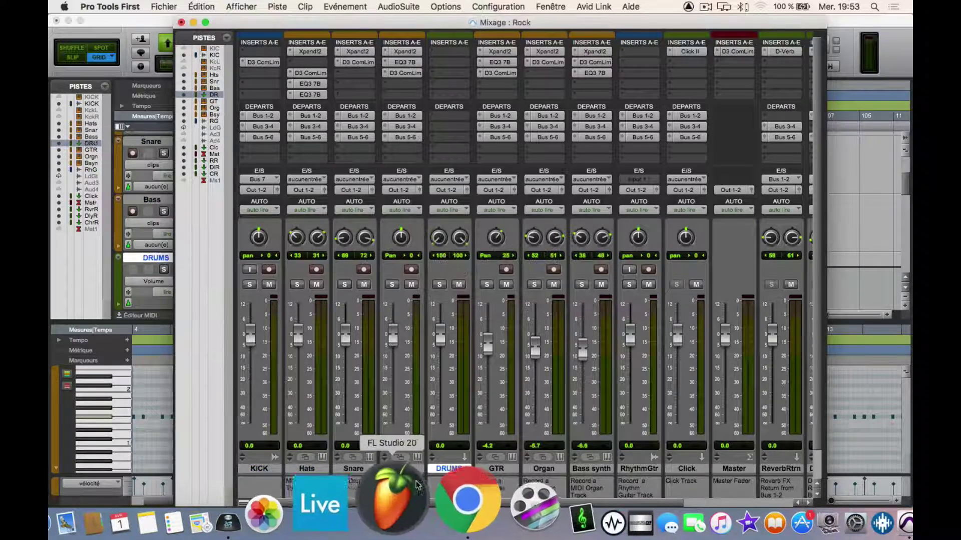
- Reselect the channels from KICK to Bass and route the Bass output to the stereo Bus 9-10
{"action": "left_click_drag", "start_coordinate": [401, 468], "coordinate": [259, 470]}
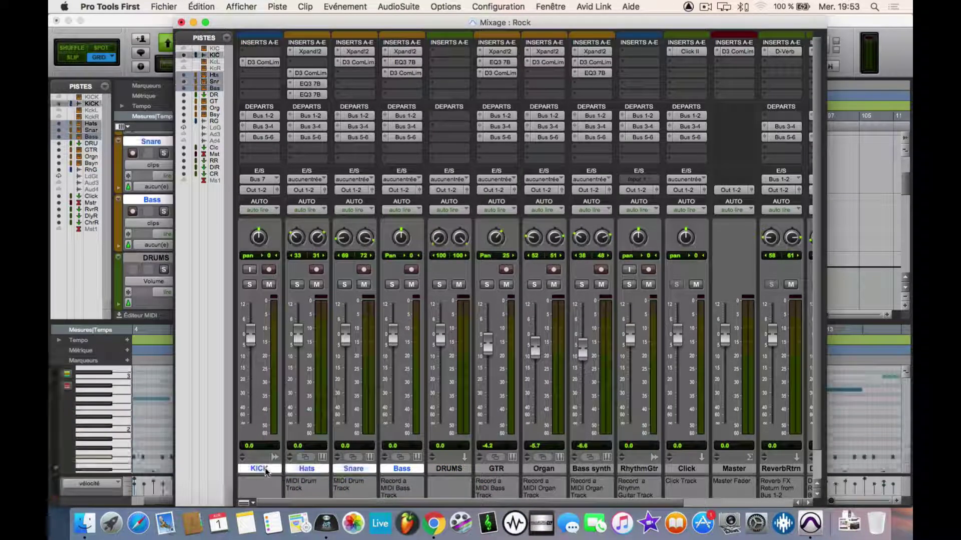
{"action": "left_click", "coordinate": [402, 191]}
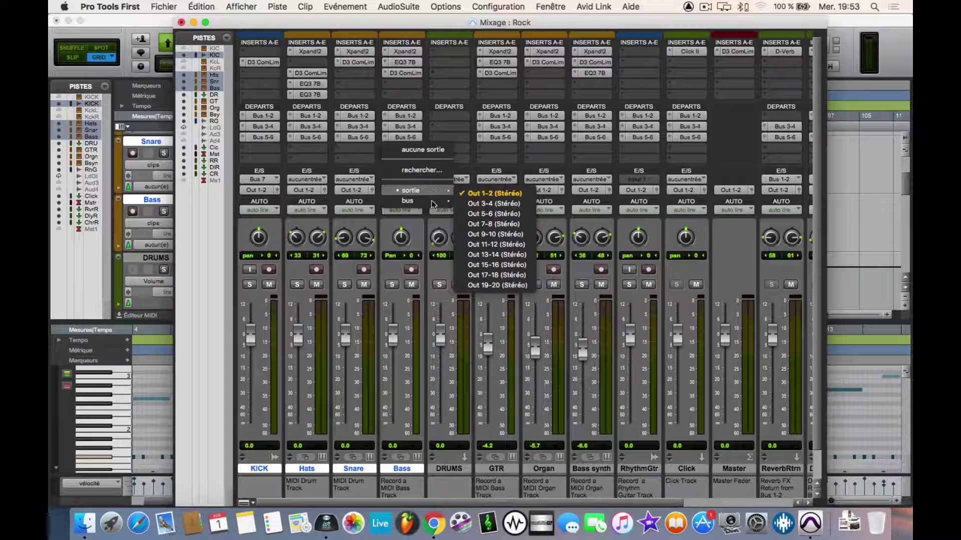
{"action": "mouse_move", "coordinate": [407, 201]}
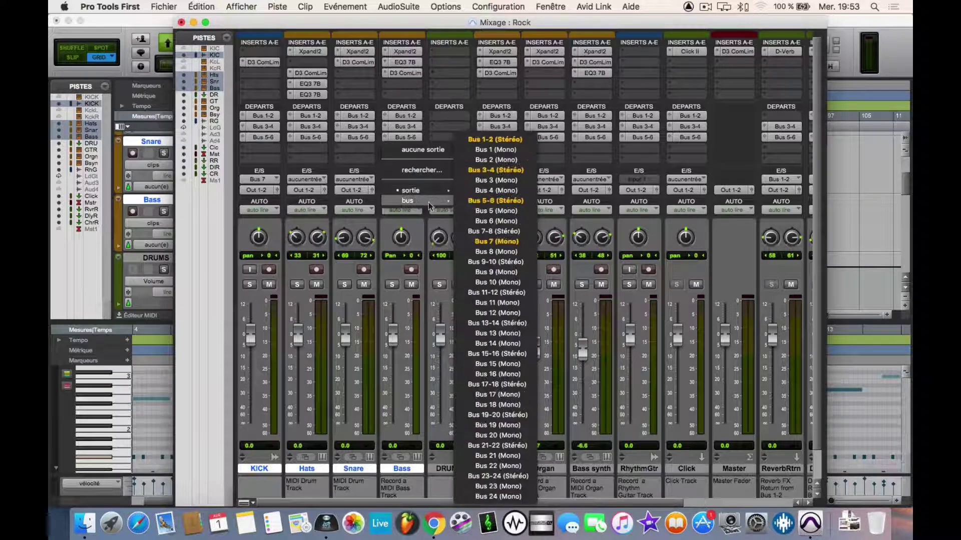
{"action": "left_click", "coordinate": [486, 264]}
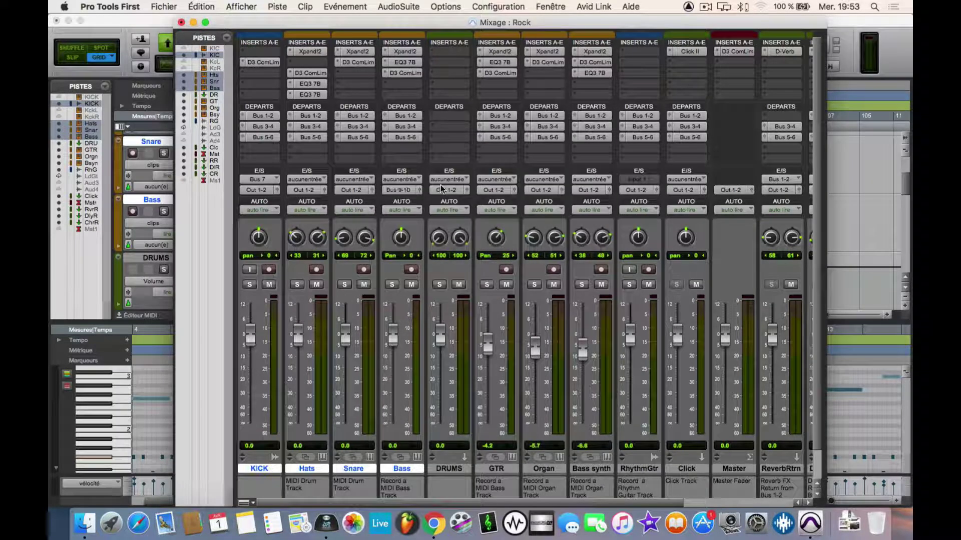
- Set the Snare channel's output to the stereo Out 9-10
{"action": "left_click", "coordinate": [368, 193]}
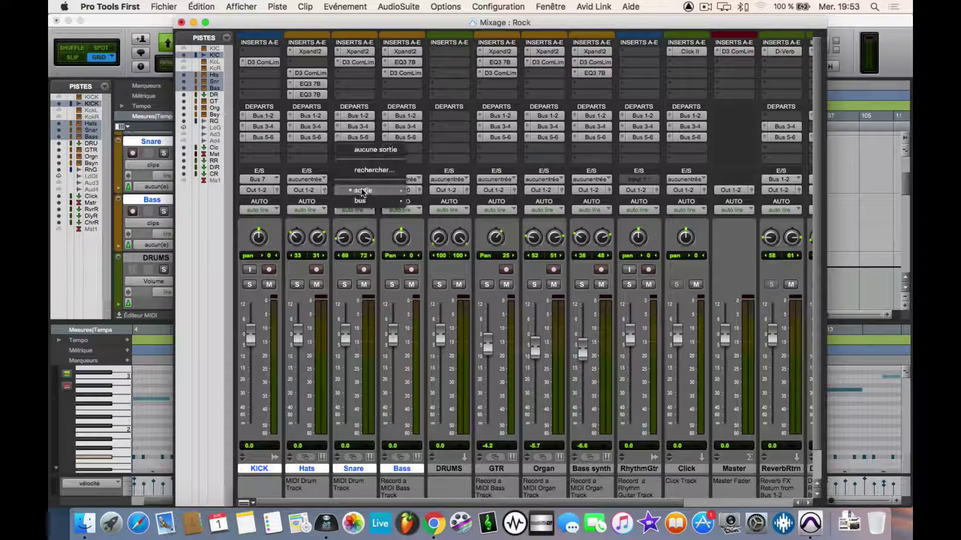
{"action": "mouse_move", "coordinate": [363, 195]}
{"action": "left_click", "coordinate": [297, 193]}
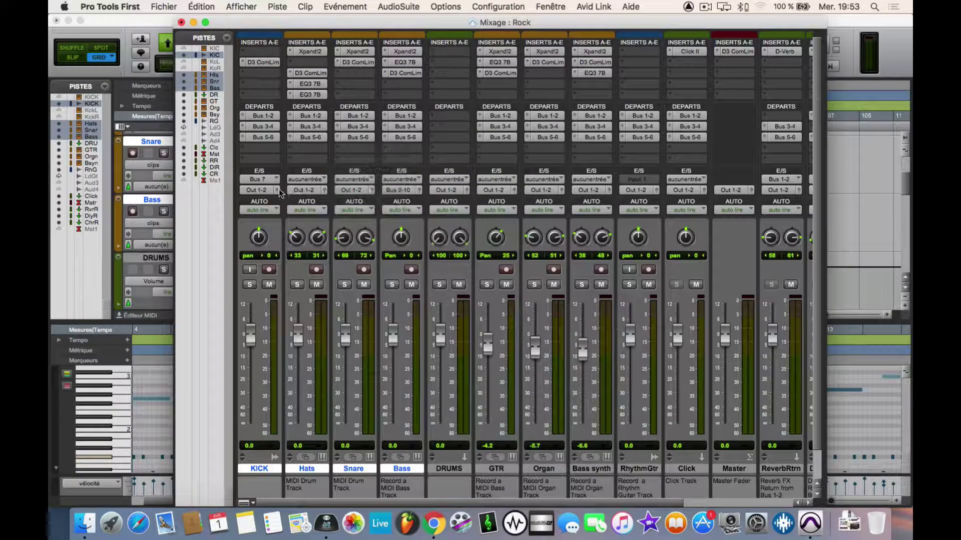
{"action": "left_click", "coordinate": [351, 190]}
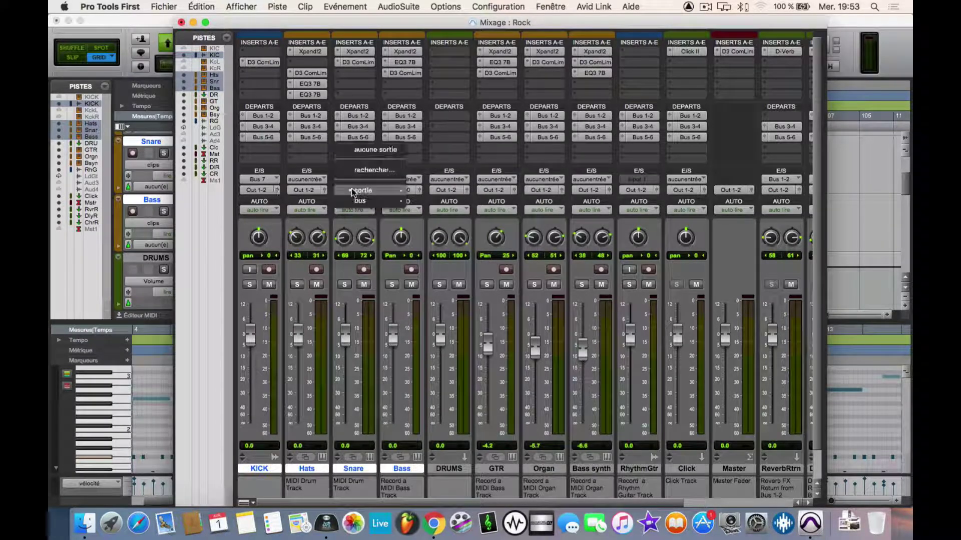
{"action": "mouse_move", "coordinate": [375, 193]}
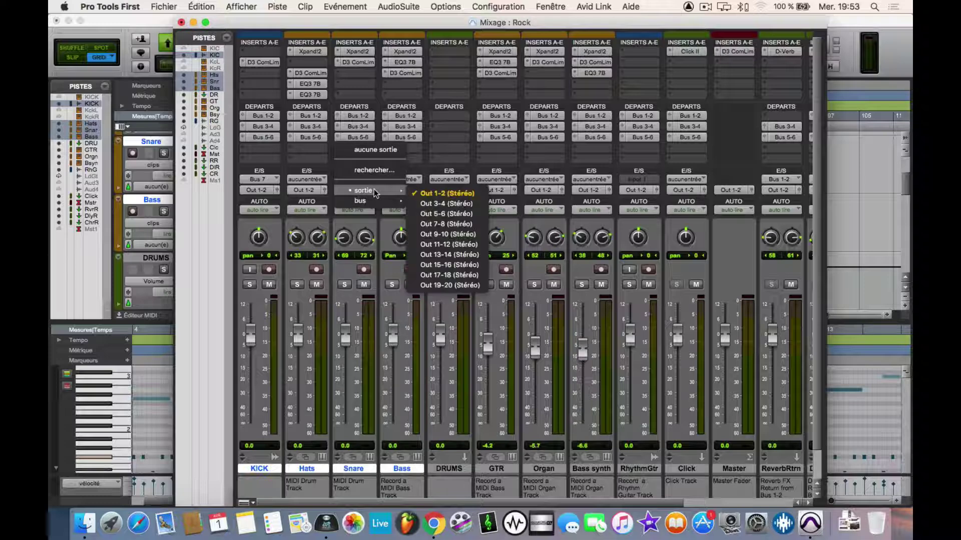
{"action": "left_click", "coordinate": [443, 230]}
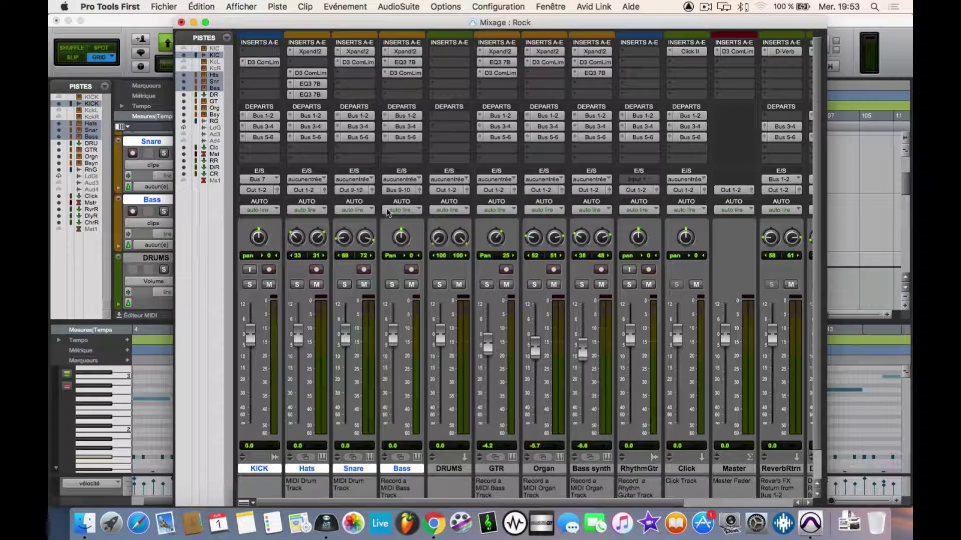
- Route the outputs of the Hats and KICK channels to the stereo Bus 9-10
{"action": "left_click", "coordinate": [307, 192]}
{"action": "mouse_move", "coordinate": [336, 195]}
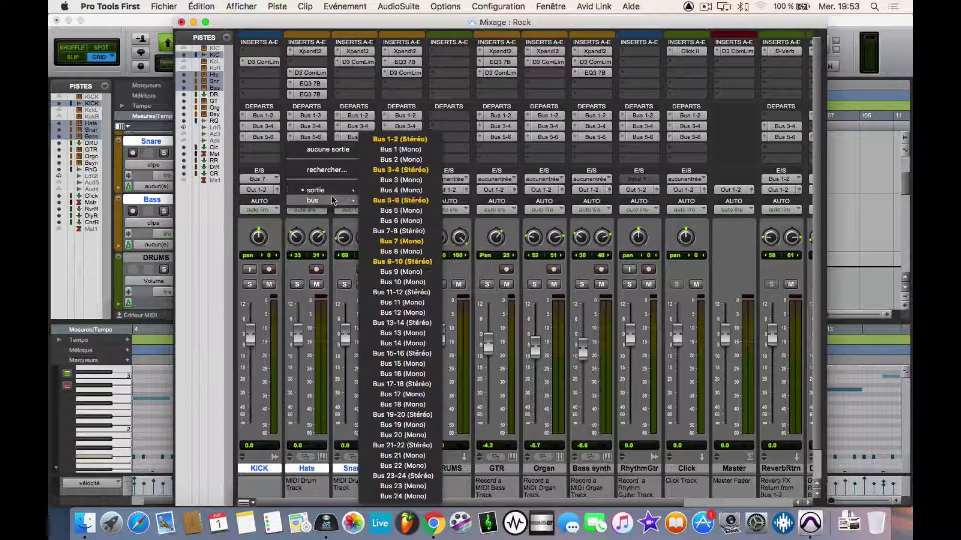
{"action": "left_click", "coordinate": [395, 262]}
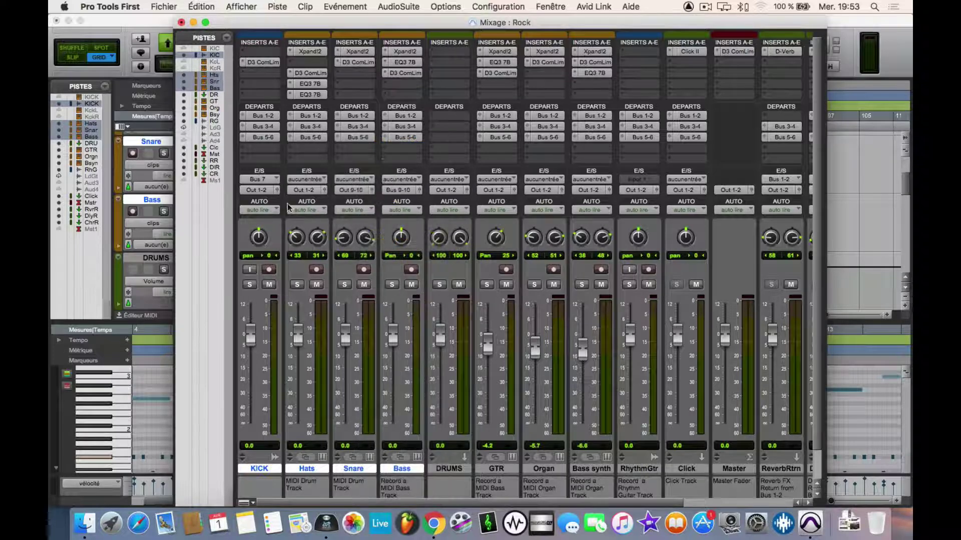
{"action": "left_click", "coordinate": [263, 191]}
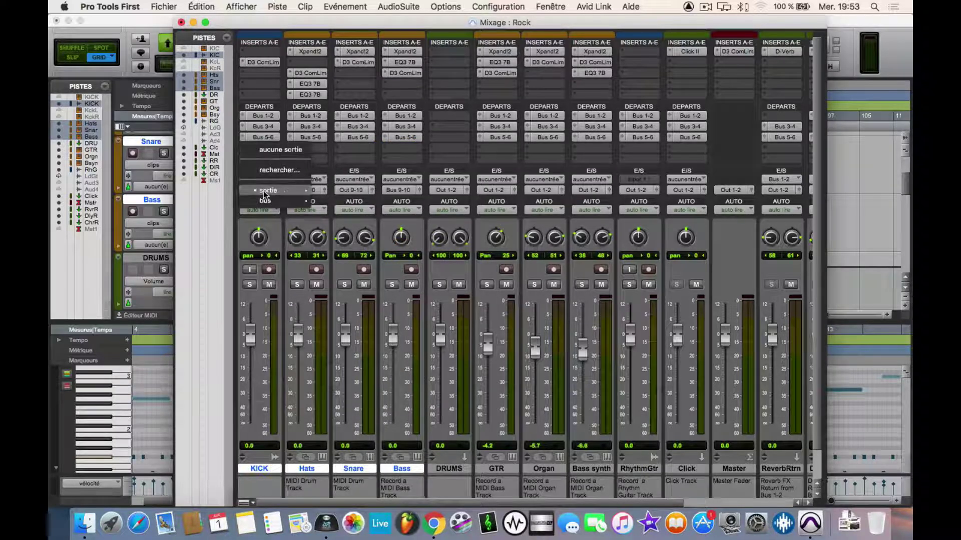
{"action": "mouse_move", "coordinate": [284, 199]}
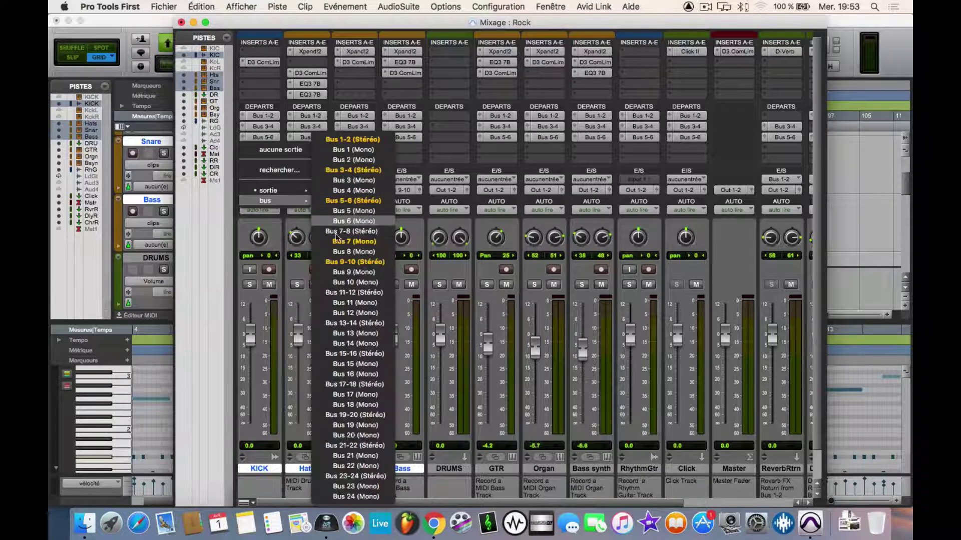
{"action": "left_click", "coordinate": [344, 262]}
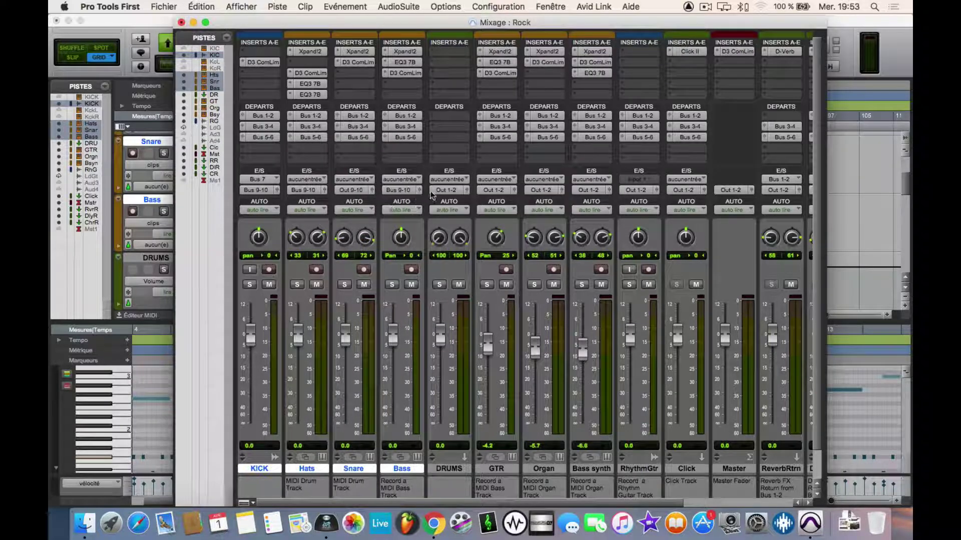
- Set the DRUMS auxiliary track's input to the stereo Bus 9-10 and make the track solo safe
{"action": "left_click", "coordinate": [444, 182]}
{"action": "mouse_move", "coordinate": [465, 190]}
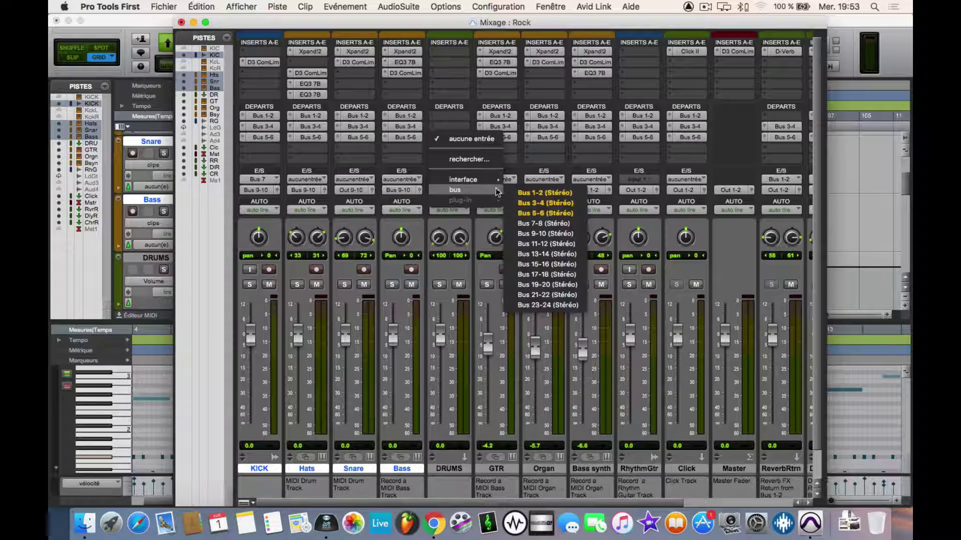
{"action": "left_click", "coordinate": [535, 234]}
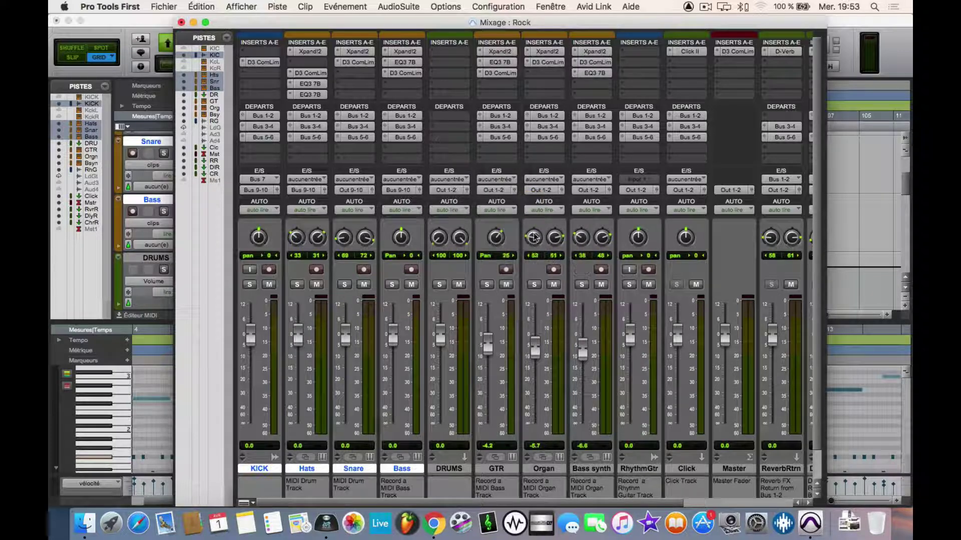
{"action": "left_click", "coordinate": [441, 286], "text": "super"}
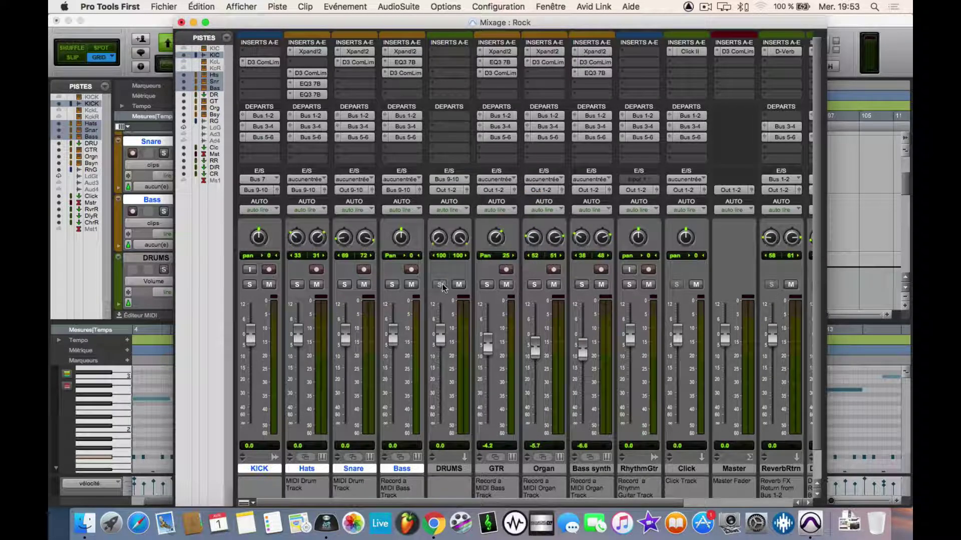
- Play the mix and audition the Snare channel in solo with its Bus 1-2 send, ending with the solo off
{"action": "key", "text": "space"}
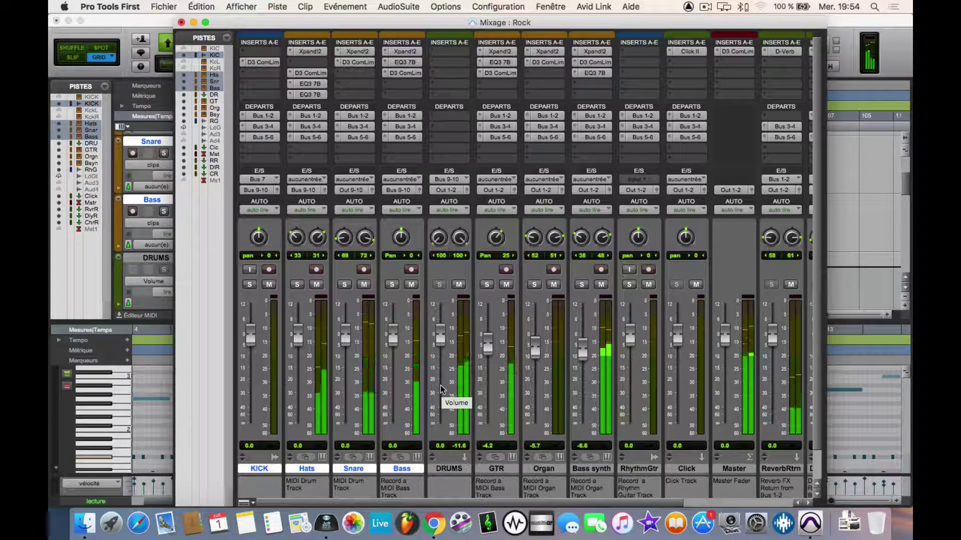
{"action": "left_click", "coordinate": [345, 285]}
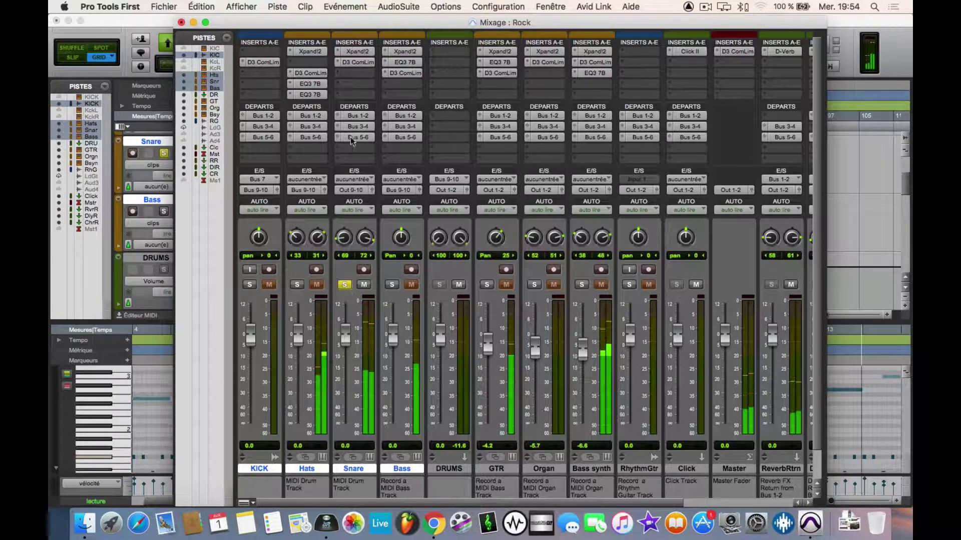
{"action": "left_click", "coordinate": [364, 116]}
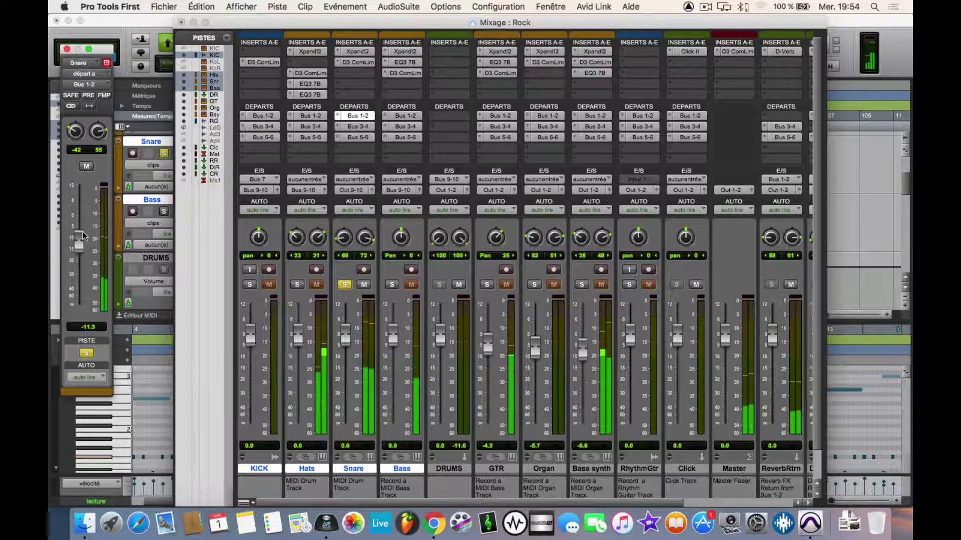
{"action": "left_click_drag", "start_coordinate": [79, 242], "coordinate": [75, 272]}
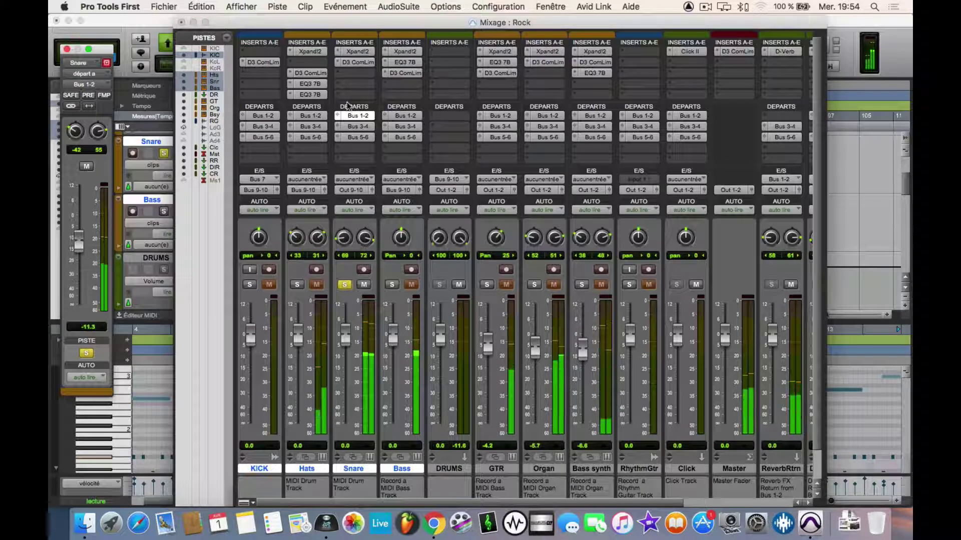
{"action": "left_click", "coordinate": [345, 285]}
{"action": "left_click", "coordinate": [345, 284]}
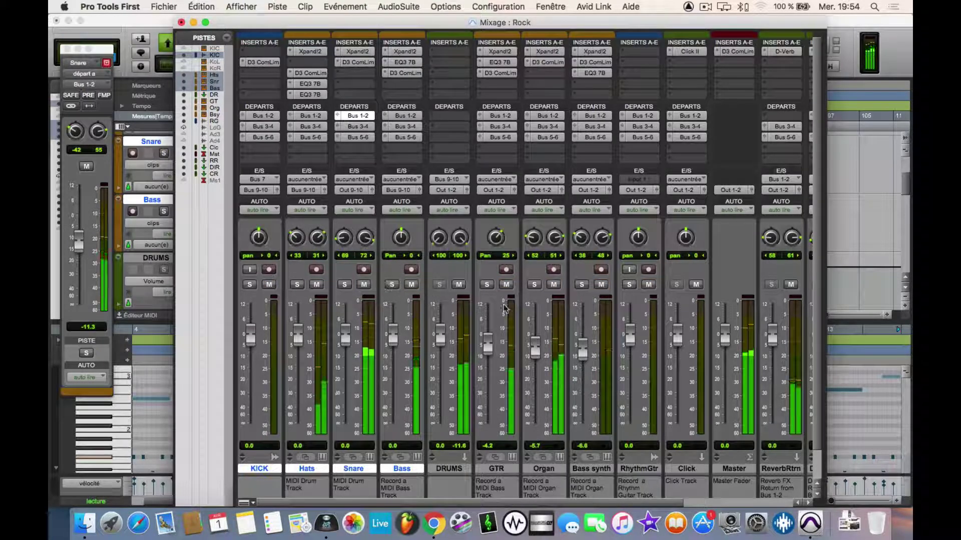
- Check the Snare channel's sends, lower its Bus 1-2 send level to -19.5 dB and play the mix
{"action": "scroll", "coordinate": [495, 308], "scroll_direction": "right", "scroll_amount": 2}
{"action": "scroll", "coordinate": [511, 308], "scroll_direction": "left", "scroll_amount": 2}
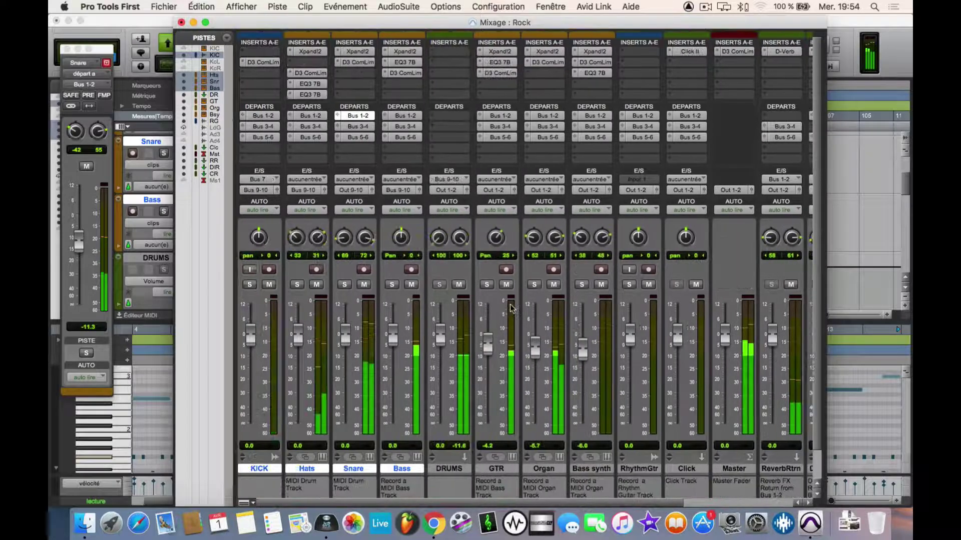
{"action": "left_click", "coordinate": [357, 126]}
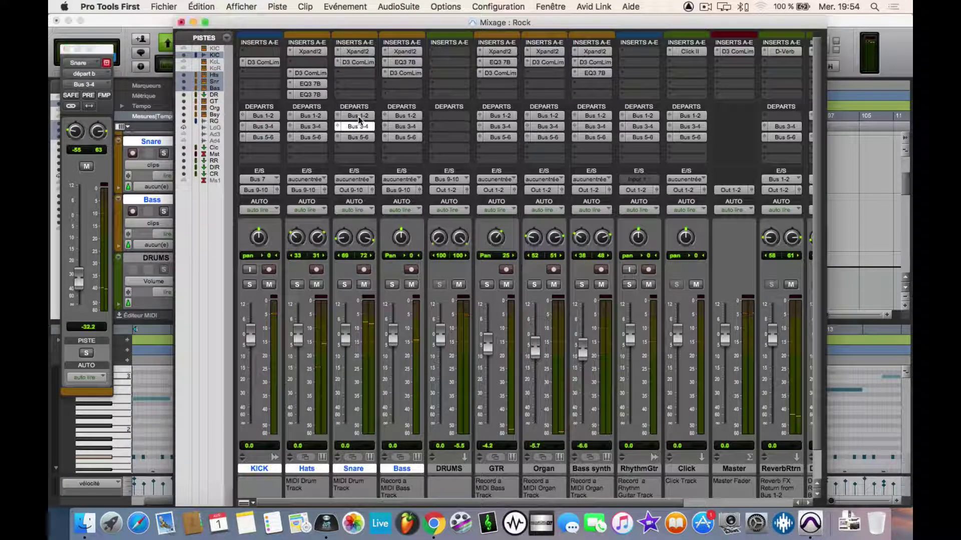
{"action": "left_click", "coordinate": [361, 136]}
{"action": "left_click", "coordinate": [358, 116]}
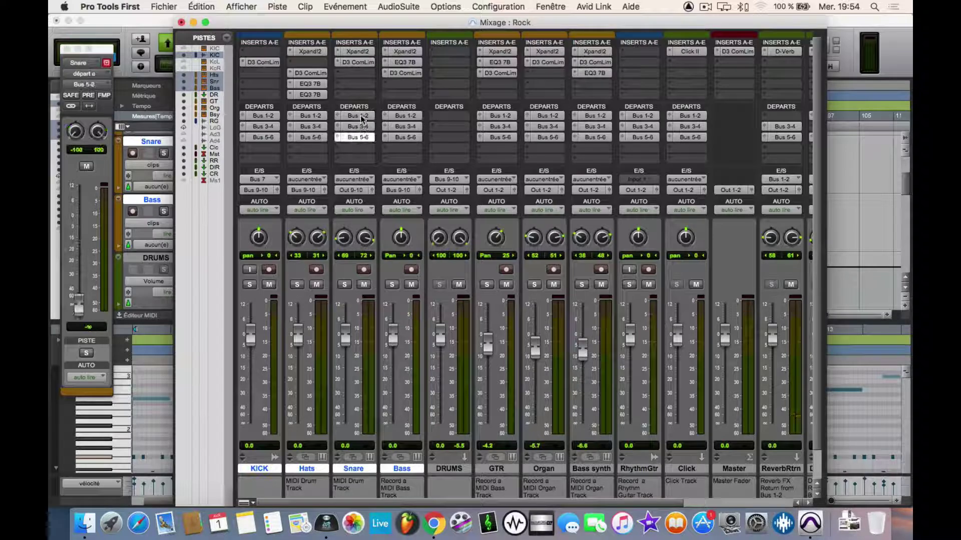
{"action": "left_click_drag", "start_coordinate": [86, 240], "coordinate": [81, 255]}
{"action": "key", "text": "space"}
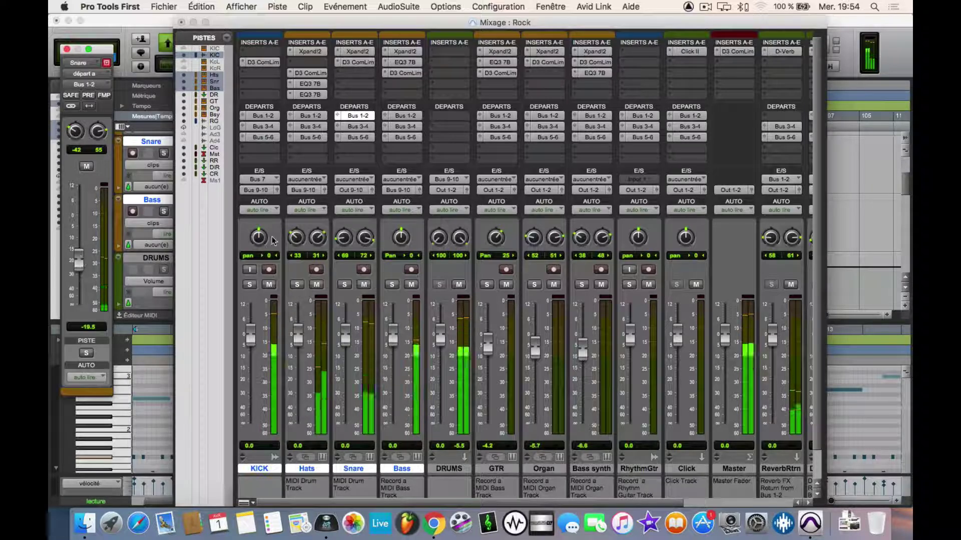
{"action": "left_click", "coordinate": [398, 190]}
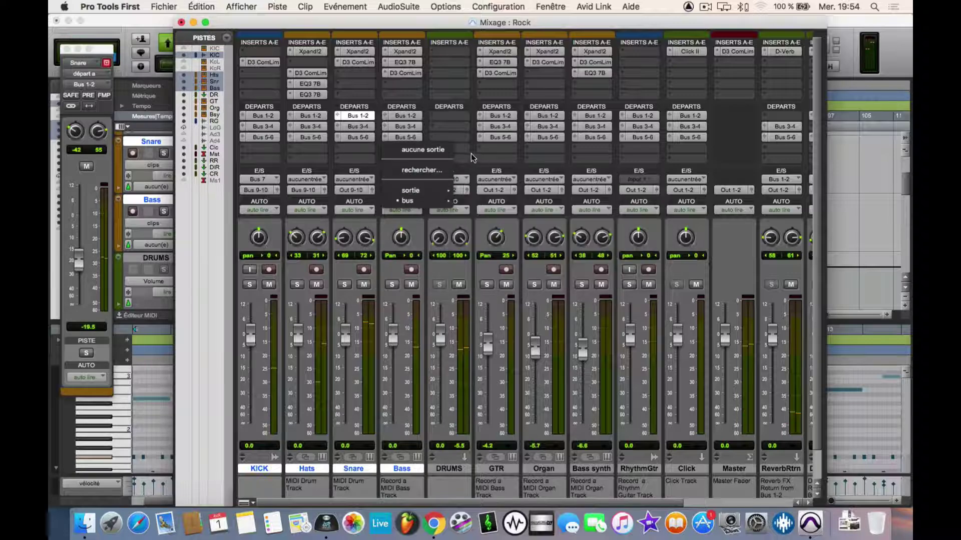
{"action": "left_click", "coordinate": [450, 179]}
{"action": "left_click", "coordinate": [451, 180]}
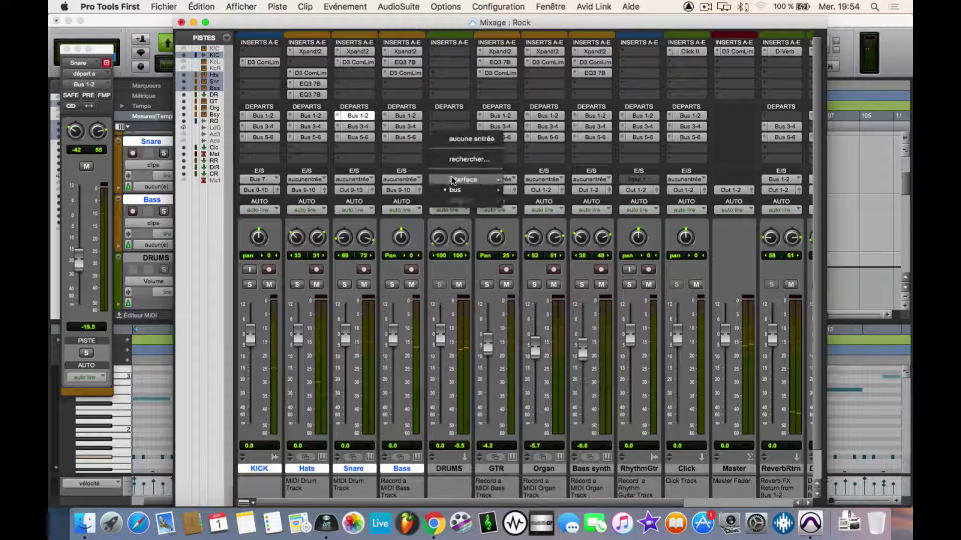
{"action": "left_click", "coordinate": [406, 150]}
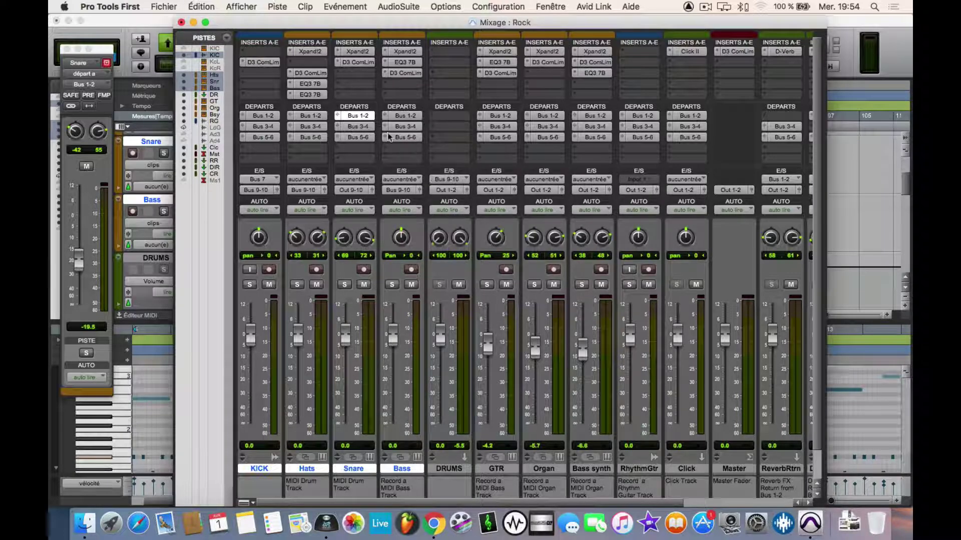
{"action": "left_click", "coordinate": [302, 191]}
{"action": "mouse_move", "coordinate": [300, 192]}
{"action": "left_click", "coordinate": [402, 233]}
- Delete the shared DRUMS auxiliary track from the session
{"action": "left_click", "coordinate": [449, 471]}
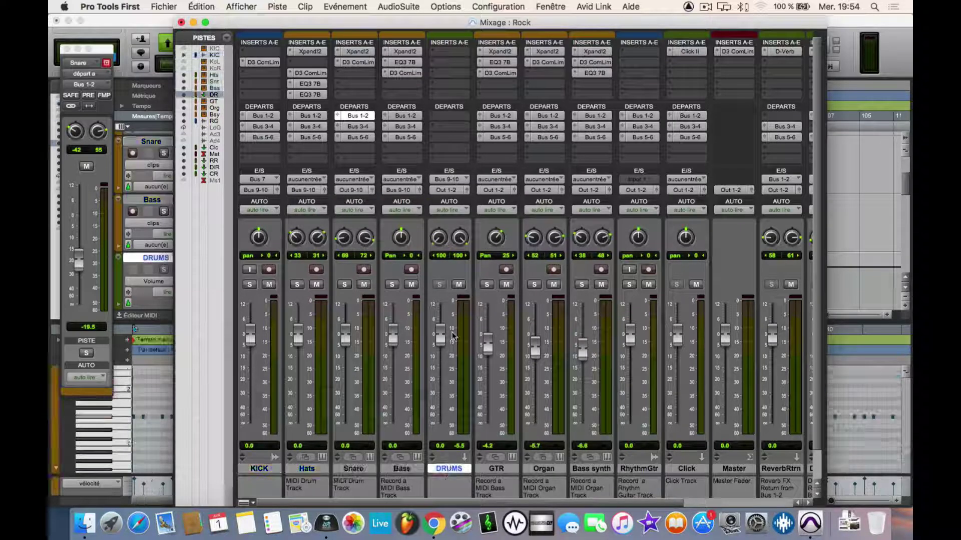
{"action": "right_click", "coordinate": [459, 473]}
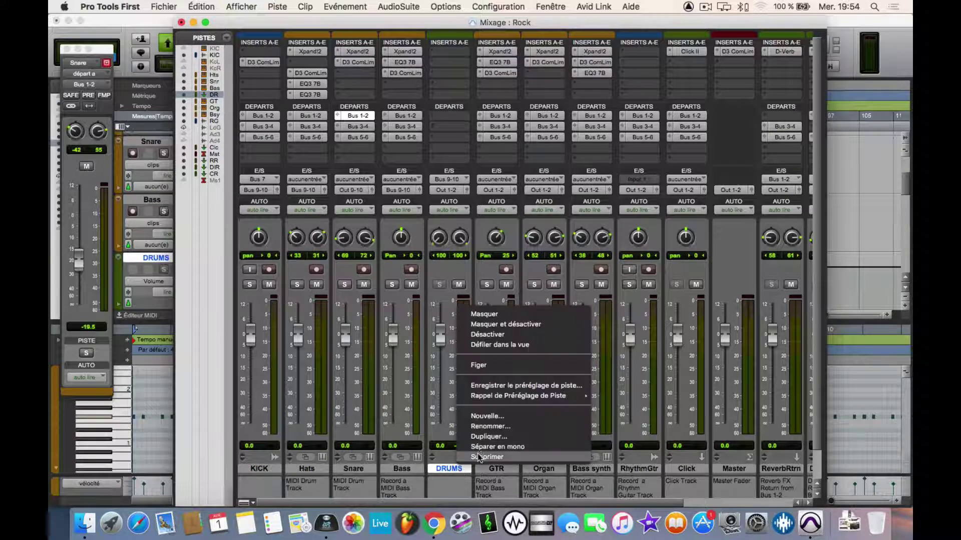
{"action": "left_click", "coordinate": [479, 458]}
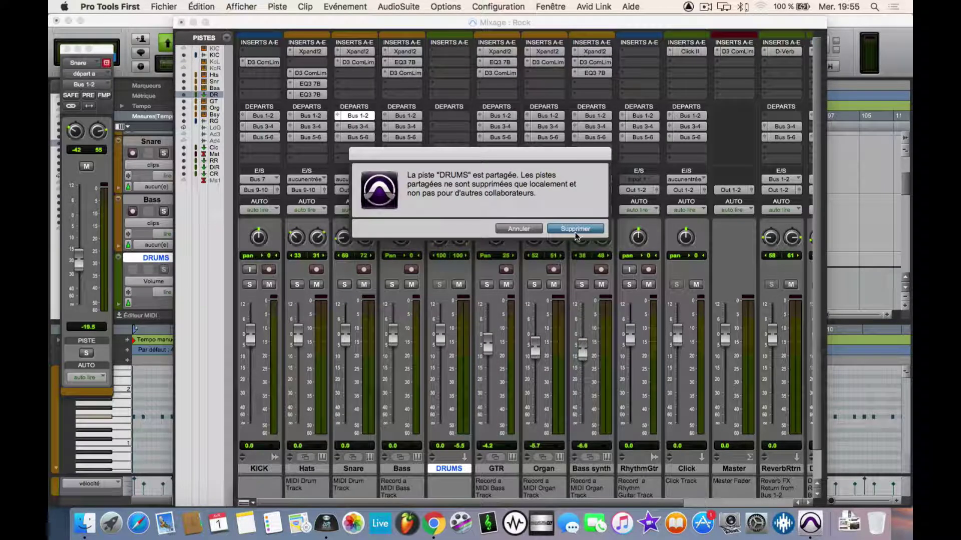
{"action": "left_click", "coordinate": [560, 228]}
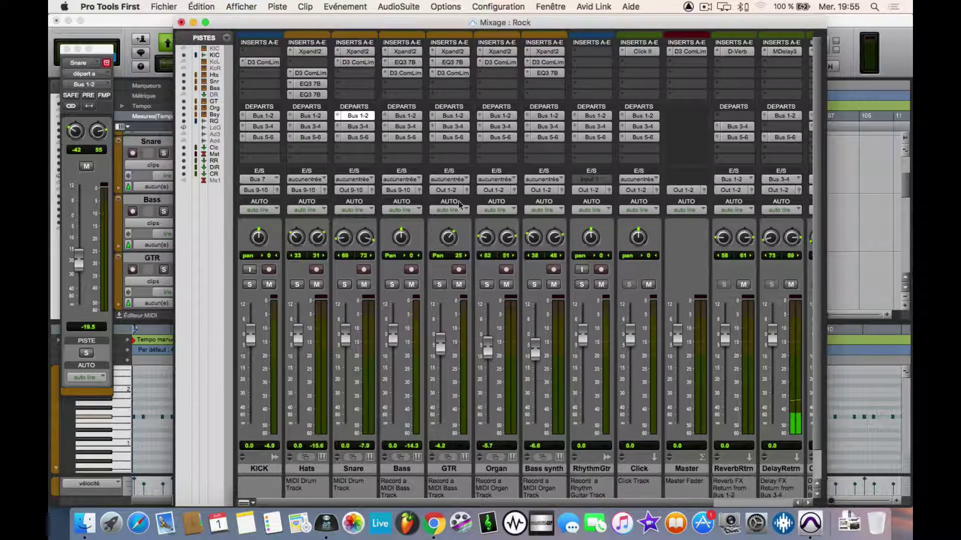
- Route the outputs of the Bass and Snare channels to the stereo Out 1-2
{"action": "left_click", "coordinate": [407, 190]}
{"action": "mouse_move", "coordinate": [411, 191]}
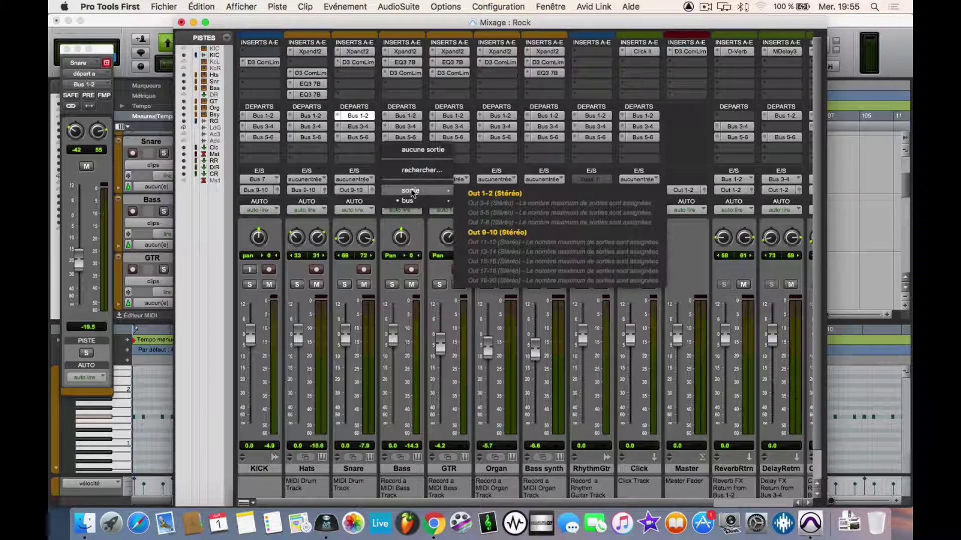
{"action": "left_click", "coordinate": [476, 193]}
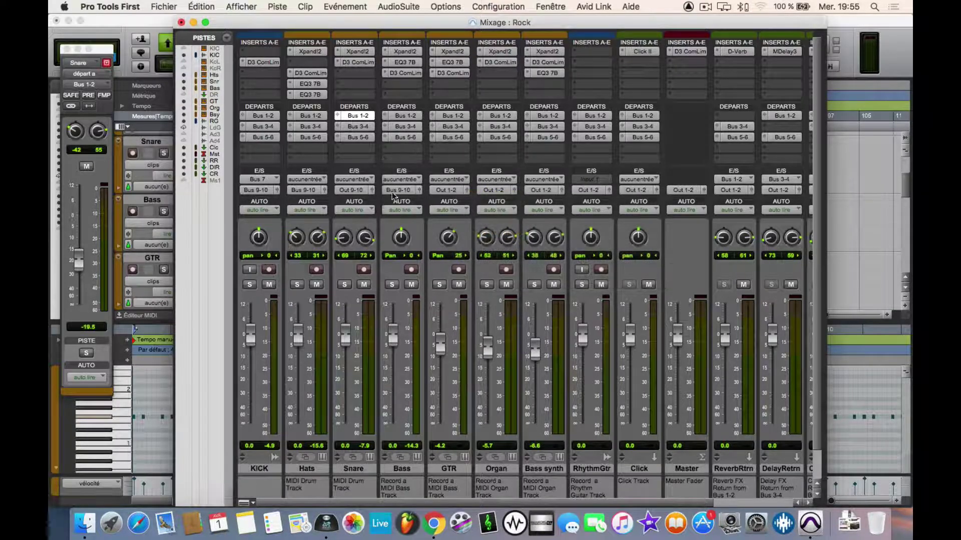
{"action": "left_click", "coordinate": [354, 190]}
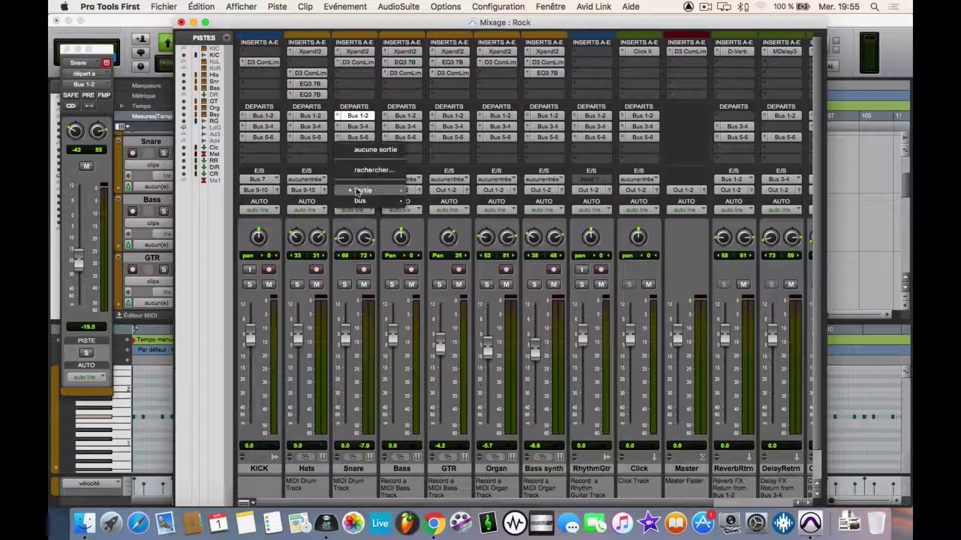
{"action": "mouse_move", "coordinate": [385, 192]}
{"action": "left_click", "coordinate": [428, 193]}
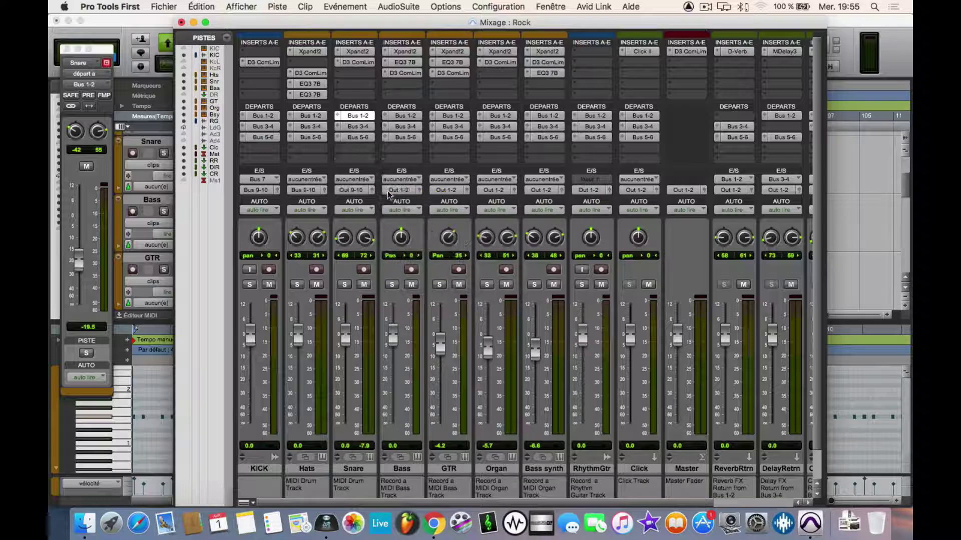
- Route the outputs of the Hats and KICK channels to the stereo Out 1-2, keeping the KICK input on Bus 7
{"action": "left_click", "coordinate": [311, 191]}
{"action": "mouse_move", "coordinate": [316, 191]}
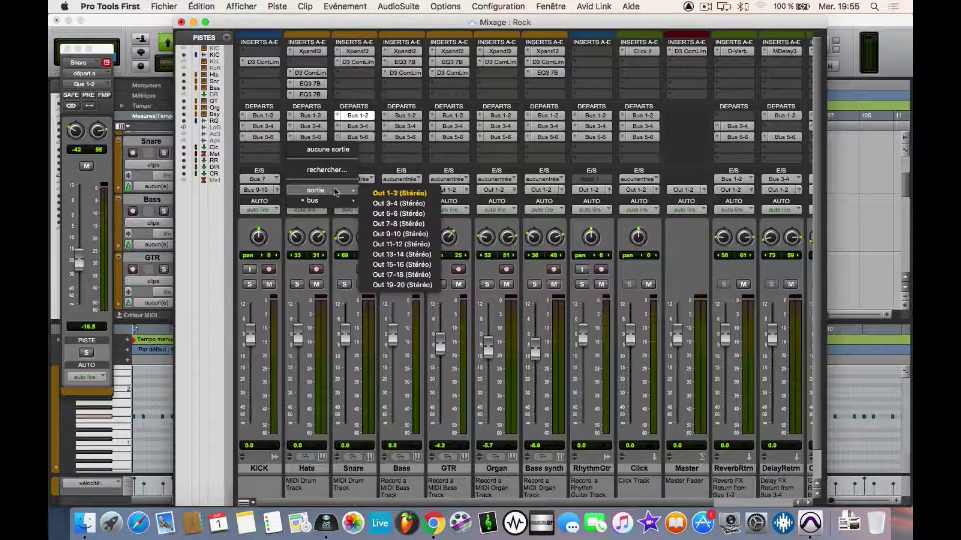
{"action": "left_click", "coordinate": [377, 194]}
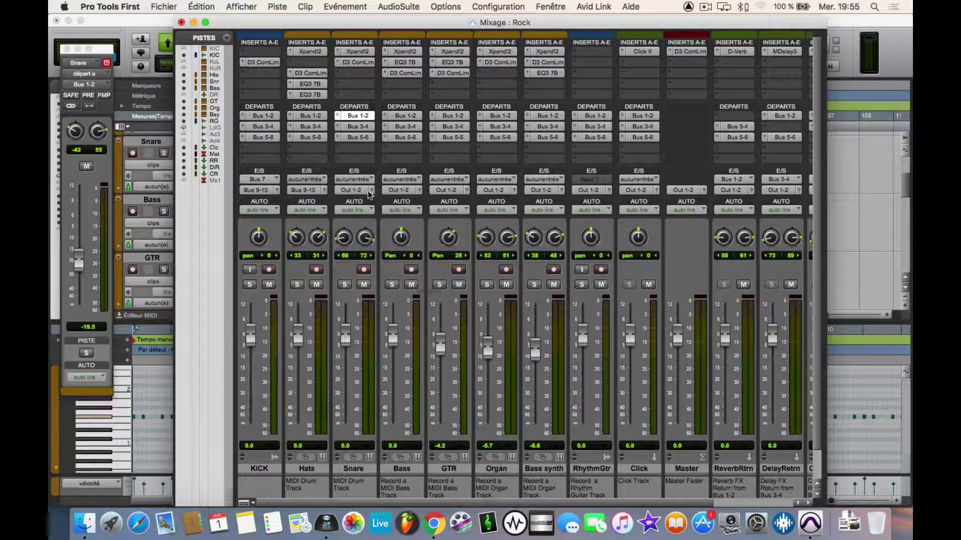
{"action": "left_click", "coordinate": [261, 190]}
{"action": "mouse_move", "coordinate": [282, 192]}
{"action": "left_click", "coordinate": [322, 195]}
{"action": "left_click", "coordinate": [254, 179]}
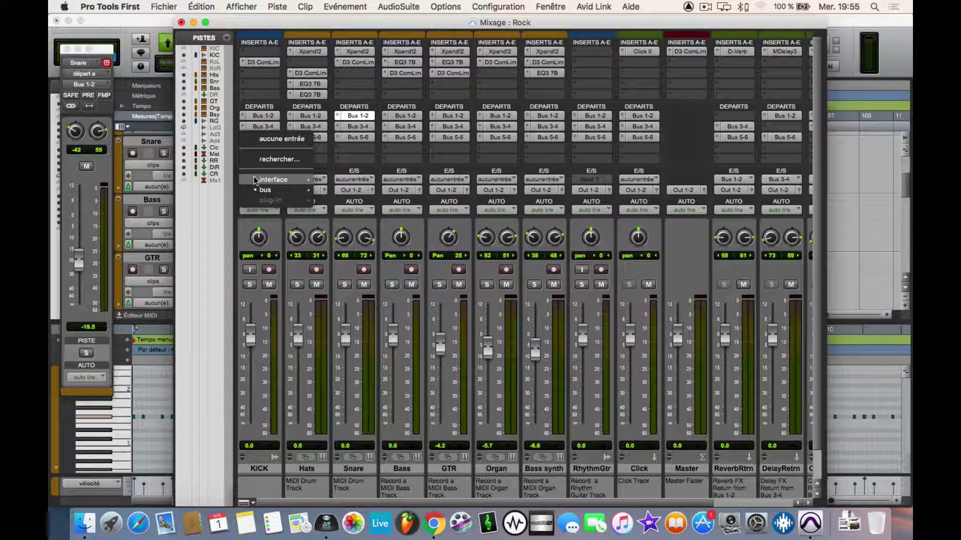
{"action": "mouse_move", "coordinate": [255, 178]}
{"action": "left_click", "coordinate": [334, 163]}
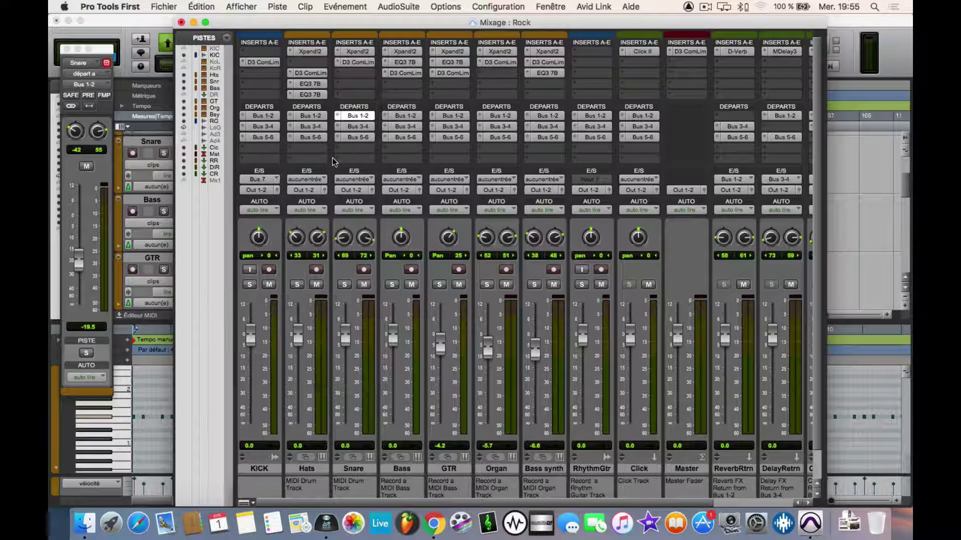
- With the mix playing, solo the Snare, lower its Bus 1-2 send level to -28.9 dB and turn the solo off
{"action": "key", "text": "space"}
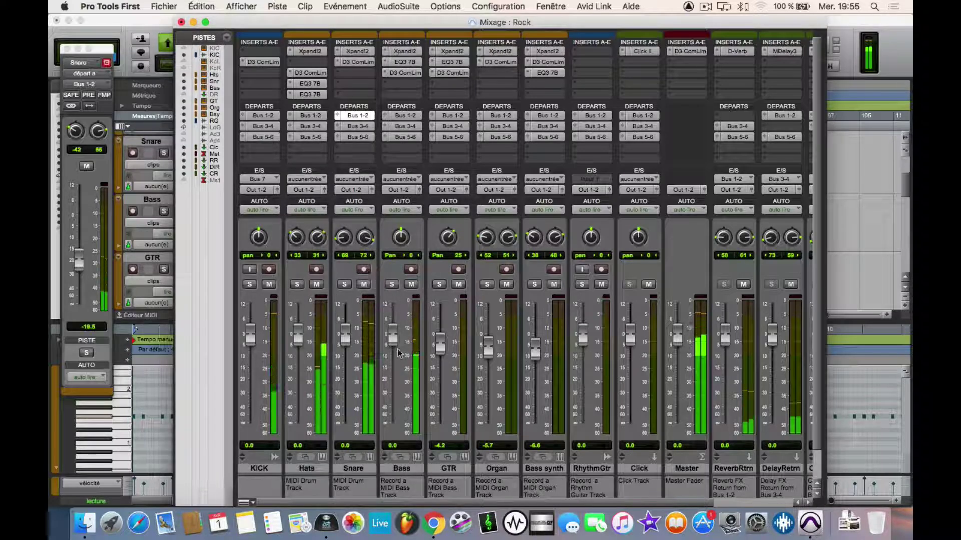
{"action": "left_click", "coordinate": [345, 285]}
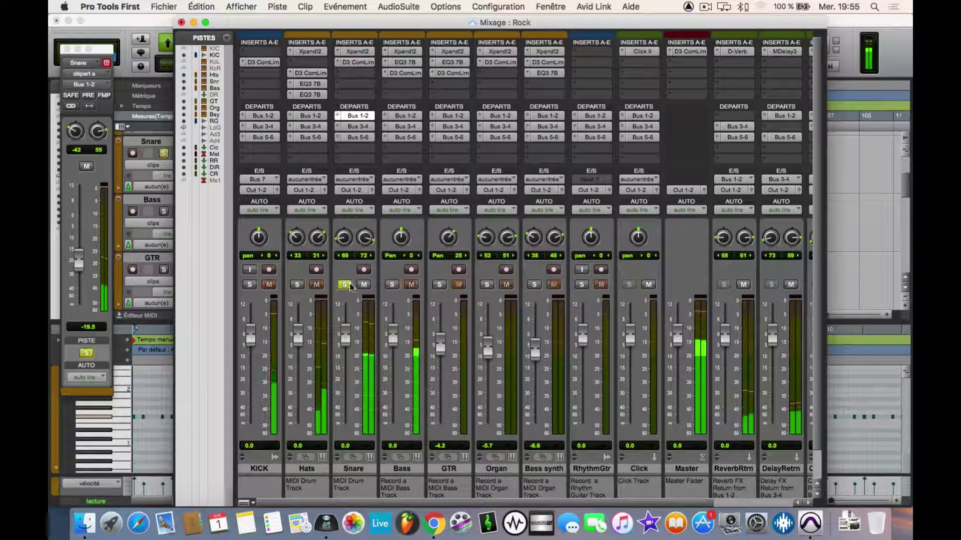
{"action": "left_click", "coordinate": [346, 285]}
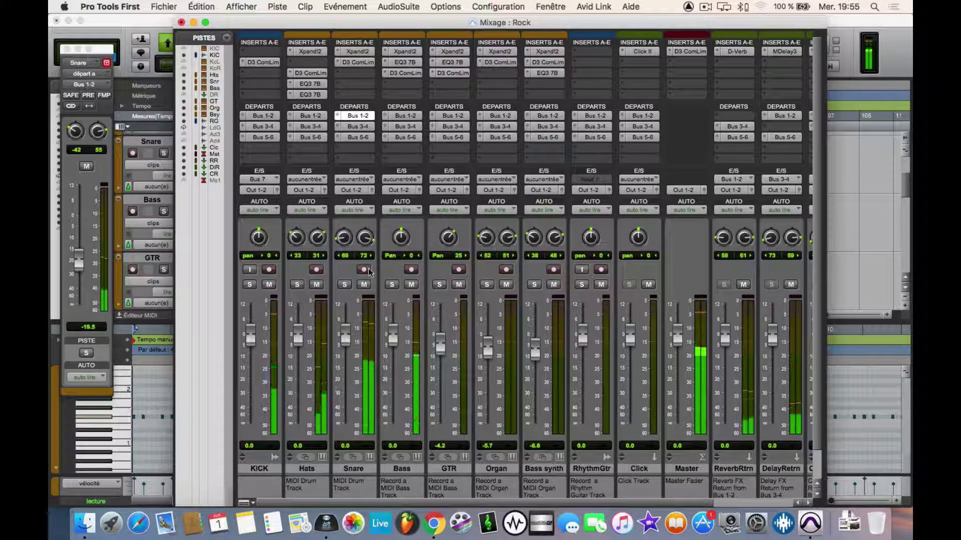
{"action": "left_click", "coordinate": [344, 285]}
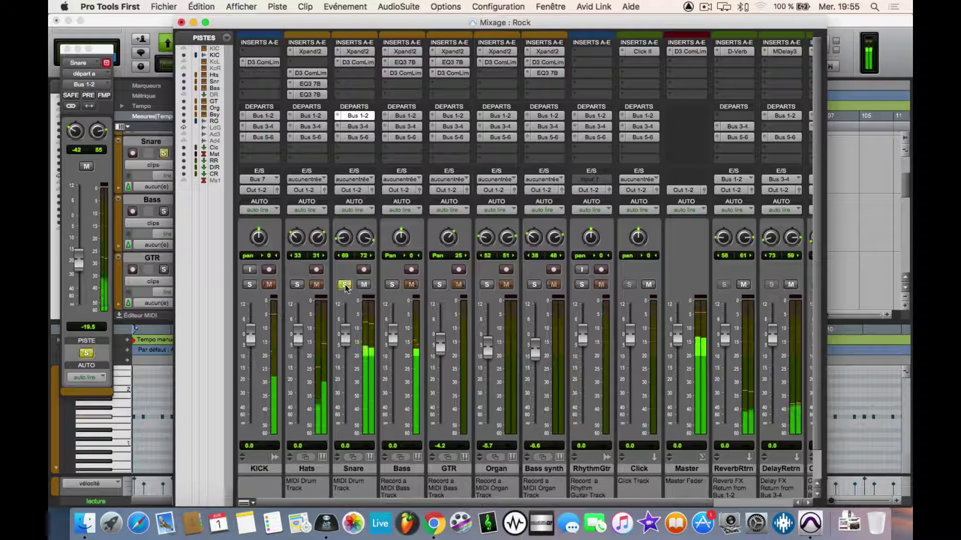
{"action": "left_click", "coordinate": [363, 116]}
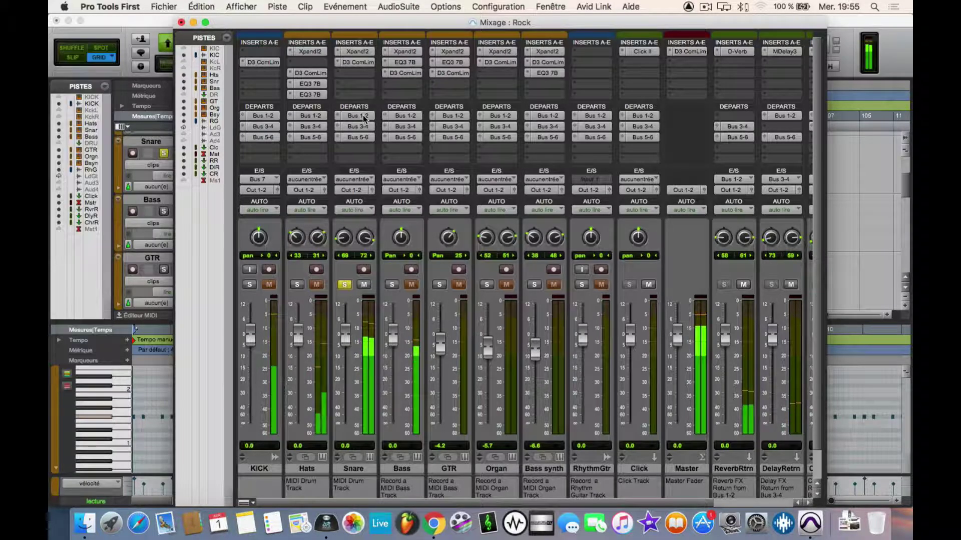
{"action": "left_click", "coordinate": [360, 117]}
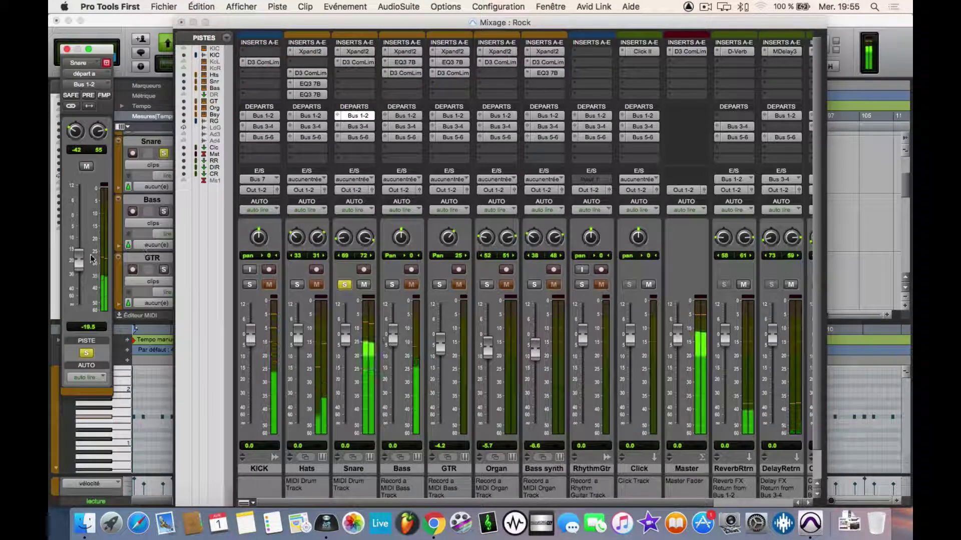
{"action": "left_click_drag", "start_coordinate": [80, 263], "coordinate": [79, 276]}
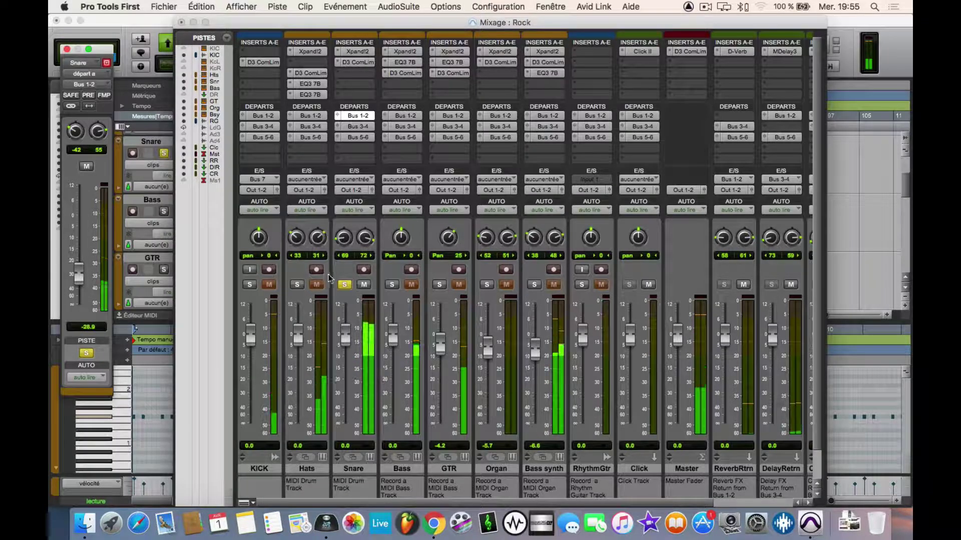
{"action": "left_click", "coordinate": [344, 284]}
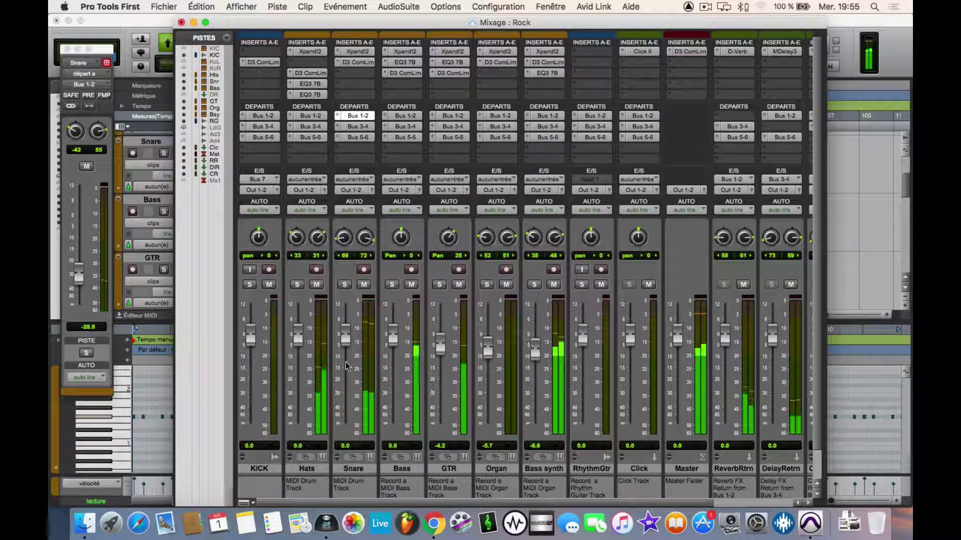
- Lower the Hats channel volume to -2.0 dB and check the Organ channel's compressor settings
{"action": "left_click_drag", "start_coordinate": [298, 351], "coordinate": [296, 368]}
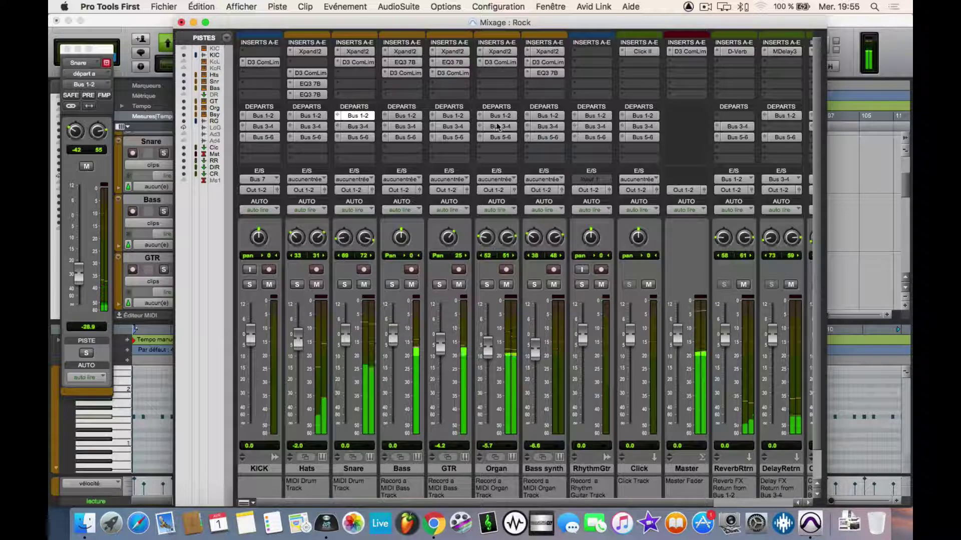
{"action": "left_click", "coordinate": [498, 62]}
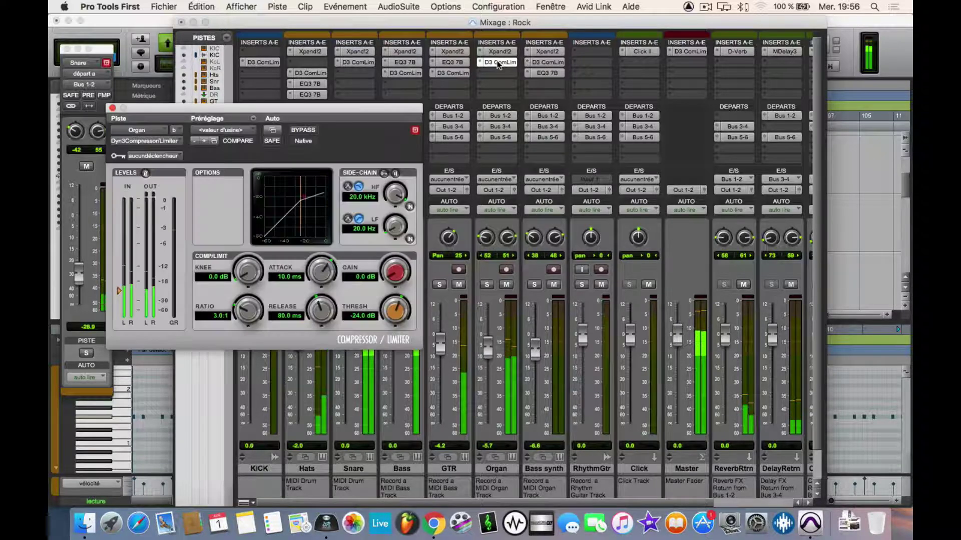
{"action": "left_click", "coordinate": [498, 62]}
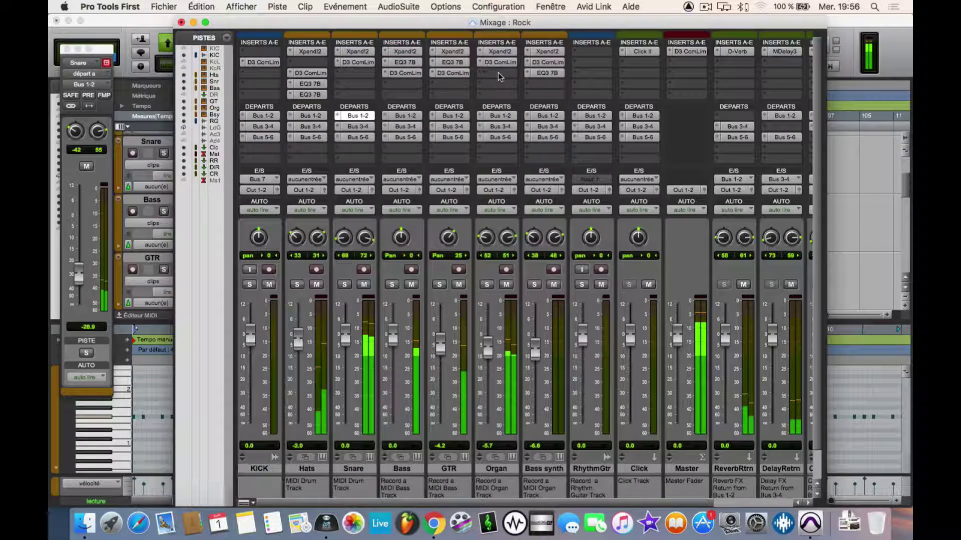
- With the mix playing, lower the Organ channel volume to -6.3 dB and the Bass synth volume to -8.0 dB
{"action": "left_click", "coordinate": [498, 73]}
{"action": "left_click", "coordinate": [452, 26]}
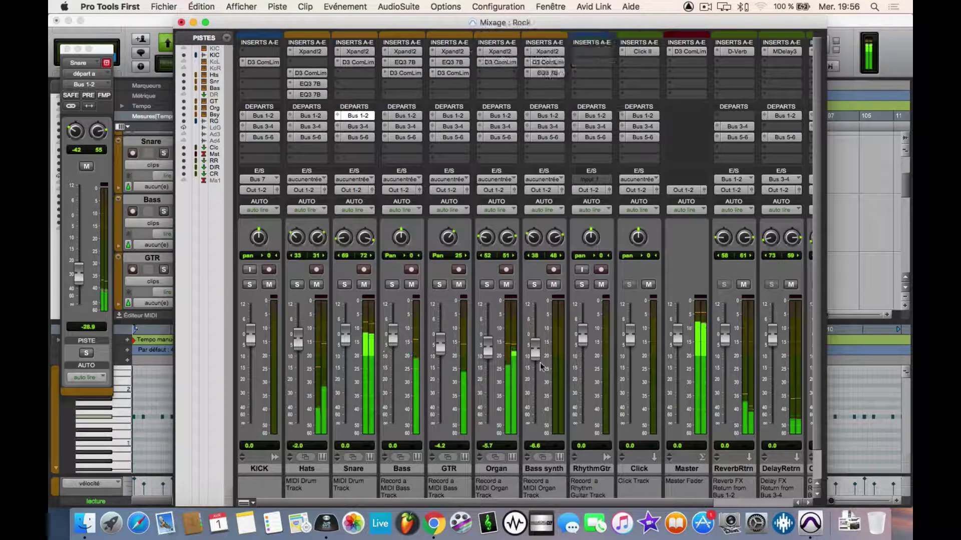
{"action": "mouse_move", "coordinate": [489, 357]}
{"action": "left_mouse_down"}
{"action": "mouse_move", "coordinate": [484, 376]}
{"action": "mouse_move", "coordinate": [491, 357]}
{"action": "left_mouse_up"}
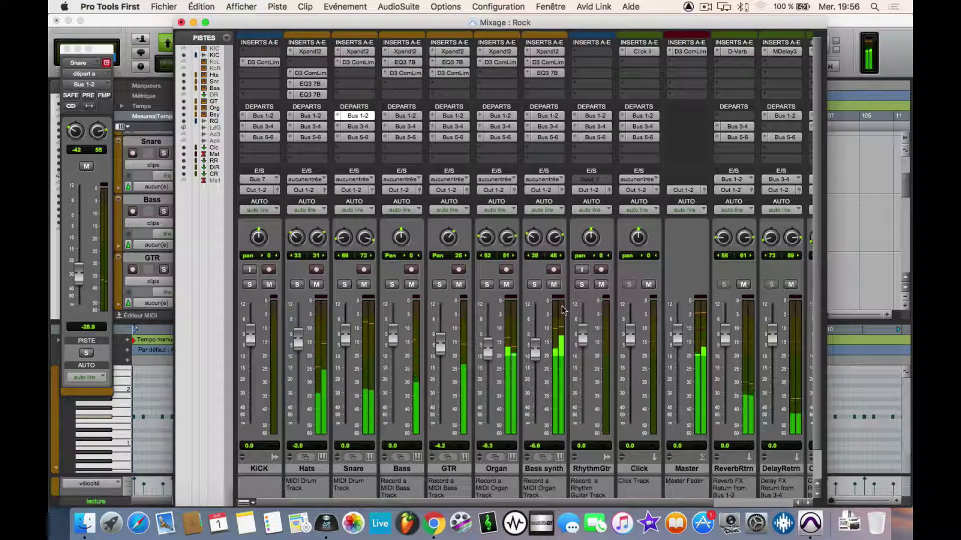
{"action": "left_click_drag", "start_coordinate": [536, 355], "coordinate": [536, 364]}
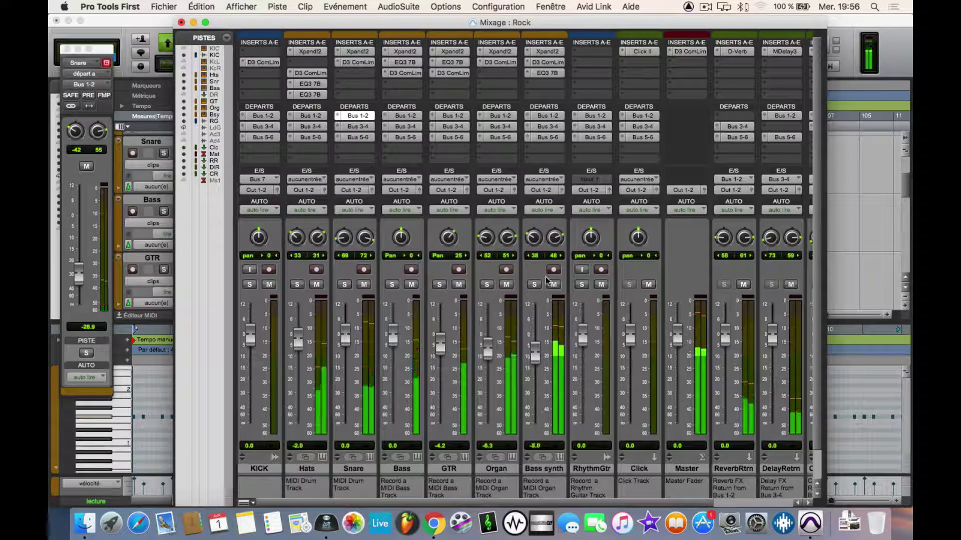
- Pan the Bass synth channel to 77 left and 71 right and set its volume to -7.8 dB
{"action": "left_click_drag", "start_coordinate": [535, 253], "coordinate": [516, 346]}
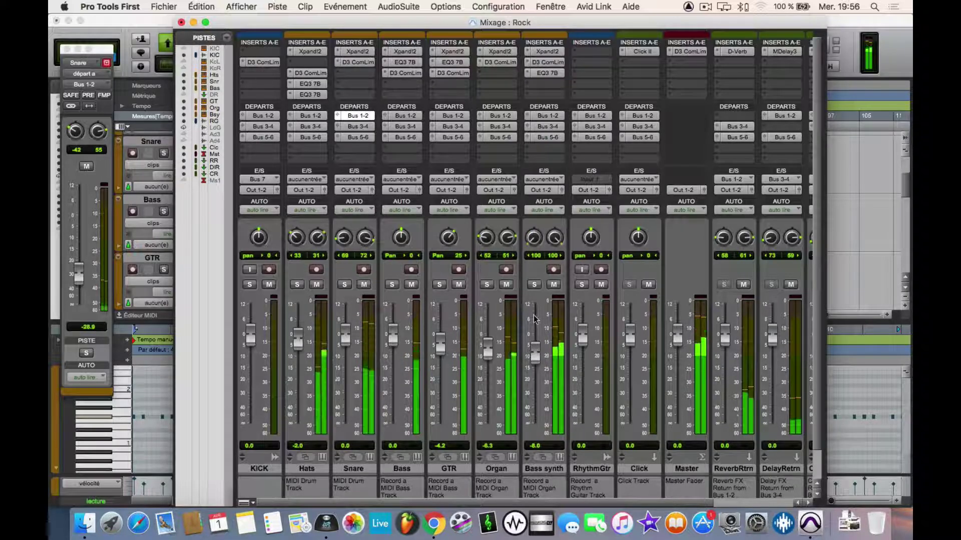
{"action": "left_click_drag", "start_coordinate": [538, 354], "coordinate": [546, 385]}
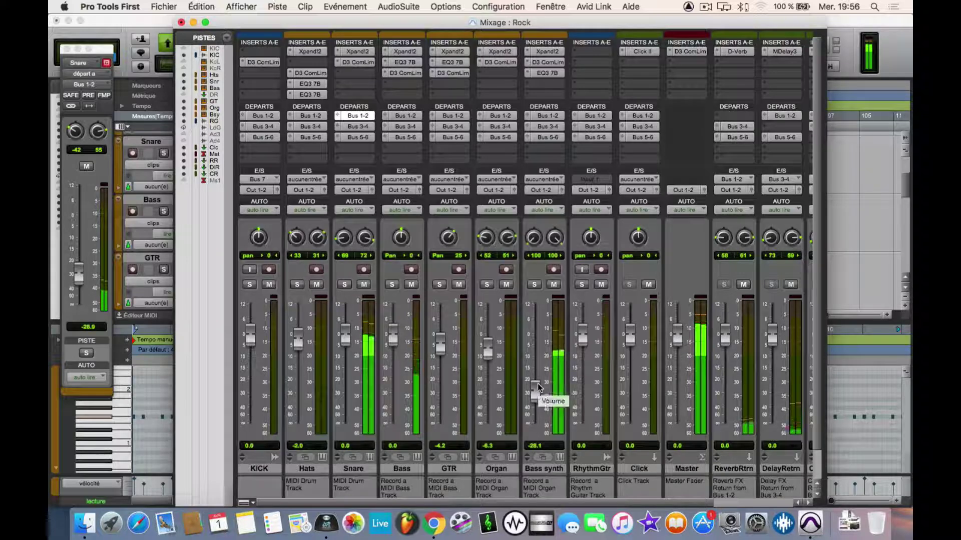
{"action": "left_click_drag", "start_coordinate": [539, 386], "coordinate": [536, 354]}
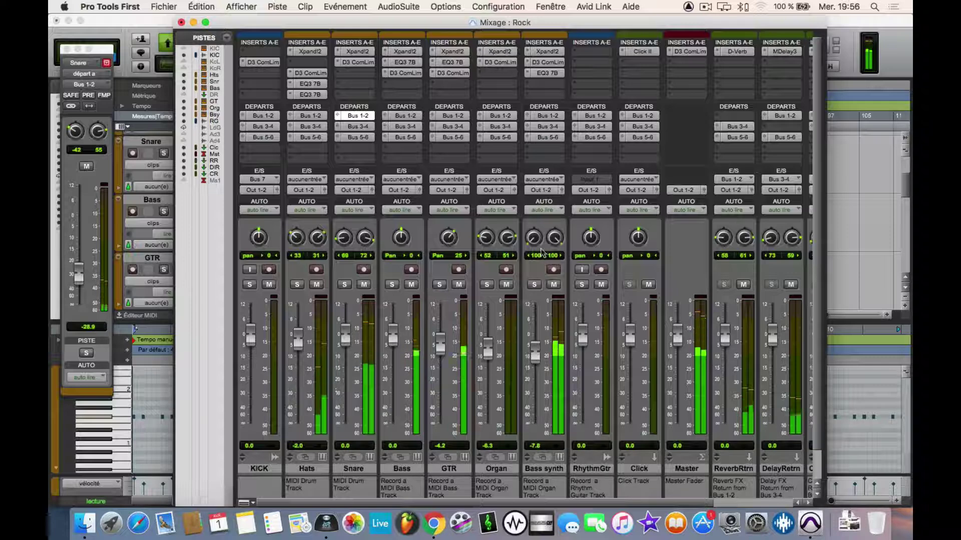
{"action": "left_click_drag", "start_coordinate": [537, 243], "coordinate": [554, 231]}
- Set the Bass synth compressor's gain to 3.6 dB and attack to 3.9 ms, and save the session
{"action": "left_click", "coordinate": [549, 62]}
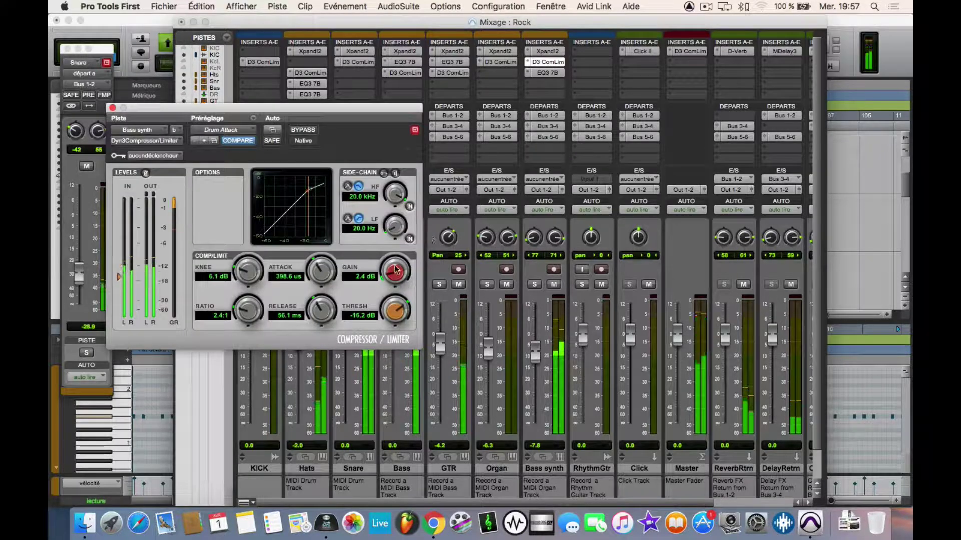
{"action": "left_click_drag", "start_coordinate": [396, 273], "coordinate": [398, 265]}
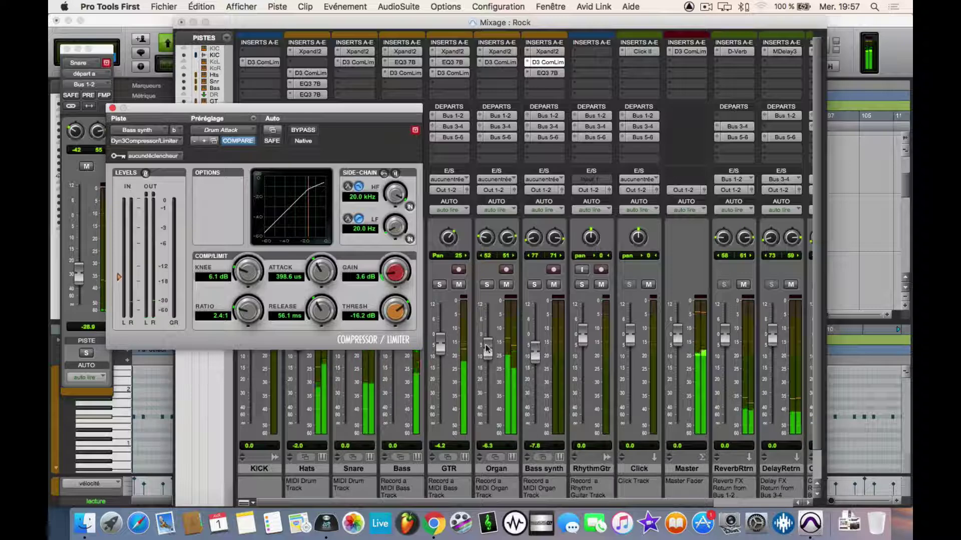
{"action": "left_click", "coordinate": [113, 109]}
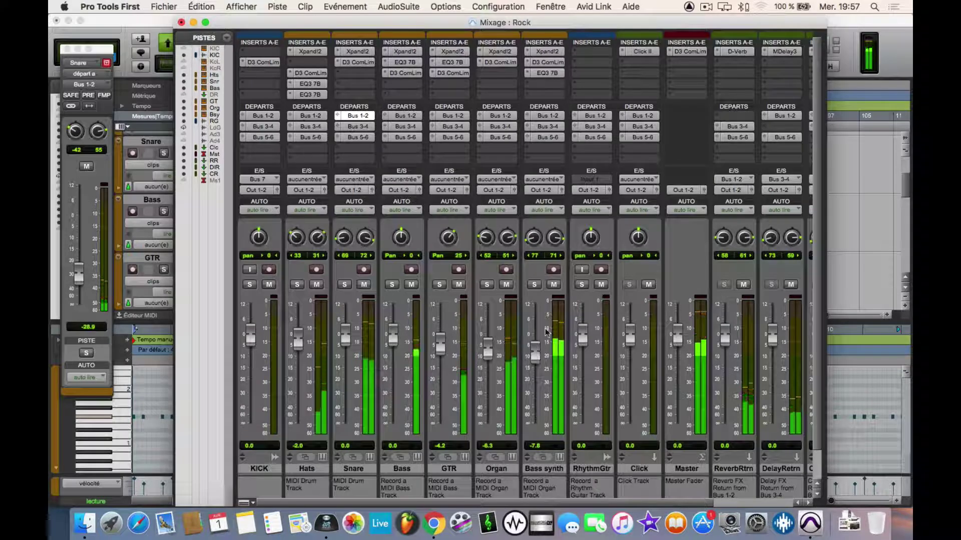
{"action": "left_click", "coordinate": [547, 62]}
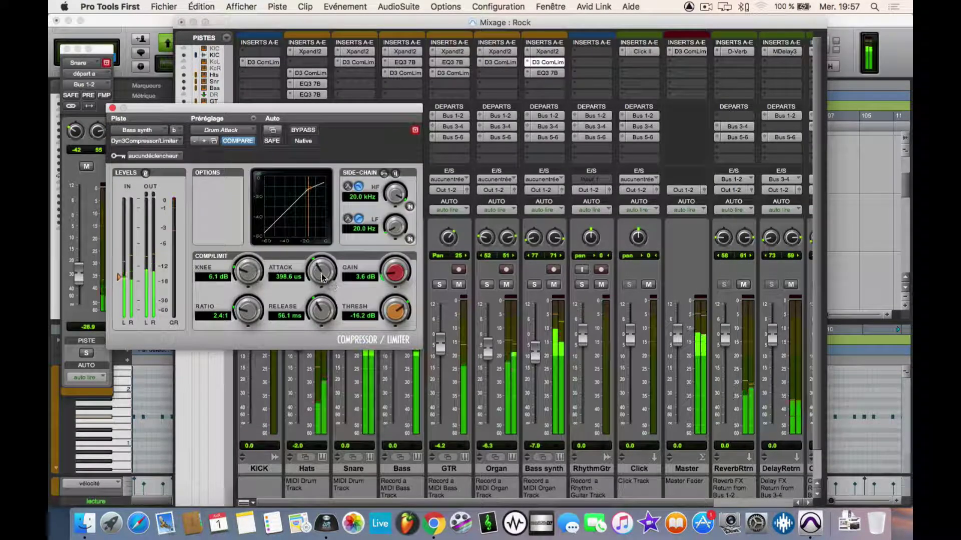
{"action": "left_click_drag", "start_coordinate": [331, 282], "coordinate": [334, 225]}
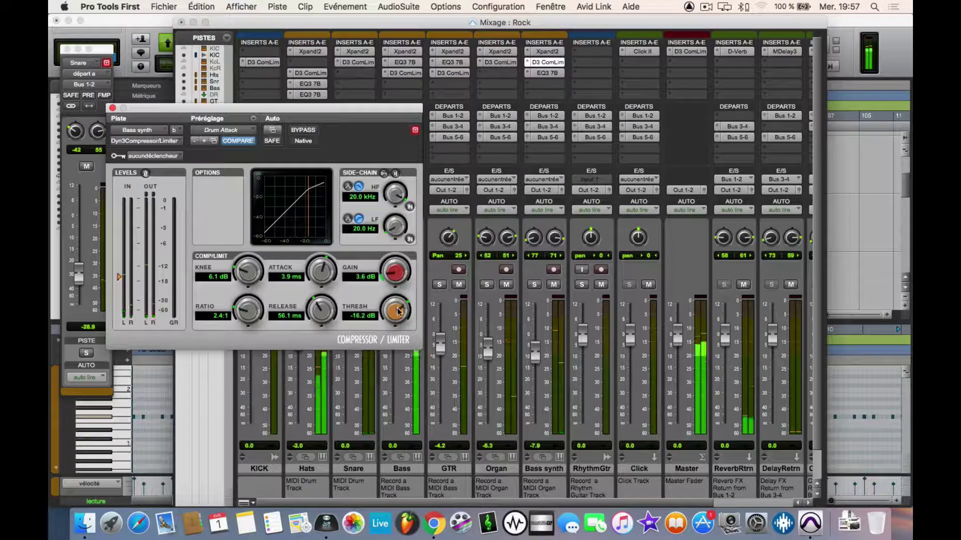
{"action": "left_click", "coordinate": [112, 108]}
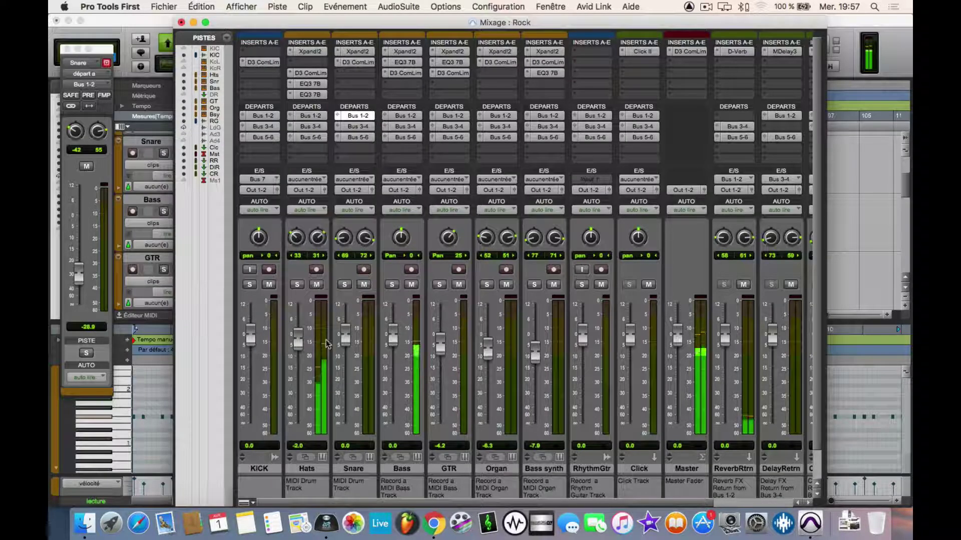
{"action": "key", "text": "super+s"}
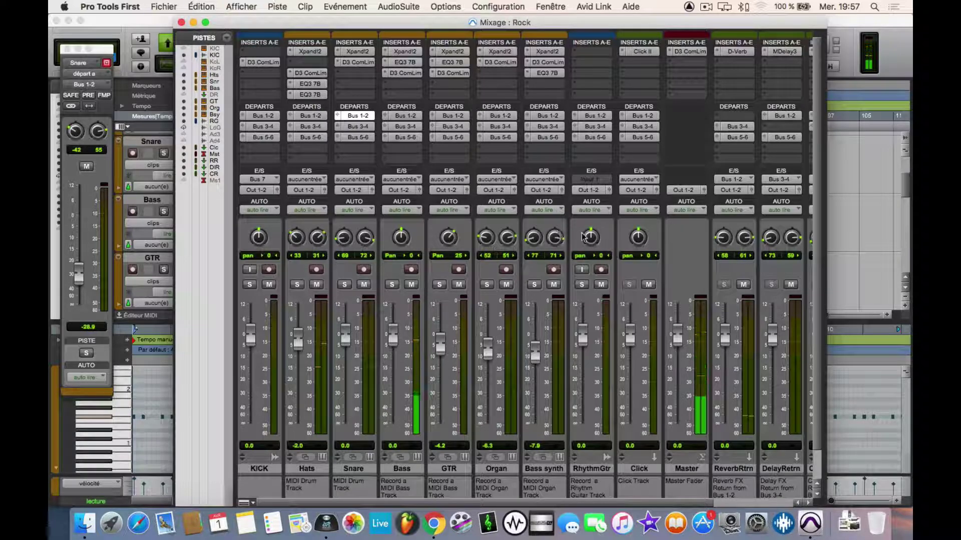
- Bypass the Master channel's compressor and replace it with the stereo Ozone 9 Elements plug-in, continuing without authorizing it
{"action": "left_click", "coordinate": [687, 50]}
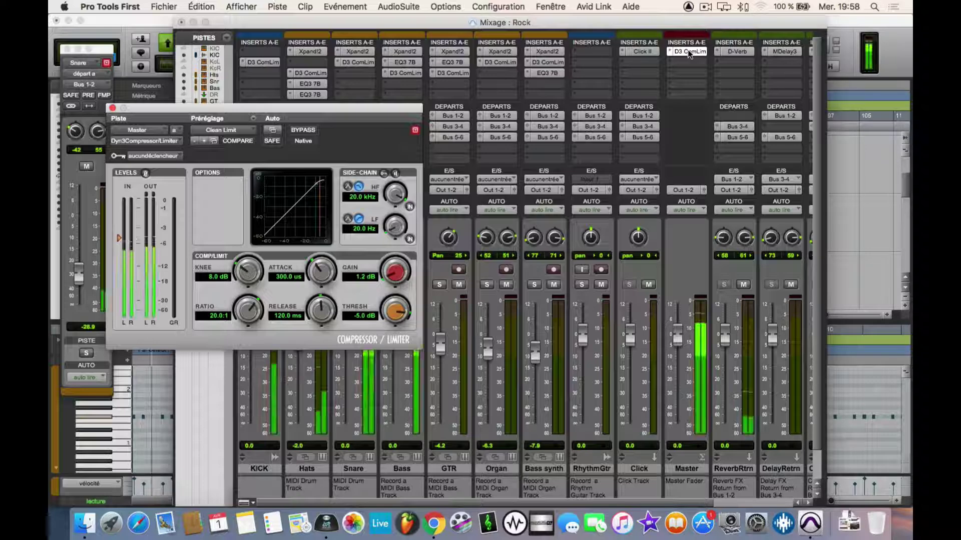
{"action": "left_click", "coordinate": [687, 50], "text": "super"}
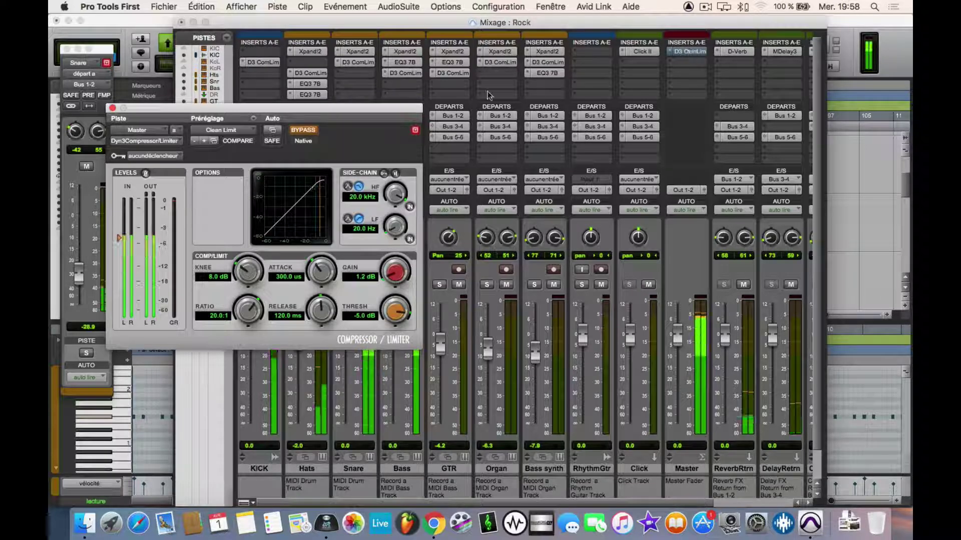
{"action": "left_click_drag", "start_coordinate": [354, 107], "coordinate": [504, 115]}
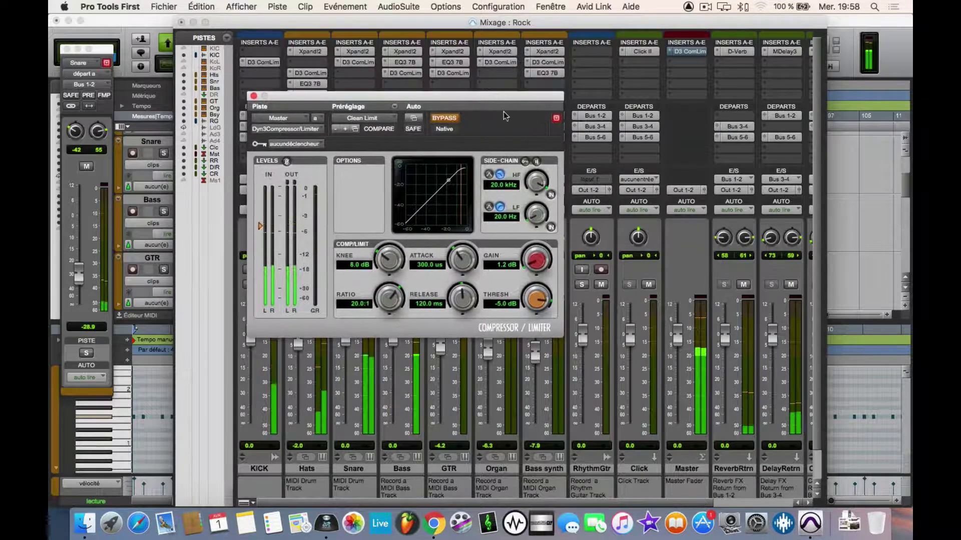
{"action": "left_click", "coordinate": [670, 54]}
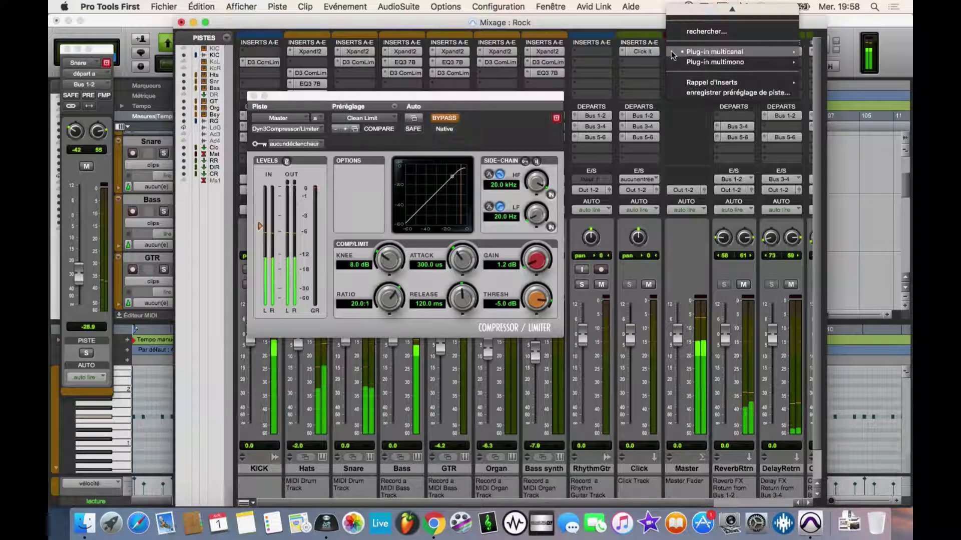
{"action": "mouse_move", "coordinate": [721, 51]}
{"action": "mouse_move", "coordinate": [841, 66]}
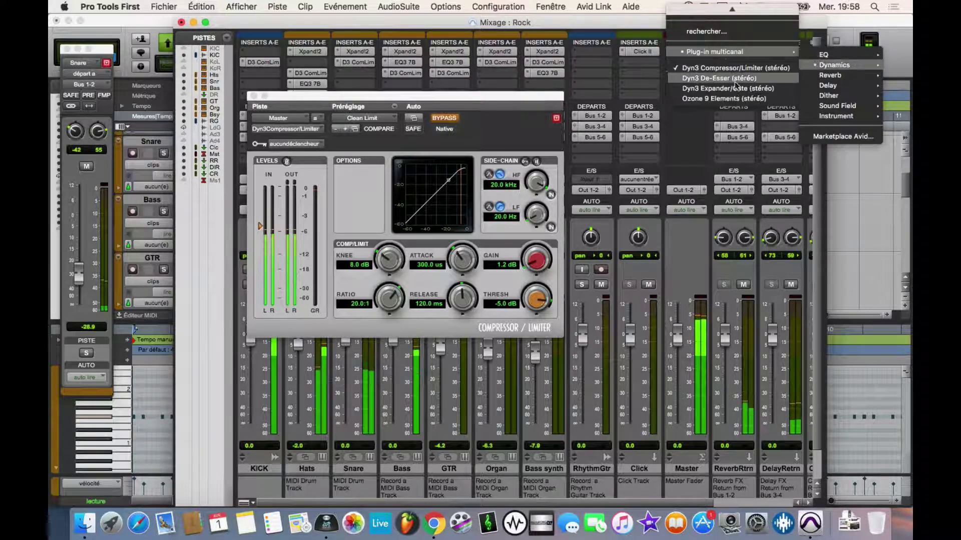
{"action": "left_click", "coordinate": [734, 99]}
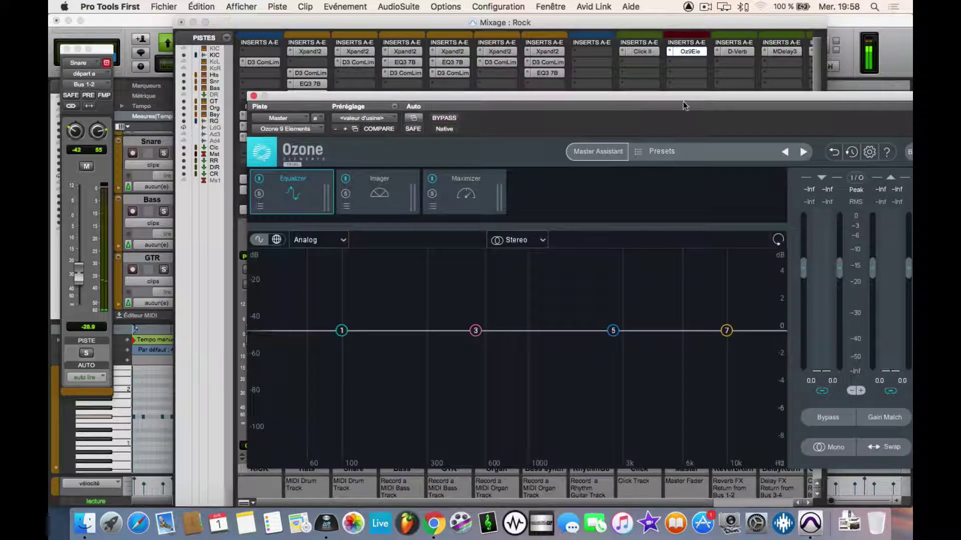
{"action": "left_click_drag", "start_coordinate": [668, 98], "coordinate": [581, 74]}
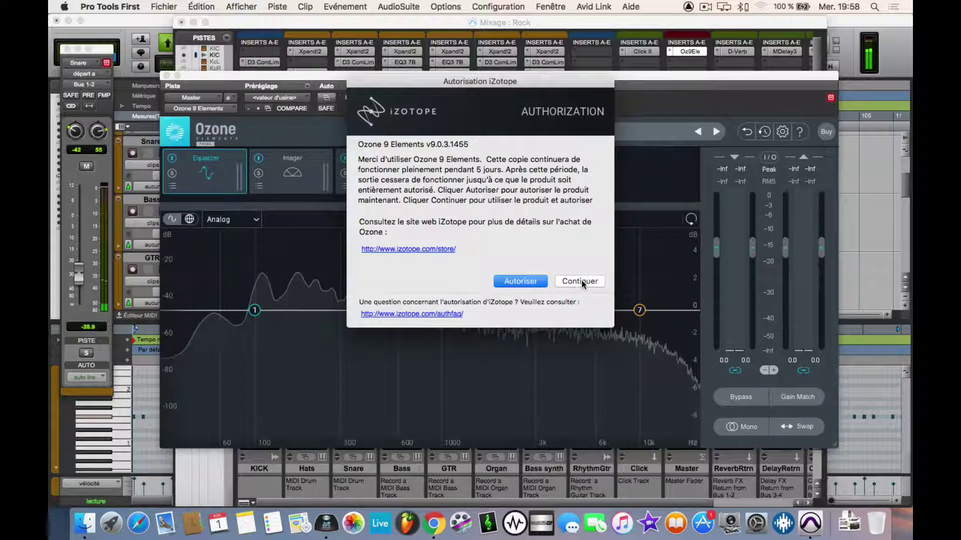
{"action": "left_click", "coordinate": [581, 280]}
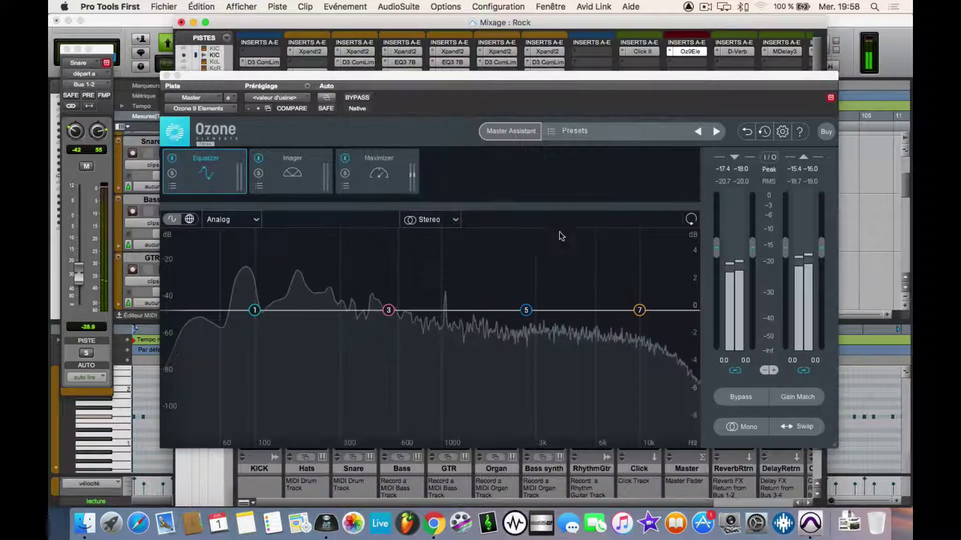
- In Ozone's Imager, compare the vectorscope views, return to Polar Sample and widen the stereo width to 28.9
{"action": "left_click", "coordinate": [308, 179]}
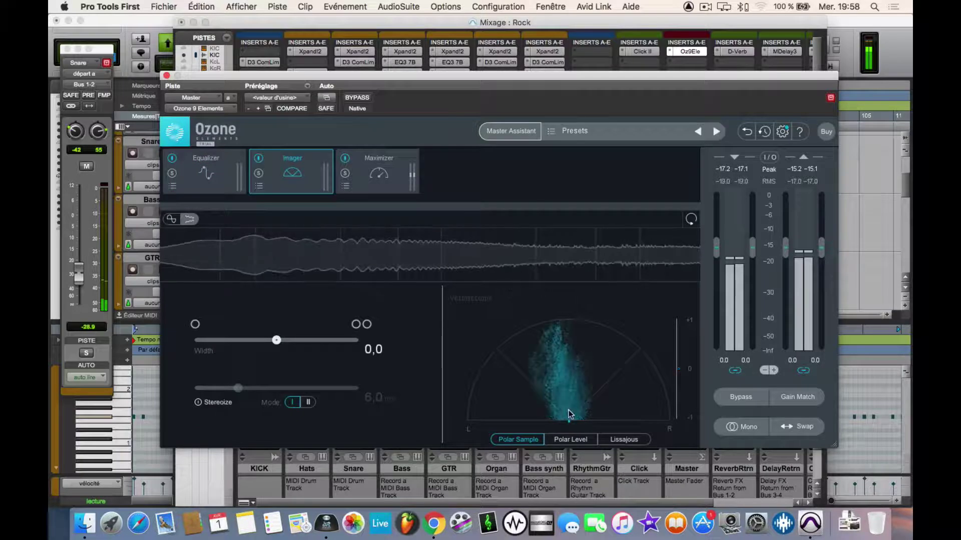
{"action": "left_click", "coordinate": [563, 441]}
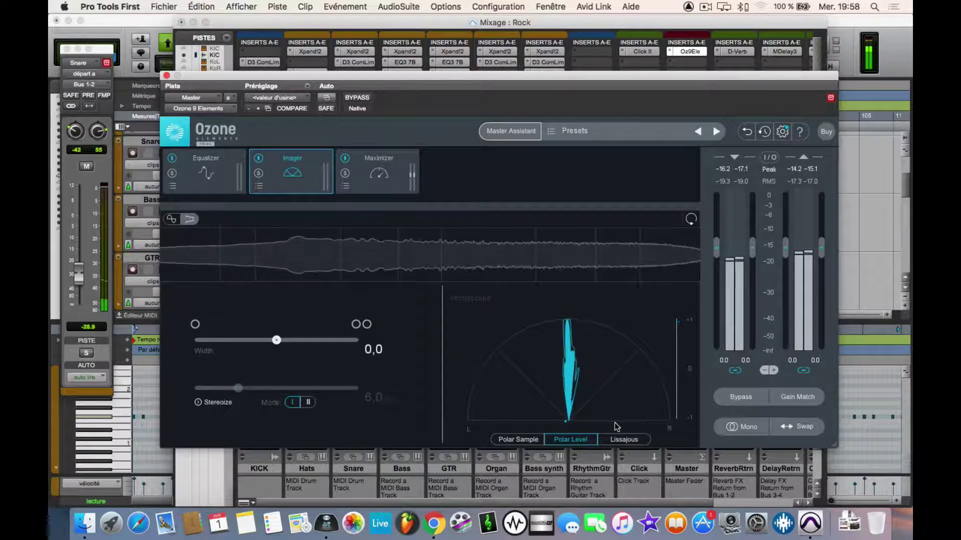
{"action": "left_click", "coordinate": [620, 439]}
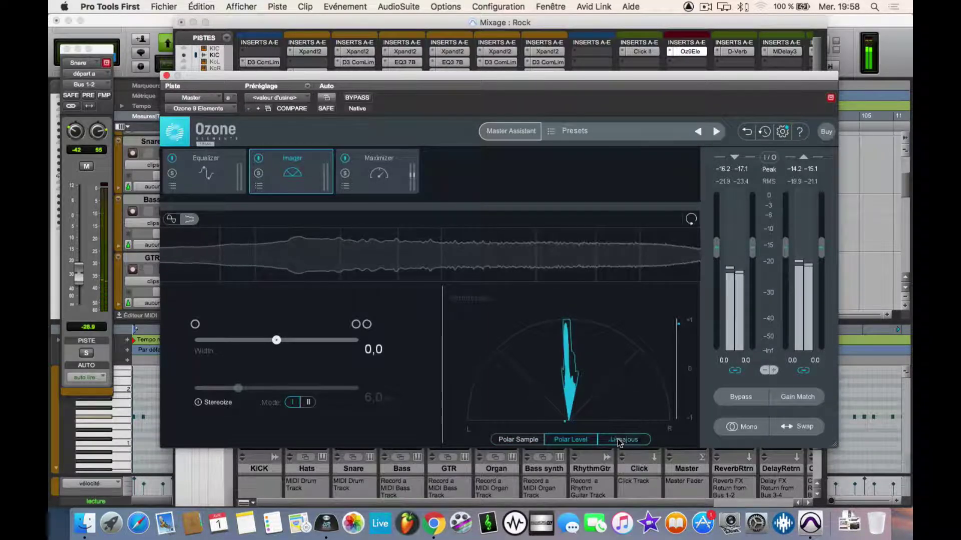
{"action": "left_click", "coordinate": [530, 440]}
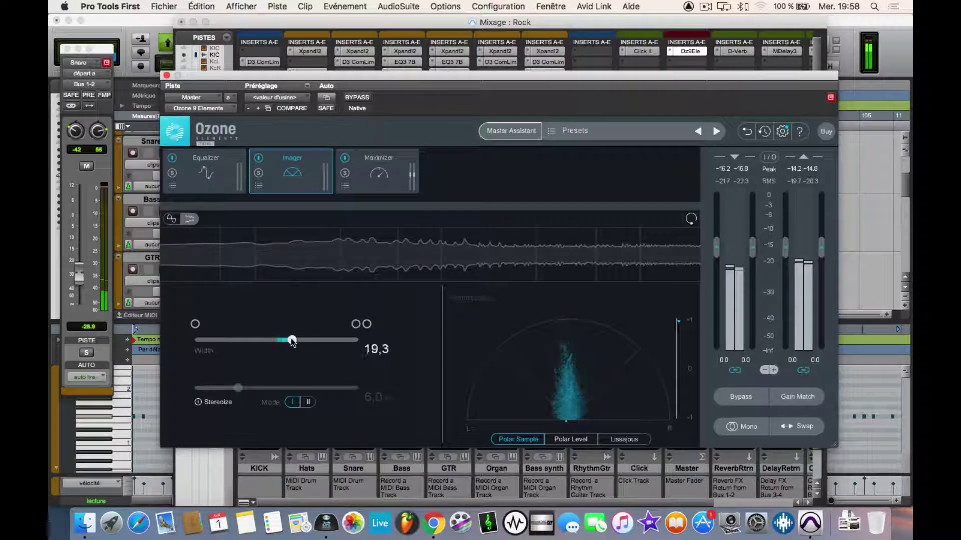
{"action": "left_click_drag", "start_coordinate": [293, 344], "coordinate": [300, 342]}
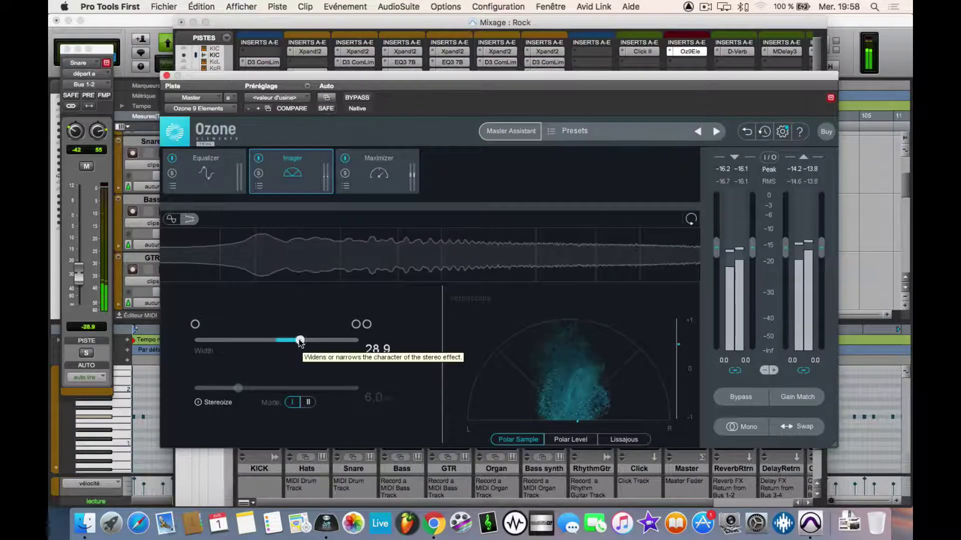
{"action": "left_click", "coordinate": [166, 76]}
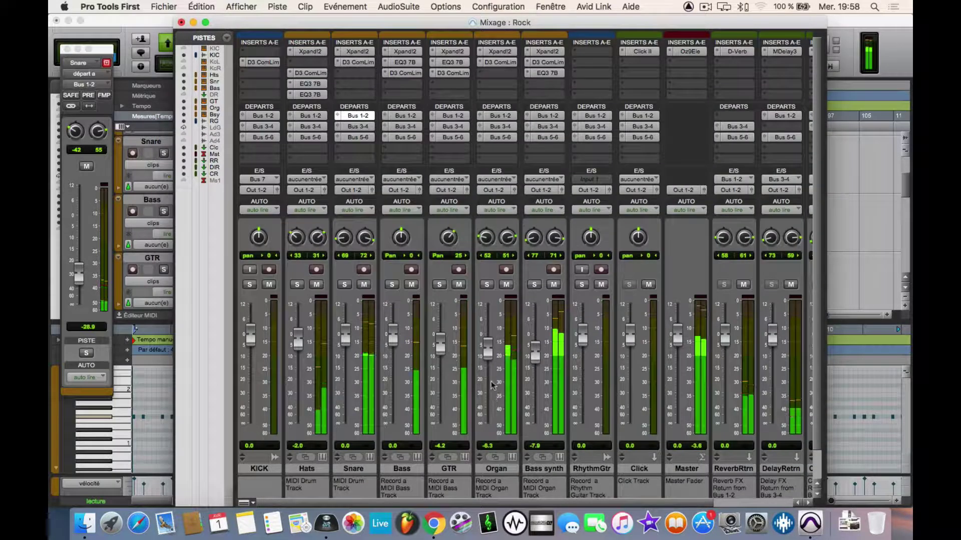
- Lower the Organ volume to -6.4 dB and check the master signal in Ozone's Equalizer, keeping the input gain at 0.0
{"action": "left_click_drag", "start_coordinate": [489, 353], "coordinate": [490, 356]}
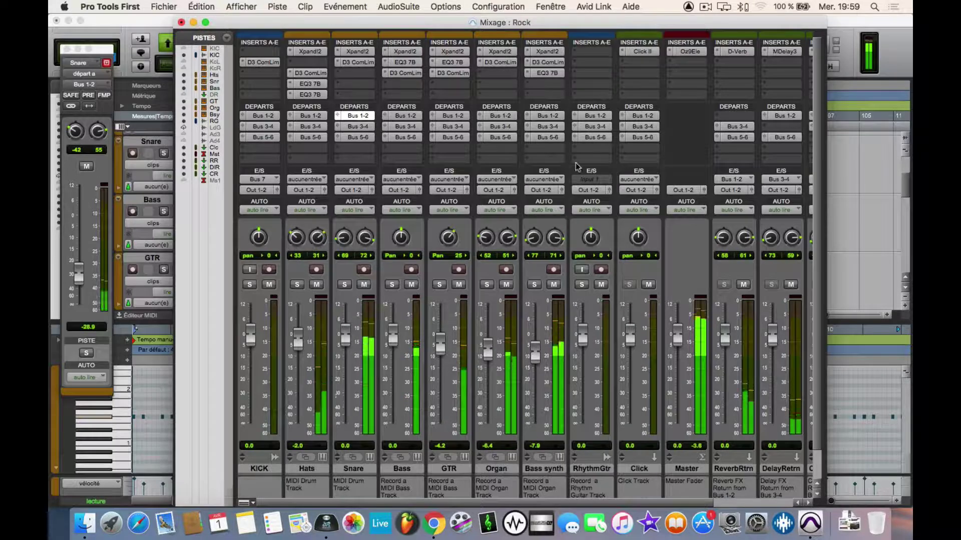
{"action": "left_click", "coordinate": [687, 51]}
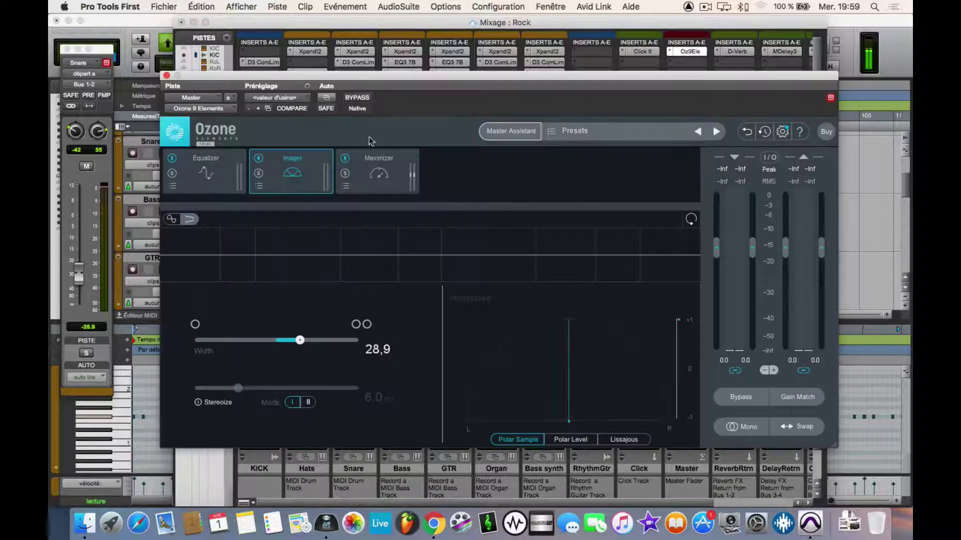
{"action": "left_click", "coordinate": [220, 175]}
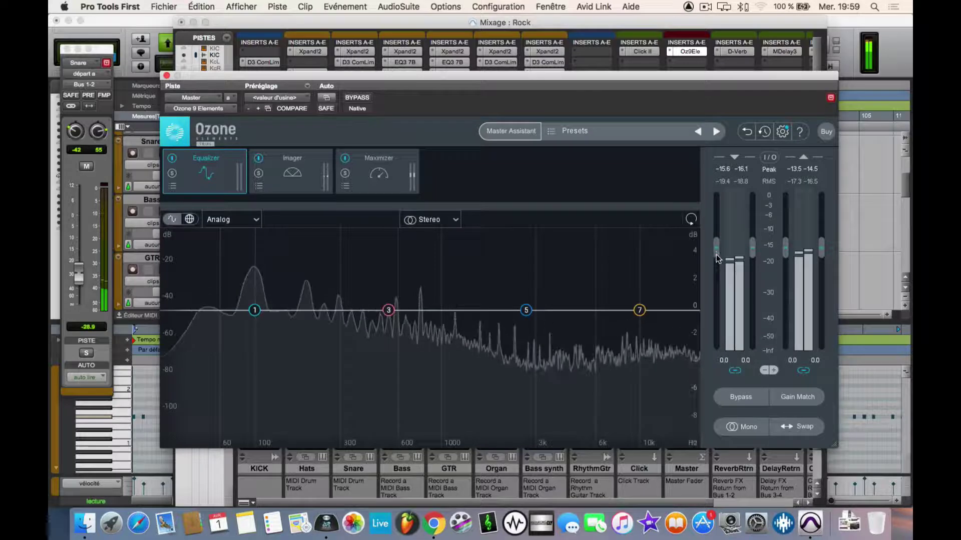
{"action": "left_click_drag", "start_coordinate": [716, 256], "coordinate": [768, 250]}
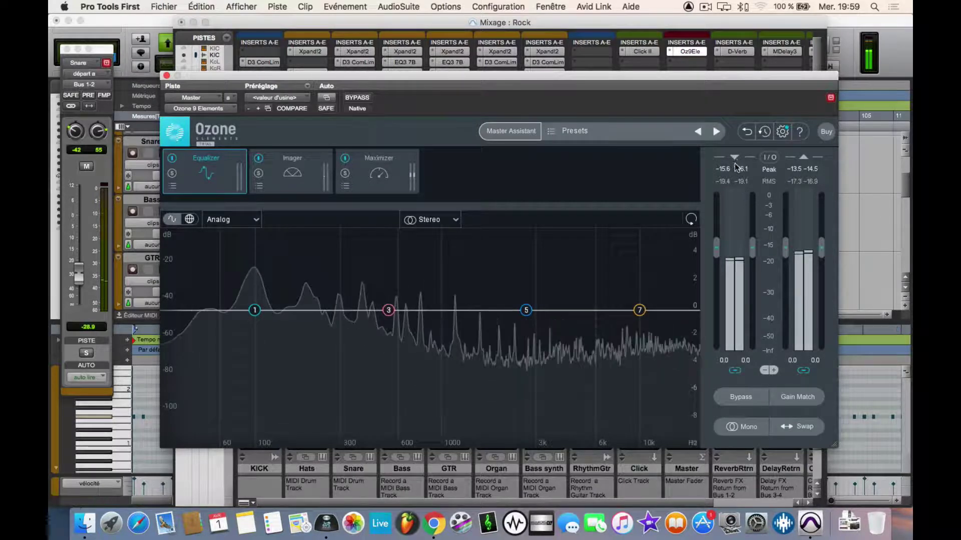
{"action": "key", "text": "space"}
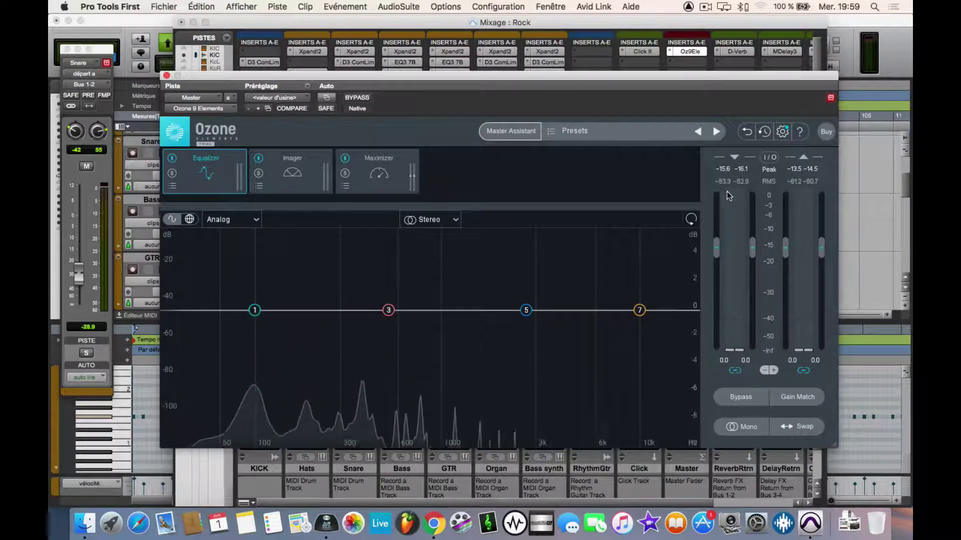
- During playback, load the Smooth Limiting preset from Ozone's All-Purpose Mastering presets and close the Preset Manager
{"action": "left_click", "coordinate": [566, 132]}
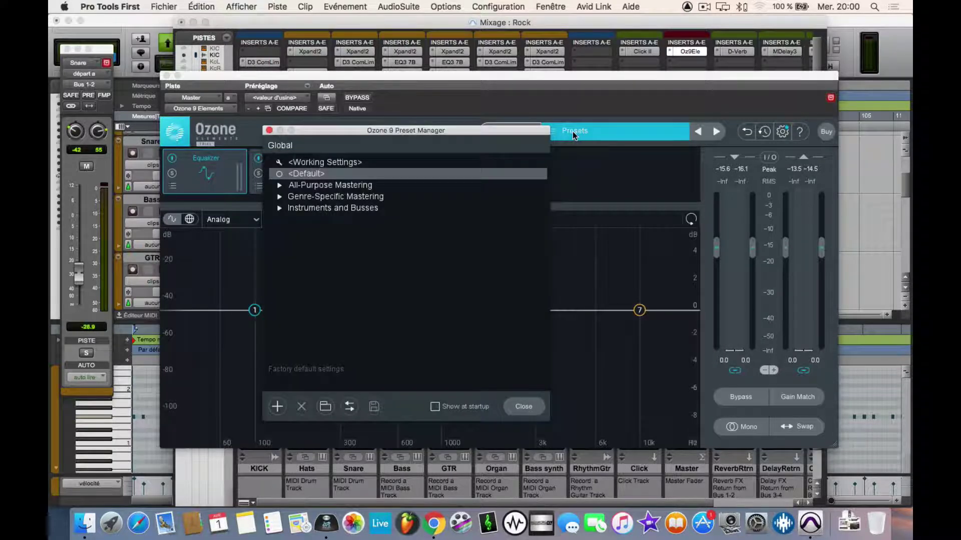
{"action": "key", "text": "space"}
{"action": "left_click", "coordinate": [325, 185]}
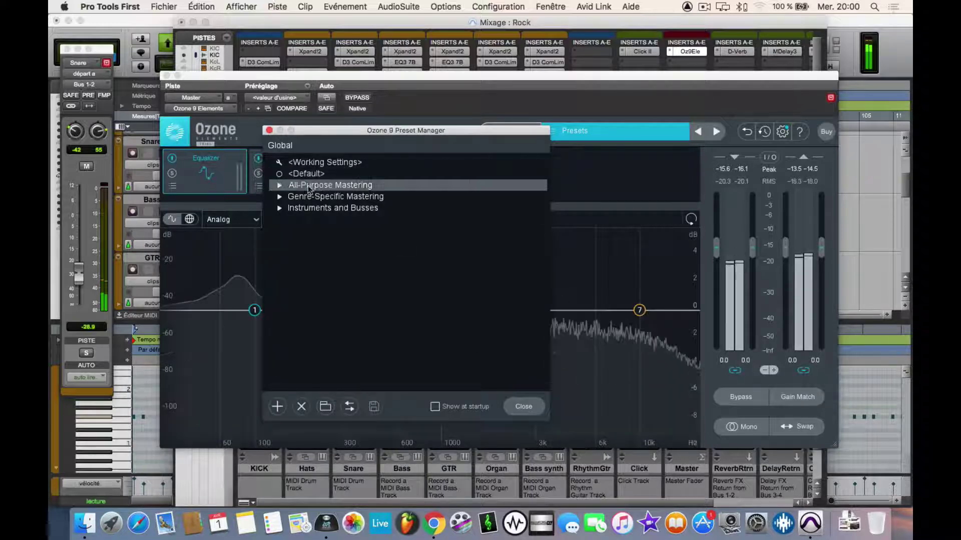
{"action": "left_click", "coordinate": [283, 186]}
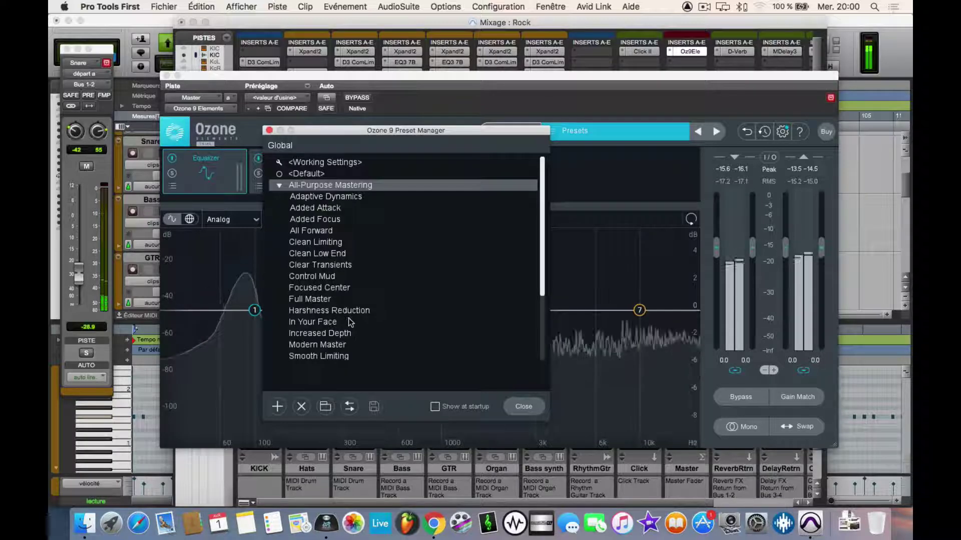
{"action": "left_click", "coordinate": [327, 357]}
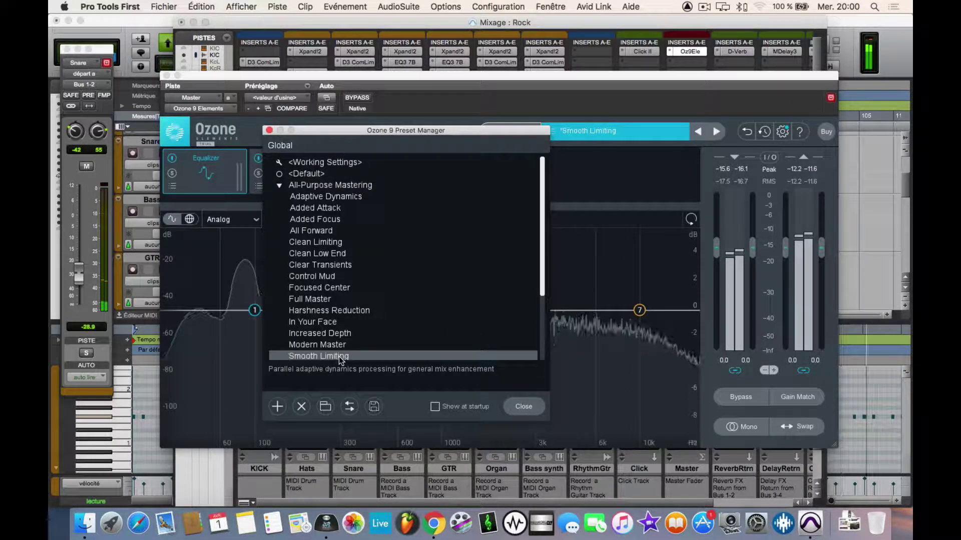
{"action": "double_click", "coordinate": [339, 356]}
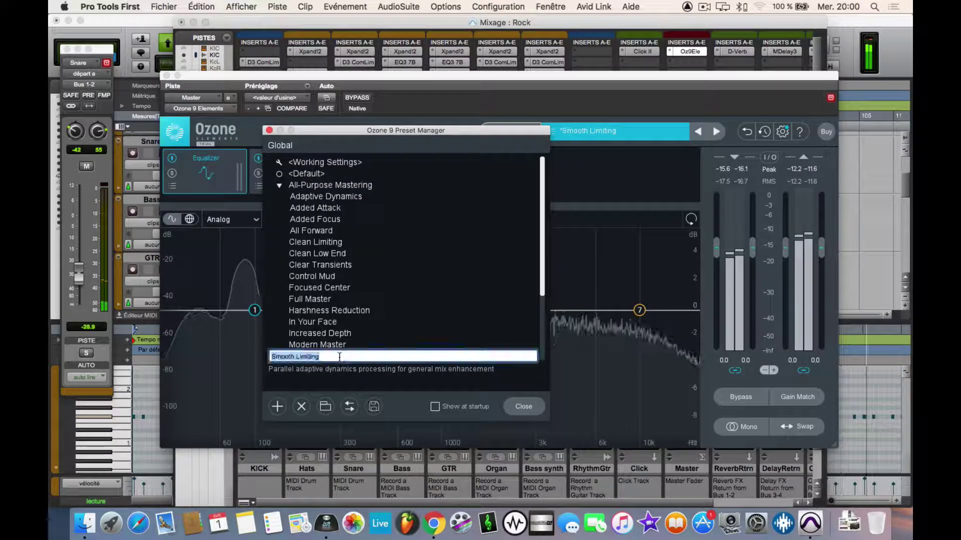
{"action": "left_click", "coordinate": [525, 410]}
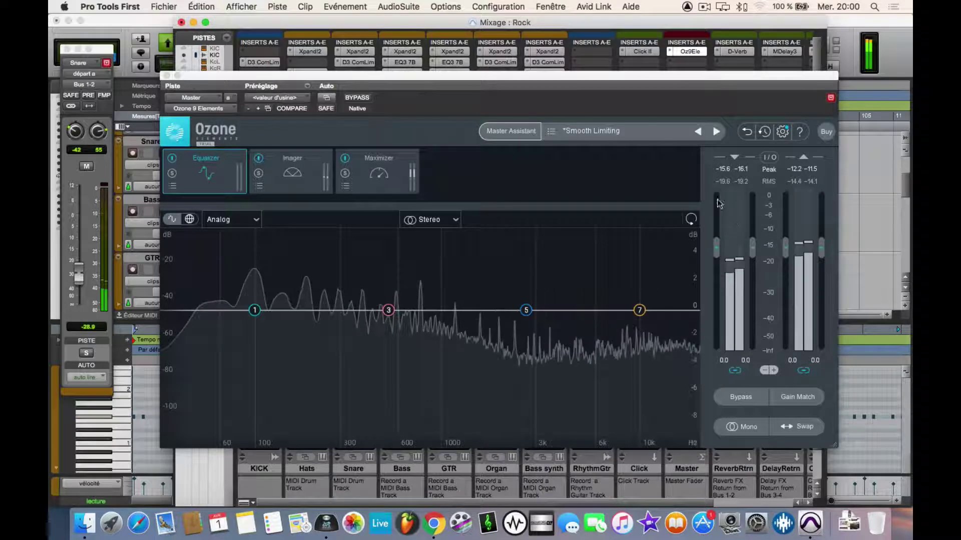
- In Ozone's Maximizer, set the ceiling to -0.3 dB and the threshold to -5.5 dB
{"action": "left_click", "coordinate": [373, 171]}
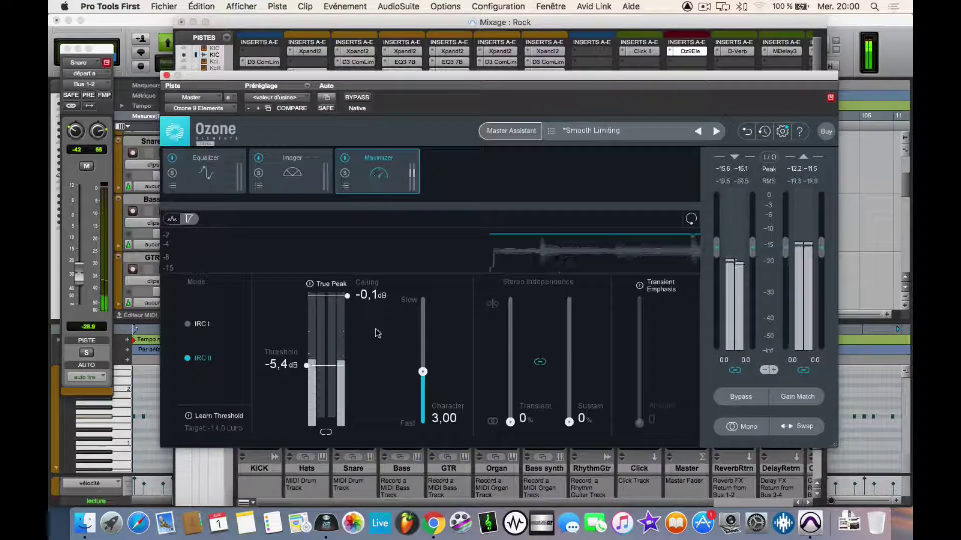
{"action": "left_click_drag", "start_coordinate": [346, 297], "coordinate": [345, 301]}
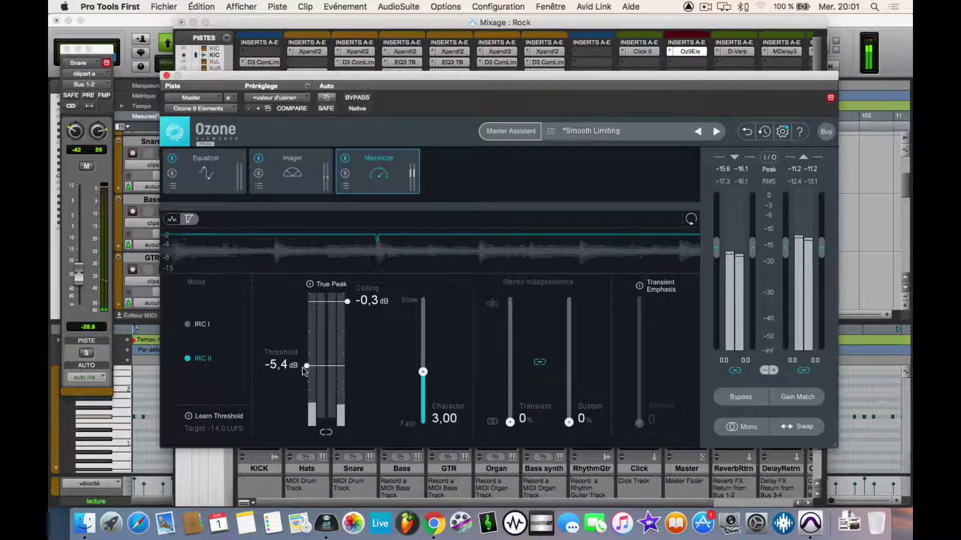
{"action": "mouse_move", "coordinate": [307, 369]}
{"action": "left_mouse_down"}
{"action": "mouse_move", "coordinate": [304, 386]}
{"action": "mouse_move", "coordinate": [307, 367]}
{"action": "left_mouse_up"}
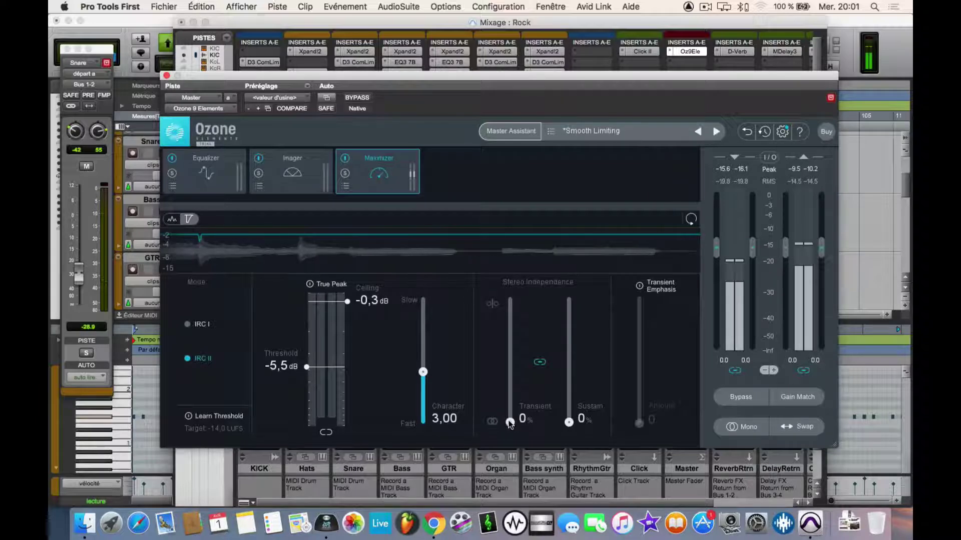
- Audition the Maximizer's linked Stereo Independence at up to 100% and set Transient and Sustain to 16%
{"action": "left_click_drag", "start_coordinate": [512, 345], "coordinate": [513, 306]}
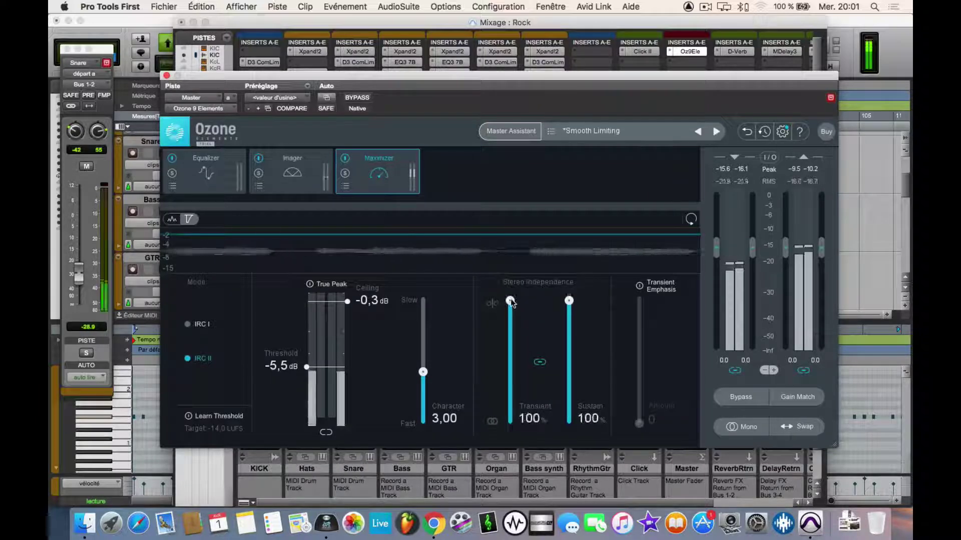
{"action": "left_click_drag", "start_coordinate": [511, 302], "coordinate": [508, 321]}
{"action": "left_click_drag", "start_coordinate": [504, 356], "coordinate": [500, 404]}
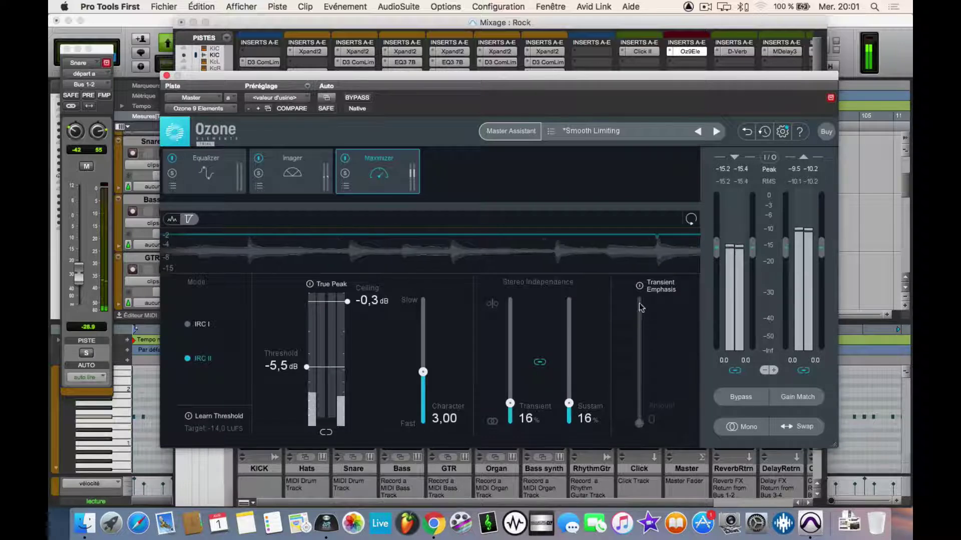
- Try the Maximizer's Transient Emphasis at an amount of 92 and switch it back off
{"action": "left_click", "coordinate": [639, 285]}
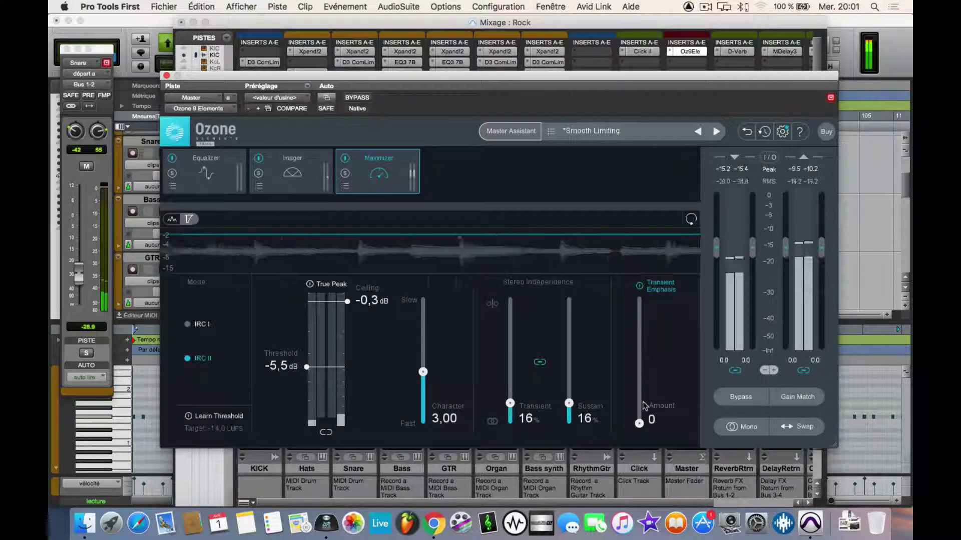
{"action": "left_click_drag", "start_coordinate": [639, 423], "coordinate": [641, 399]}
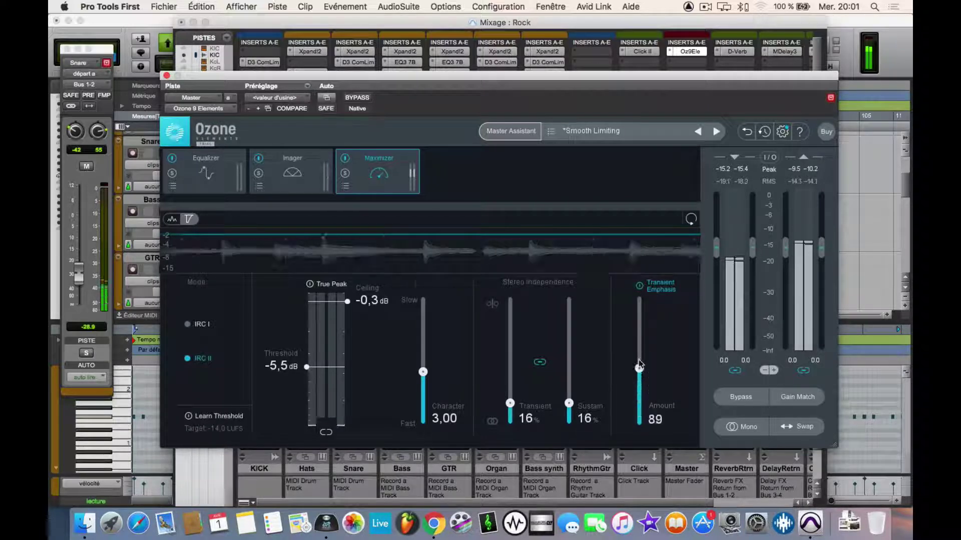
{"action": "left_click_drag", "start_coordinate": [639, 331], "coordinate": [638, 311]}
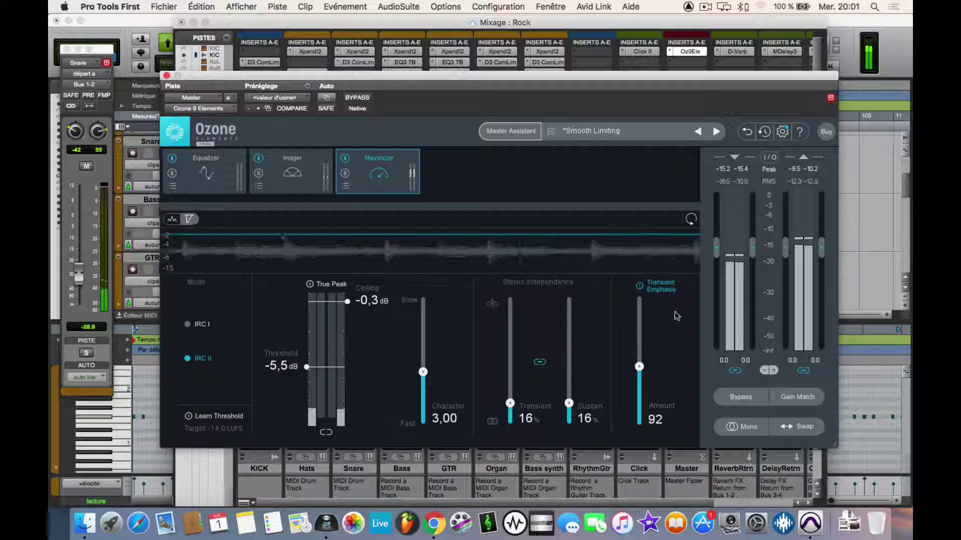
{"action": "left_click", "coordinate": [639, 287]}
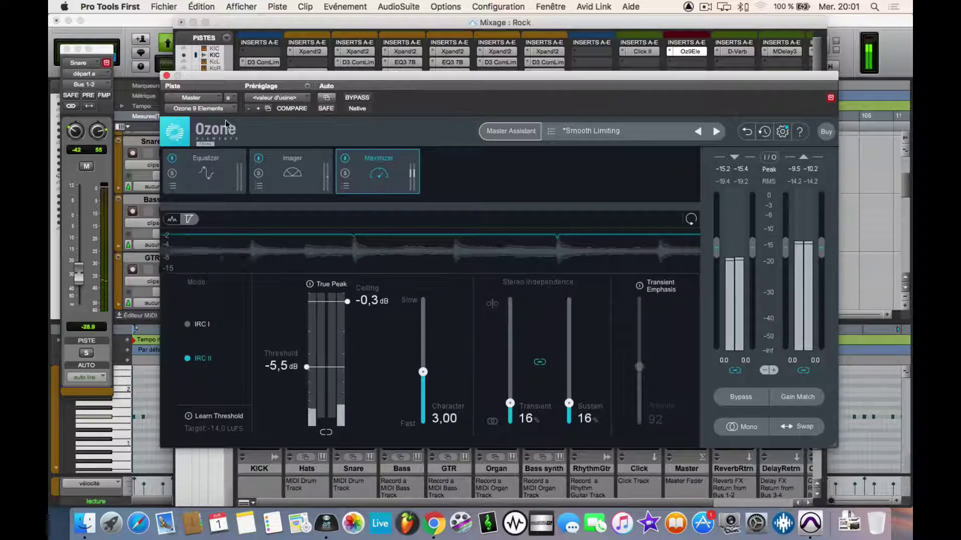
- Close Ozone, solo the KICK and compare it with and without its D3 compressor and three bus sends, restoring everything before unsoloing it
{"action": "left_click", "coordinate": [168, 76]}
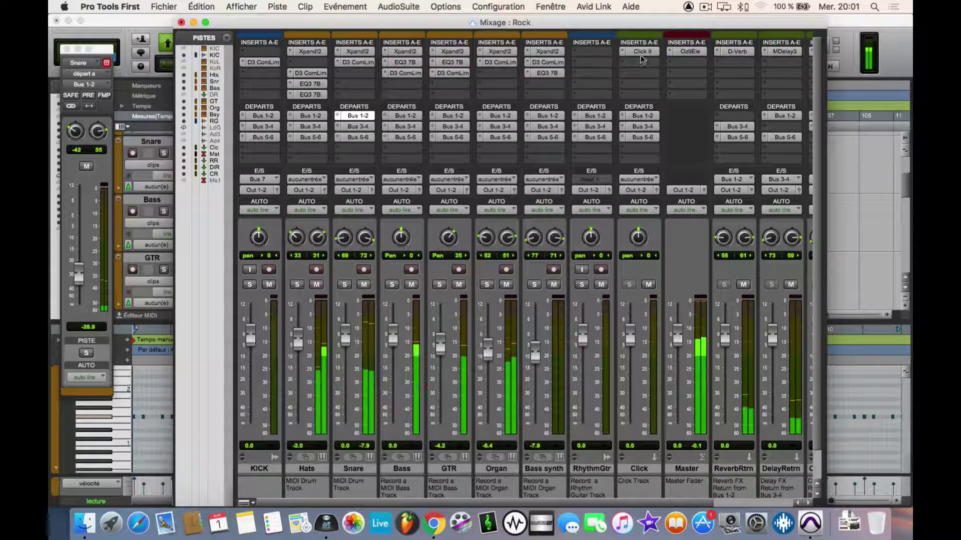
{"action": "left_click", "coordinate": [250, 284]}
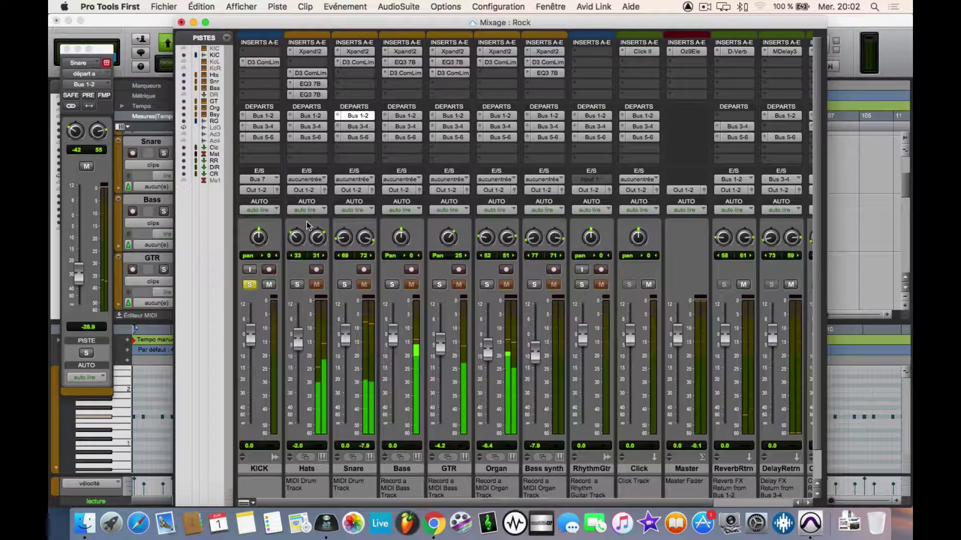
{"action": "left_click", "coordinate": [263, 63], "text": "super"}
{"action": "left_click", "coordinate": [261, 116], "text": "super"}
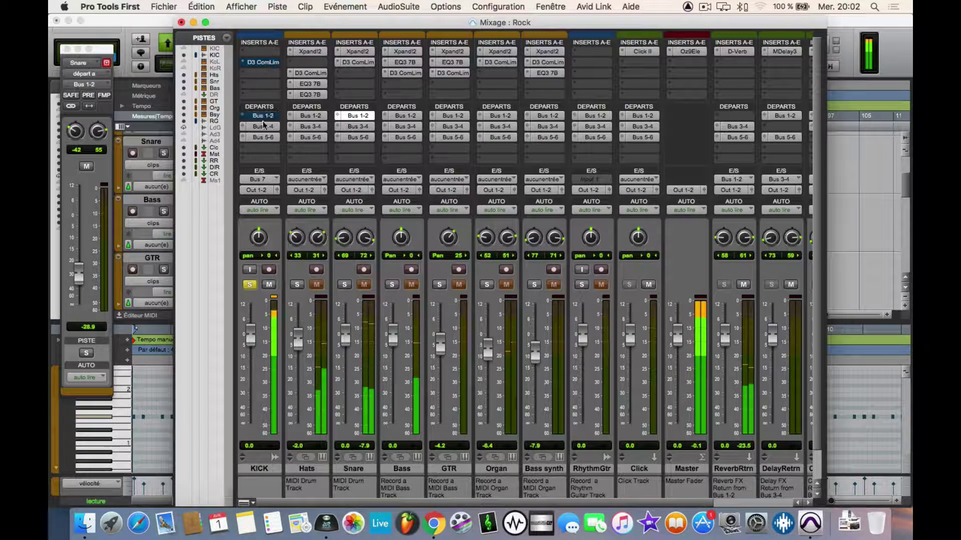
{"action": "left_click", "coordinate": [263, 127], "text": "super"}
{"action": "left_click", "coordinate": [267, 137], "text": "super"}
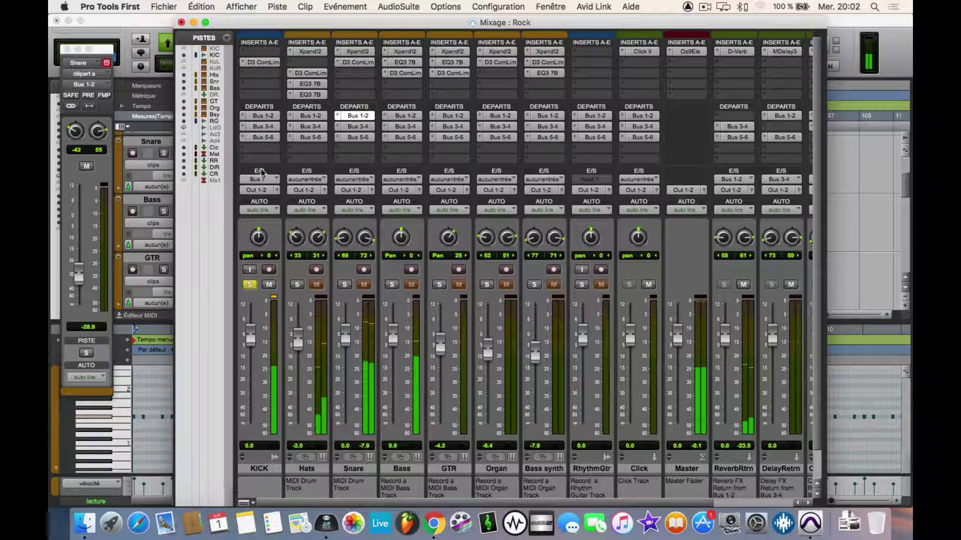
{"action": "left_click", "coordinate": [249, 285]}
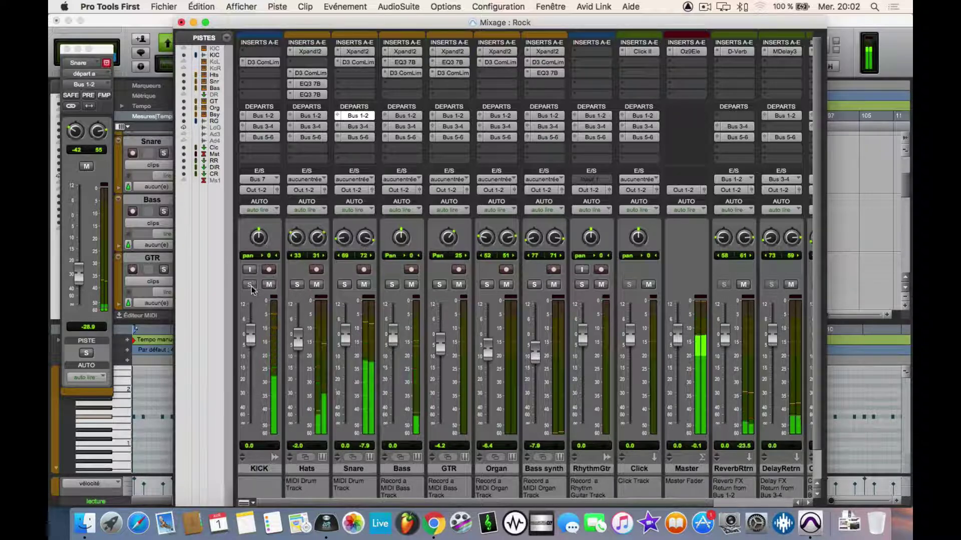
- Solo the Hats and bypass their three bus sends, both EQ3 7B inserts and the D3 compressor to hear the unprocessed sound
{"action": "left_click", "coordinate": [297, 284]}
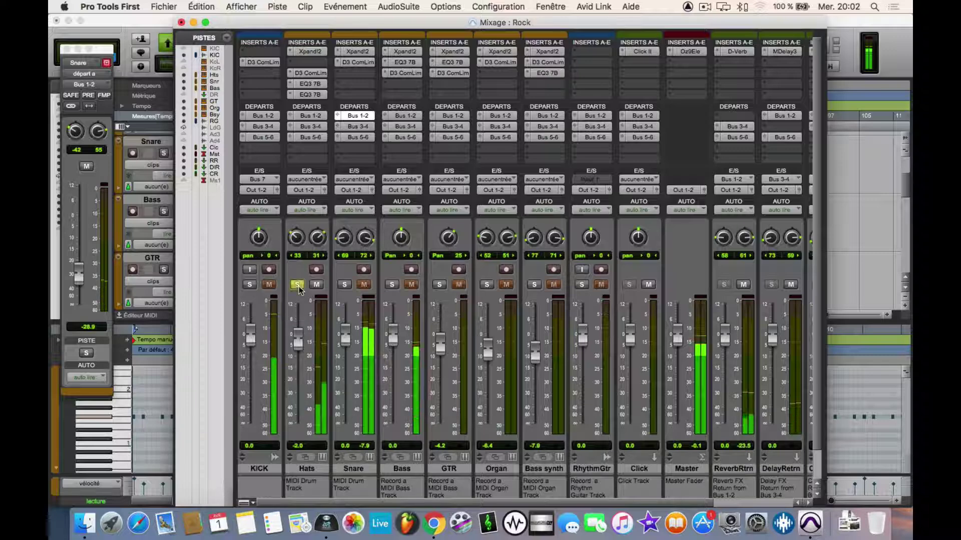
{"action": "left_click", "coordinate": [314, 125], "text": "super"}
{"action": "left_click", "coordinate": [316, 137], "text": "super"}
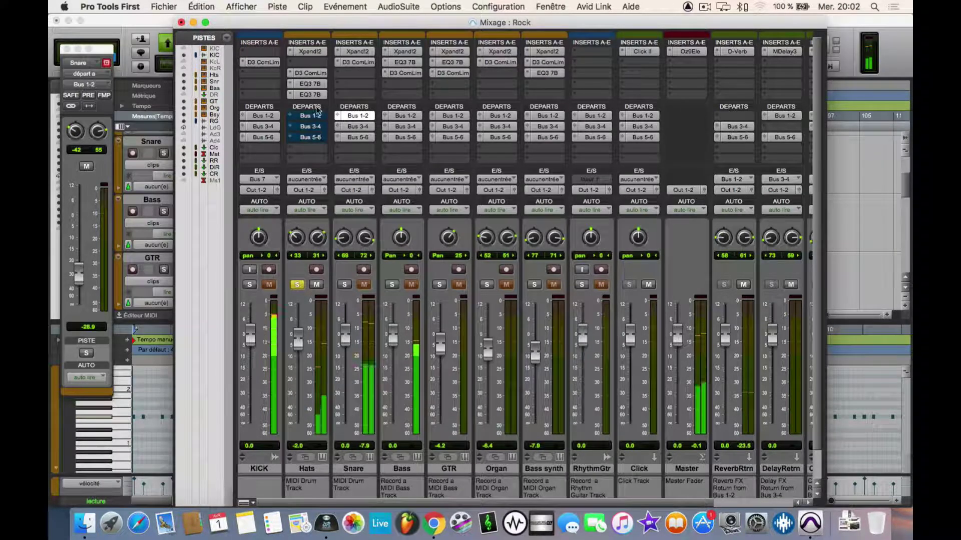
{"action": "left_click", "coordinate": [310, 94], "text": "super"}
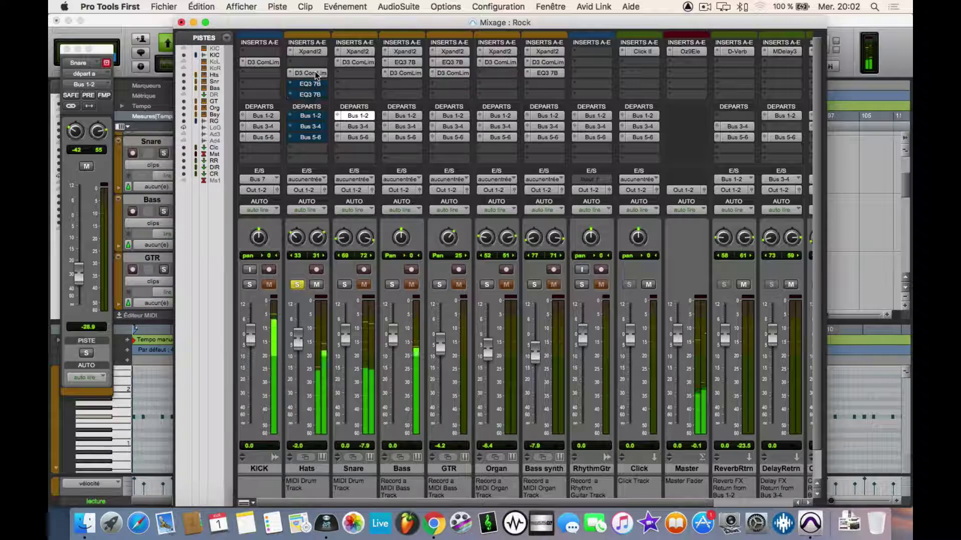
{"action": "left_click", "coordinate": [316, 73], "text": "super"}
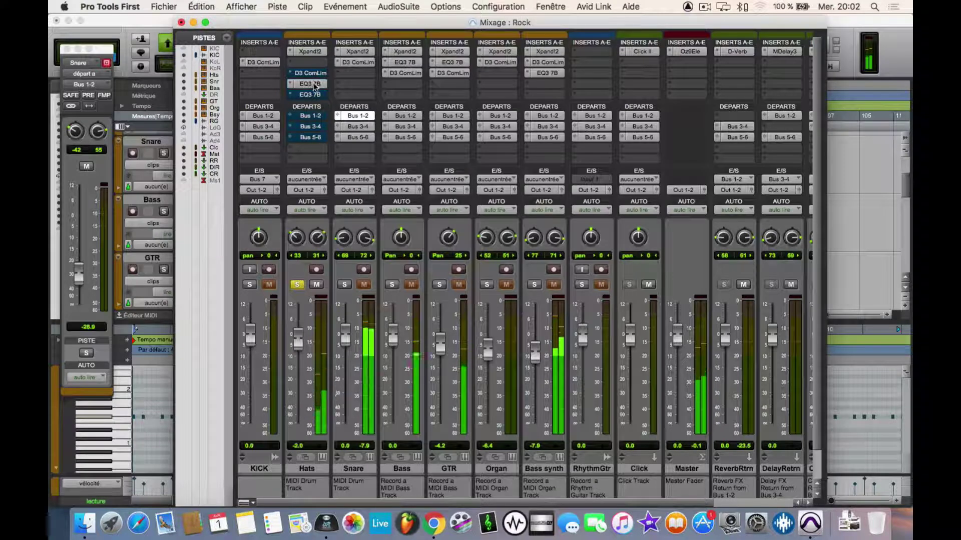
- Compare the Hats with the EQs on and off, and reactivate their compressor, EQs and bus sends
{"action": "left_click", "coordinate": [311, 94], "text": "super"}
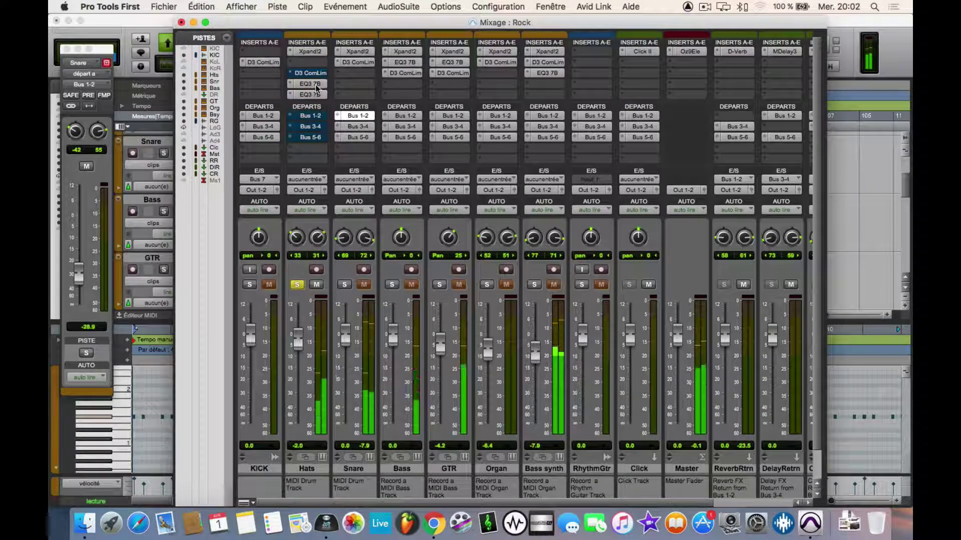
{"action": "left_click", "coordinate": [315, 94], "text": "super"}
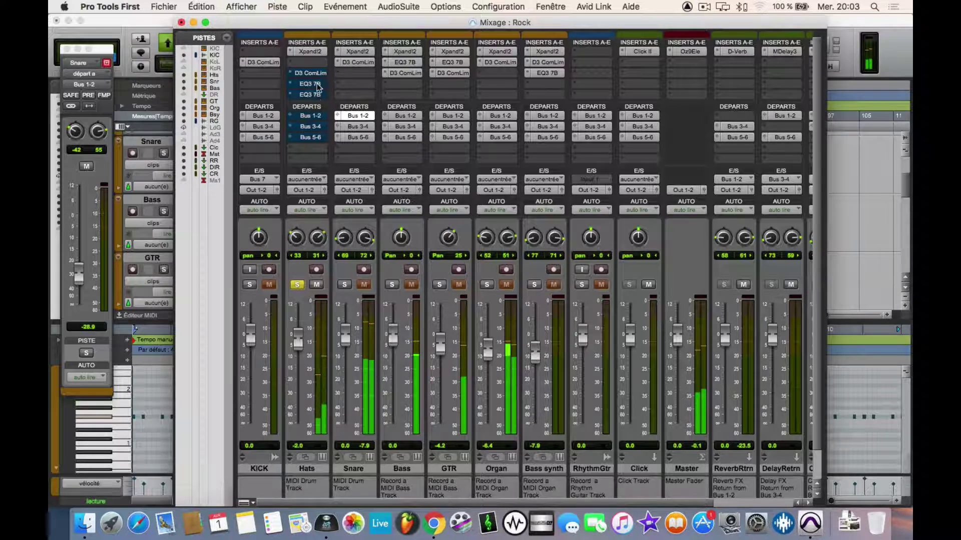
{"action": "left_click", "coordinate": [317, 74], "text": "super"}
{"action": "left_click", "coordinate": [315, 84], "text": "super"}
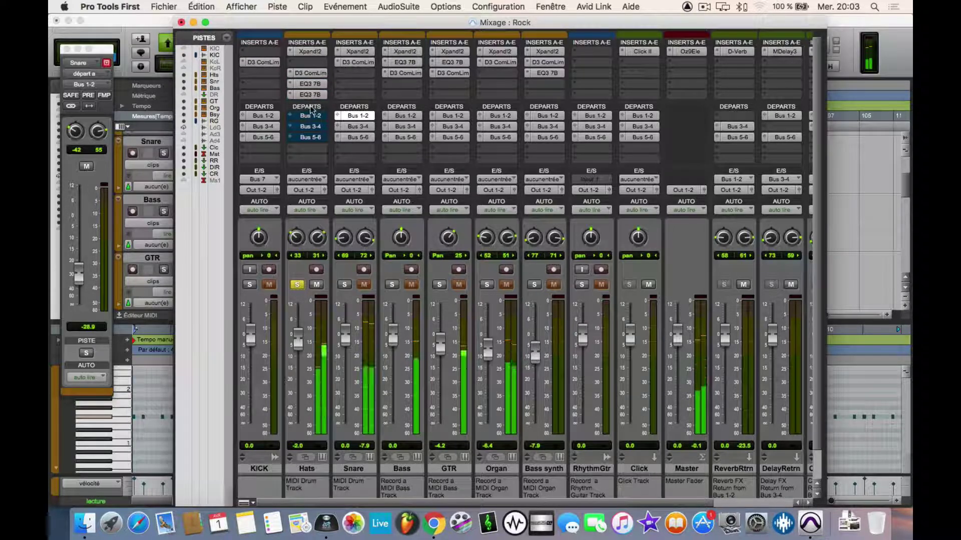
{"action": "left_click", "coordinate": [310, 116], "text": "super"}
{"action": "left_click", "coordinate": [310, 127], "text": "super"}
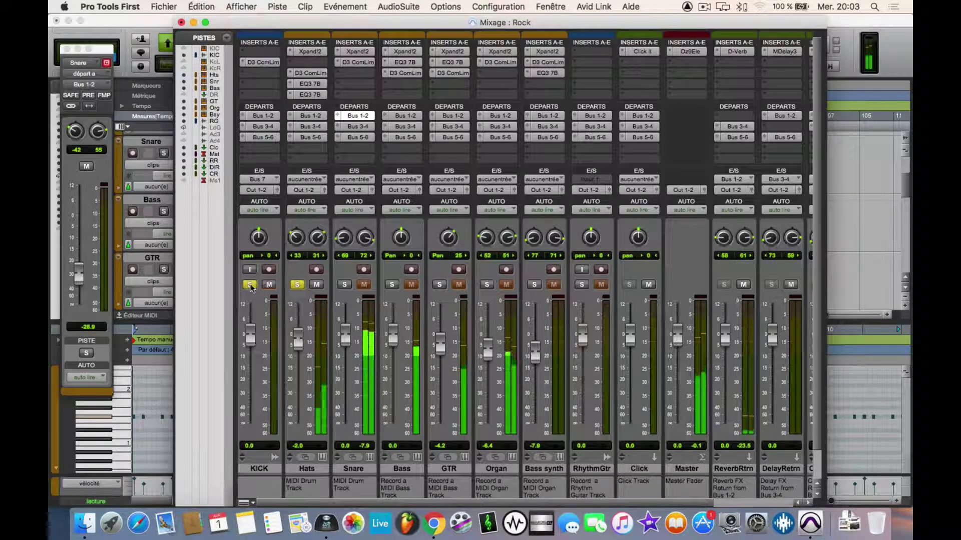
- Solo the Snare alongside the KICK and Hats, and compare it with its D3 compressor and three bus sends bypassed and reactivated
{"action": "left_click", "coordinate": [344, 284]}
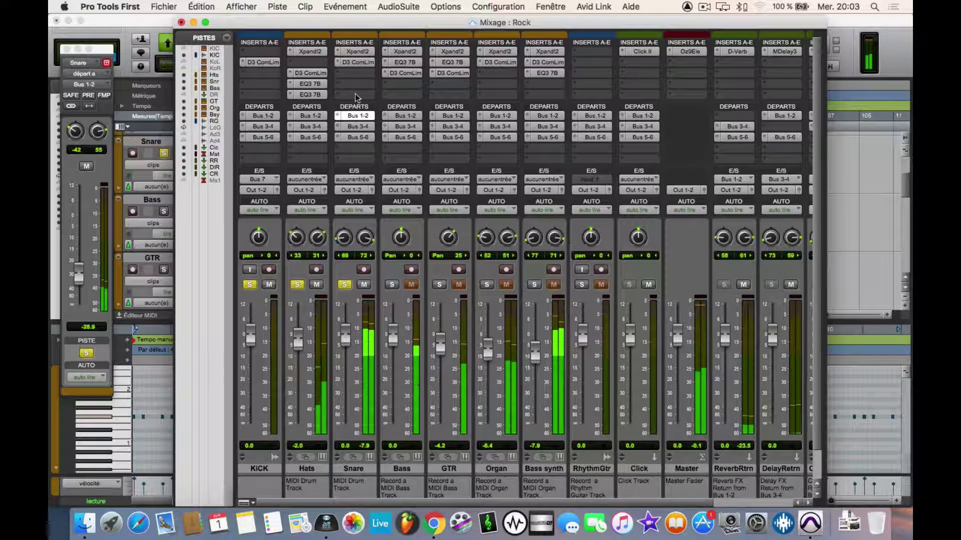
{"action": "left_click", "coordinate": [361, 64], "text": "super"}
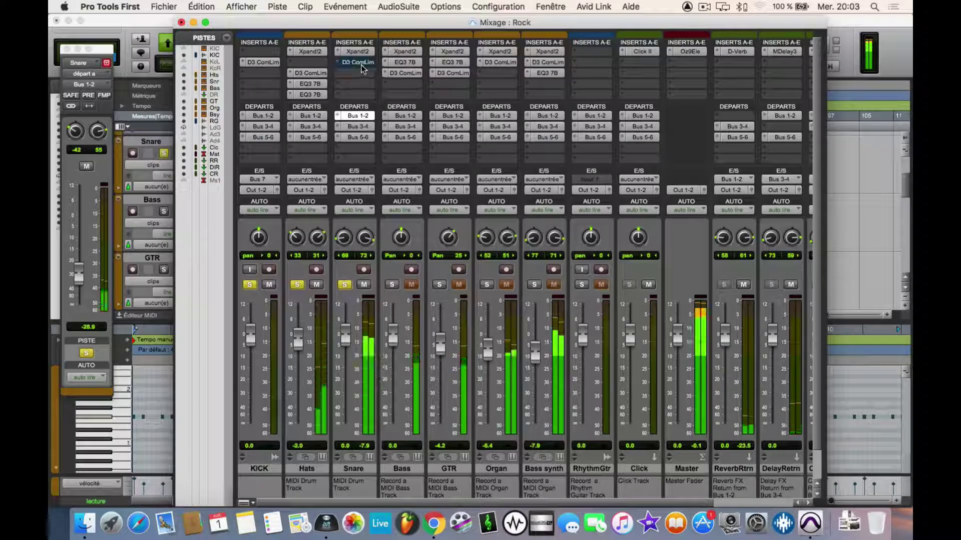
{"action": "left_click", "coordinate": [358, 115], "text": "super"}
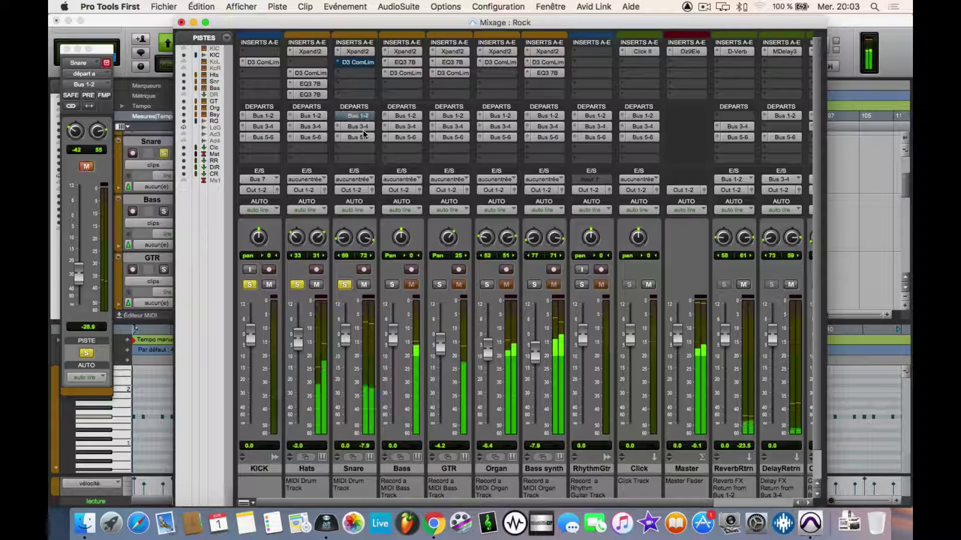
{"action": "left_click", "coordinate": [357, 126], "text": "super"}
{"action": "left_click", "coordinate": [358, 137], "text": "super"}
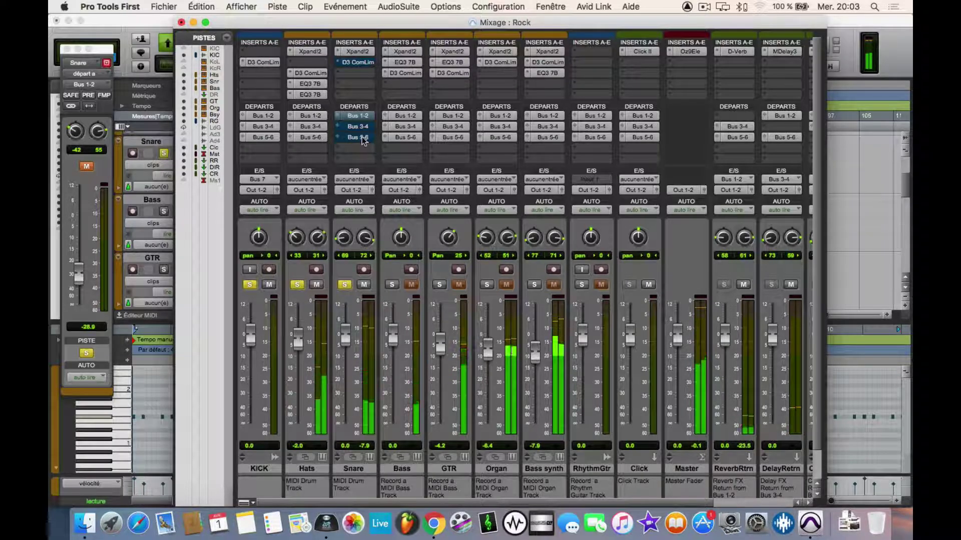
{"action": "left_click", "coordinate": [358, 137], "text": "super"}
{"action": "left_click", "coordinate": [358, 126], "text": "super"}
{"action": "left_click", "coordinate": [358, 116], "text": "super"}
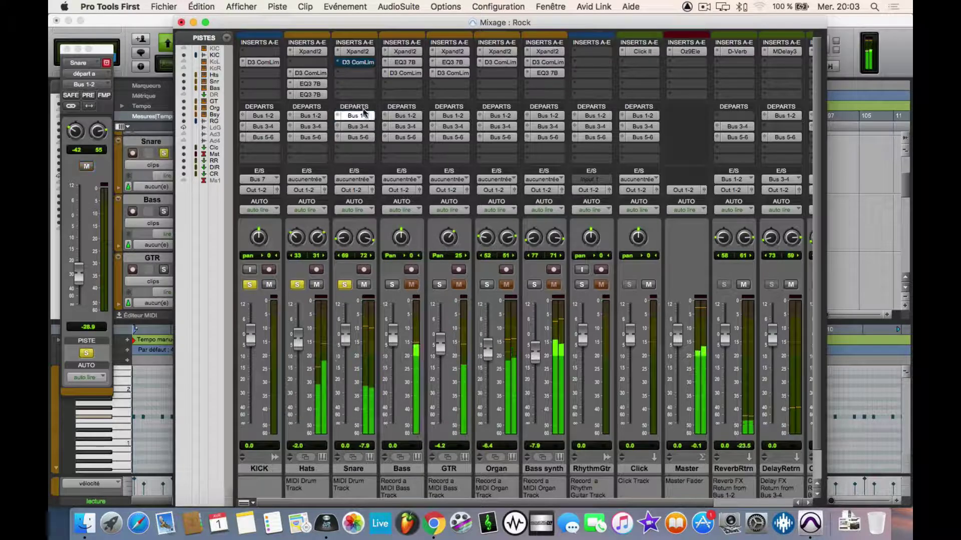
{"action": "left_click", "coordinate": [359, 62], "text": "super"}
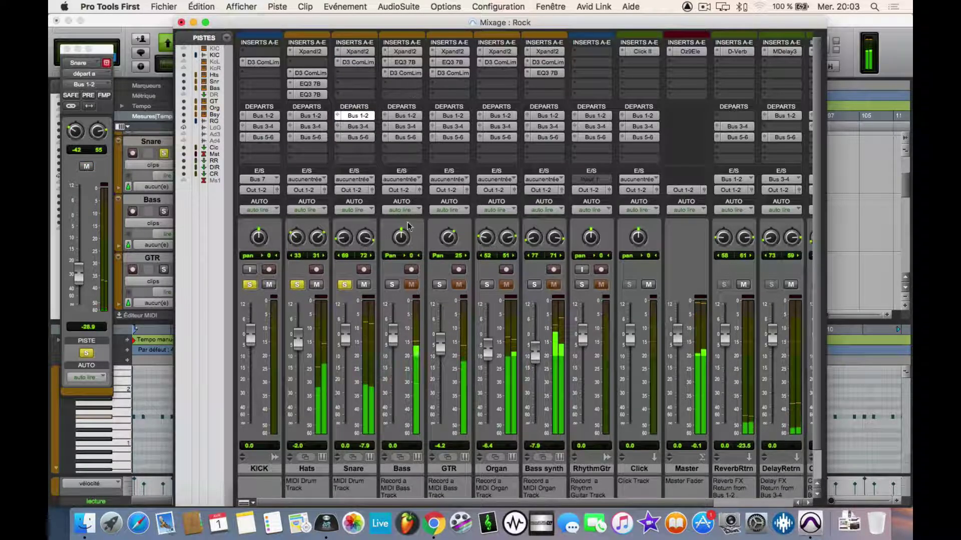
- Add the Bass to the soloed KICK, Hats and Snare, and clear all solos to hear the full mix
{"action": "left_click", "coordinate": [396, 285]}
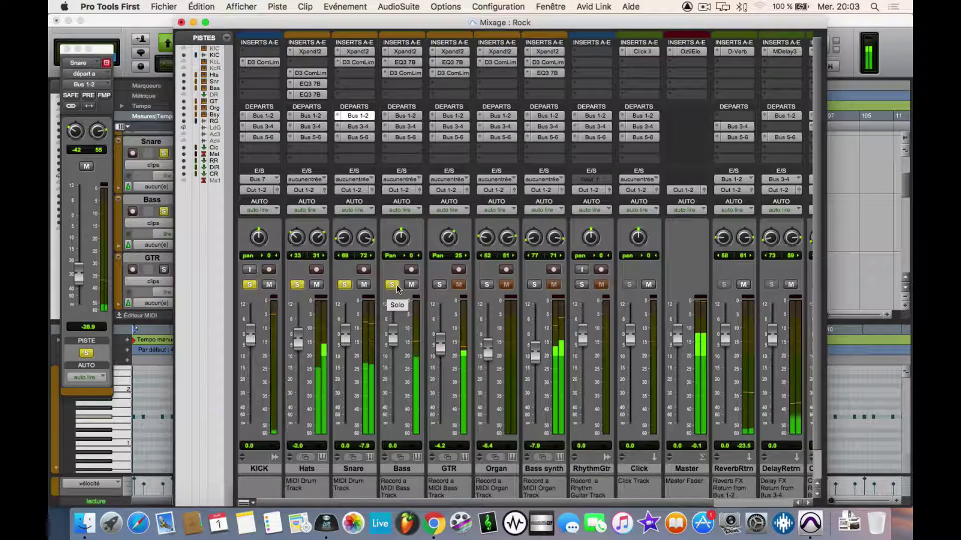
{"action": "left_click", "coordinate": [395, 286], "text": "alt"}
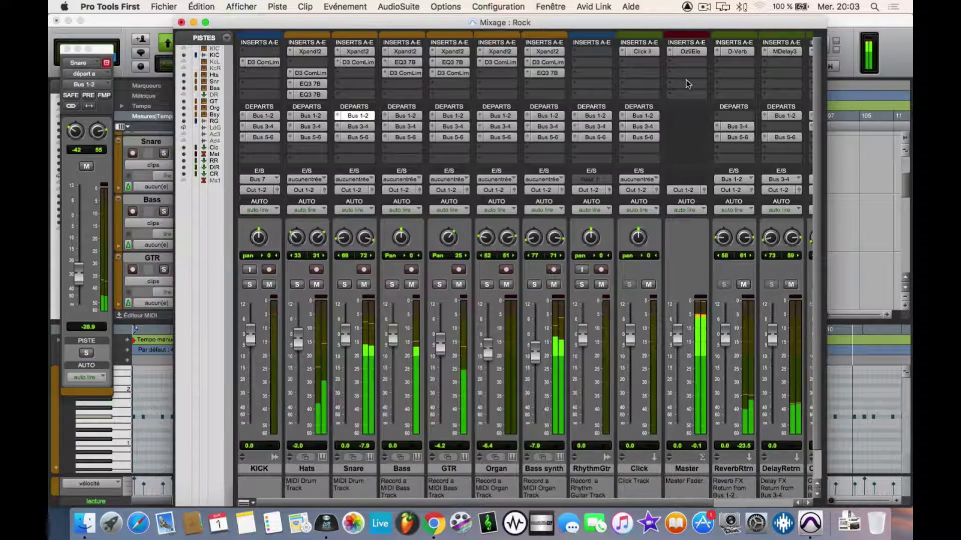
- Open Ozone 9 Elements on the Master and boost its equalizer's bell band 5 by 2.0 dB at 3929 Hz
{"action": "left_click", "coordinate": [689, 52]}
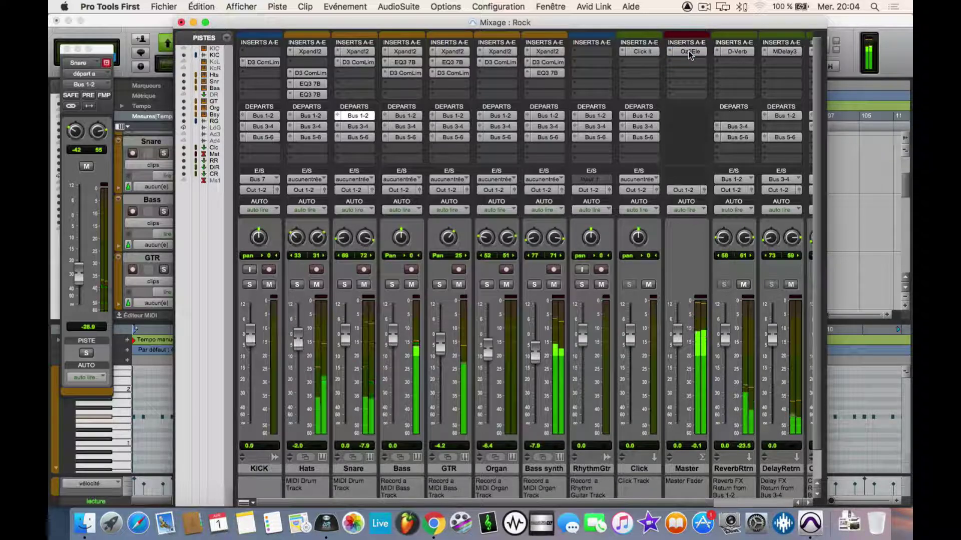
{"action": "left_click", "coordinate": [690, 52]}
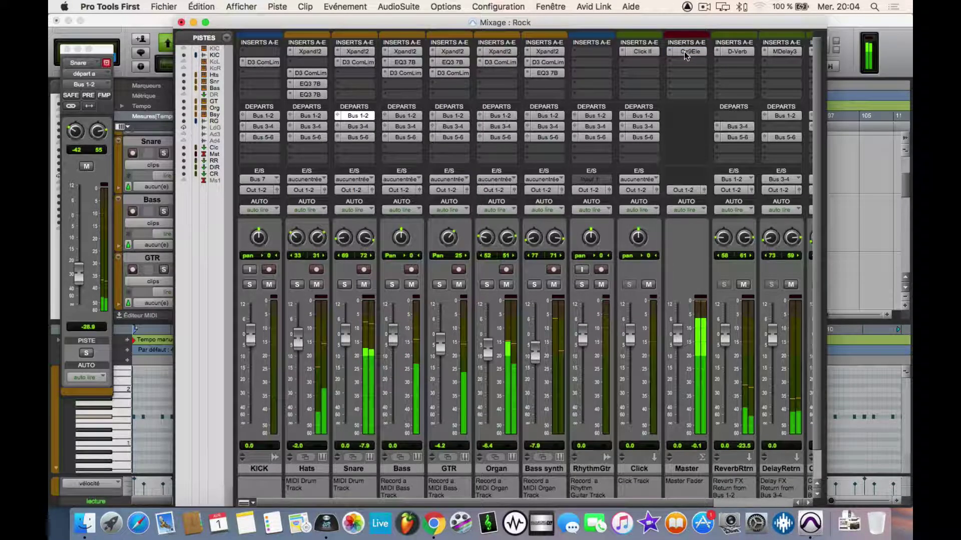
{"action": "left_click", "coordinate": [684, 52]}
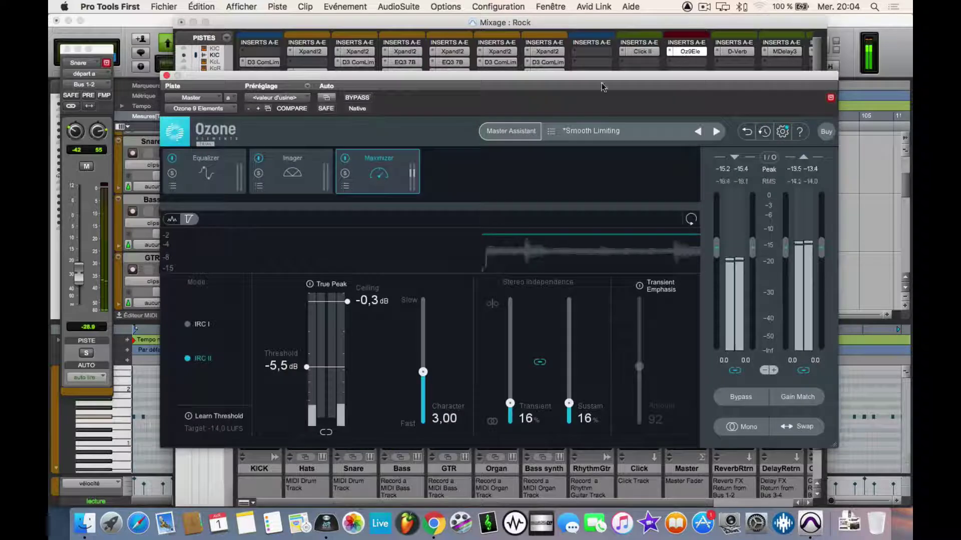
{"action": "left_click", "coordinate": [219, 187]}
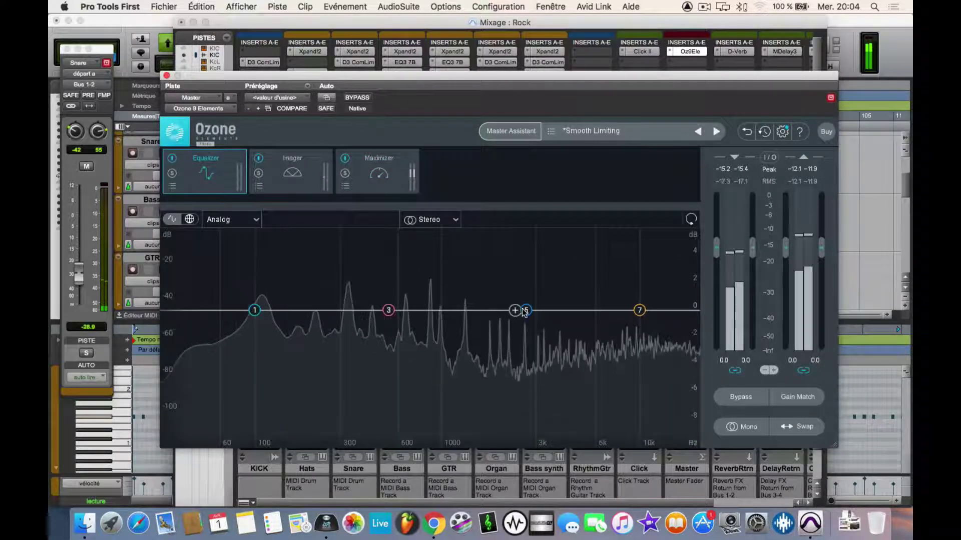
{"action": "left_click_drag", "start_coordinate": [526, 311], "coordinate": [558, 280]}
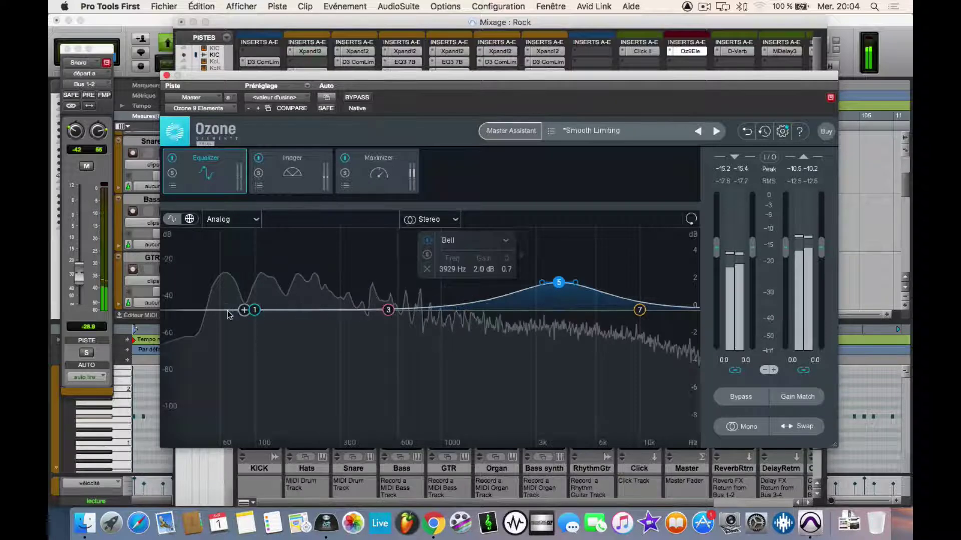
- Add a 24 dB/oct Flat High-Pass band at 40 Hz to Ozone's equalizer, stop playback and close the plug-in
{"action": "left_click_drag", "start_coordinate": [212, 329], "coordinate": [223, 341]}
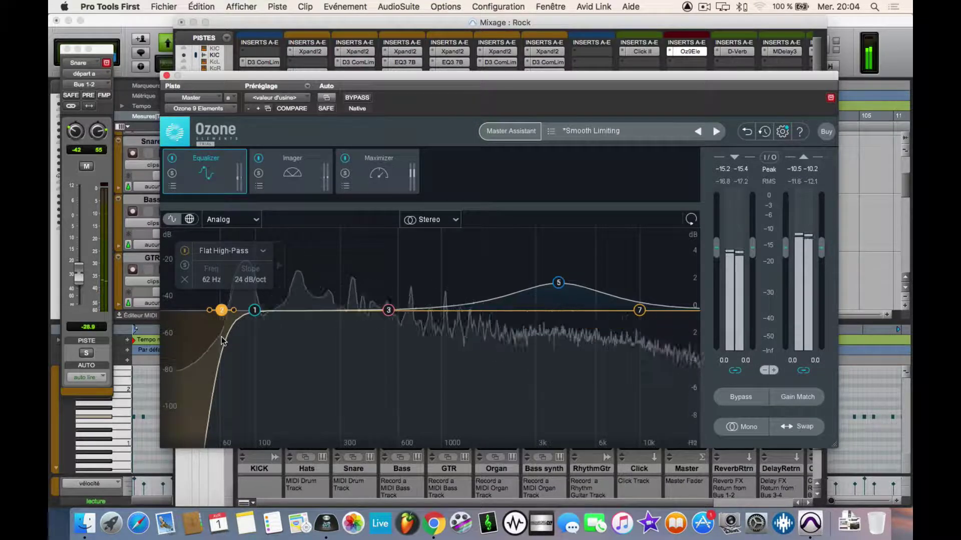
{"action": "left_click_drag", "start_coordinate": [223, 341], "coordinate": [196, 345]}
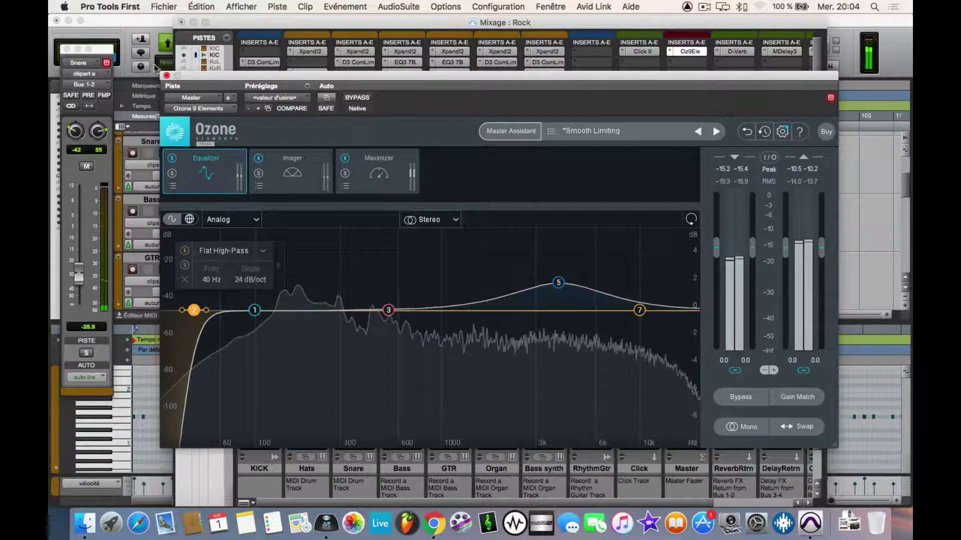
{"action": "key", "text": "space"}
{"action": "left_click", "coordinate": [166, 76]}
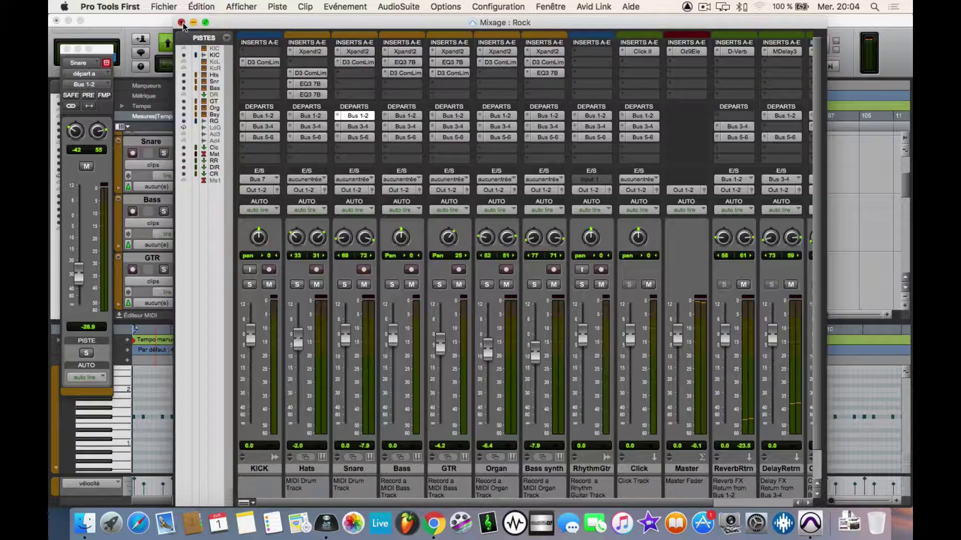
- Close the mixer and the Snare send window, and open the audio mix export settings
{"action": "left_click", "coordinate": [181, 23]}
{"action": "left_click", "coordinate": [68, 49]}
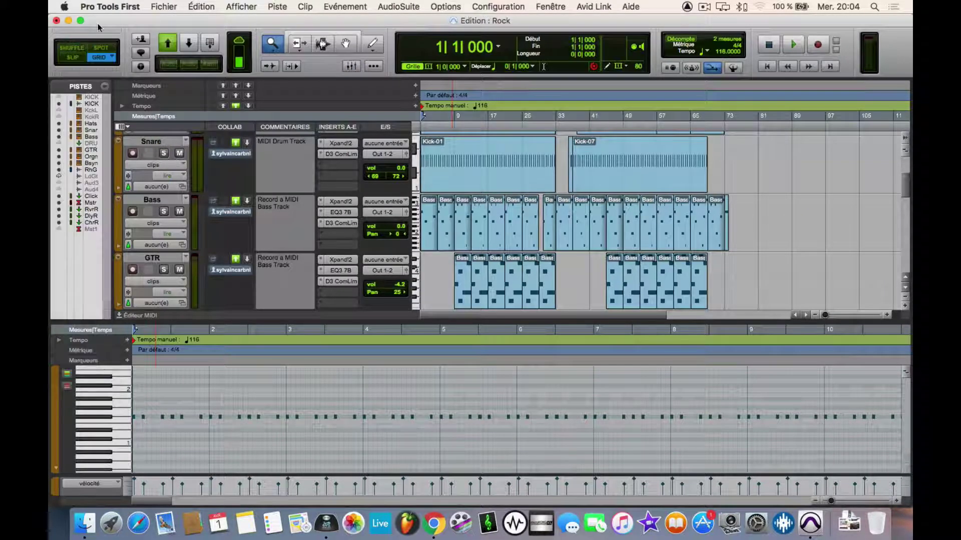
{"action": "left_click", "coordinate": [104, 5]}
{"action": "mouse_move", "coordinate": [163, 6]}
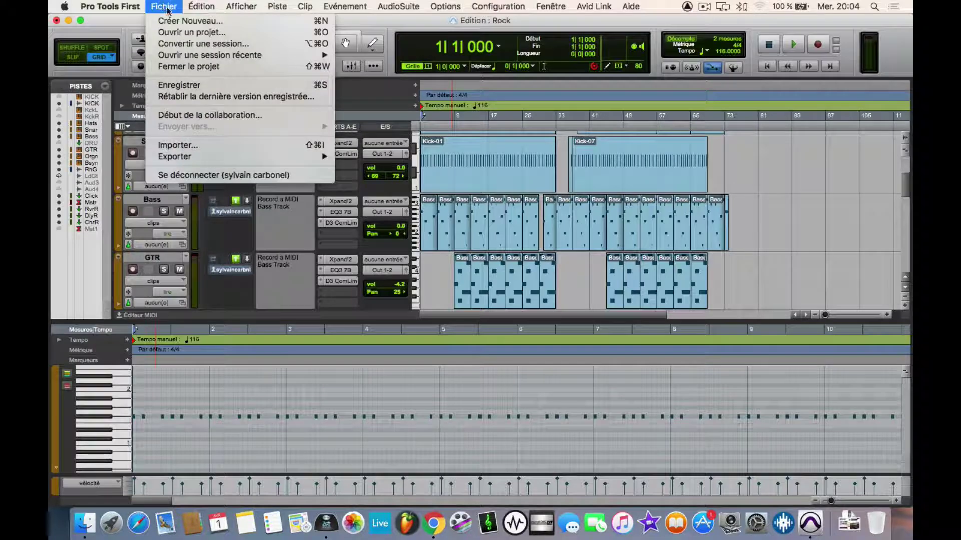
{"action": "mouse_move", "coordinate": [197, 160]}
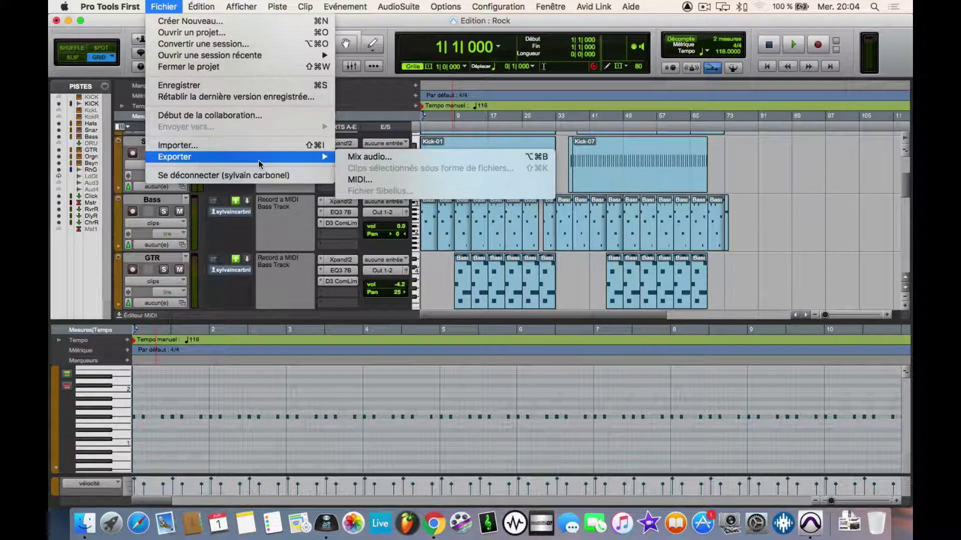
{"action": "left_click", "coordinate": [361, 156]}
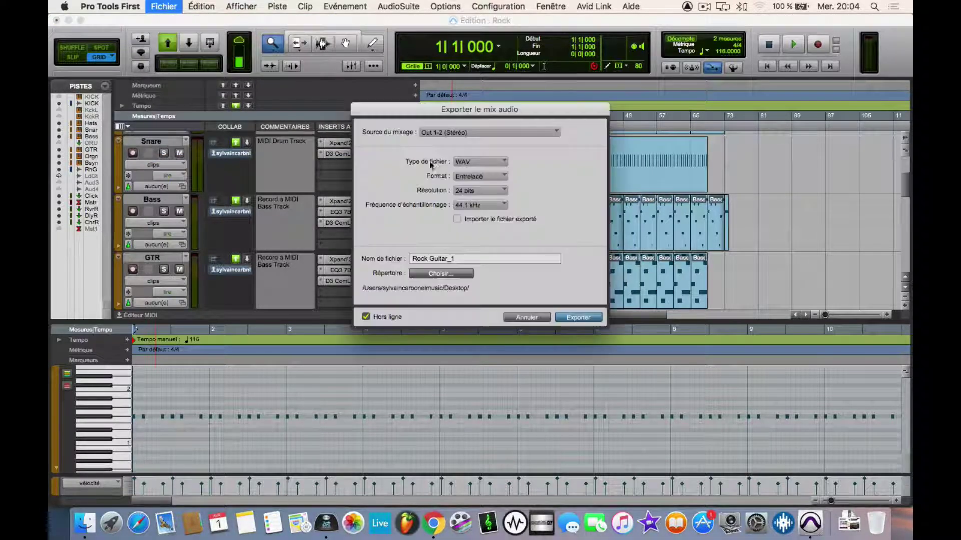
- Set the export resolution to 16 bits, keeping the Entrelacé format and the WAV file type
{"action": "left_click", "coordinate": [482, 192]}
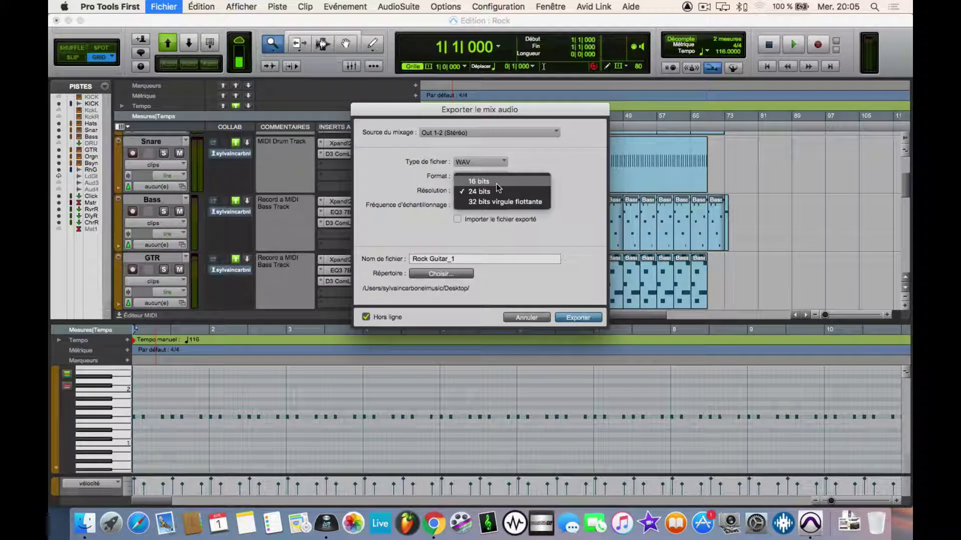
{"action": "left_click", "coordinate": [495, 183]}
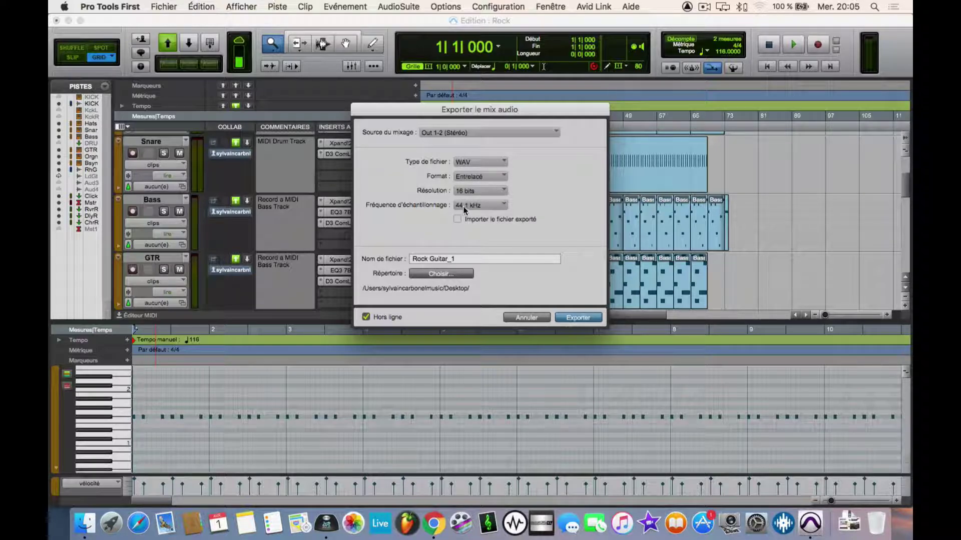
{"action": "left_click", "coordinate": [470, 176]}
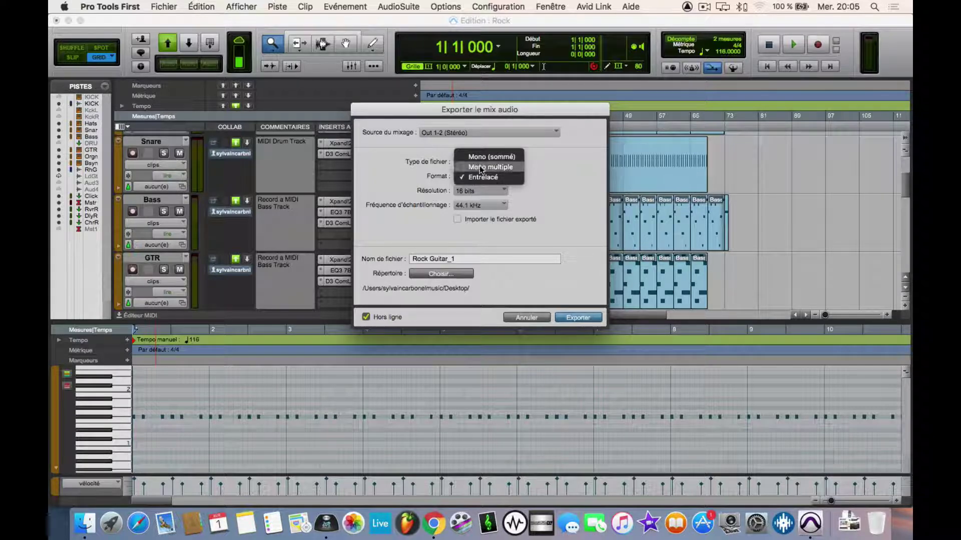
{"action": "left_click", "coordinate": [483, 178]}
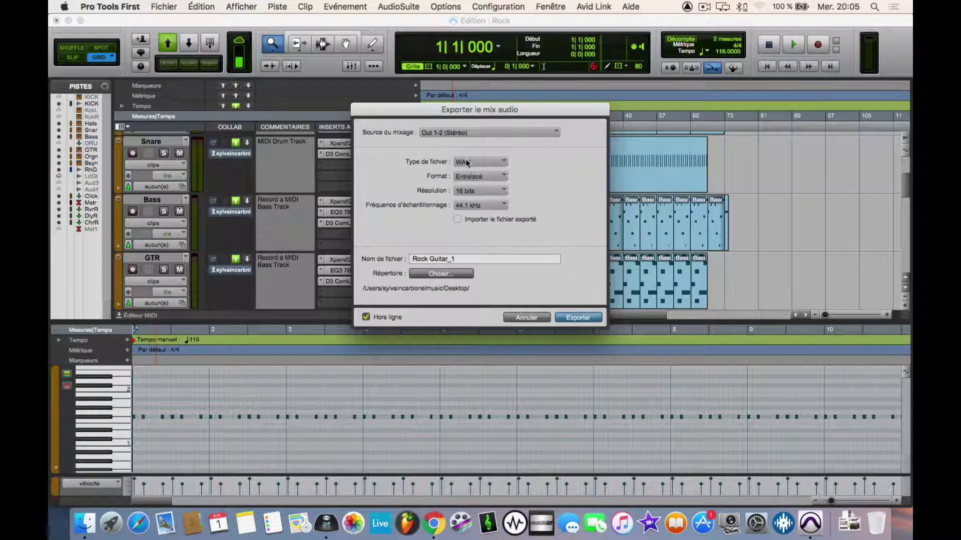
{"action": "left_click", "coordinate": [468, 162]}
{"action": "left_click", "coordinate": [465, 164]}
- Replace Guitar_1 in the export file name with PROD MASTER and export the audio mix offline
{"action": "left_click_drag", "start_coordinate": [429, 260], "coordinate": [499, 260]}
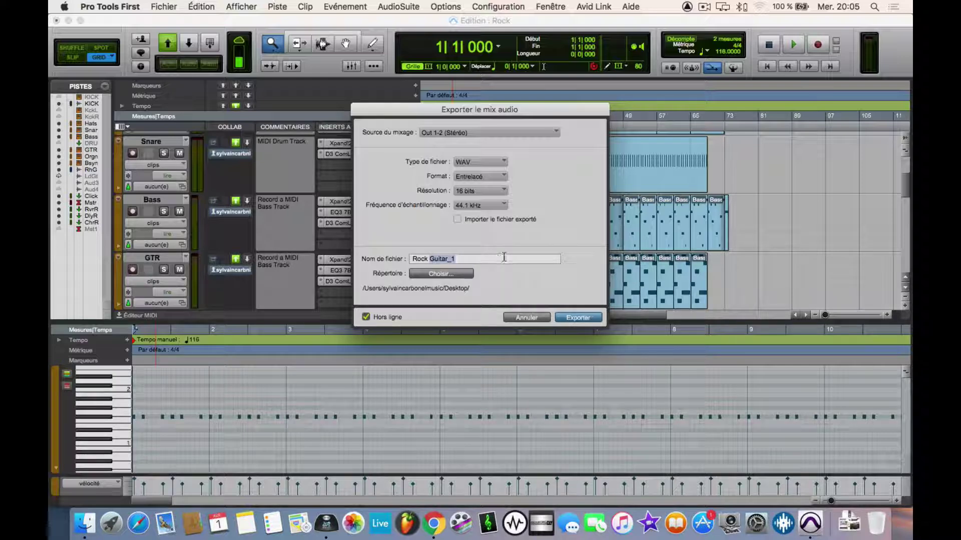
{"action": "type", "text": "CHRETIEN"}
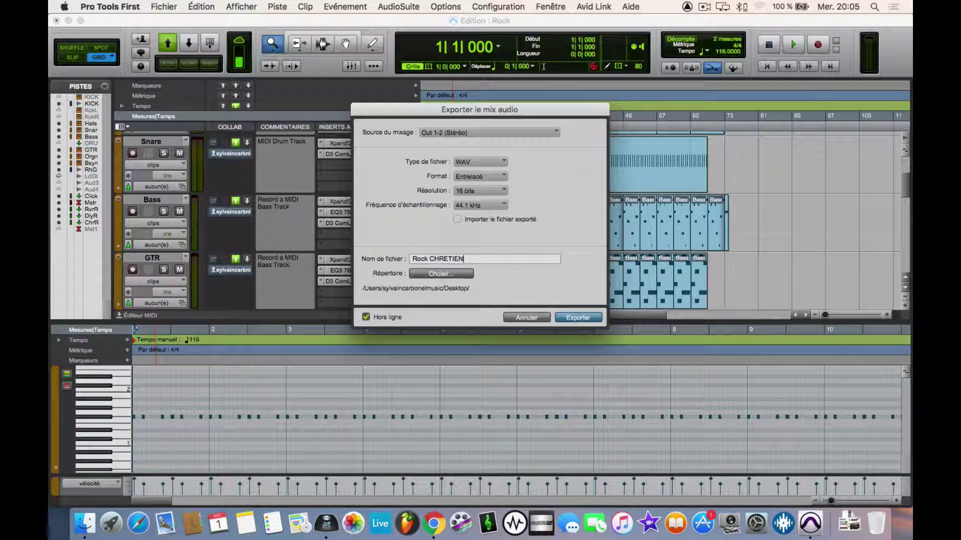
{"action": "key", "text": "BackSpace"}
{"action": "key", "text": "BackSpace"}
{"action": "key", "text": "BackSpace"}
{"action": "key", "text": "BackSpace"}
{"action": "key", "text": "BackSpace"}
{"action": "key", "text": "BackSpace"}
{"action": "key", "text": "BackSpace"}
{"action": "key", "text": "BackSpace"}
{"action": "key", "text": "BackSpace"}
{"action": "type", "text": "PROD MASTER"}
{"action": "left_click", "coordinate": [575, 316]}
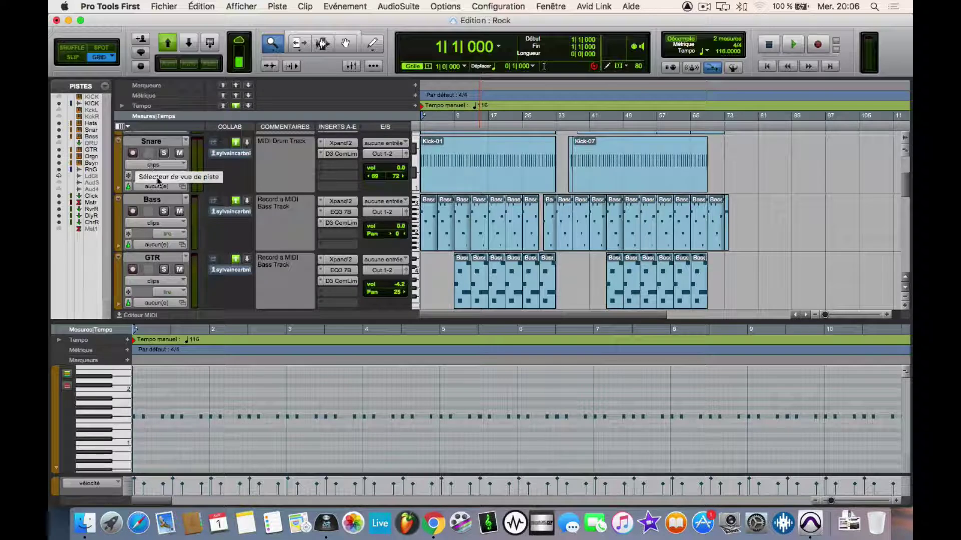
- Select the Hats track in the edit window and switch to the Smart Tool
{"action": "scroll", "coordinate": [157, 181], "scroll_direction": "up", "scroll_amount": 3}
{"action": "left_click", "coordinate": [152, 196]}
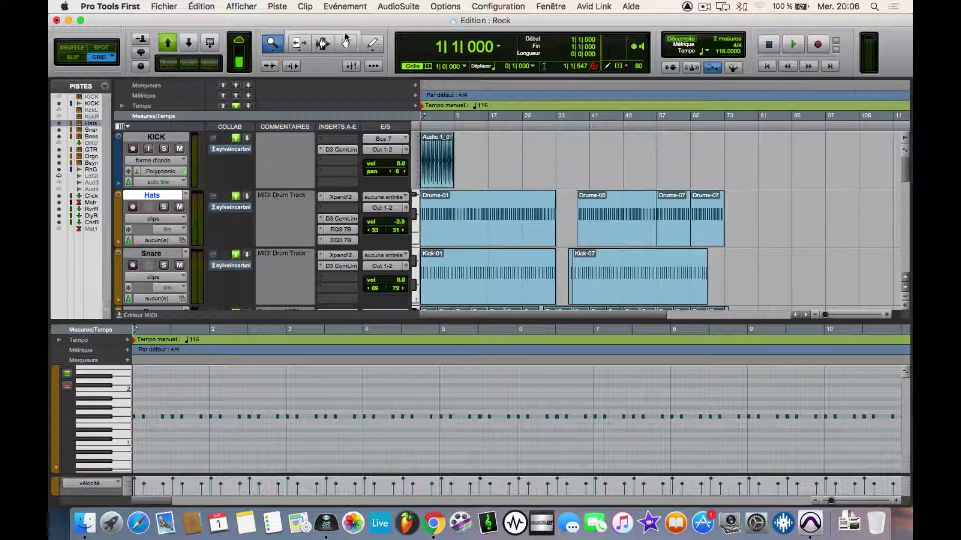
{"action": "key", "text": "super+7"}
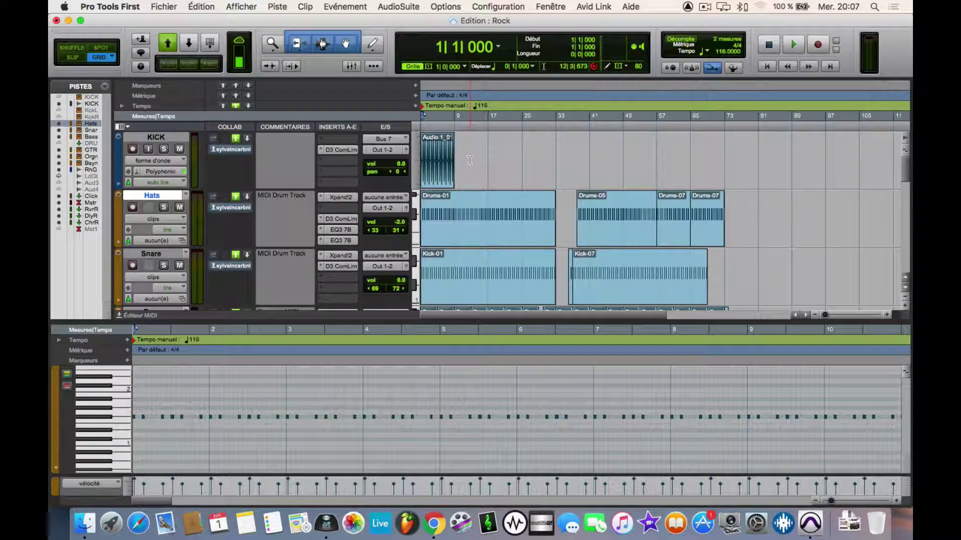
- Reopen the mixer, look over the tracks and effect returns, and review the Master's Ozone settings before closing the plug-in
{"action": "key", "text": "super+equal"}
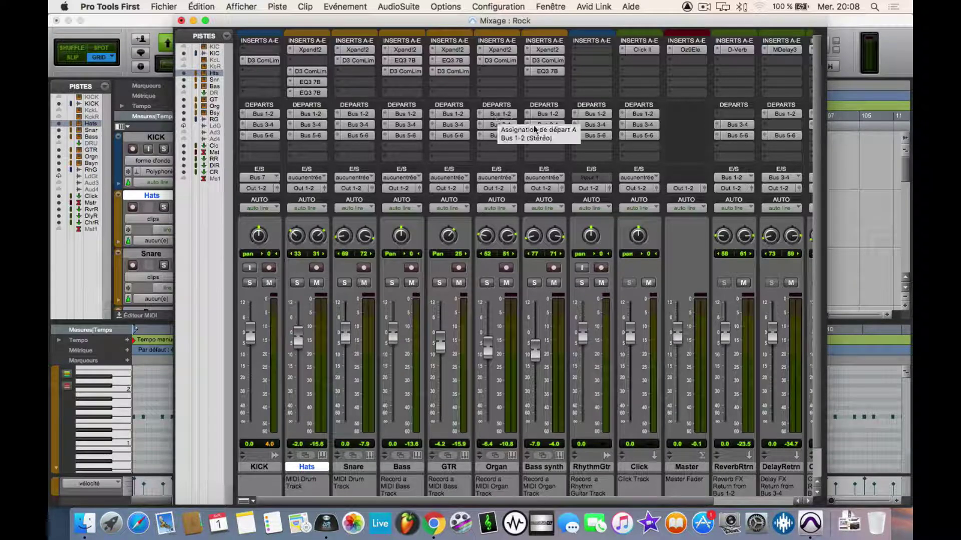
{"action": "scroll", "coordinate": [738, 146], "scroll_direction": "right", "scroll_amount": 5}
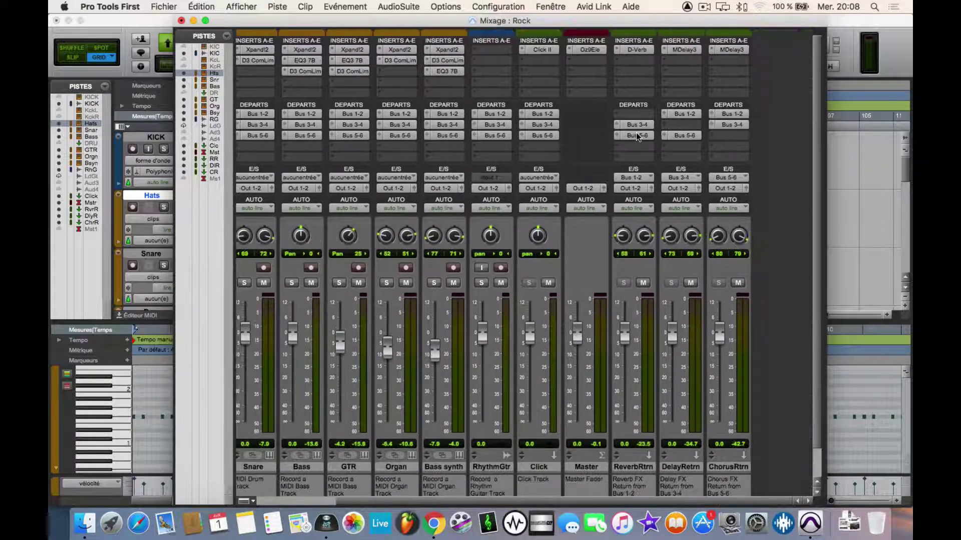
{"action": "scroll", "coordinate": [635, 133], "scroll_direction": "left", "scroll_amount": 5}
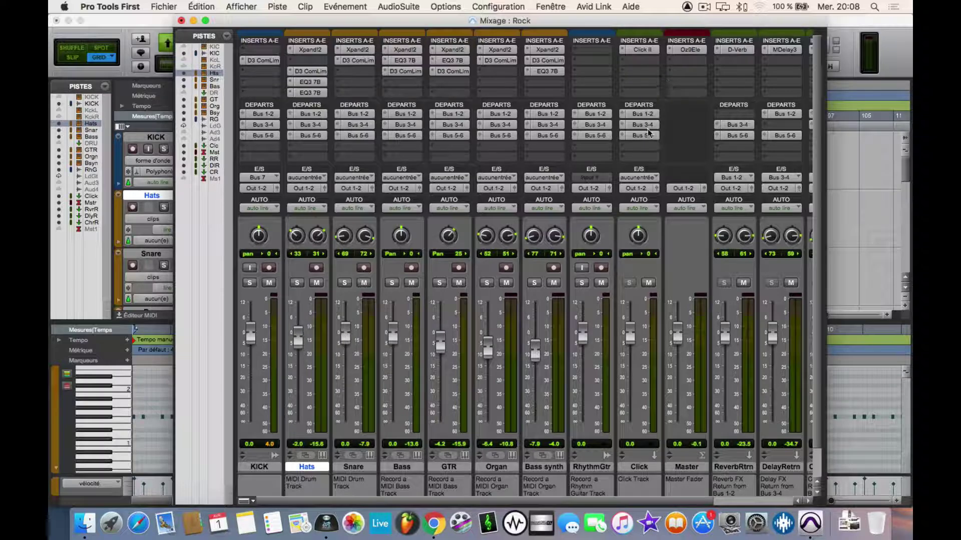
{"action": "left_click", "coordinate": [690, 49]}
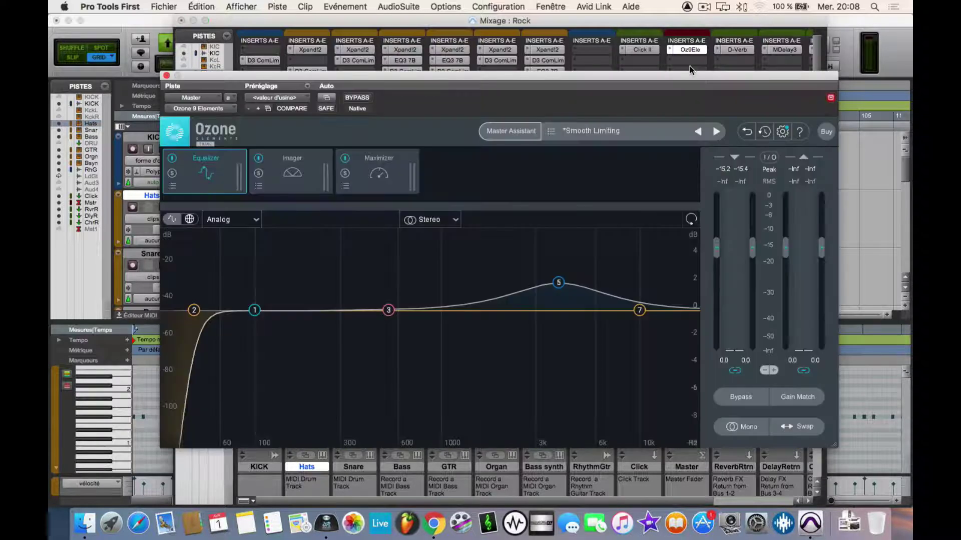
{"action": "left_click", "coordinate": [167, 76]}
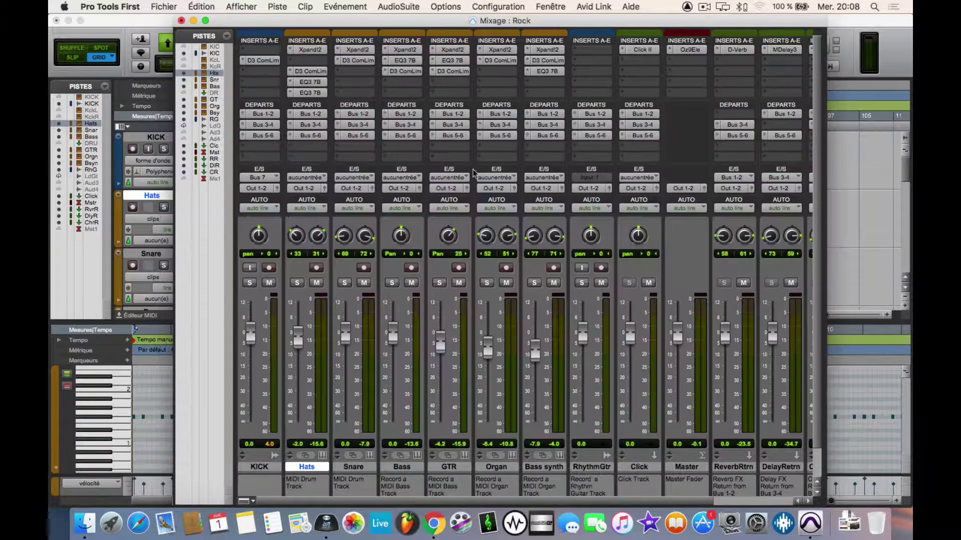